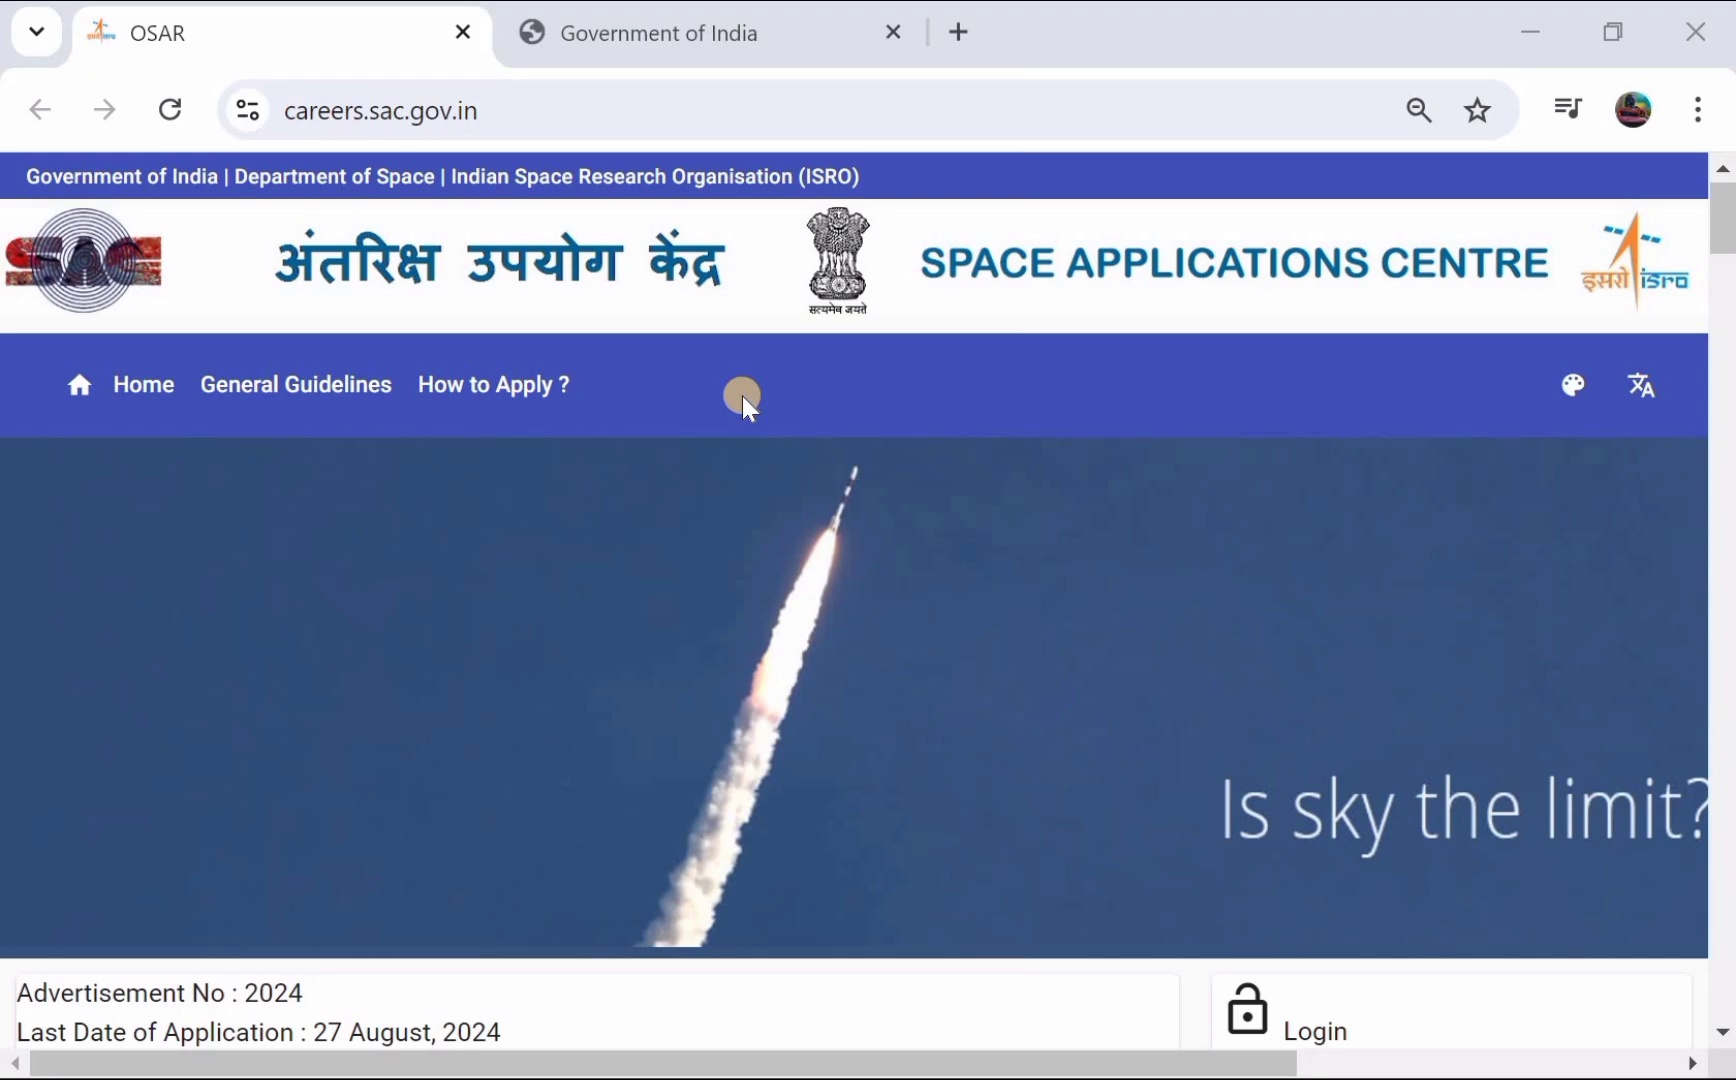
- Switch to the 2024.pdf advertisement and scroll to the Graduate Apprentice table
scroll(742, 396, down, 8)
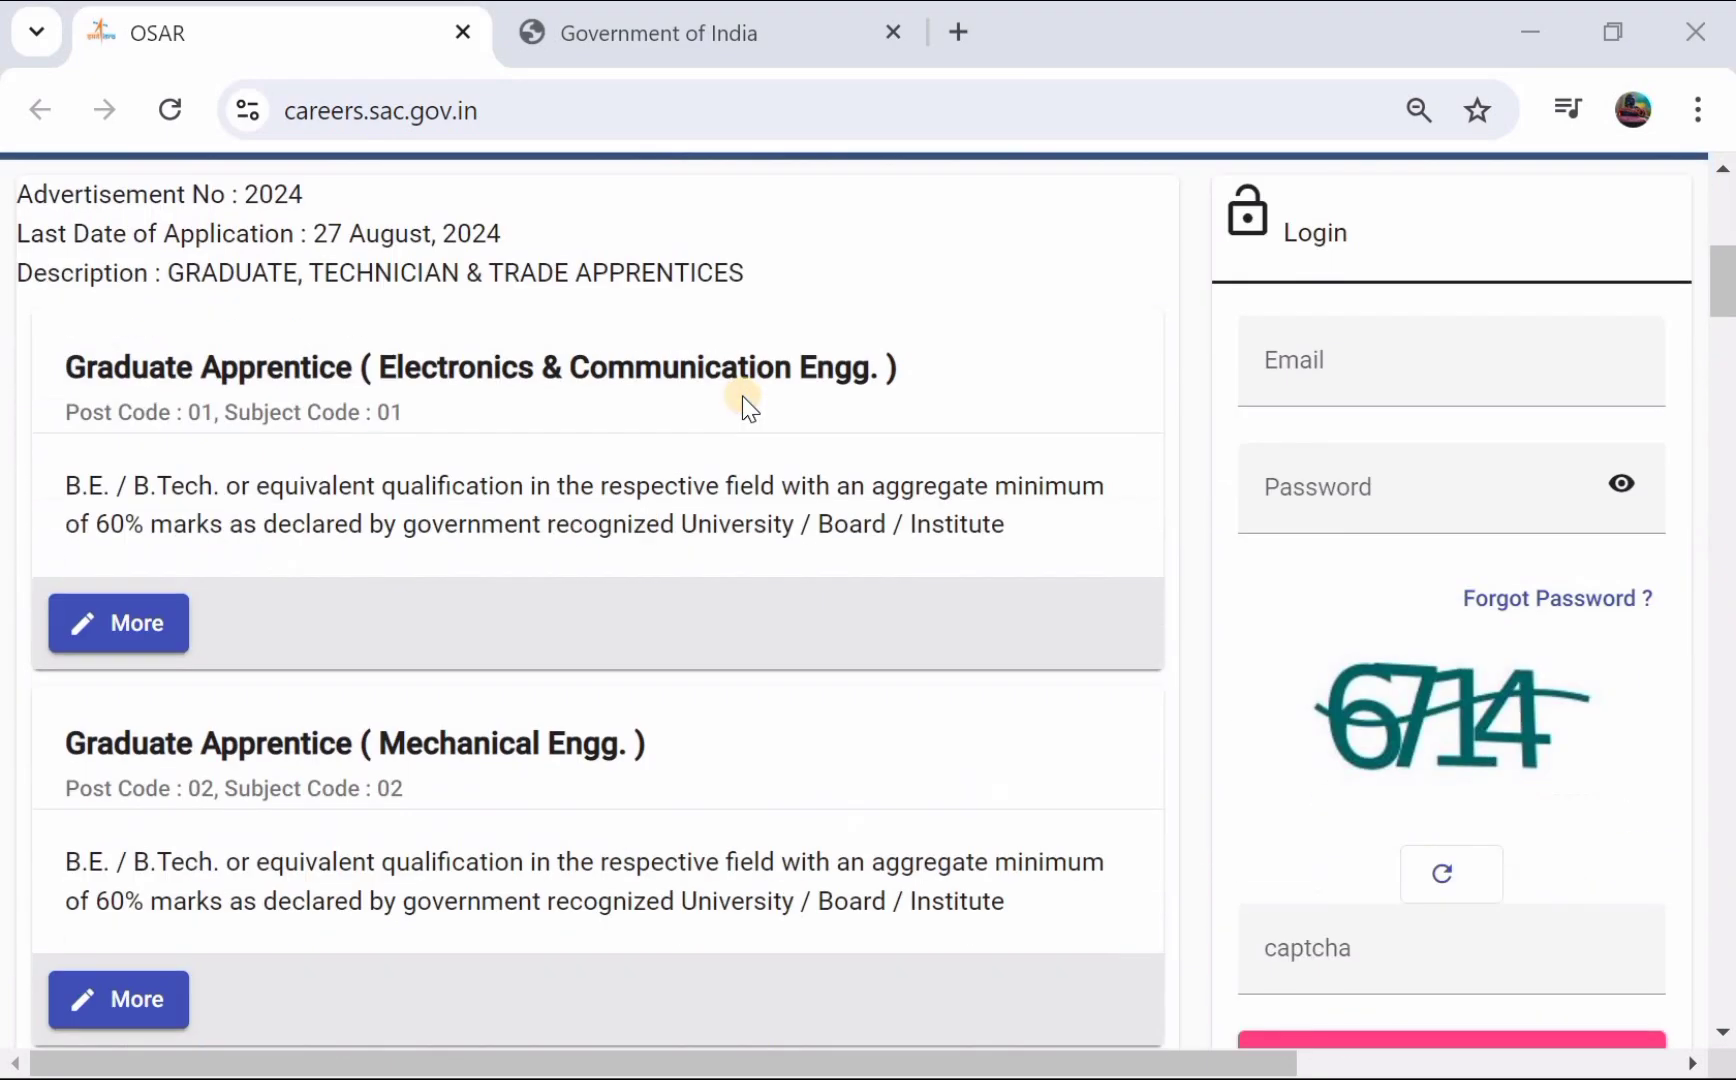
scroll(742, 396, up, 5)
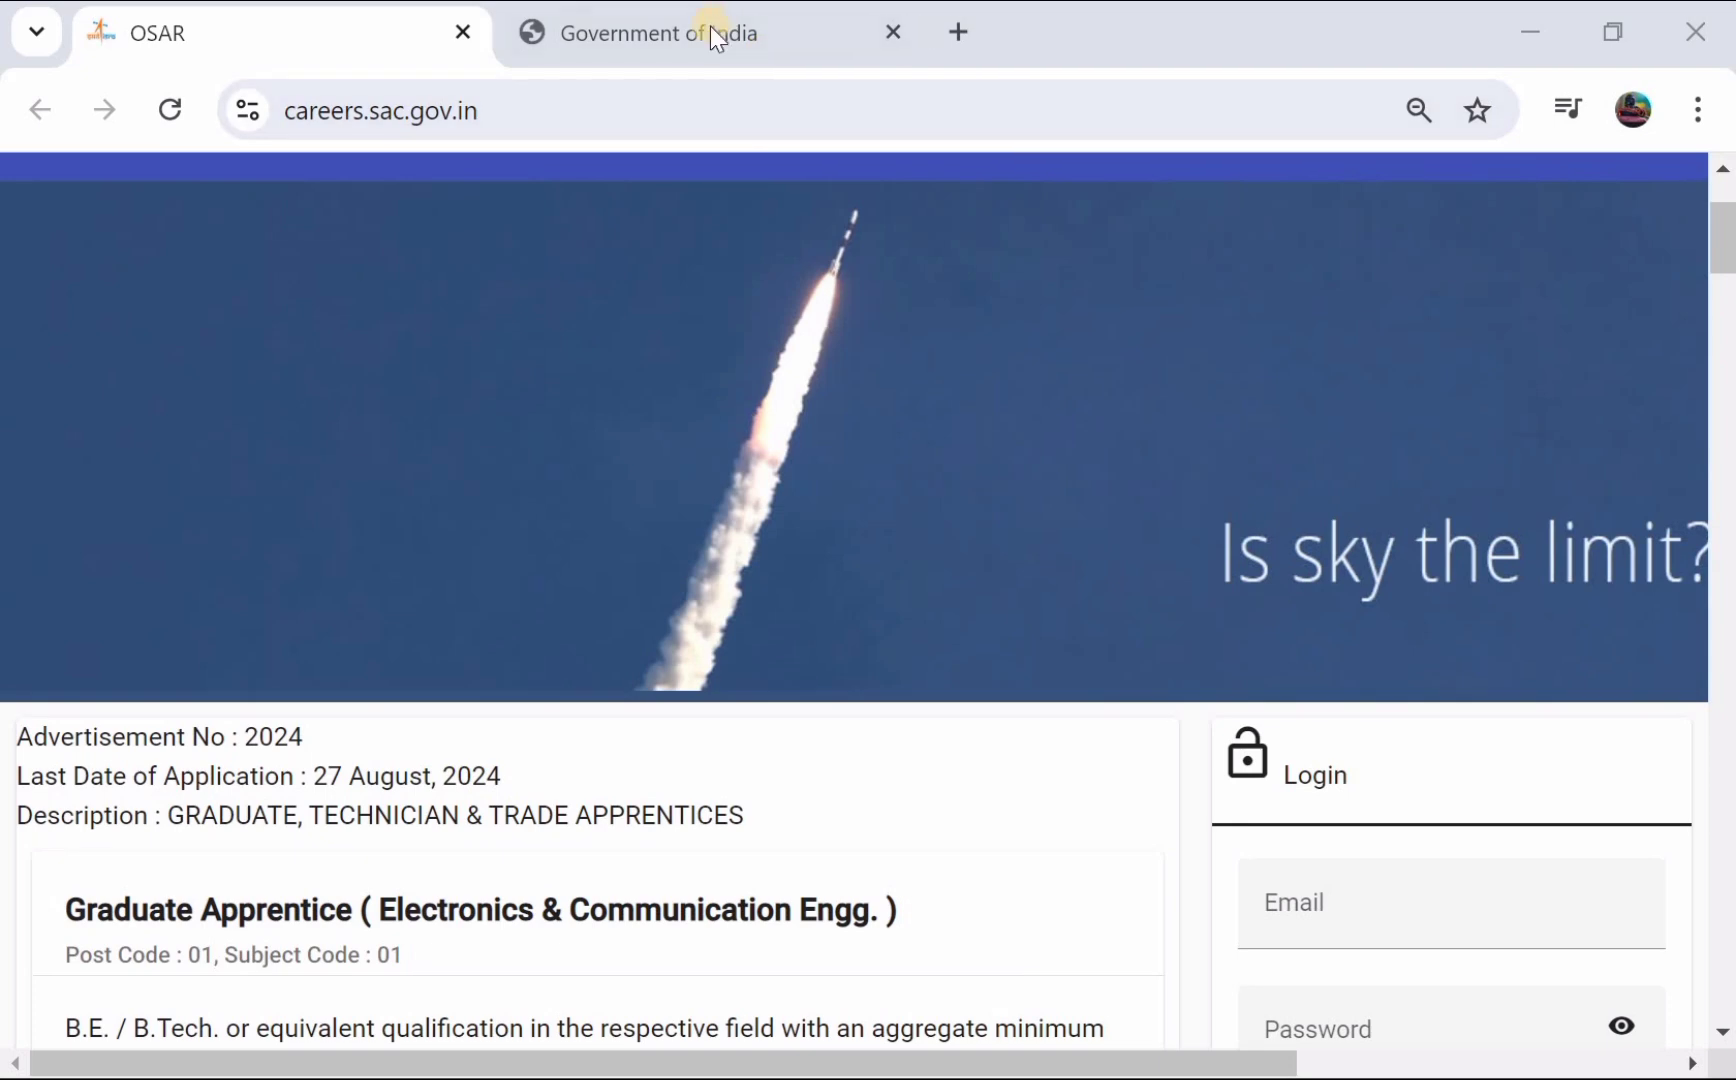
click(703, 33)
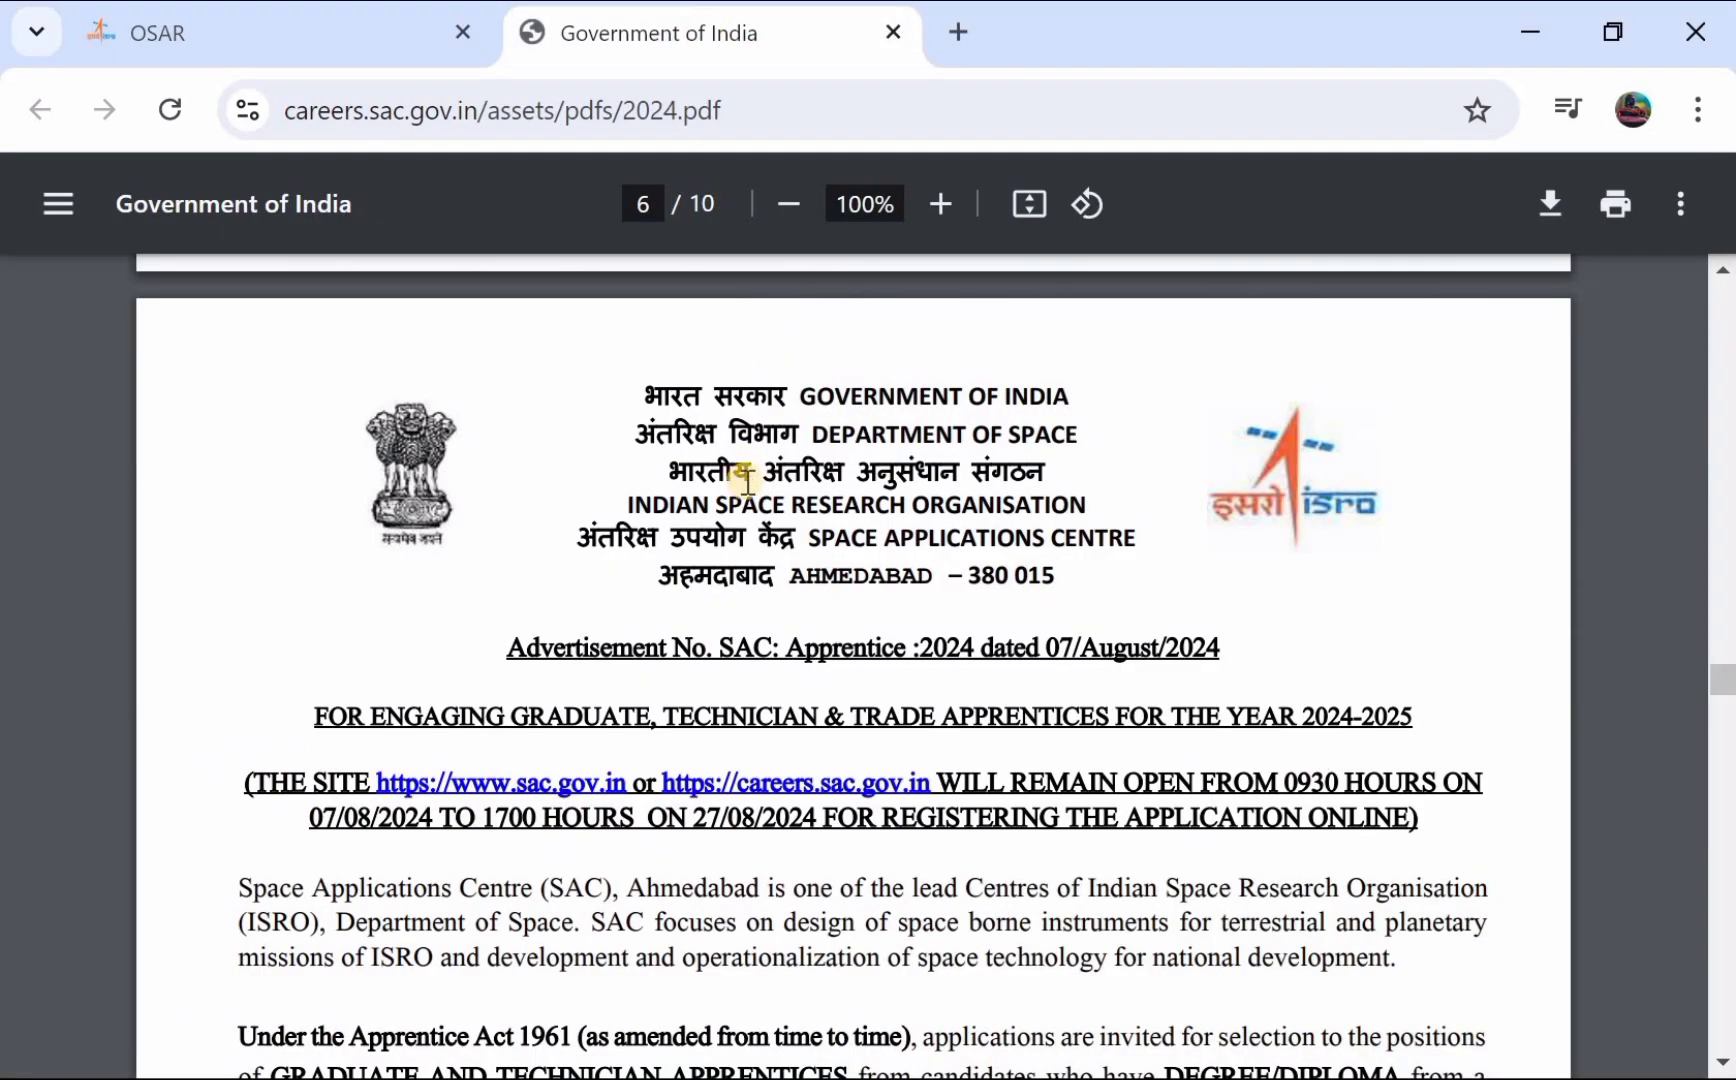
scroll(747, 480, down, 1)
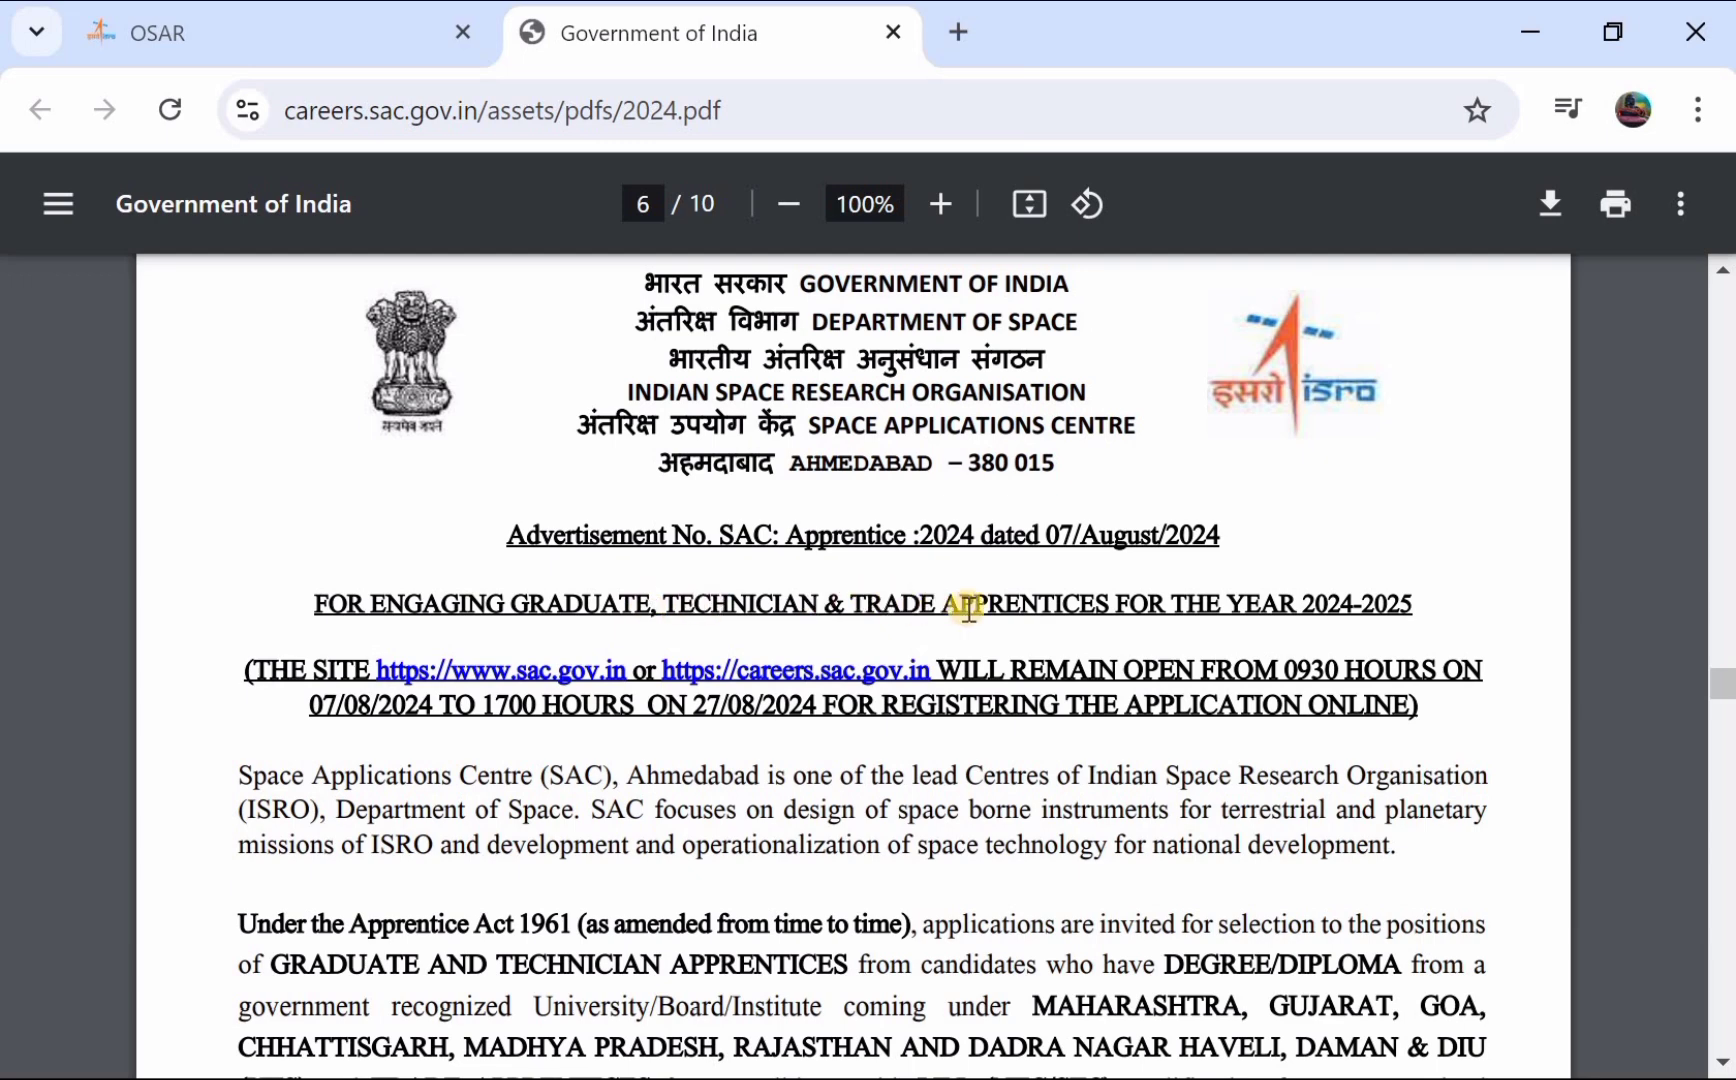
scroll(969, 608, down, 2)
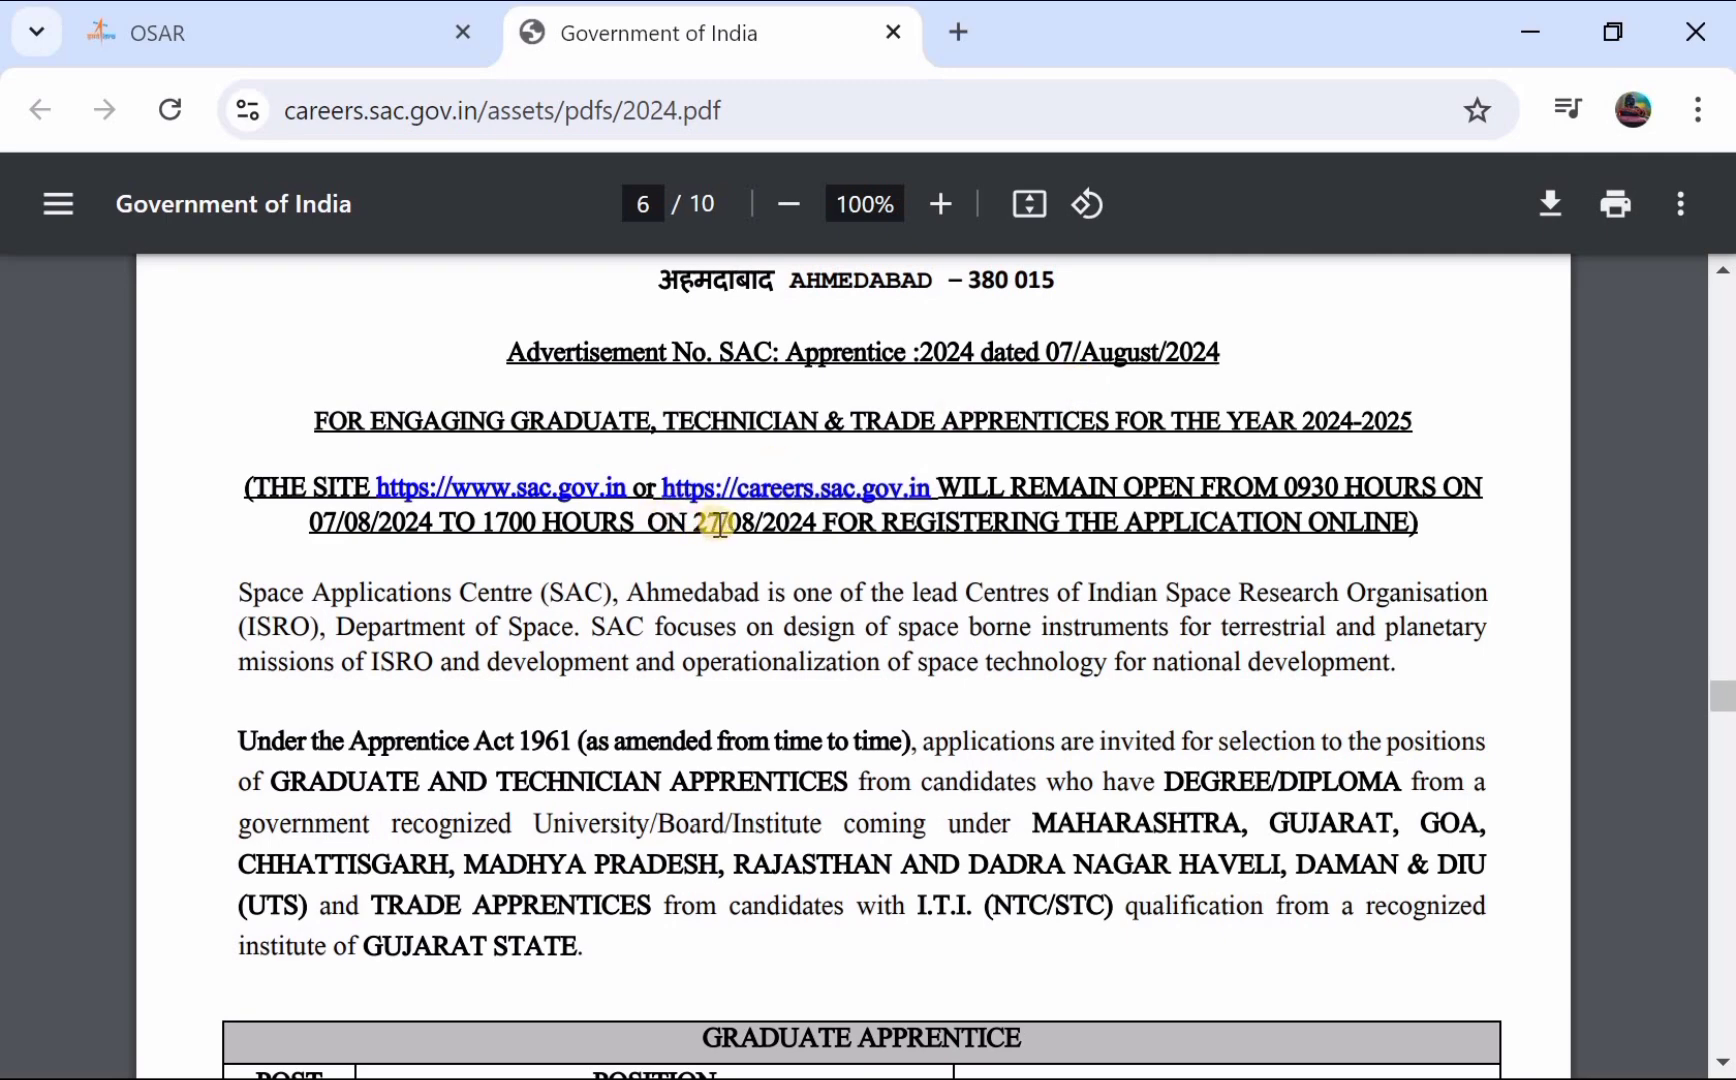
scroll(718, 524, down, 4)
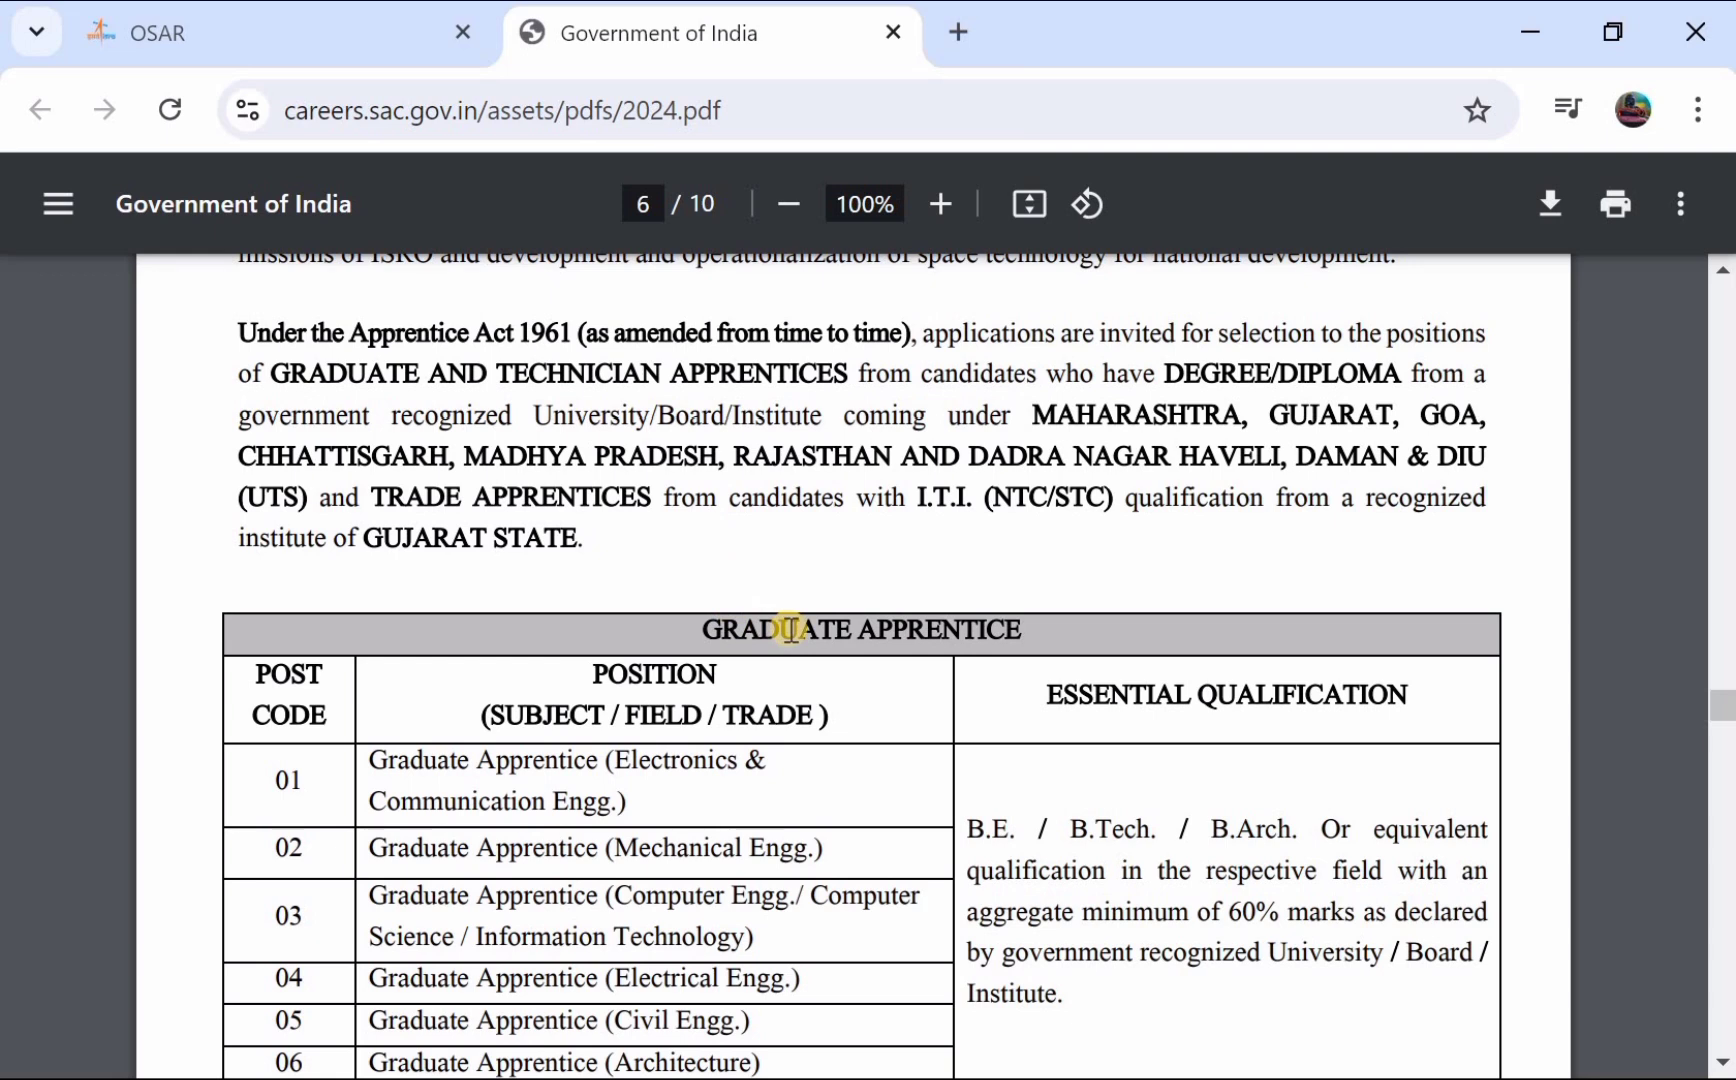
scroll(546, 763, down, 1)
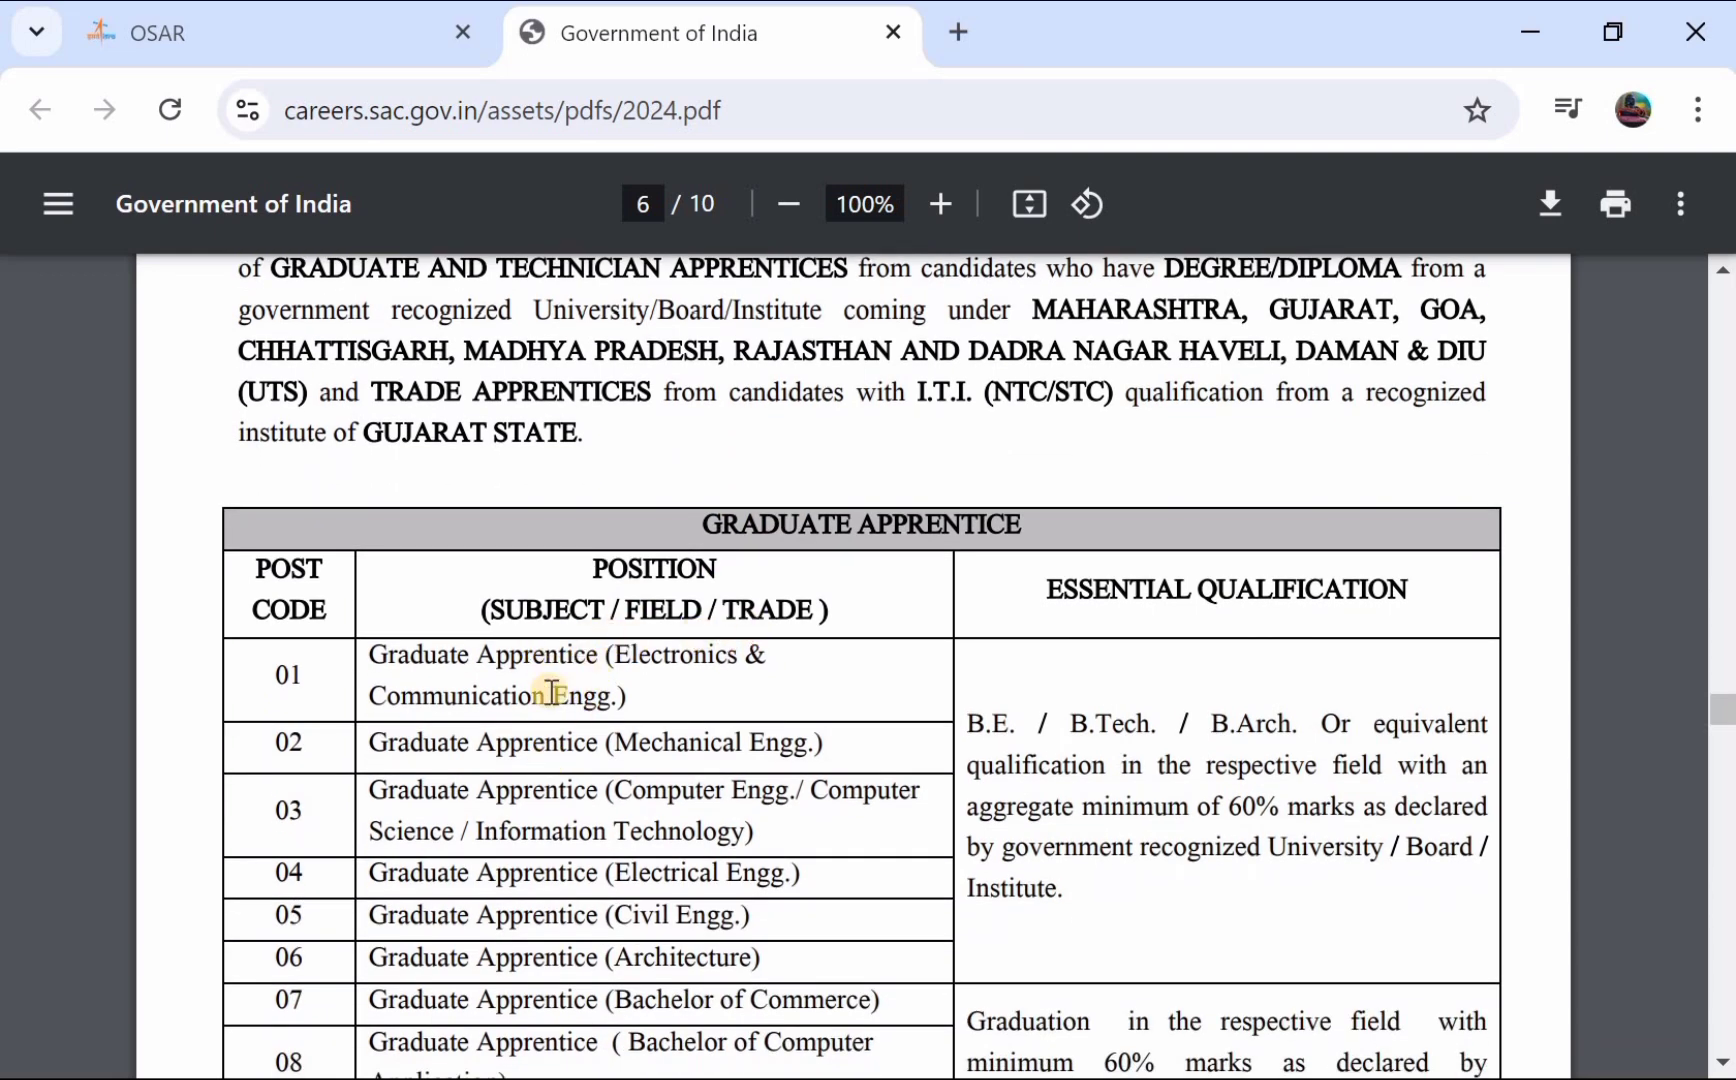
- Read through the Technician and Trade Apprentice tables (post codes to 26) and the age-limit conditions
scroll(552, 692, down, 1)
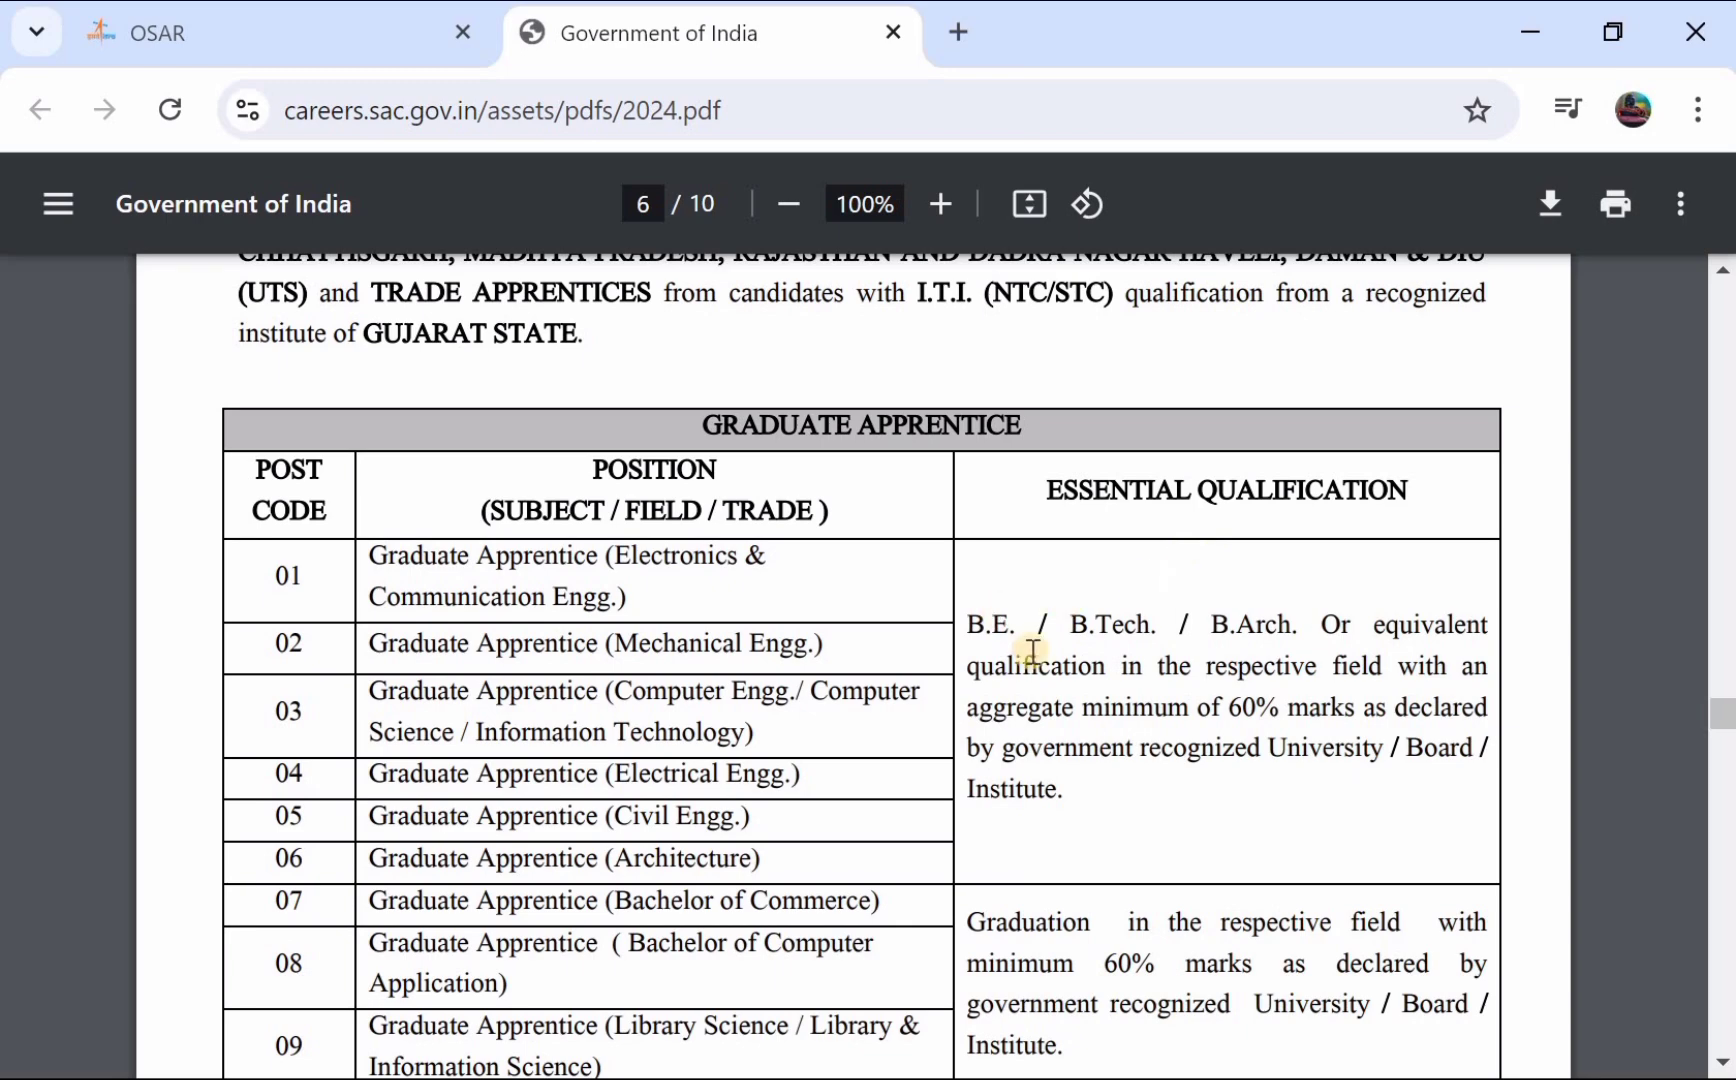
scroll(1043, 667, down, 2)
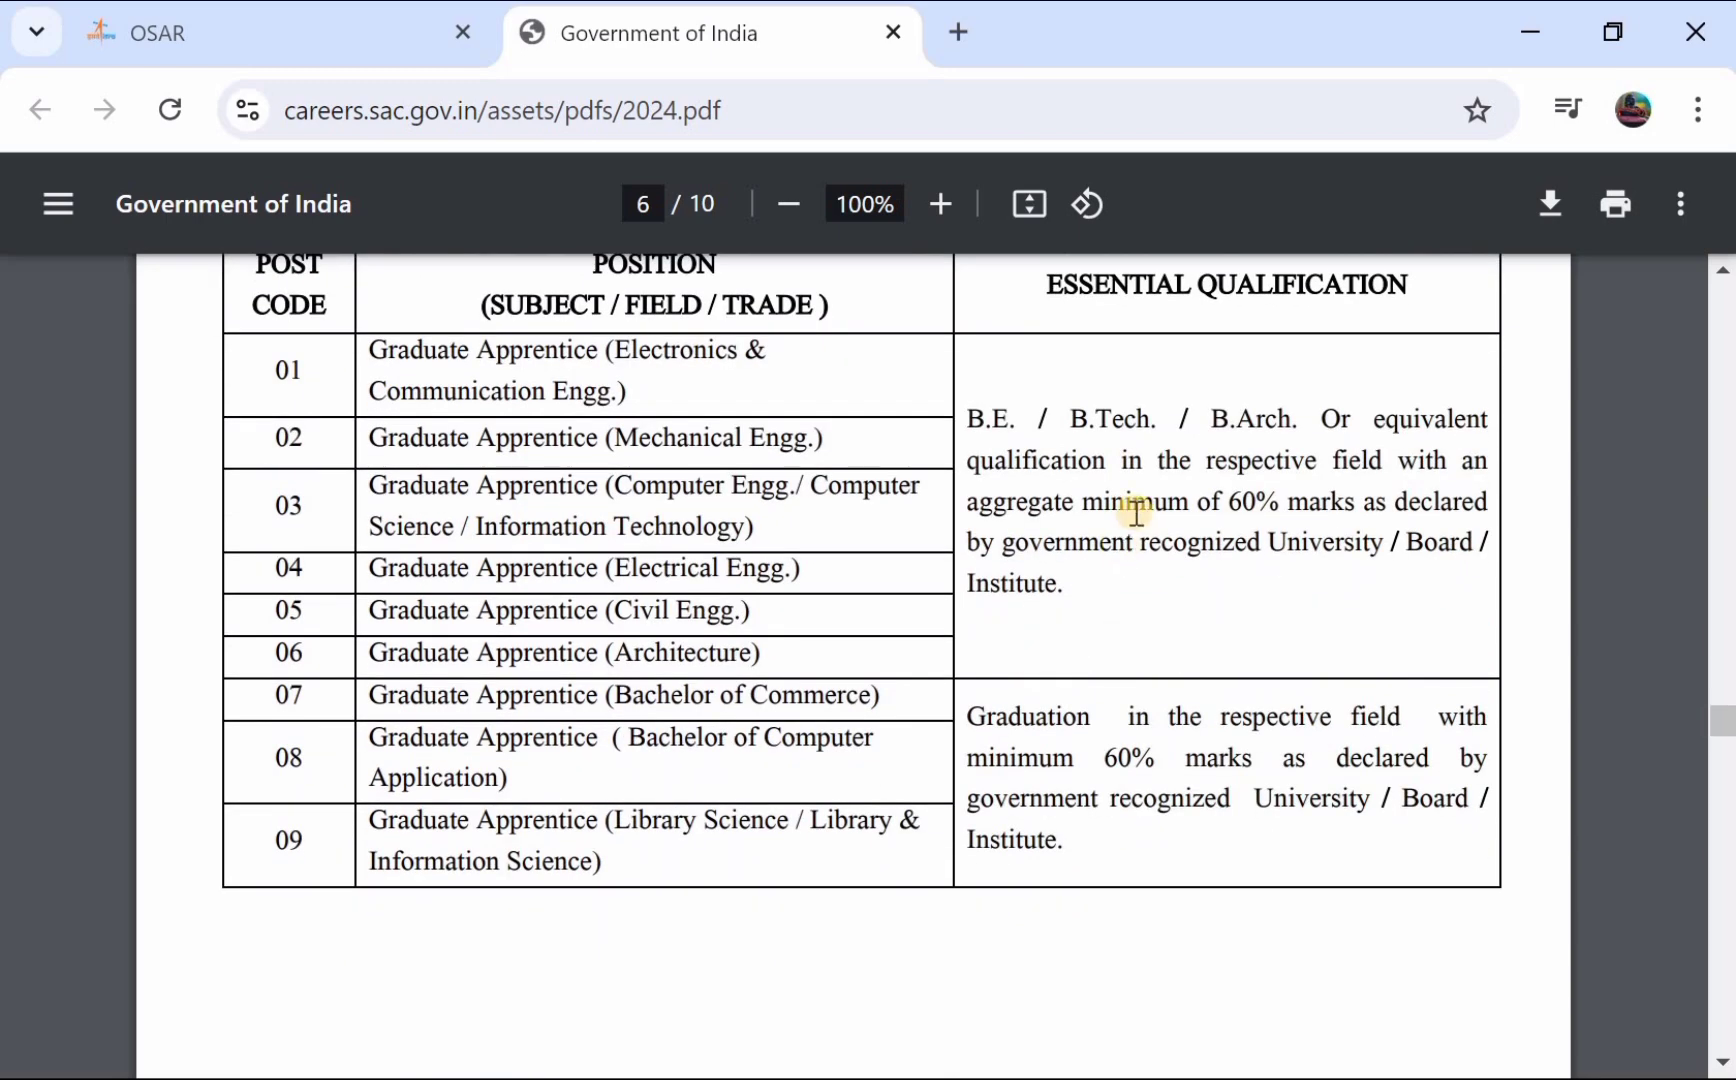
scroll(1130, 515, down, 2)
scroll(1035, 600, down, 6)
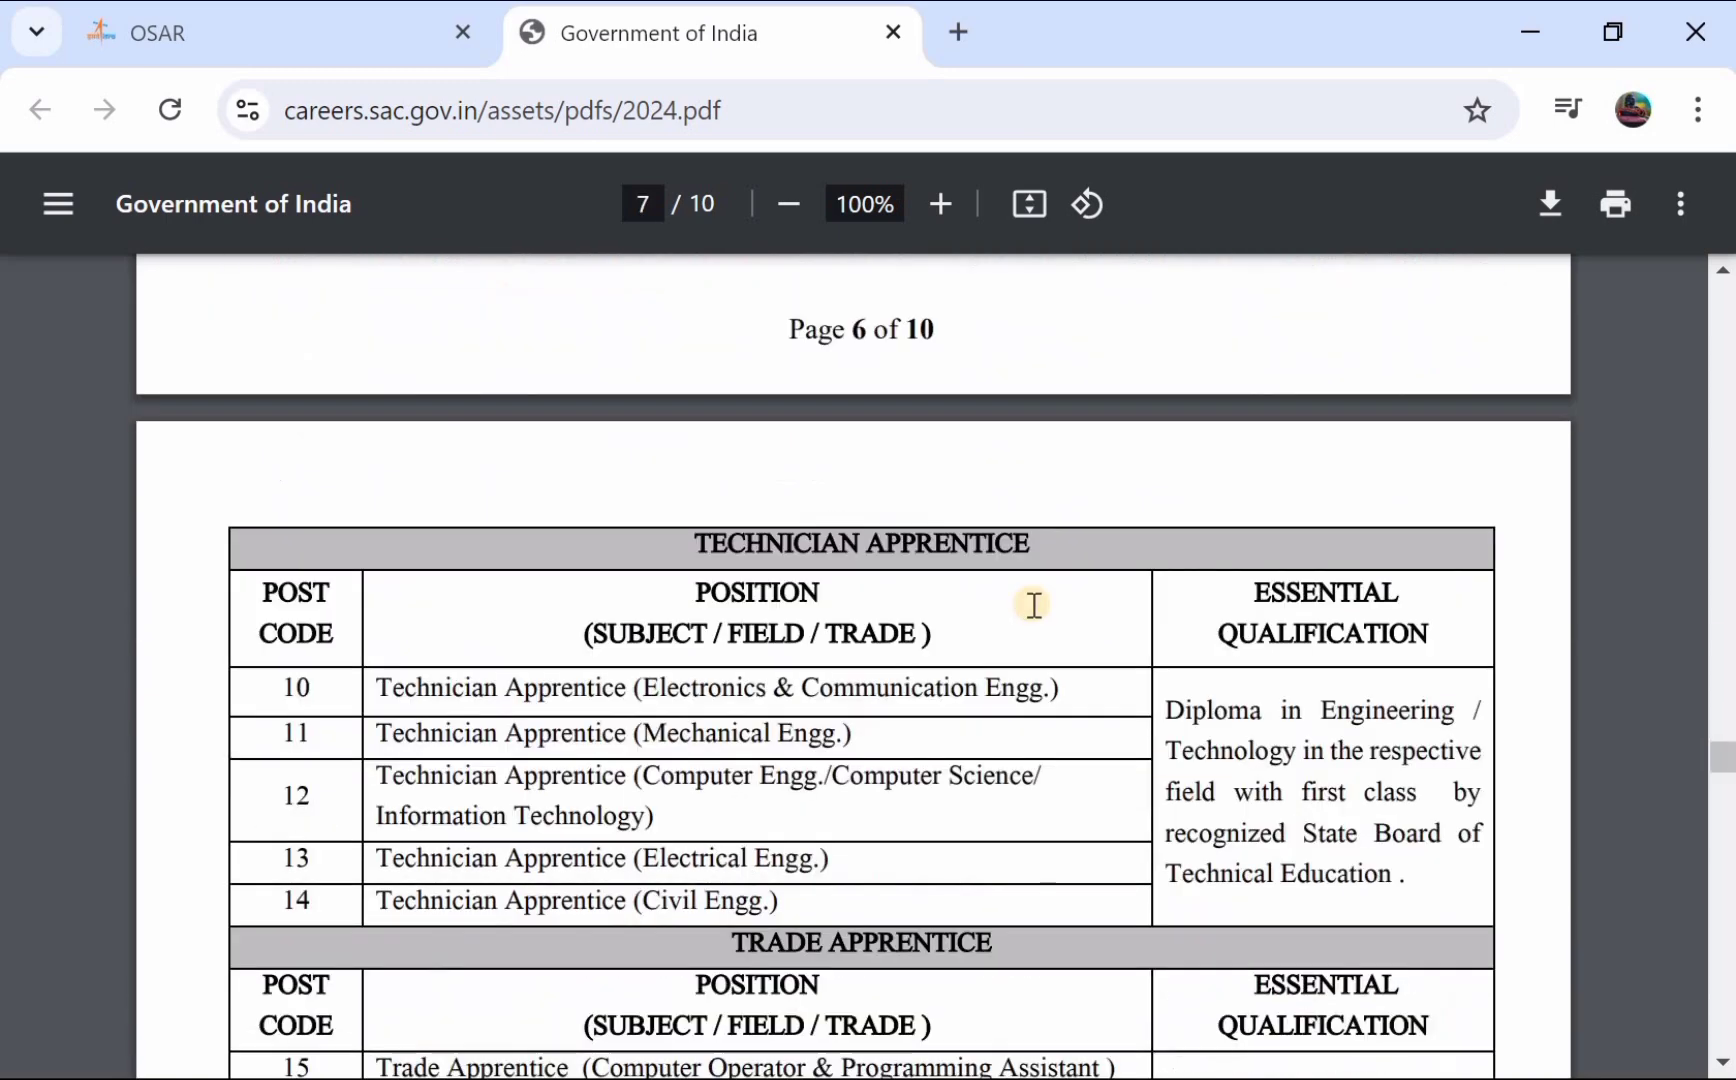
scroll(1035, 605, down, 2)
scroll(814, 465, down, 1)
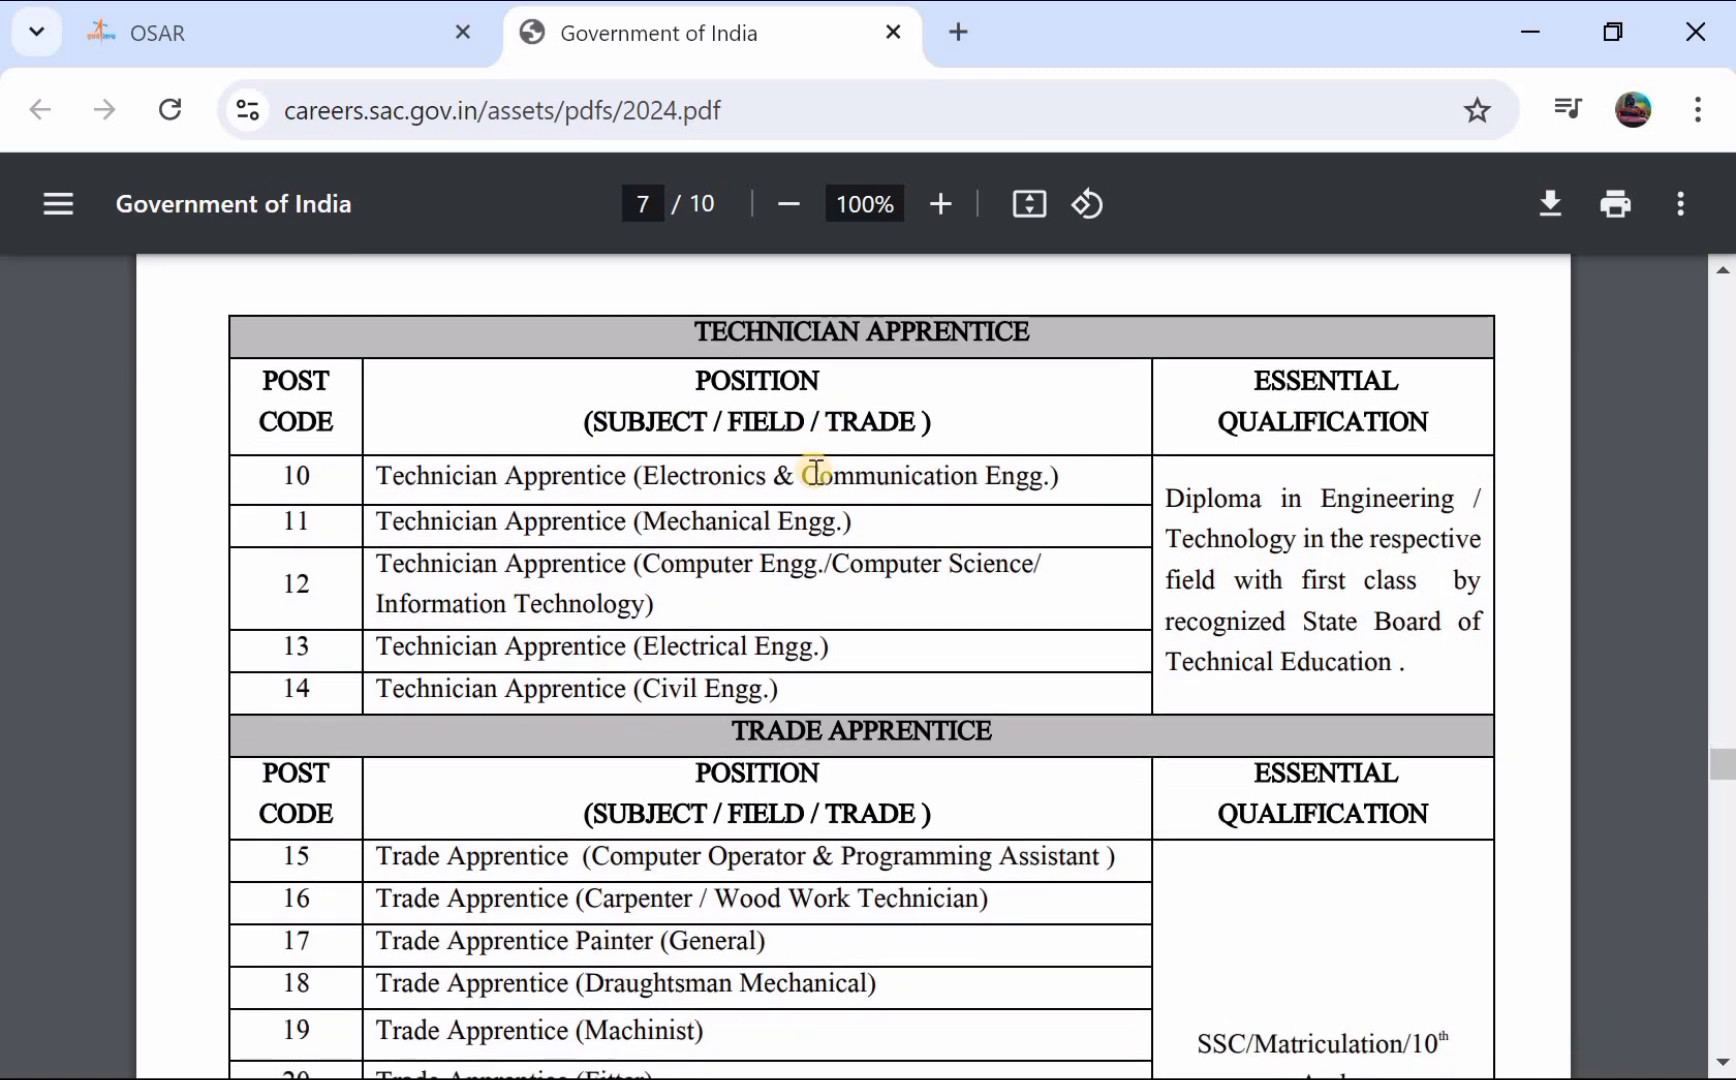
scroll(815, 470, down, 1)
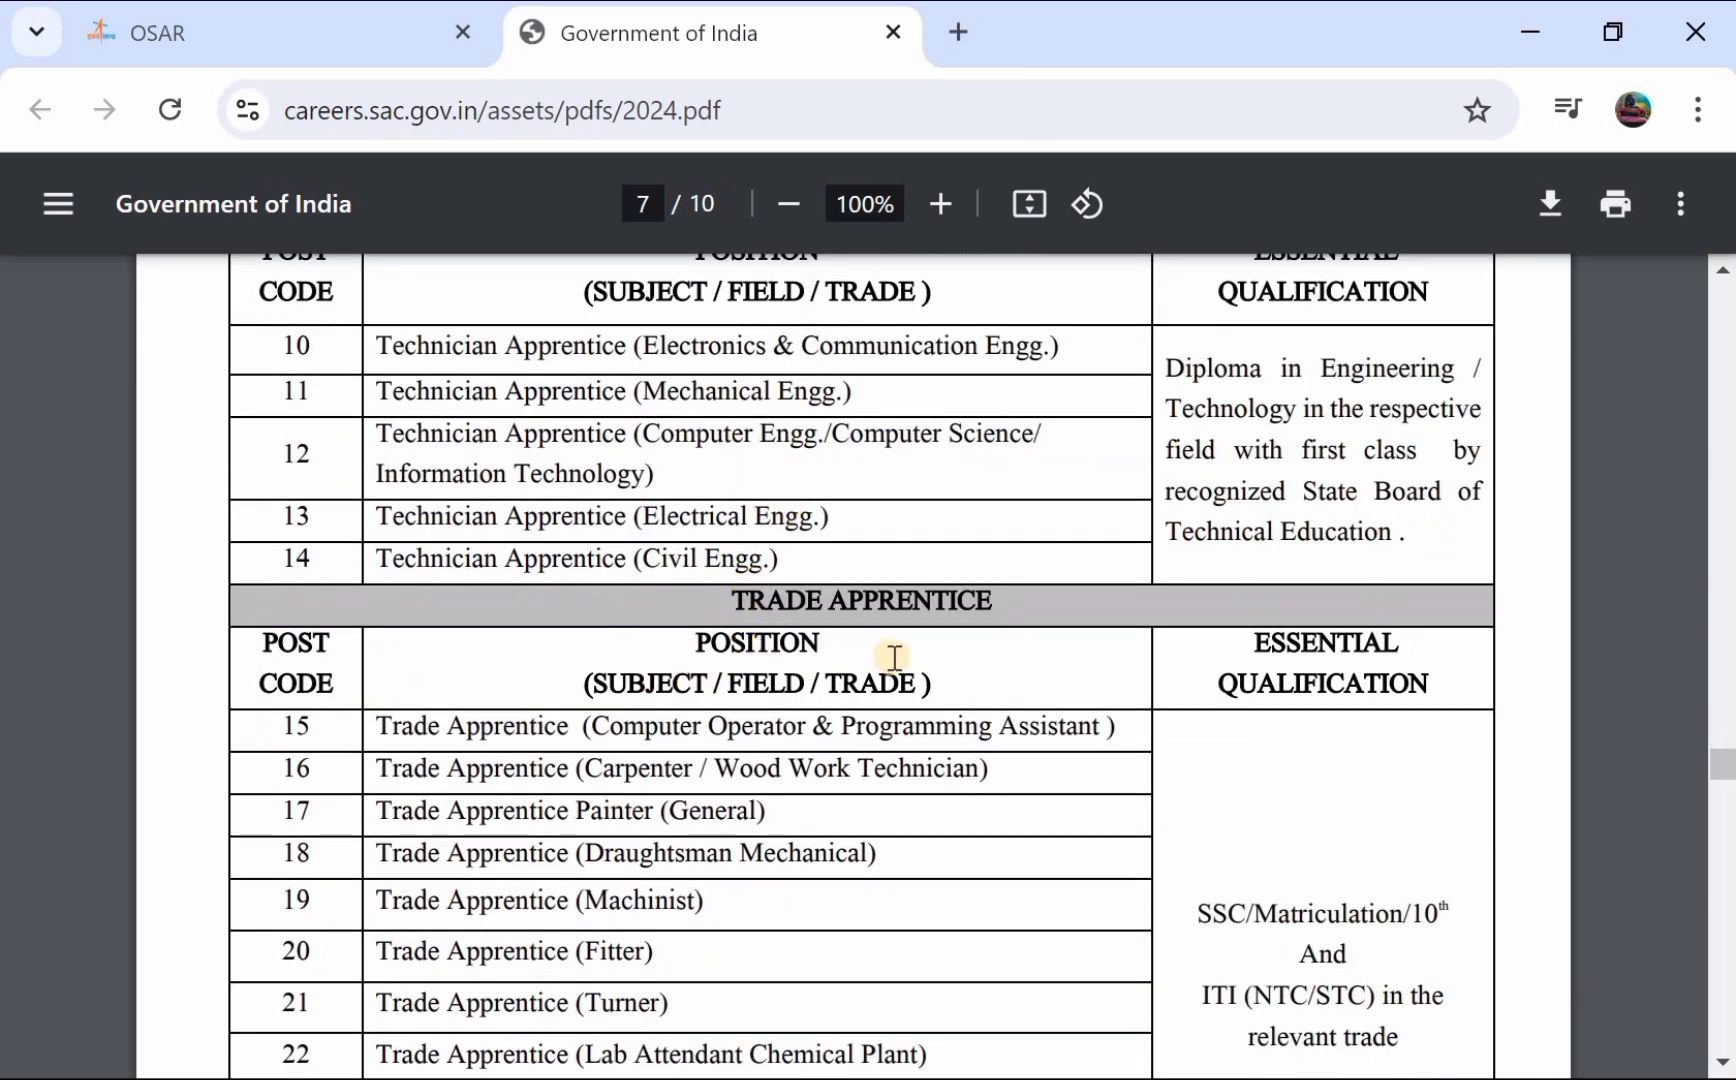
scroll(894, 657, down, 6)
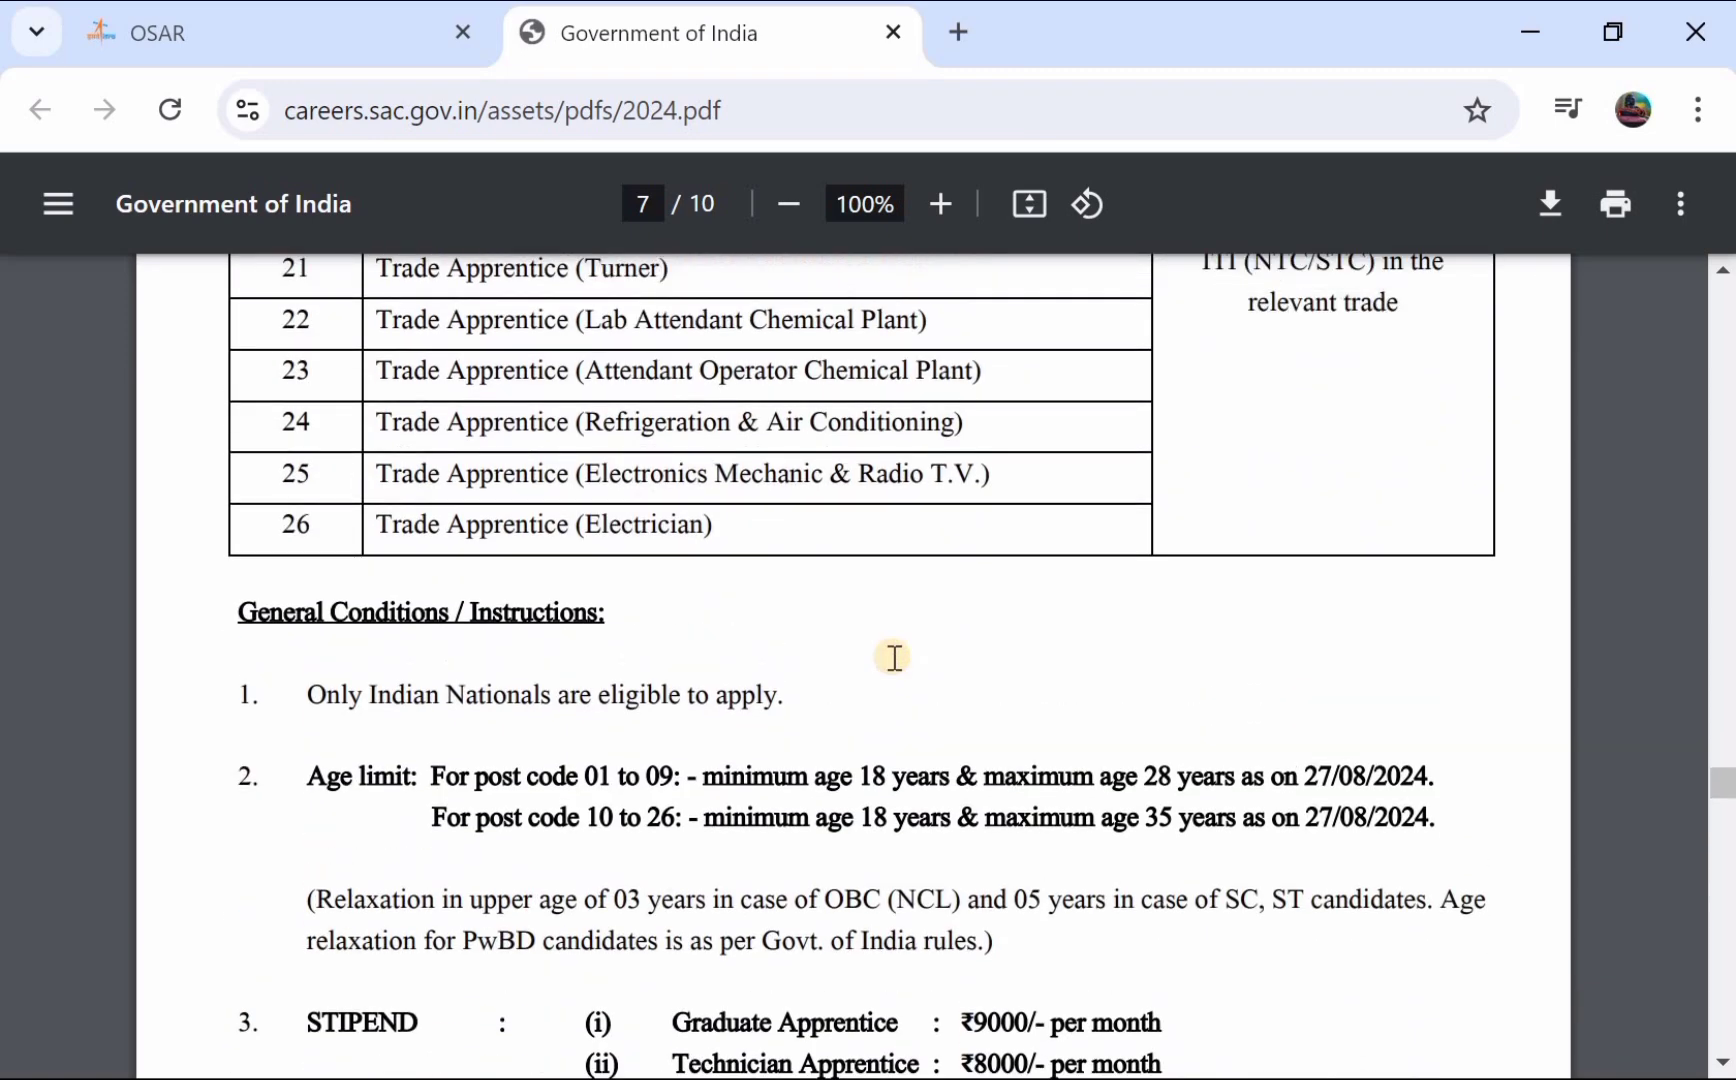
scroll(892, 653, up, 4)
scroll(891, 655, up, 1)
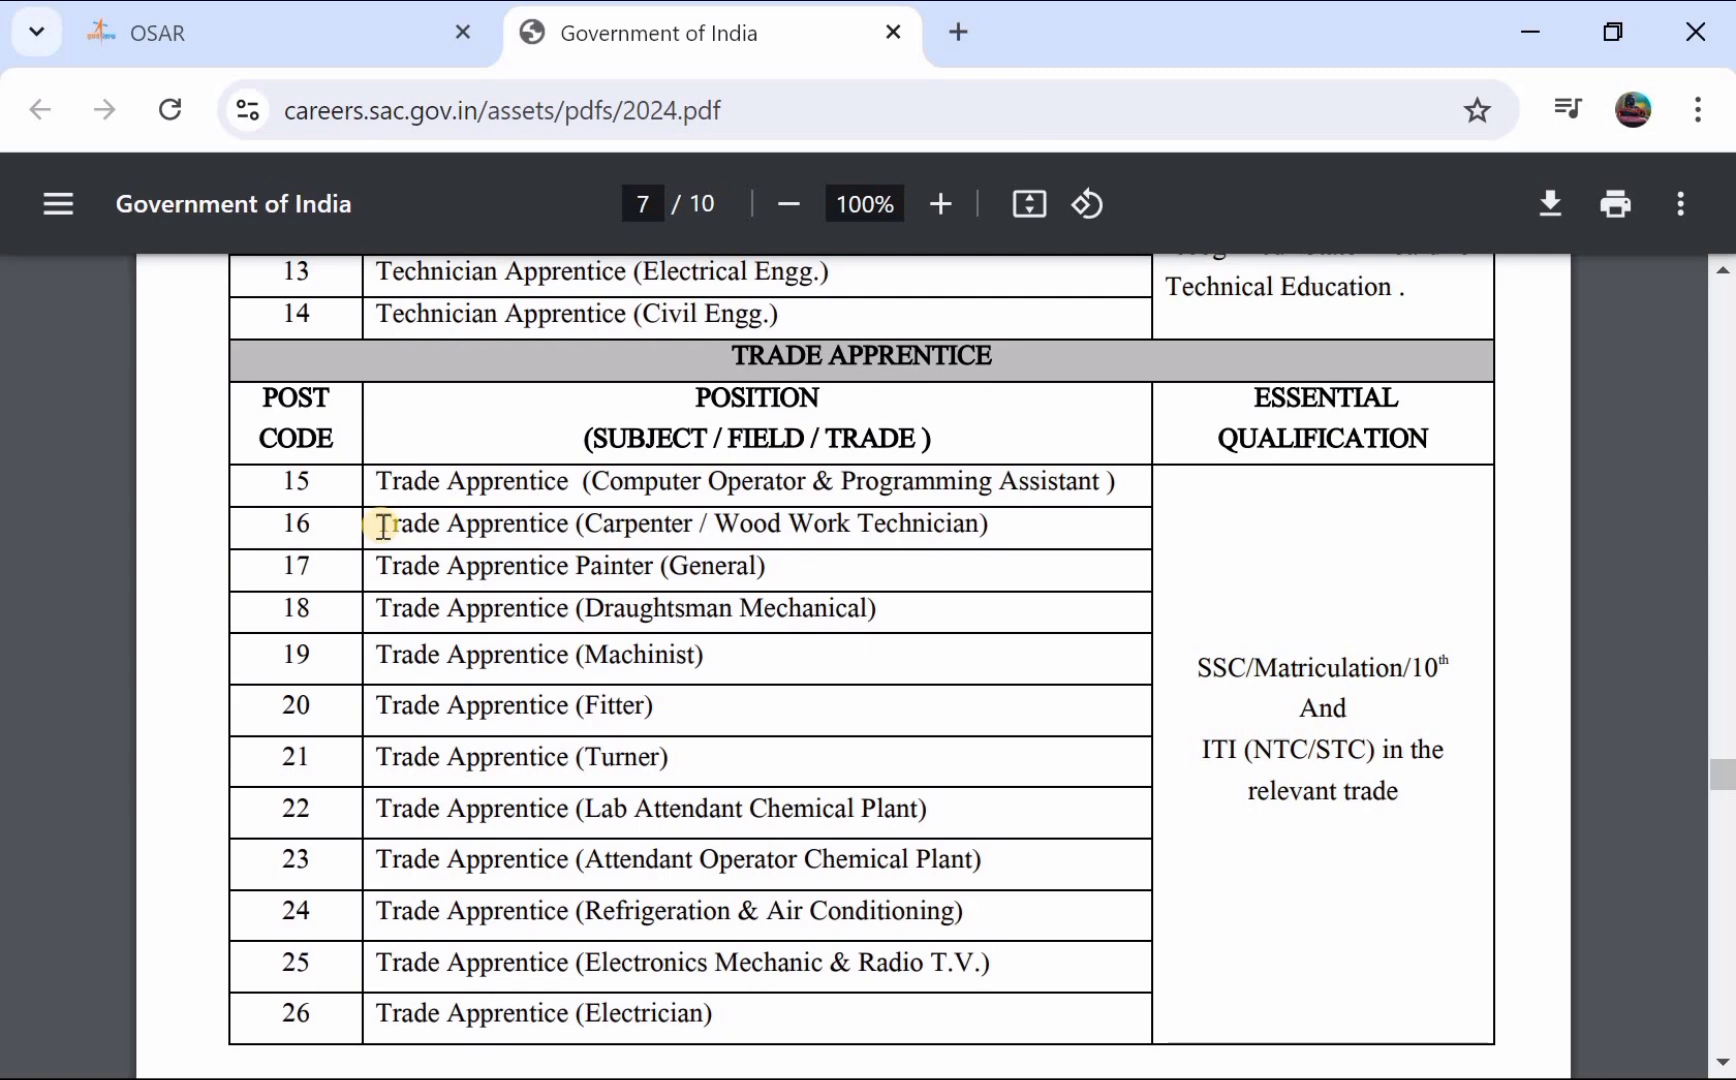
scroll(383, 525, down, 5)
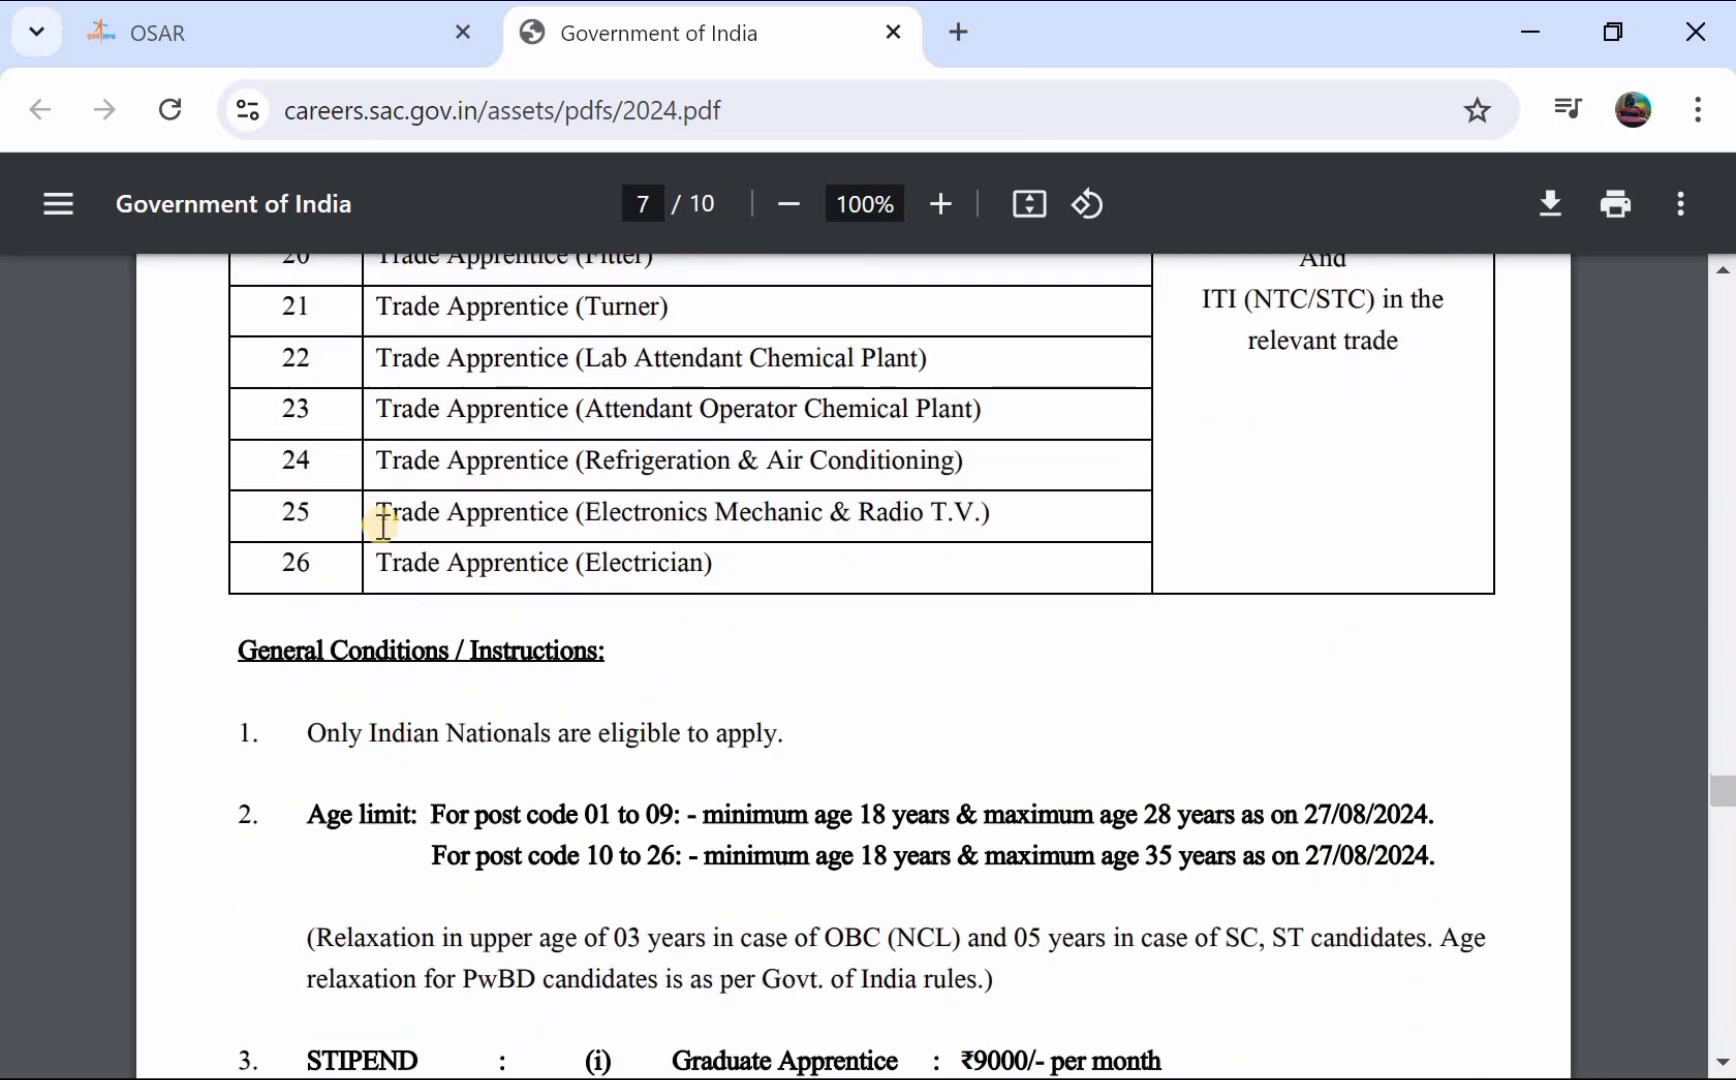
scroll(775, 353, down, 1)
scroll(775, 353, down, 1)
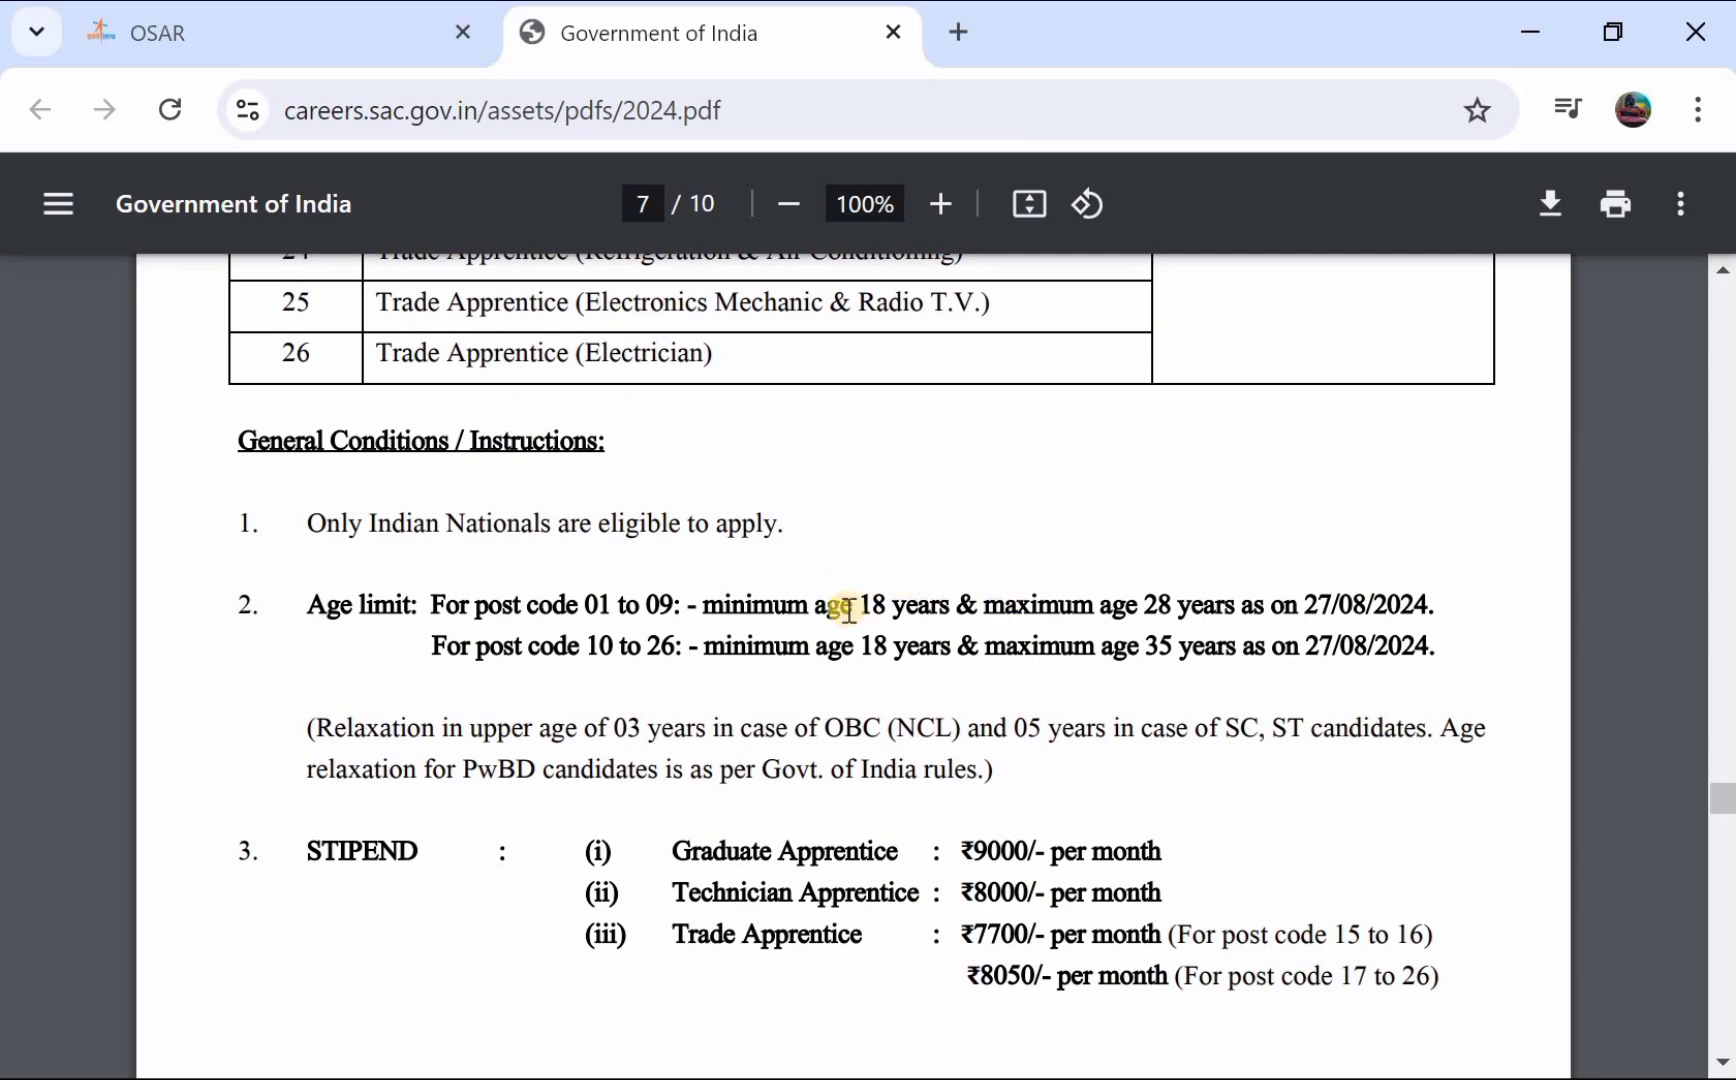
scroll(840, 610, down, 2)
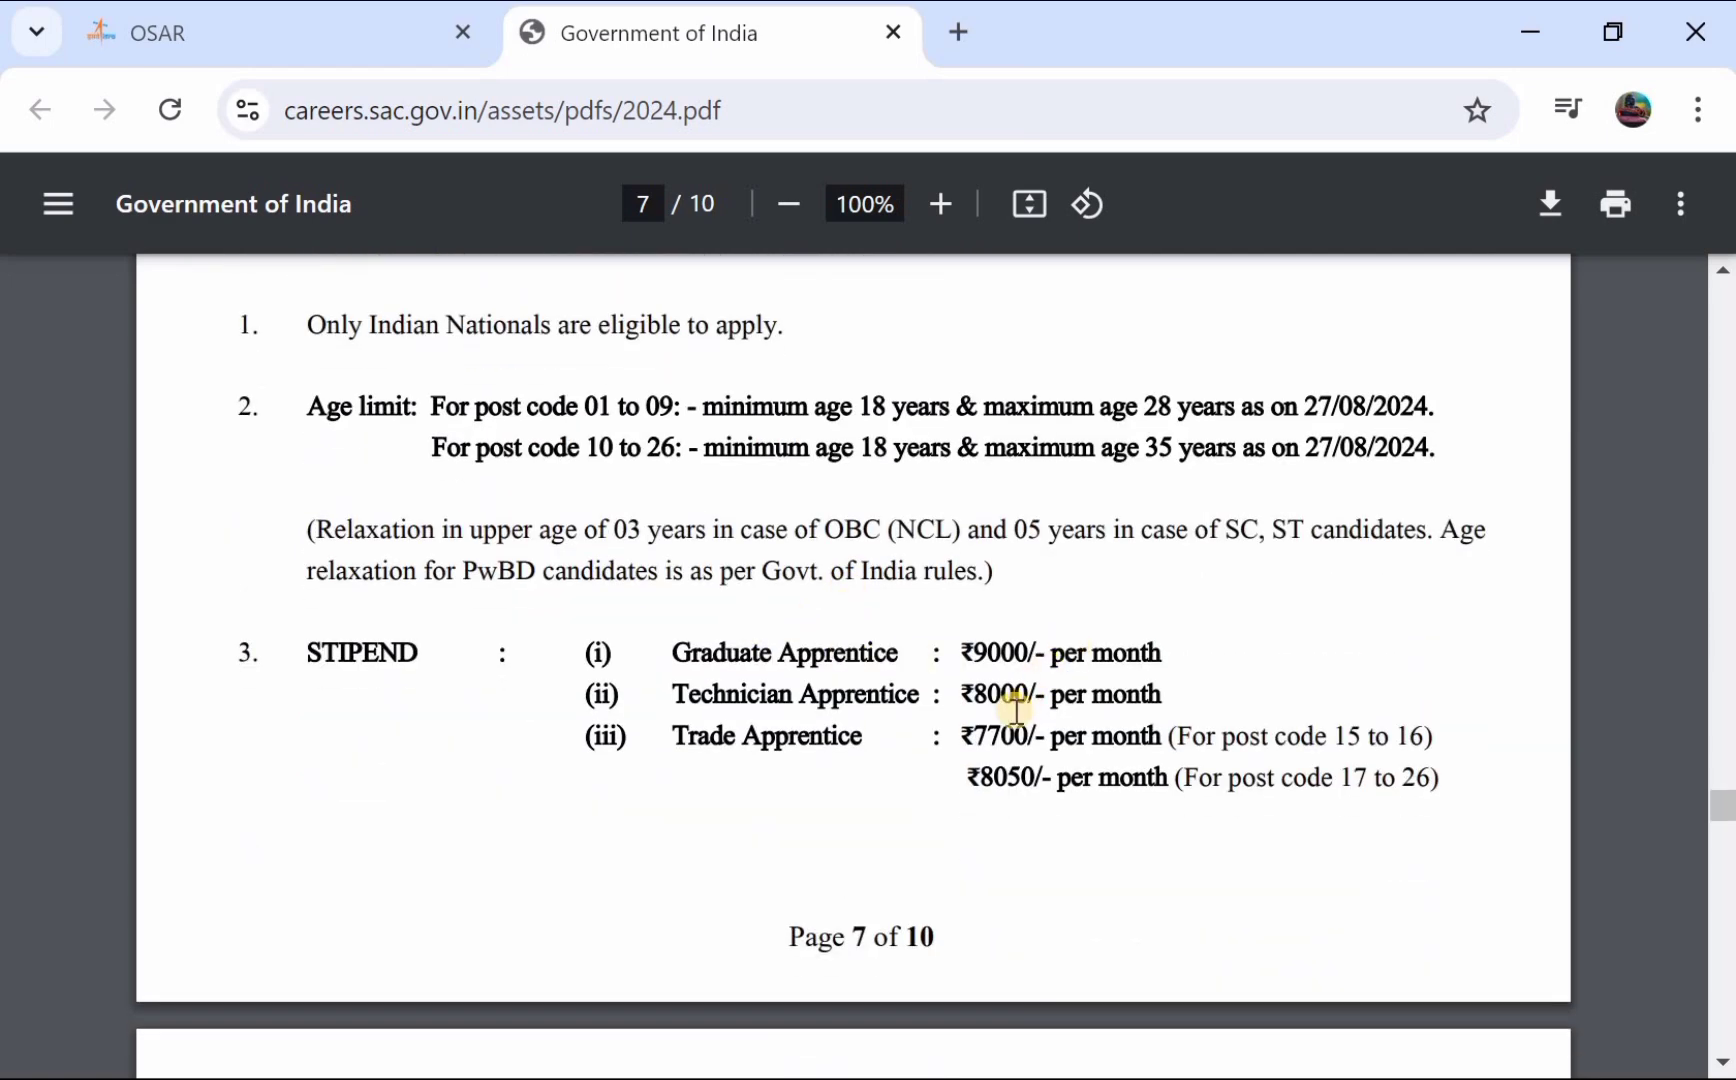
scroll(1016, 710, down, 2)
scroll(1016, 710, down, 15)
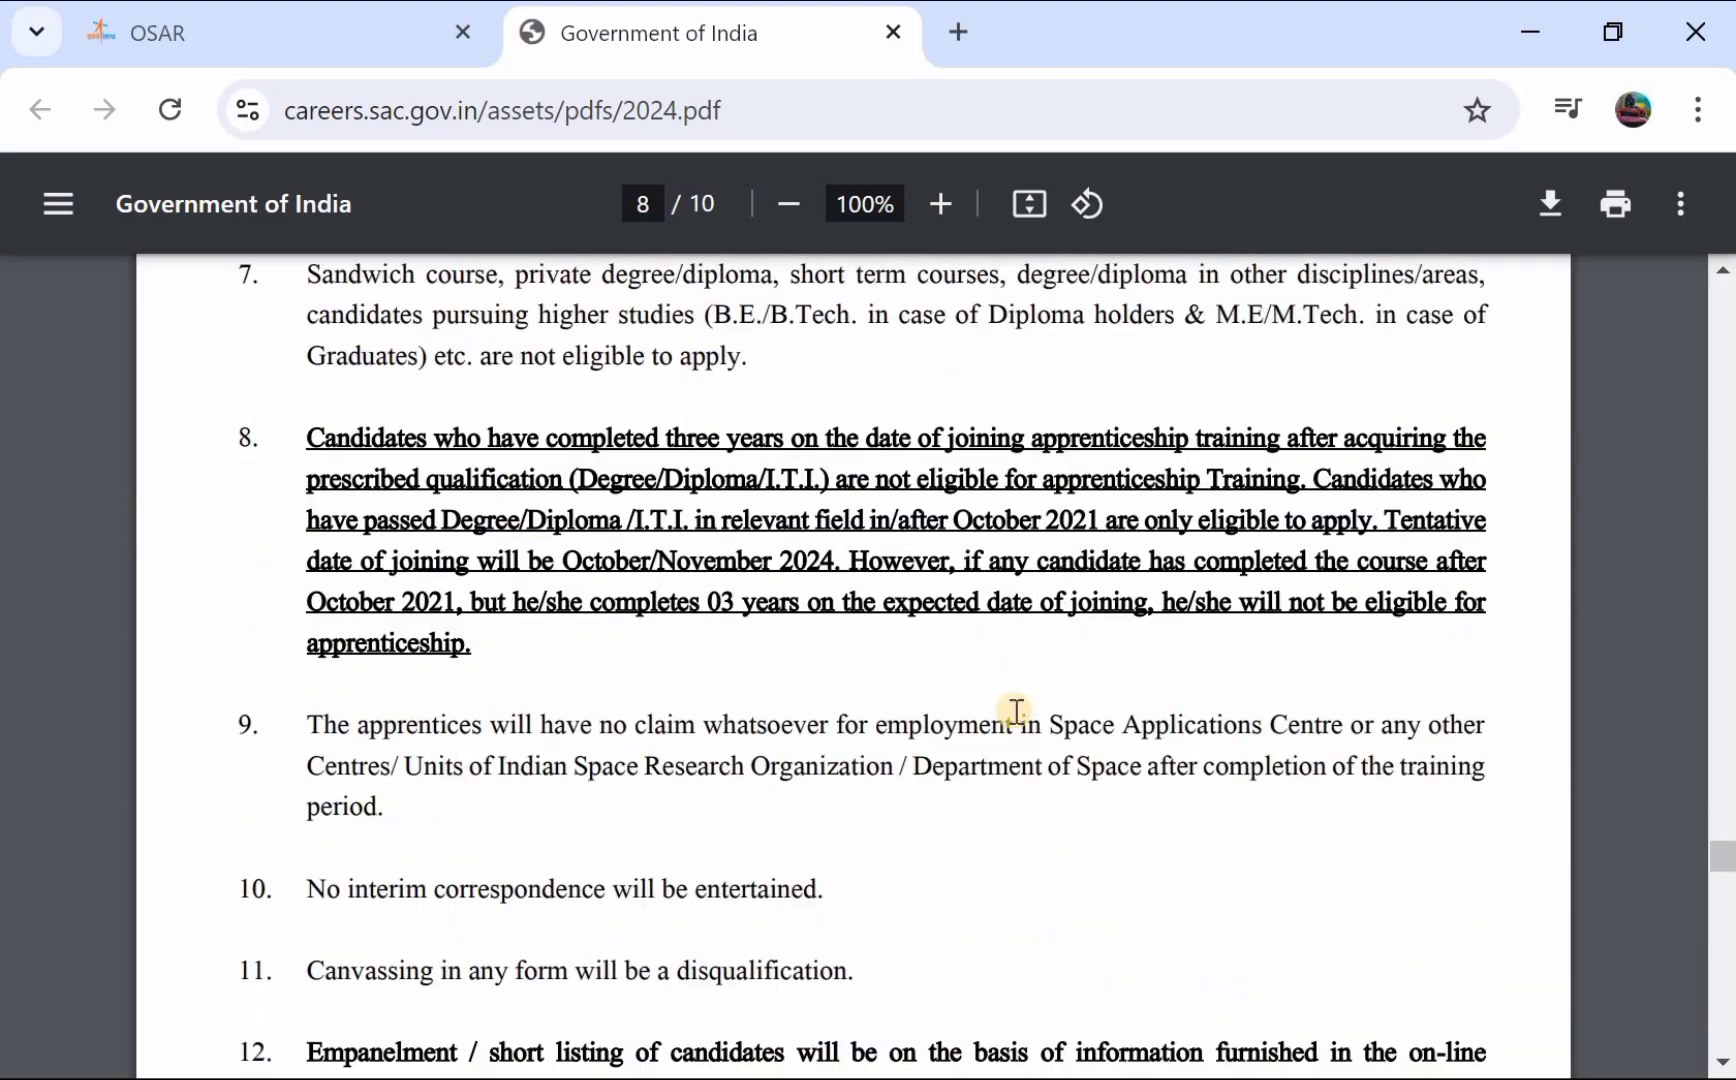
scroll(1016, 710, up, 3)
scroll(1016, 711, up, 9)
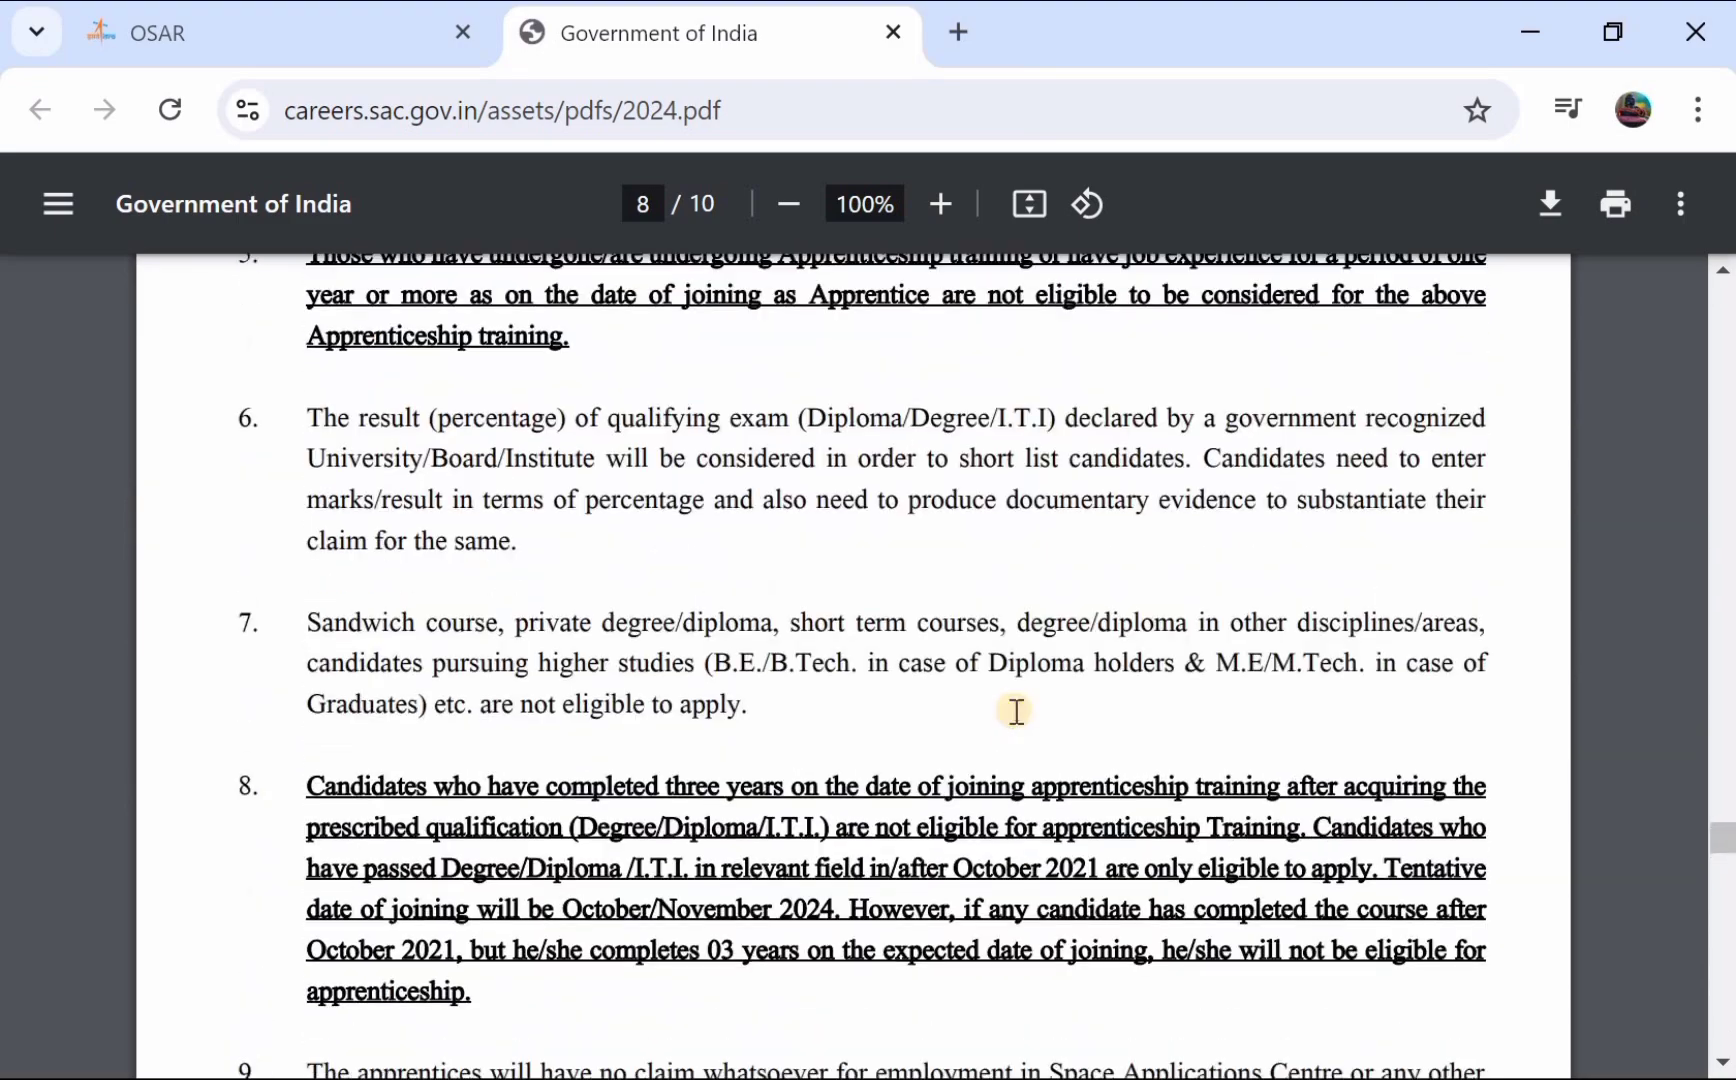
scroll(1016, 711, up, 8)
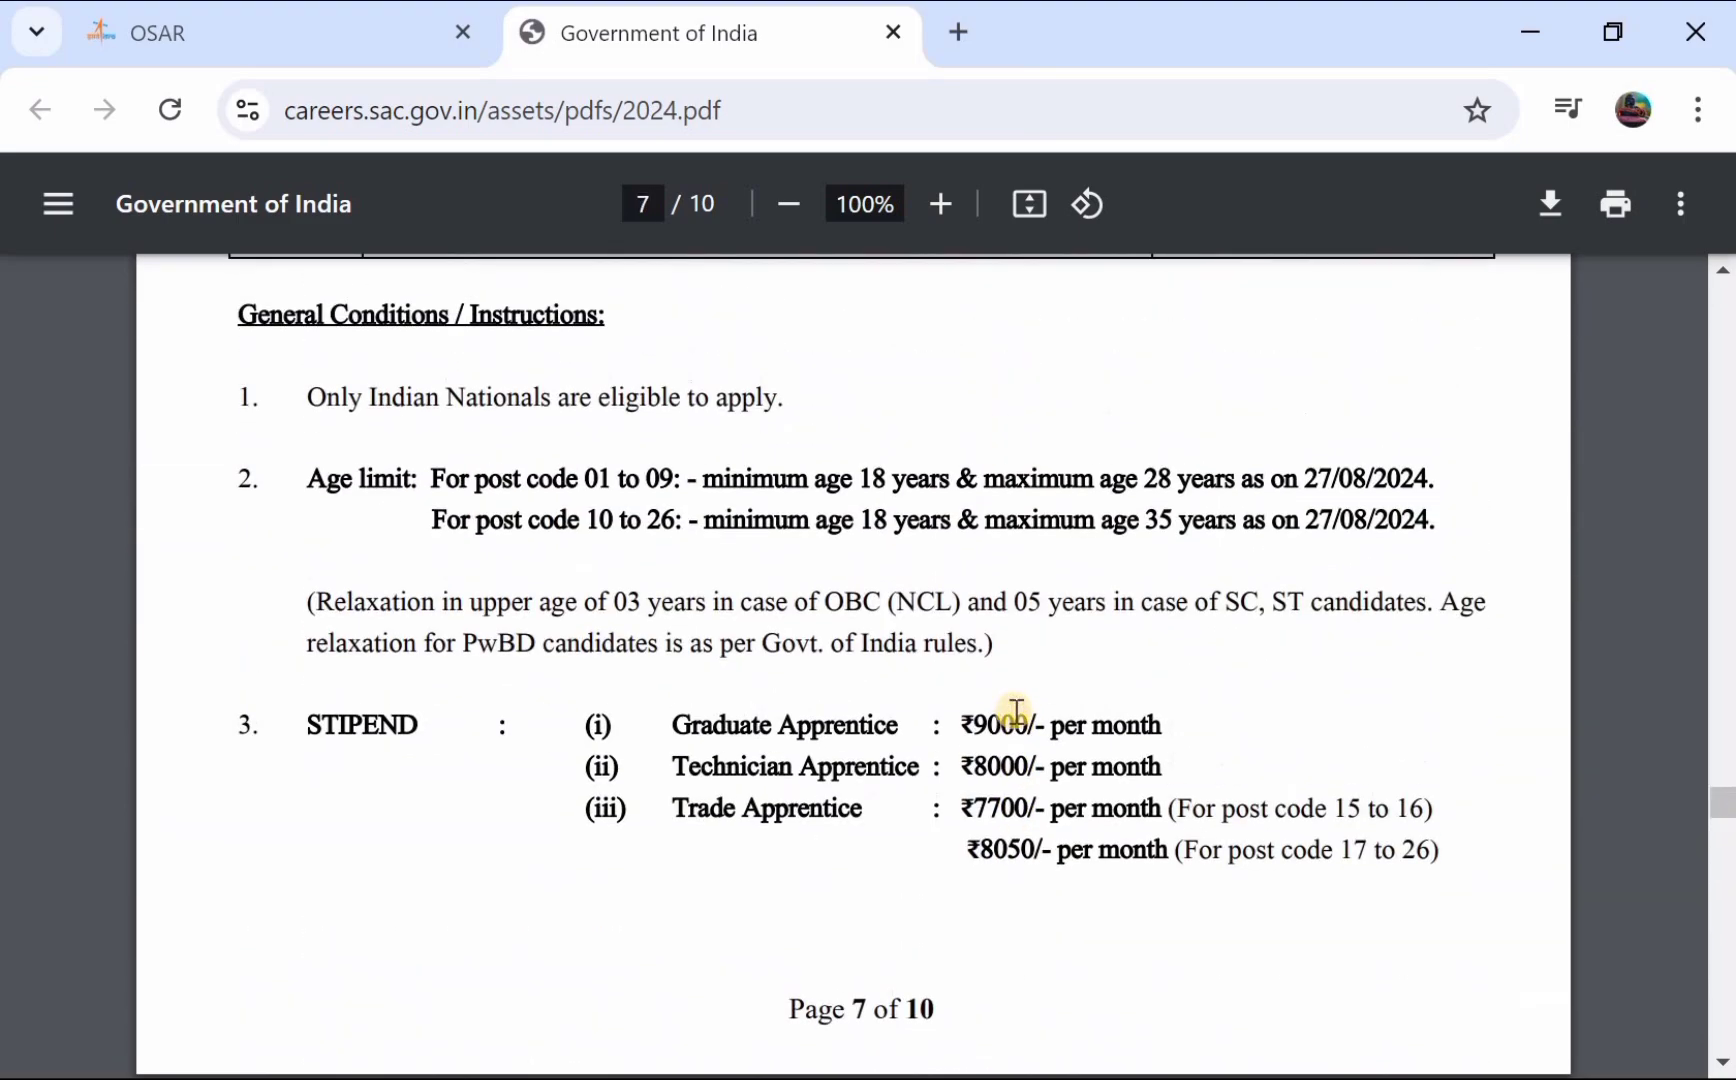
- Return to the OSAR careers tab and scroll to Graduate Apprentice posts 01–03 and Register
key(ctrl+shift+Tab)
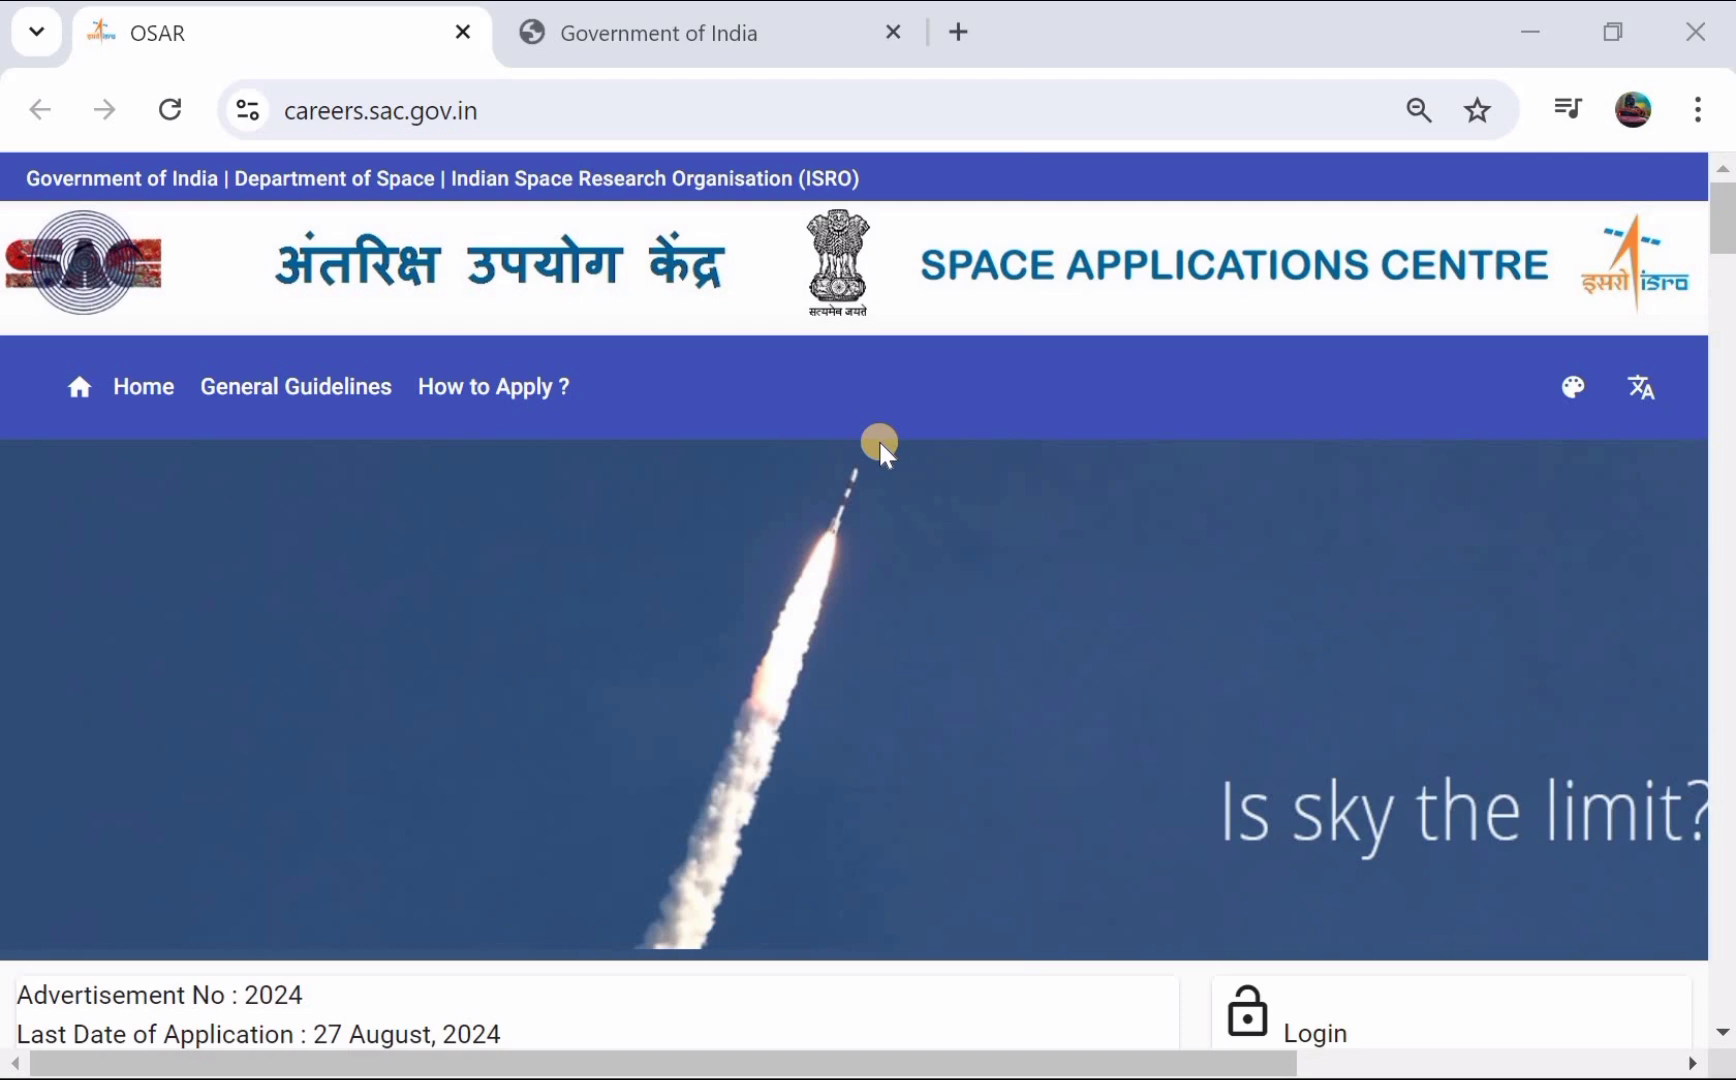
scroll(882, 450, down, 6)
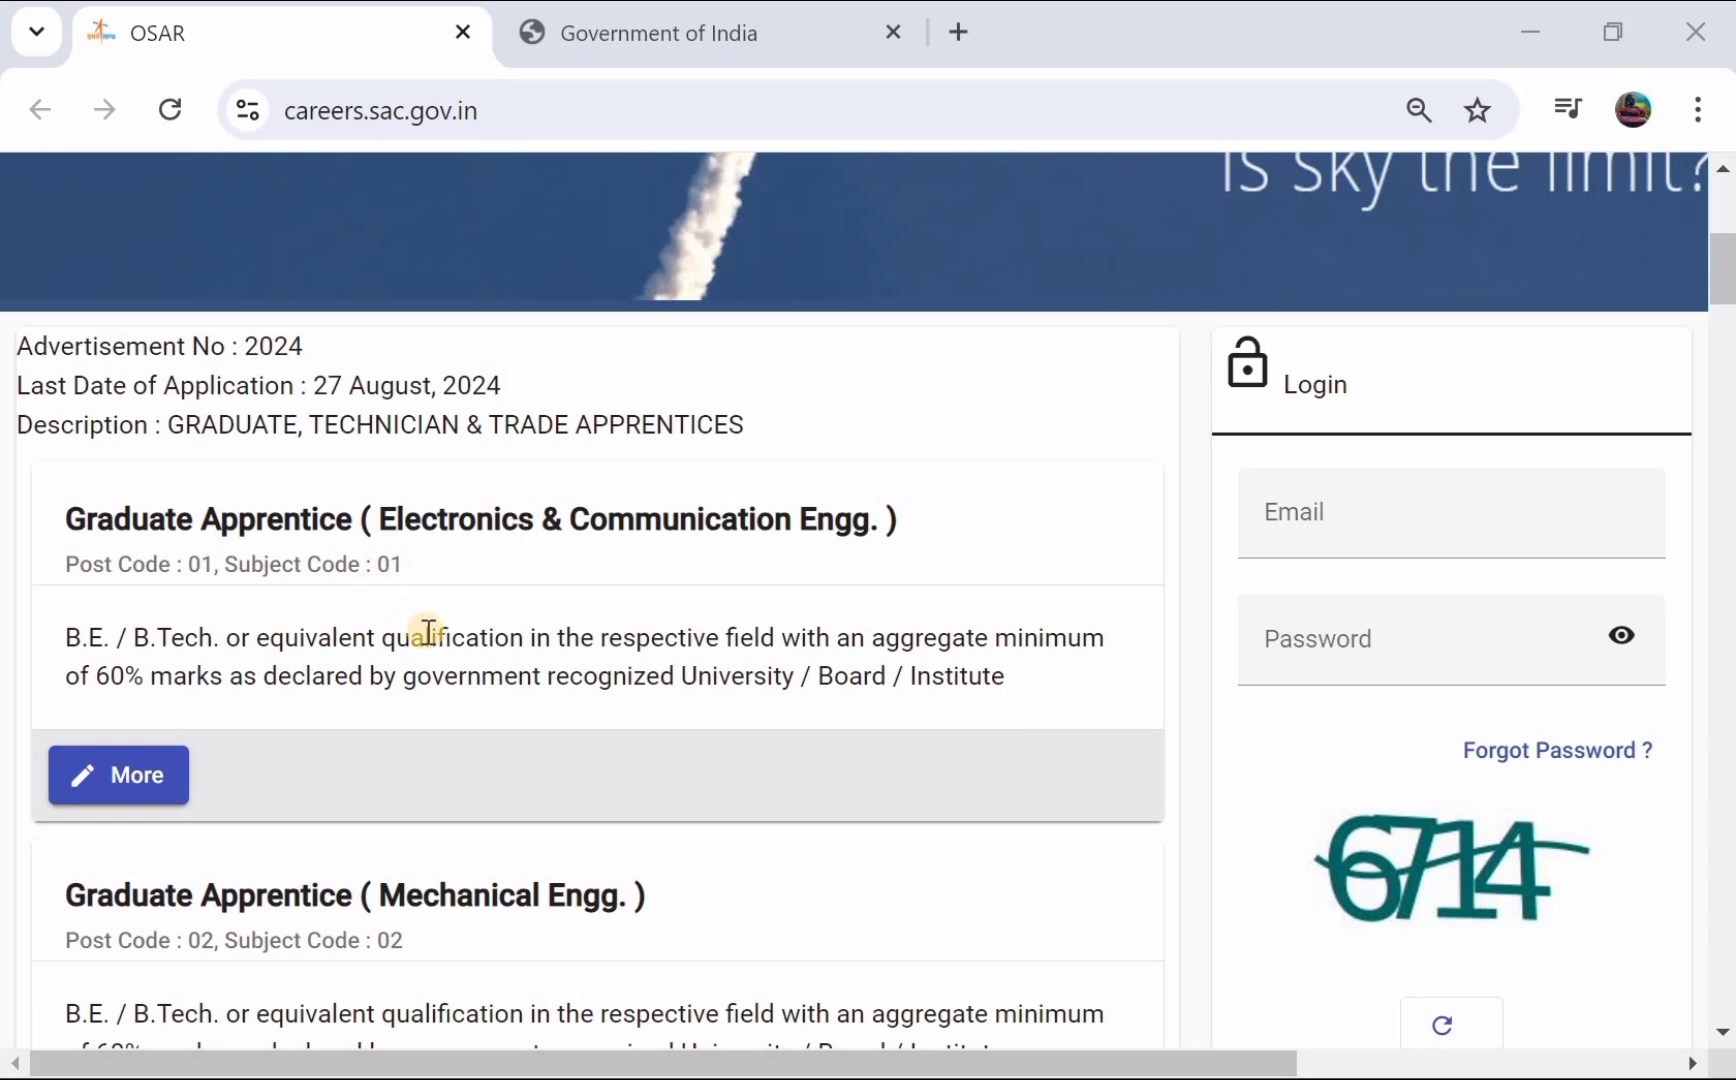
scroll(427, 632, down, 2)
scroll(995, 386, down, 2)
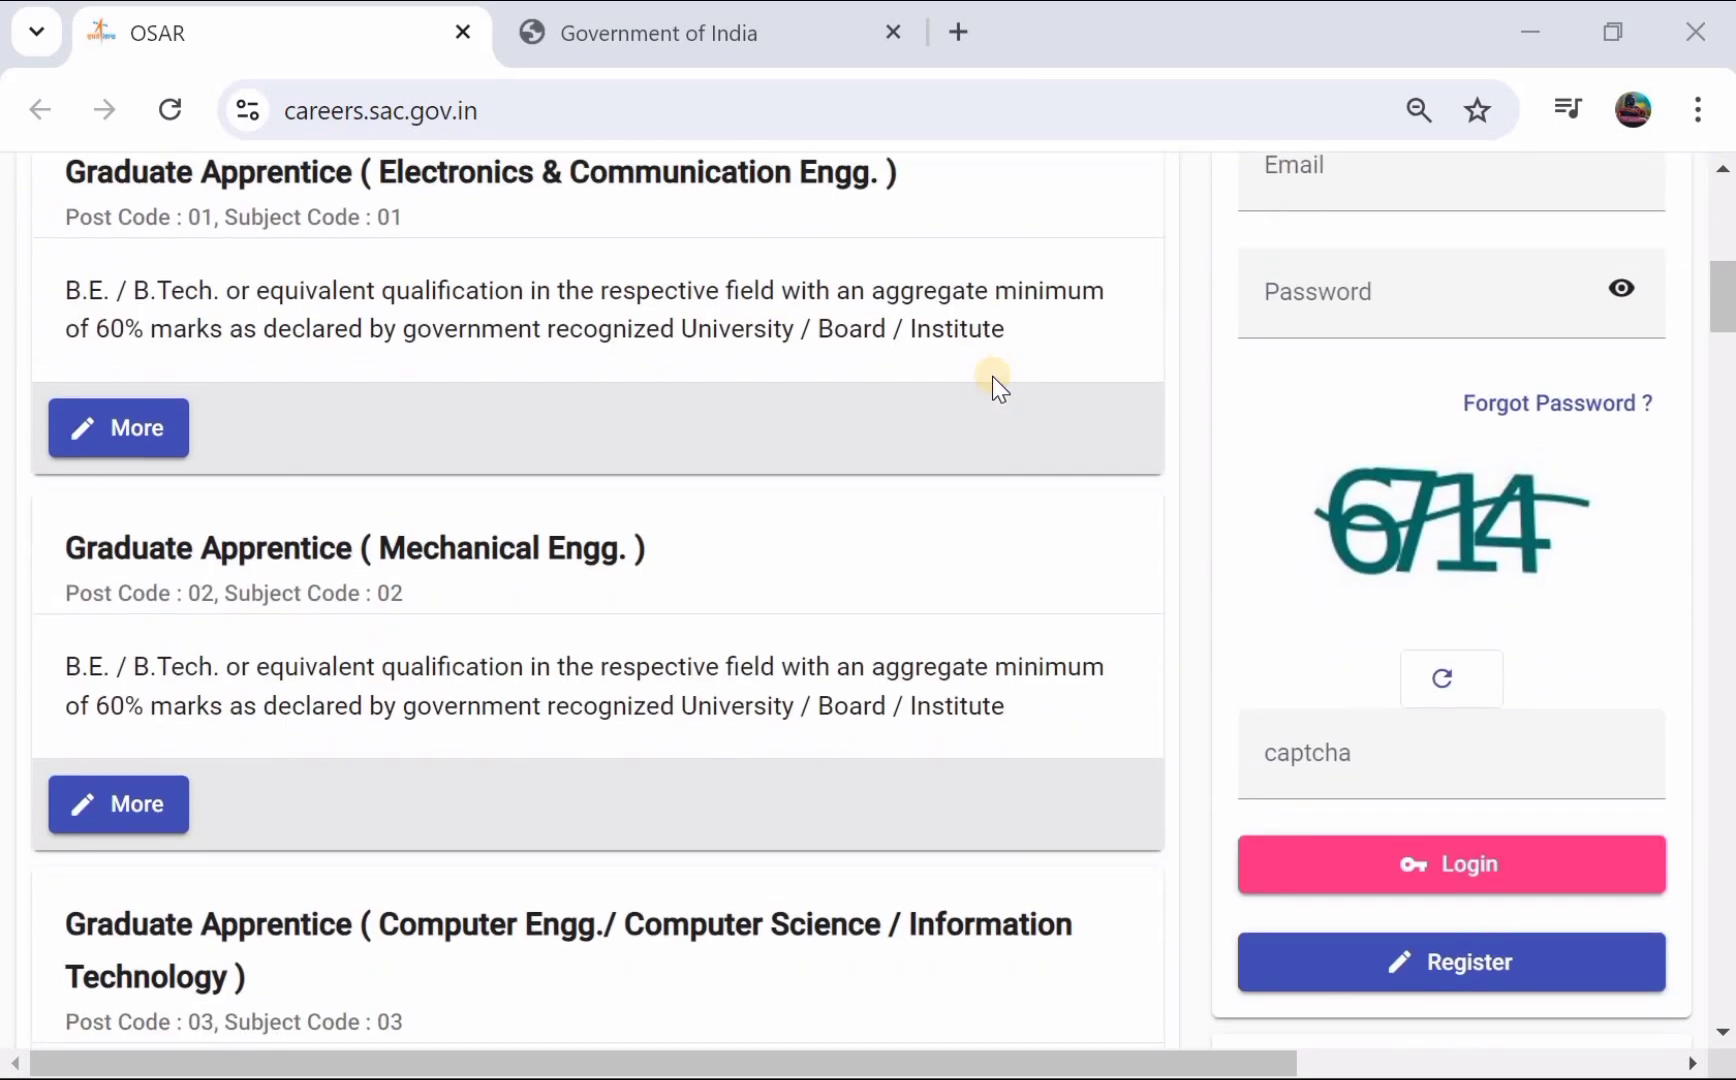
scroll(995, 386, down, 2)
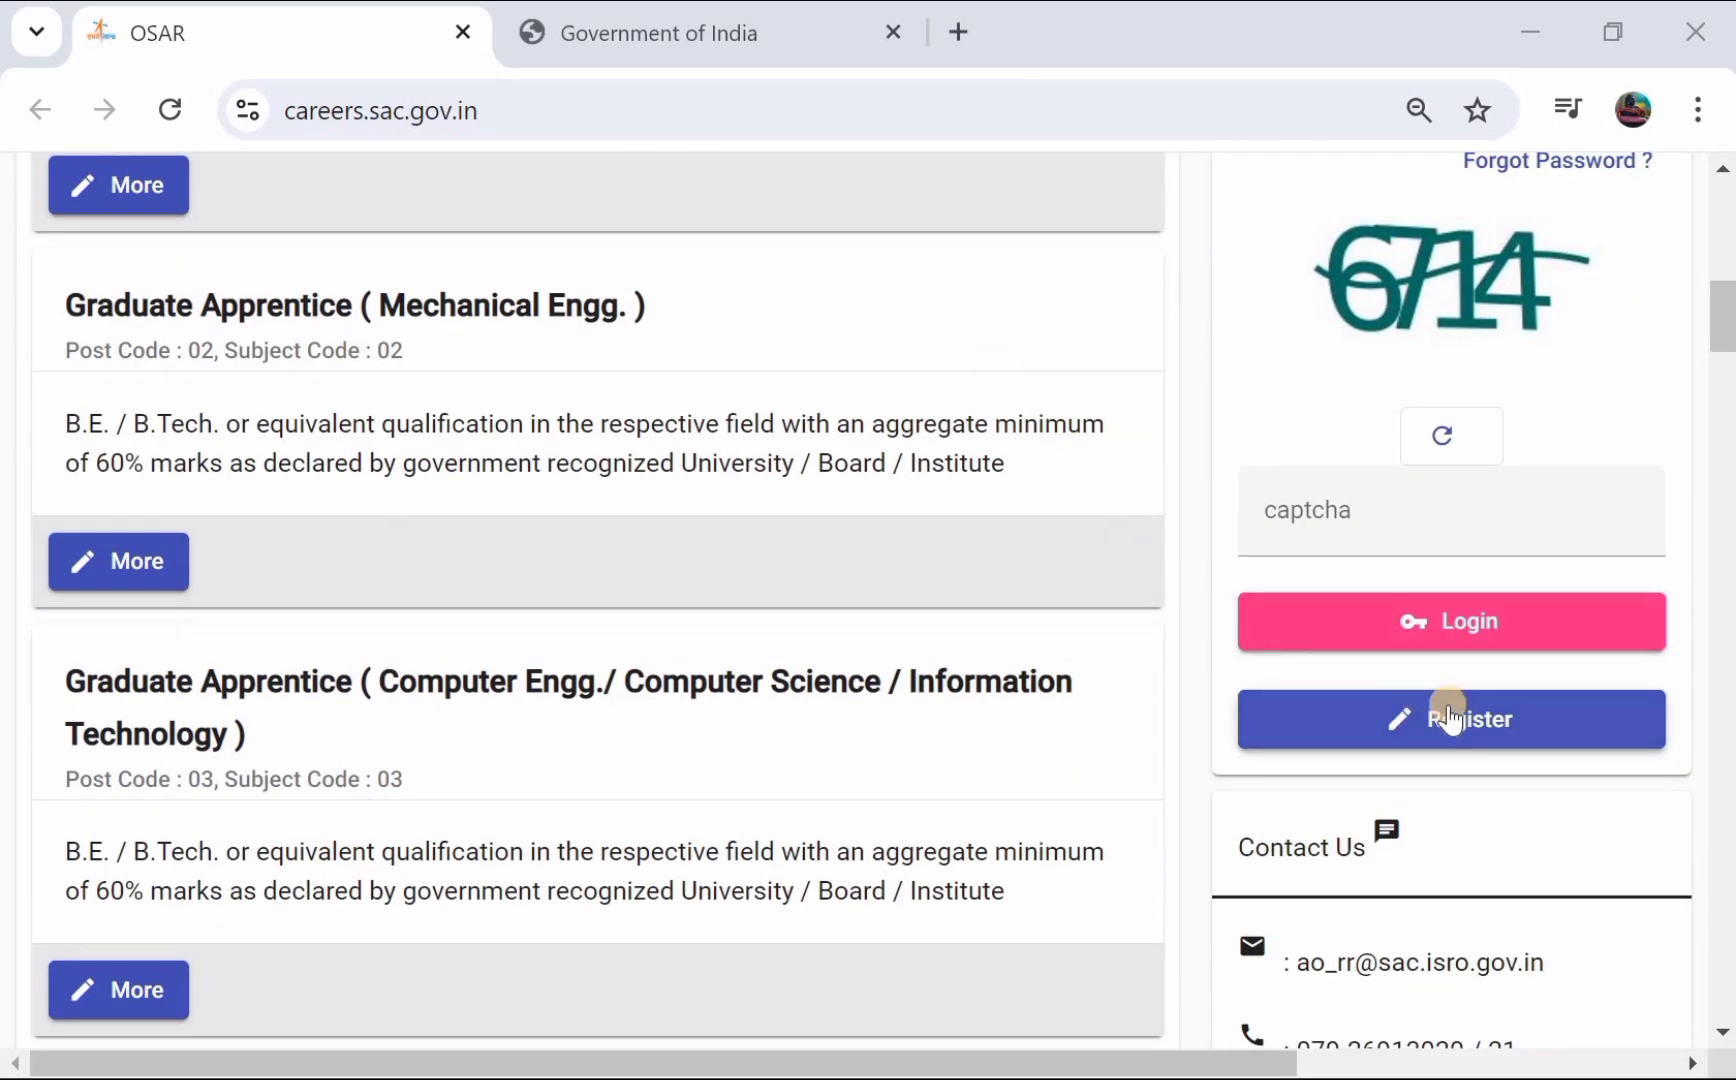
- Open the applicant registration form
click(1452, 718)
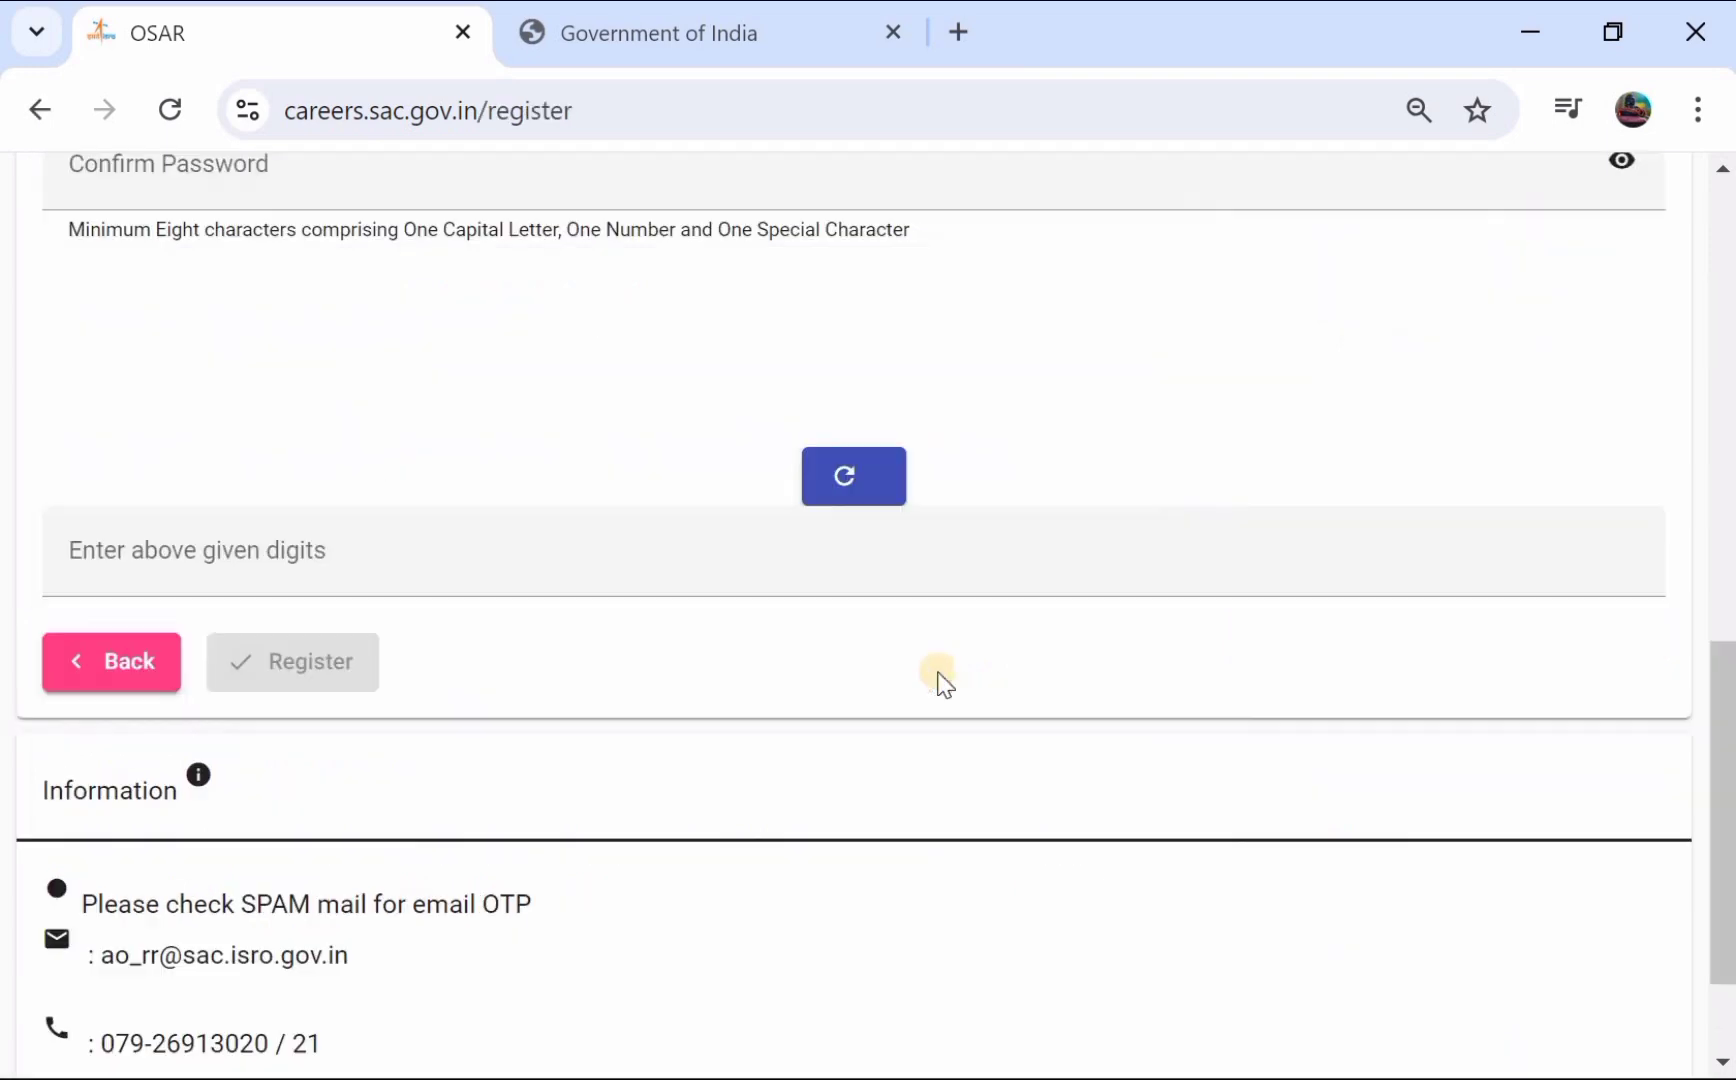
scroll(554, 548, up, 1)
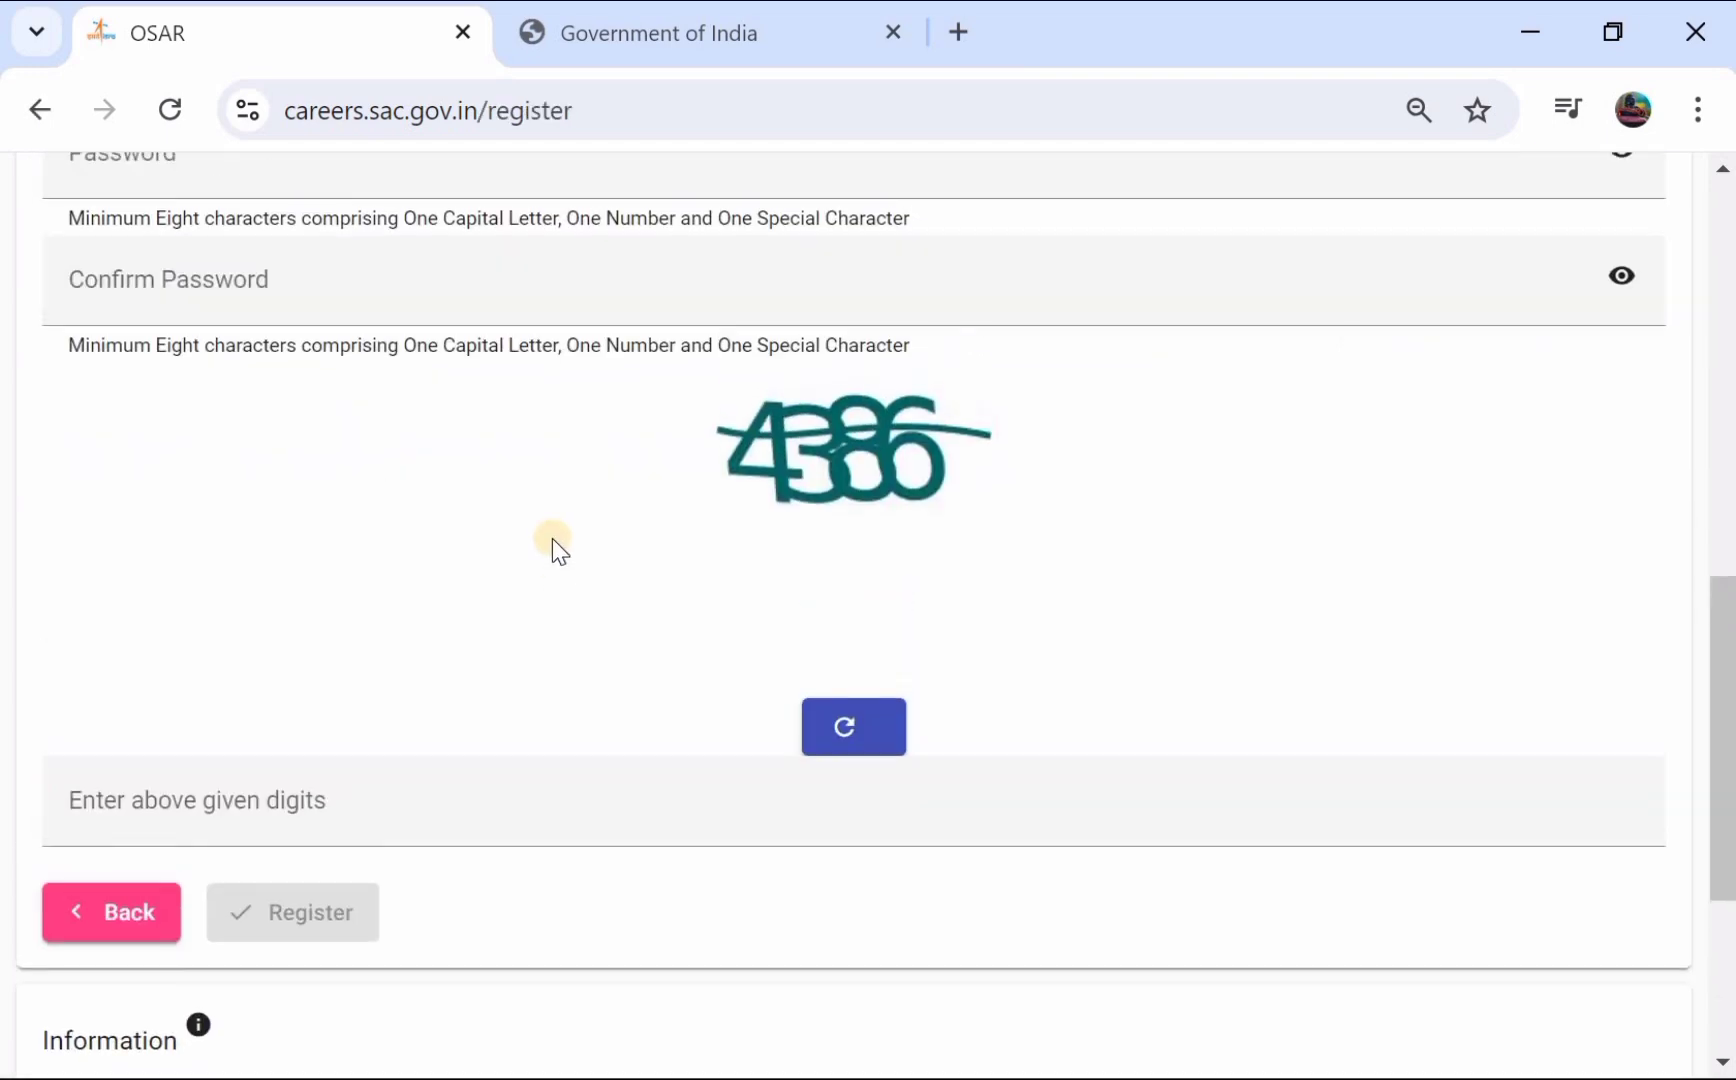
scroll(552, 538, up, 10)
scroll(362, 555, down, 1)
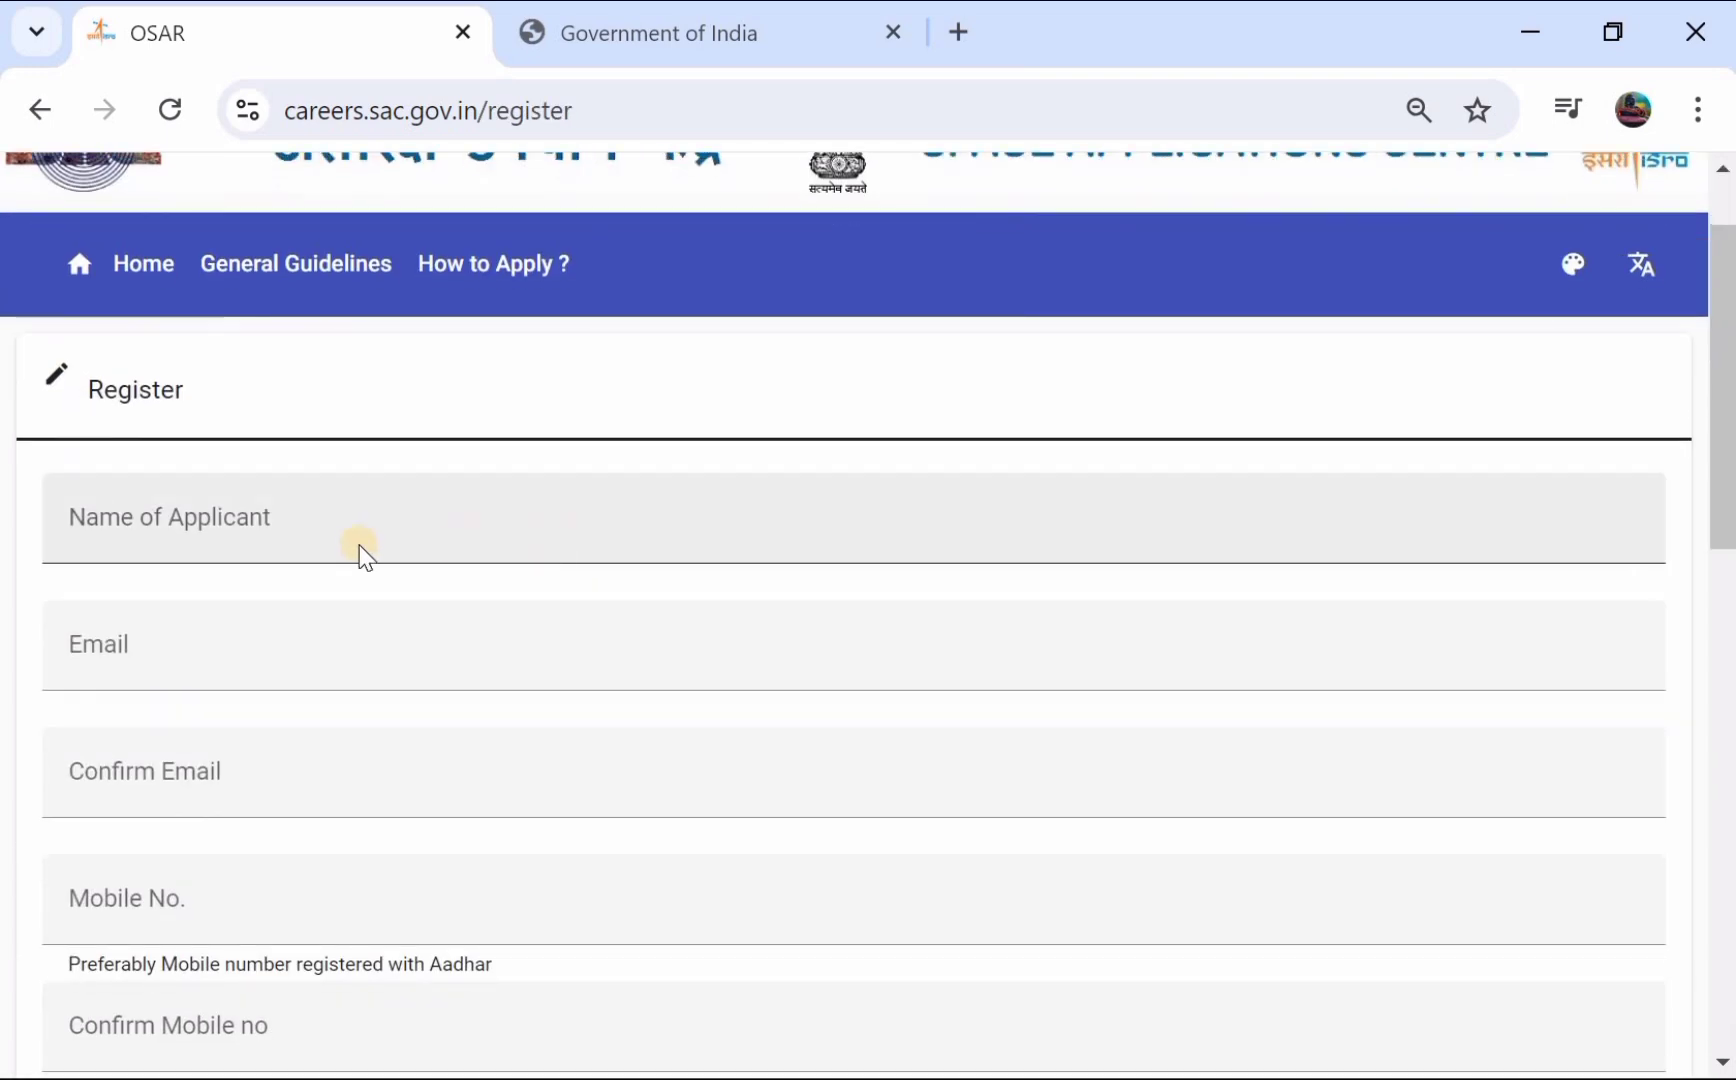
- Enter the applicant's name and move through the email, confirm-email and mobile number fields
click(226, 539)
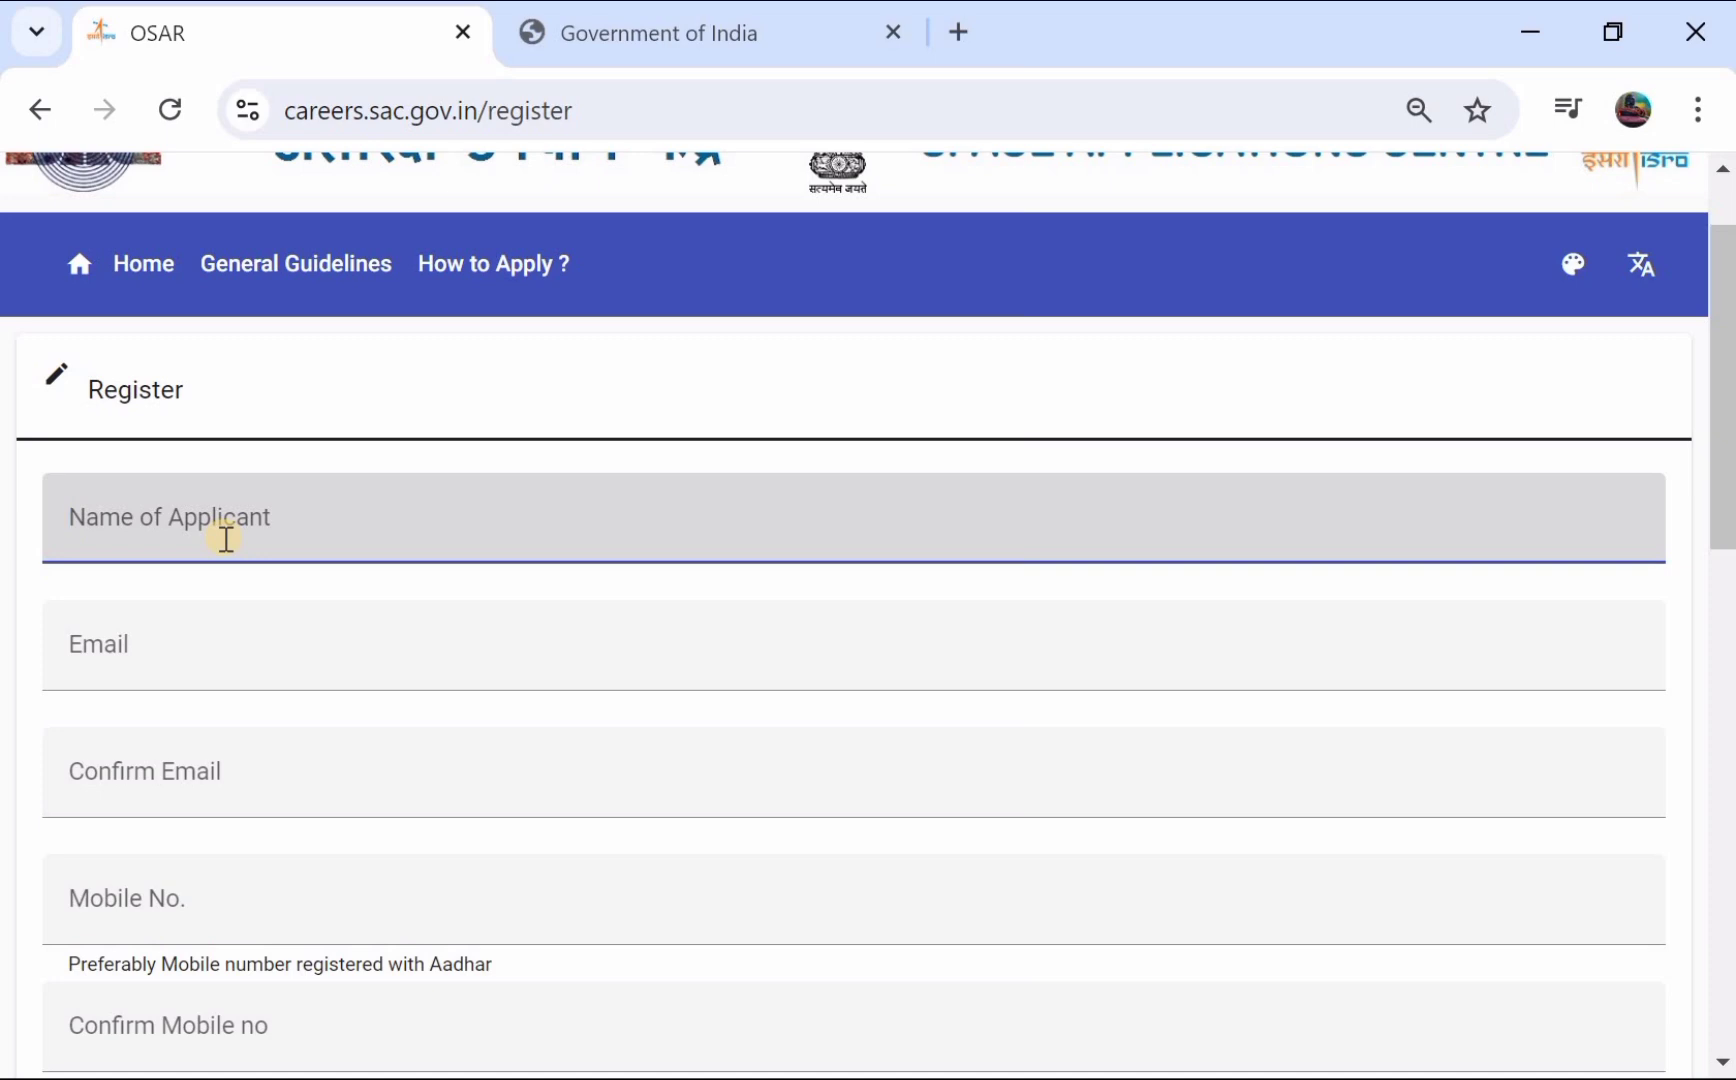
text(RAJ)
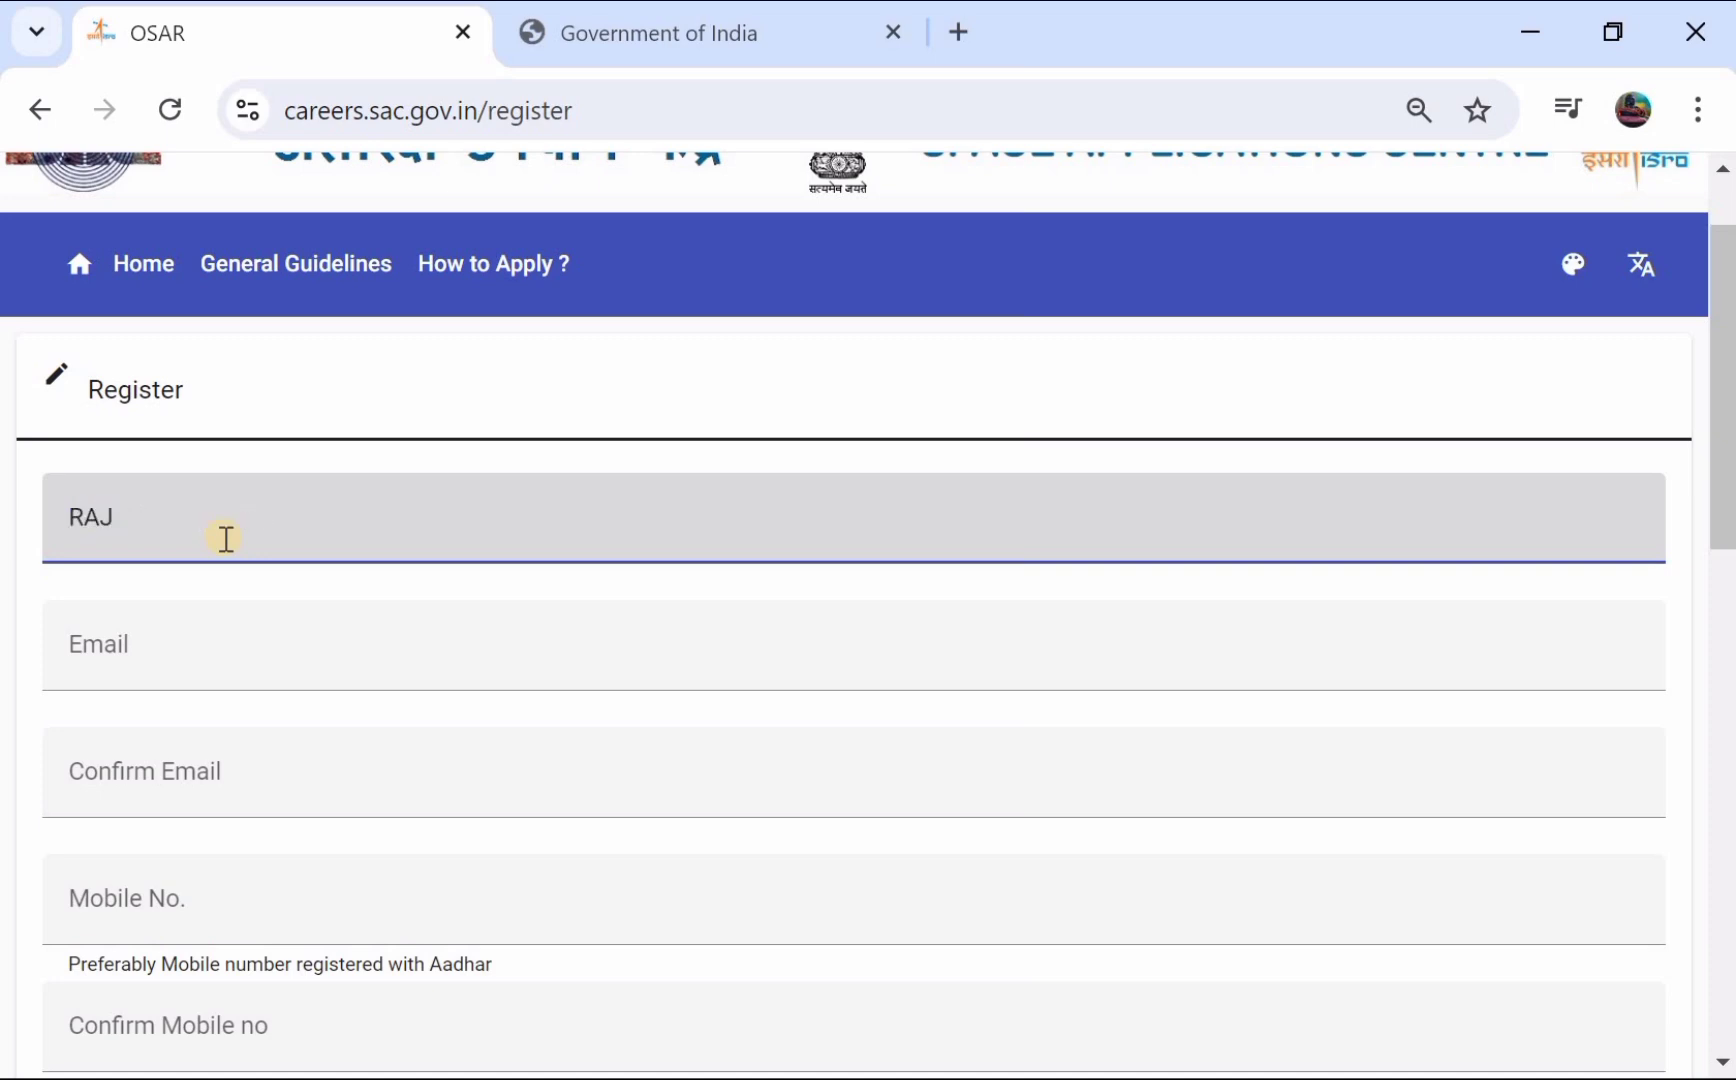
text(NDER)
scroll(226, 539, down, 1)
click(226, 548)
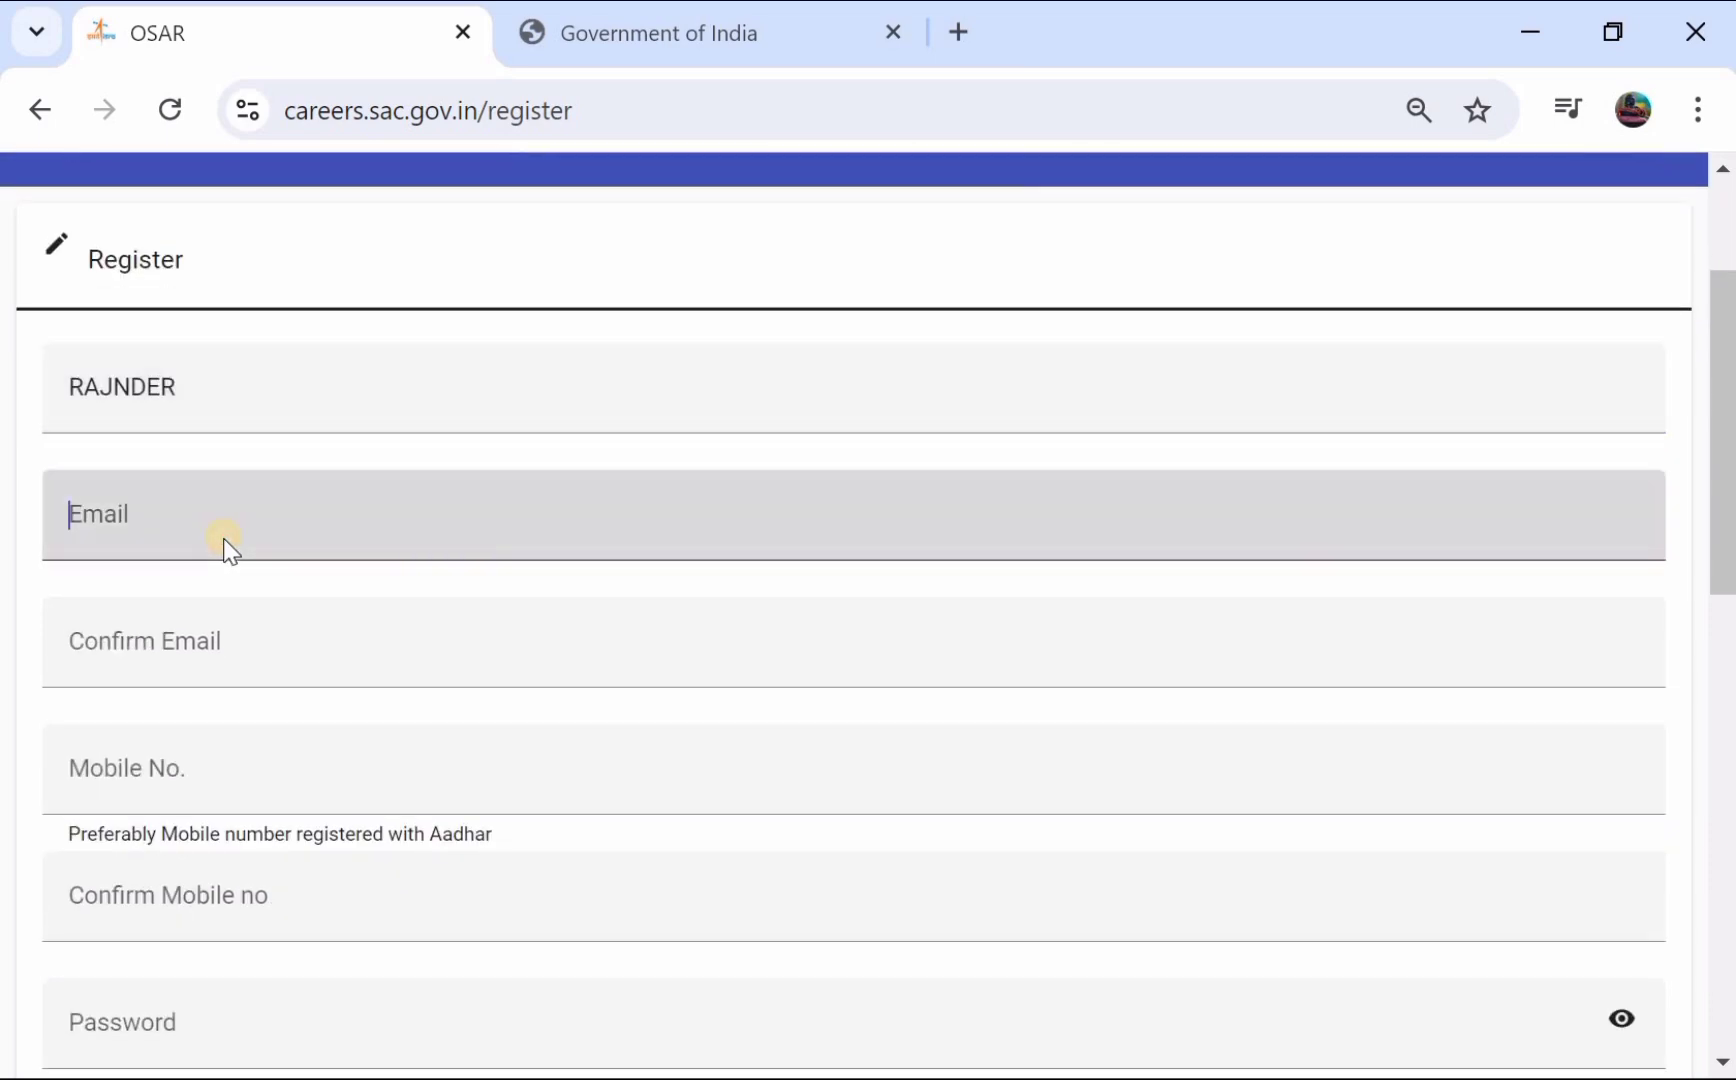
click(205, 623)
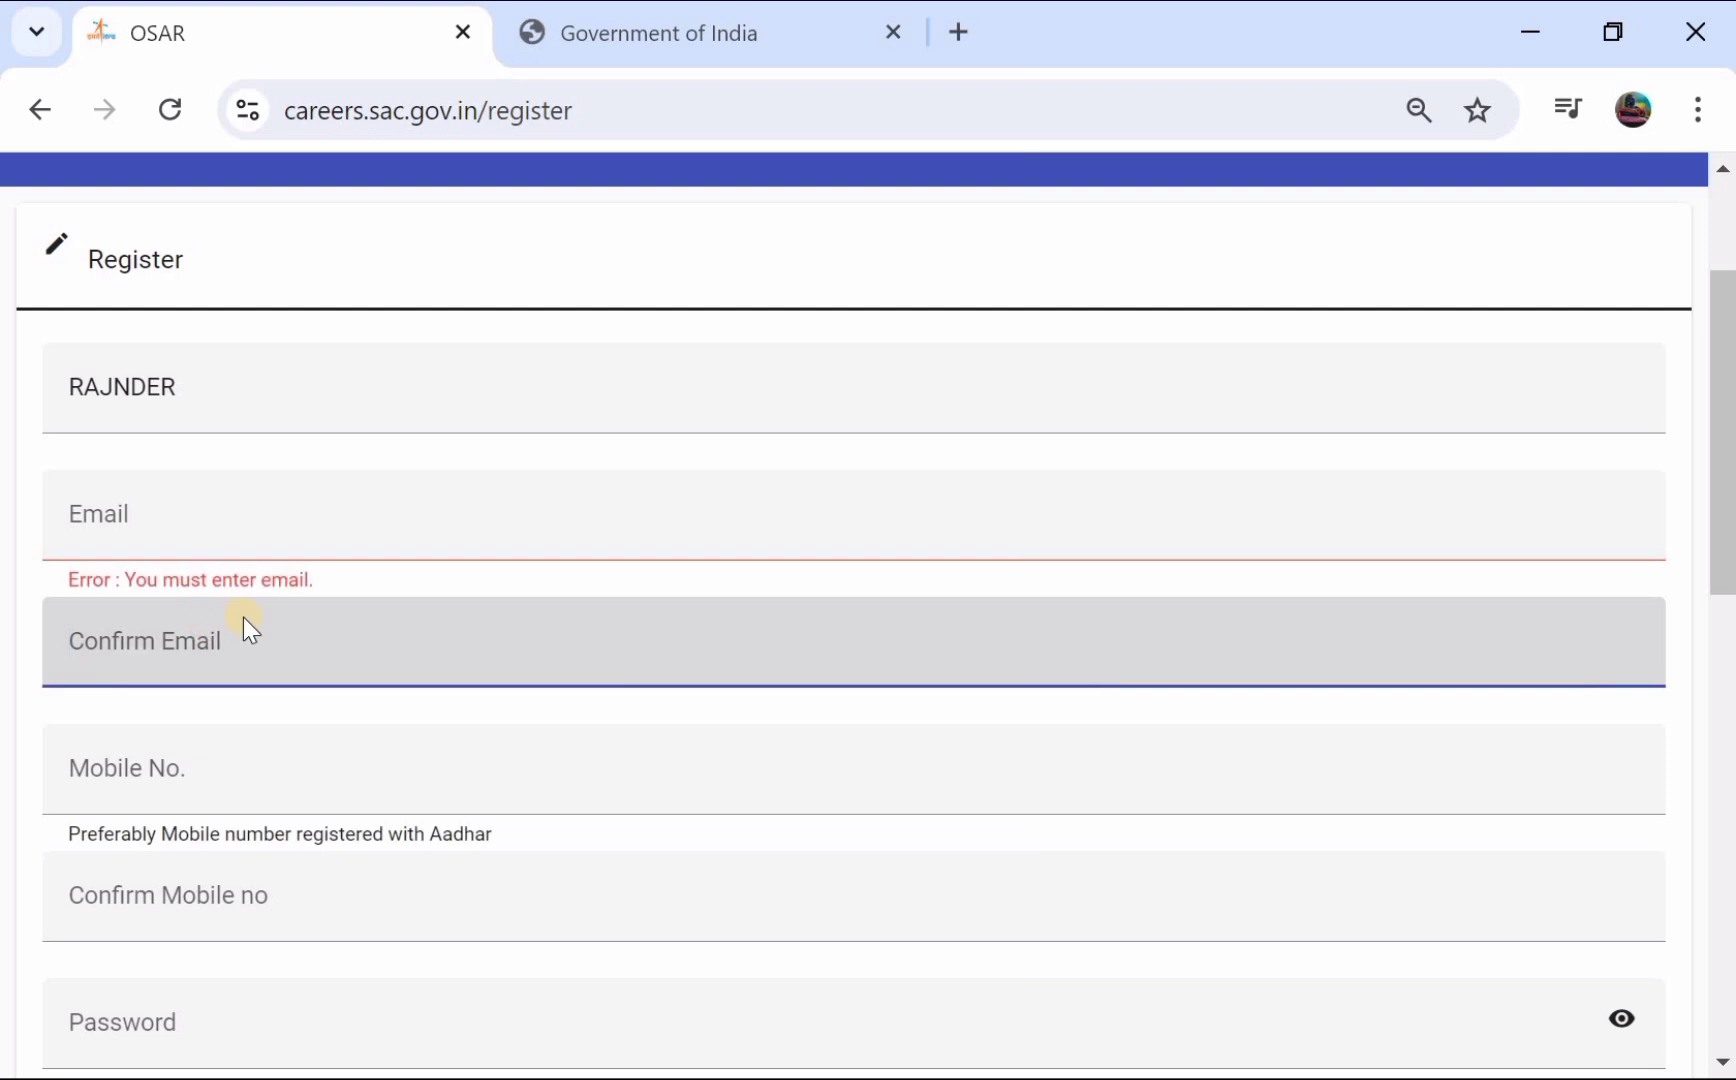
scroll(243, 617, down, 1)
click(243, 617)
scroll(243, 617, down, 1)
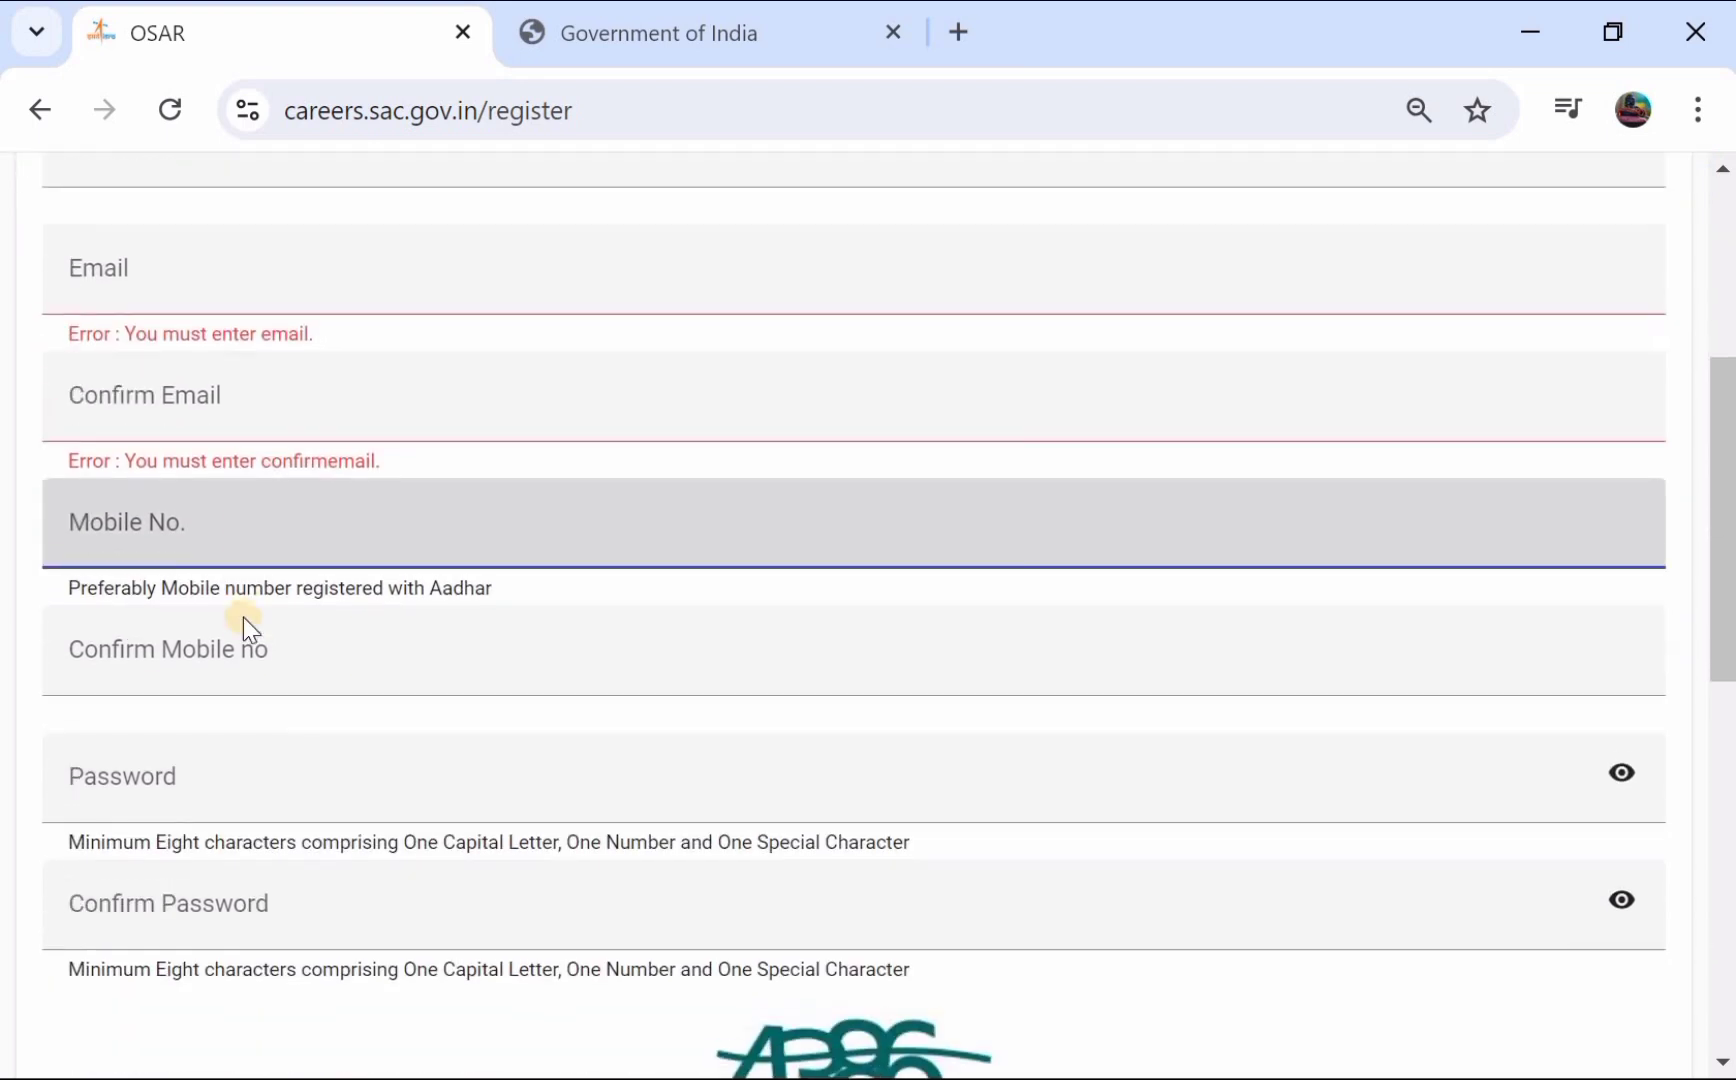
scroll(243, 617, down, 1)
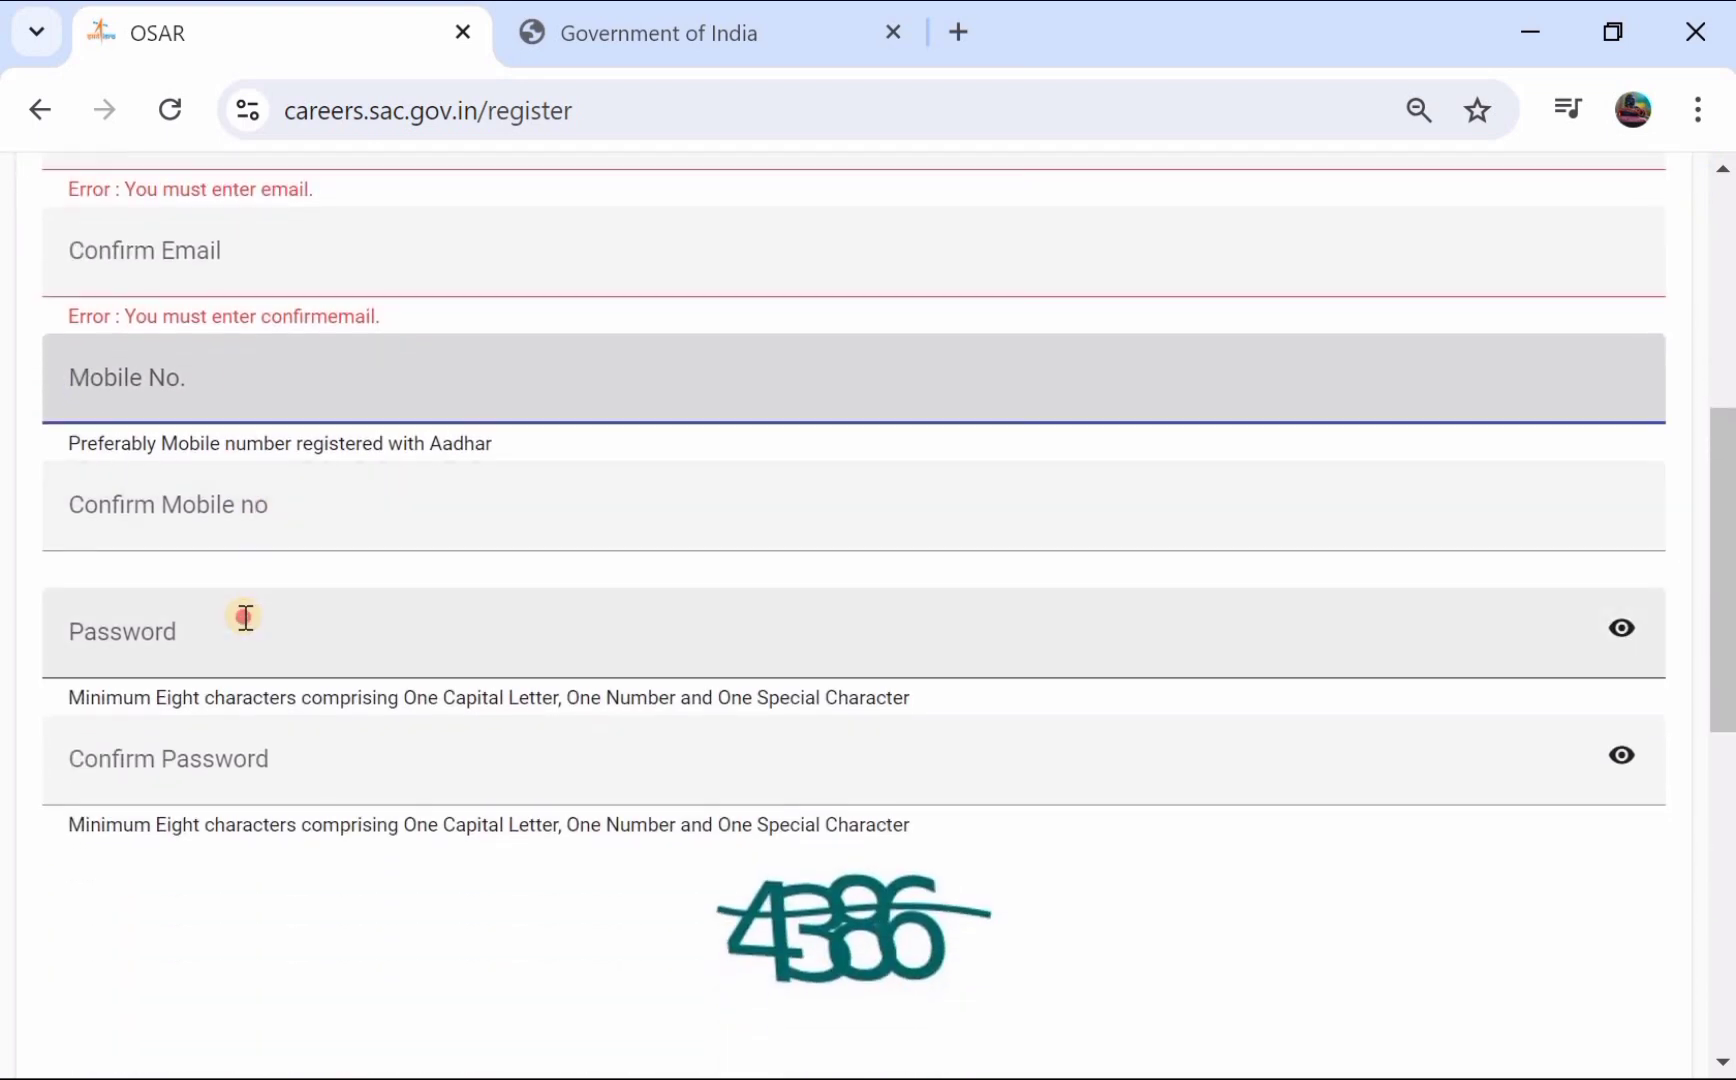
- Type an account password and reveal it to check it
click(245, 617)
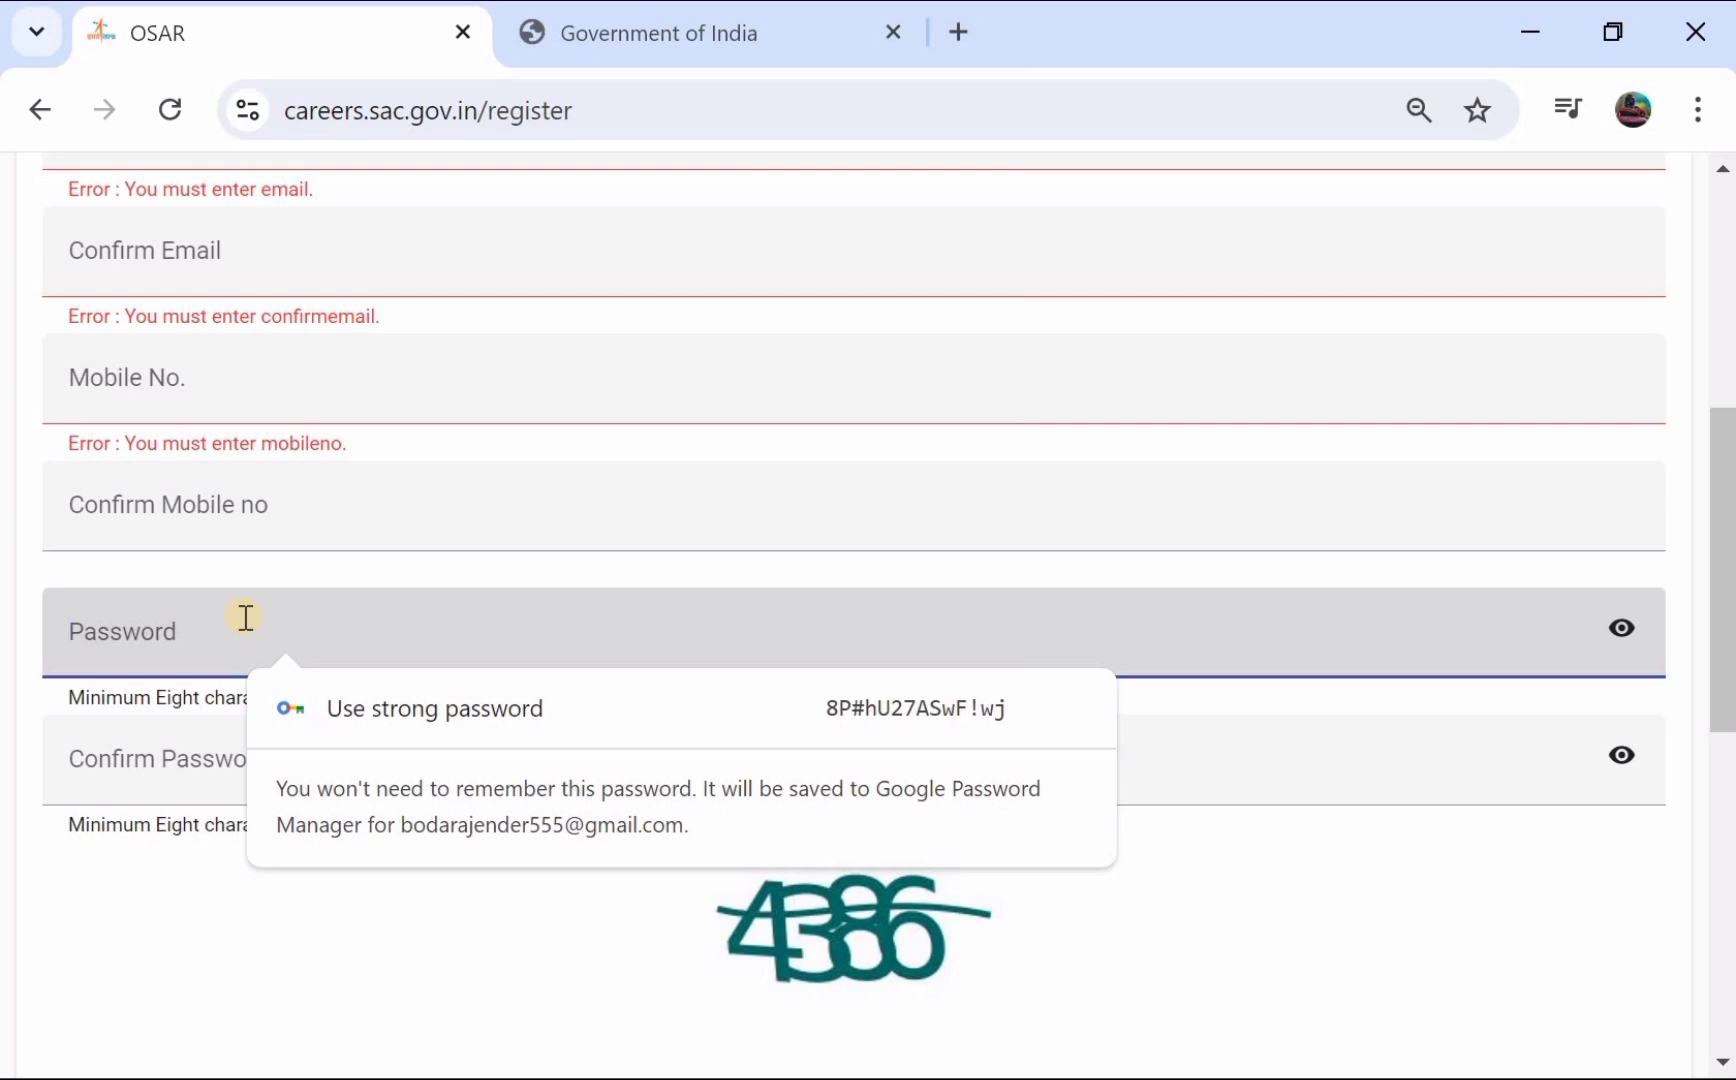
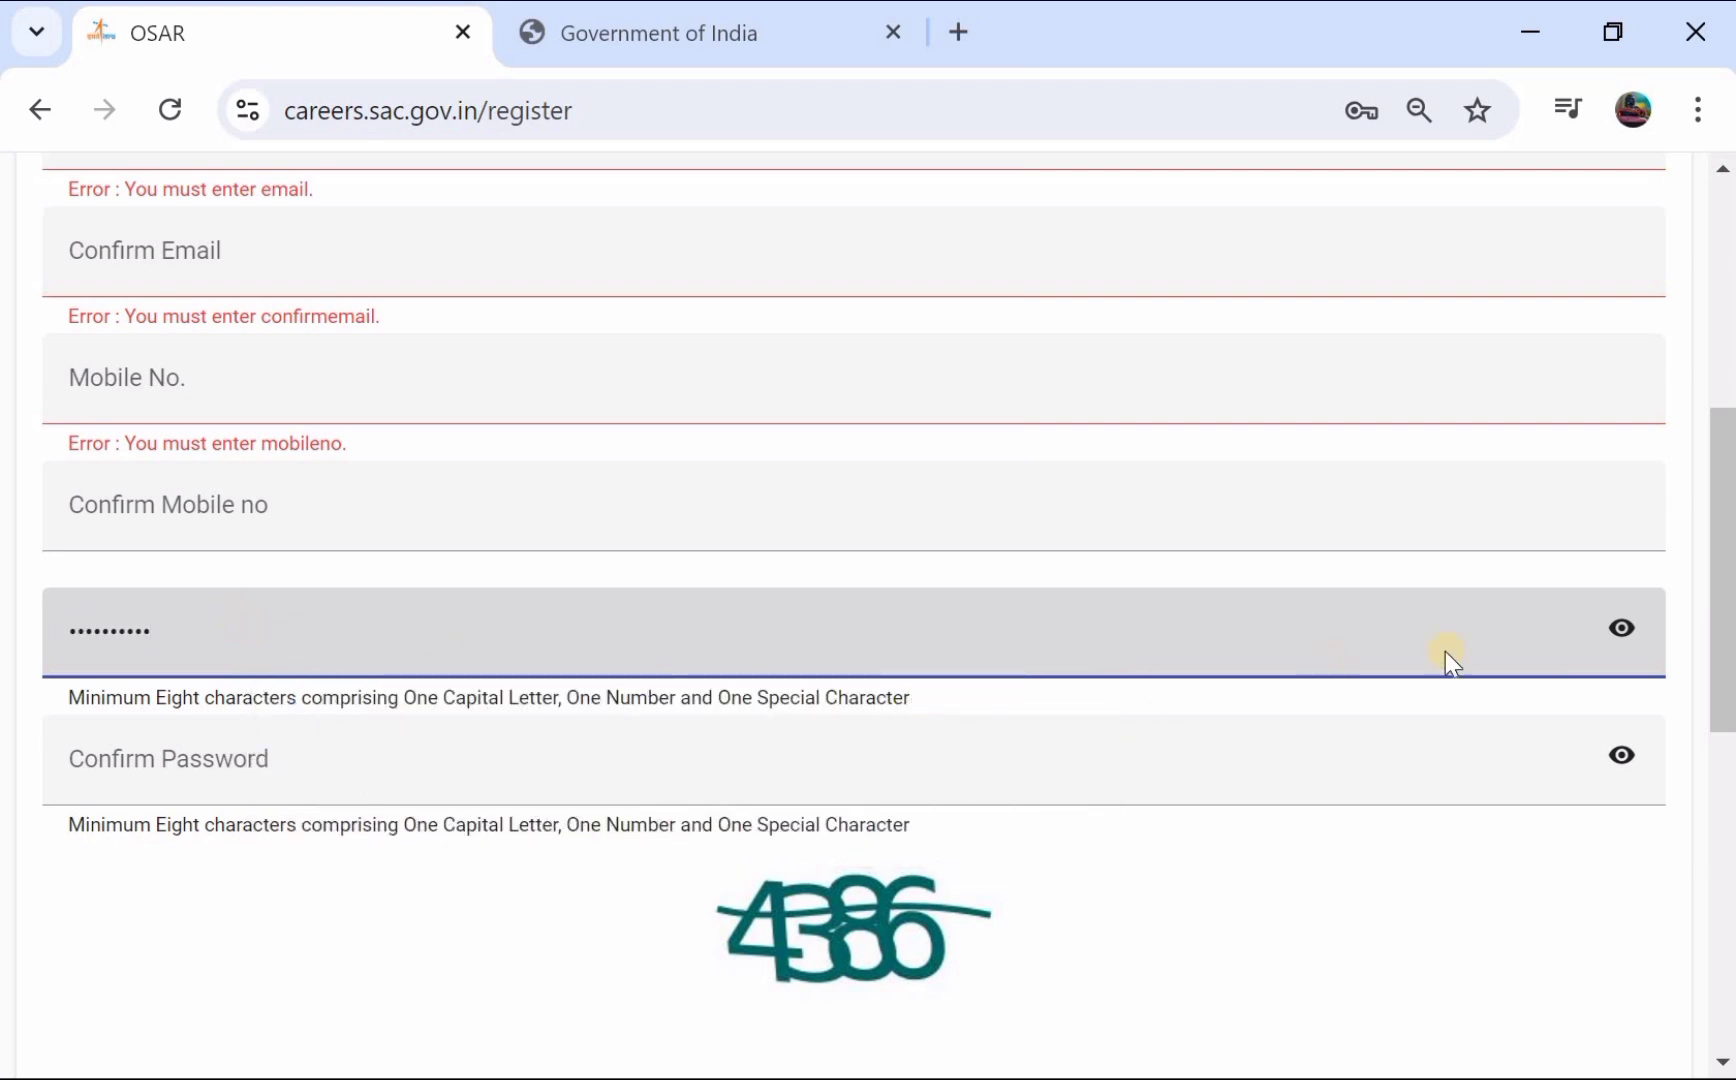
click(1625, 630)
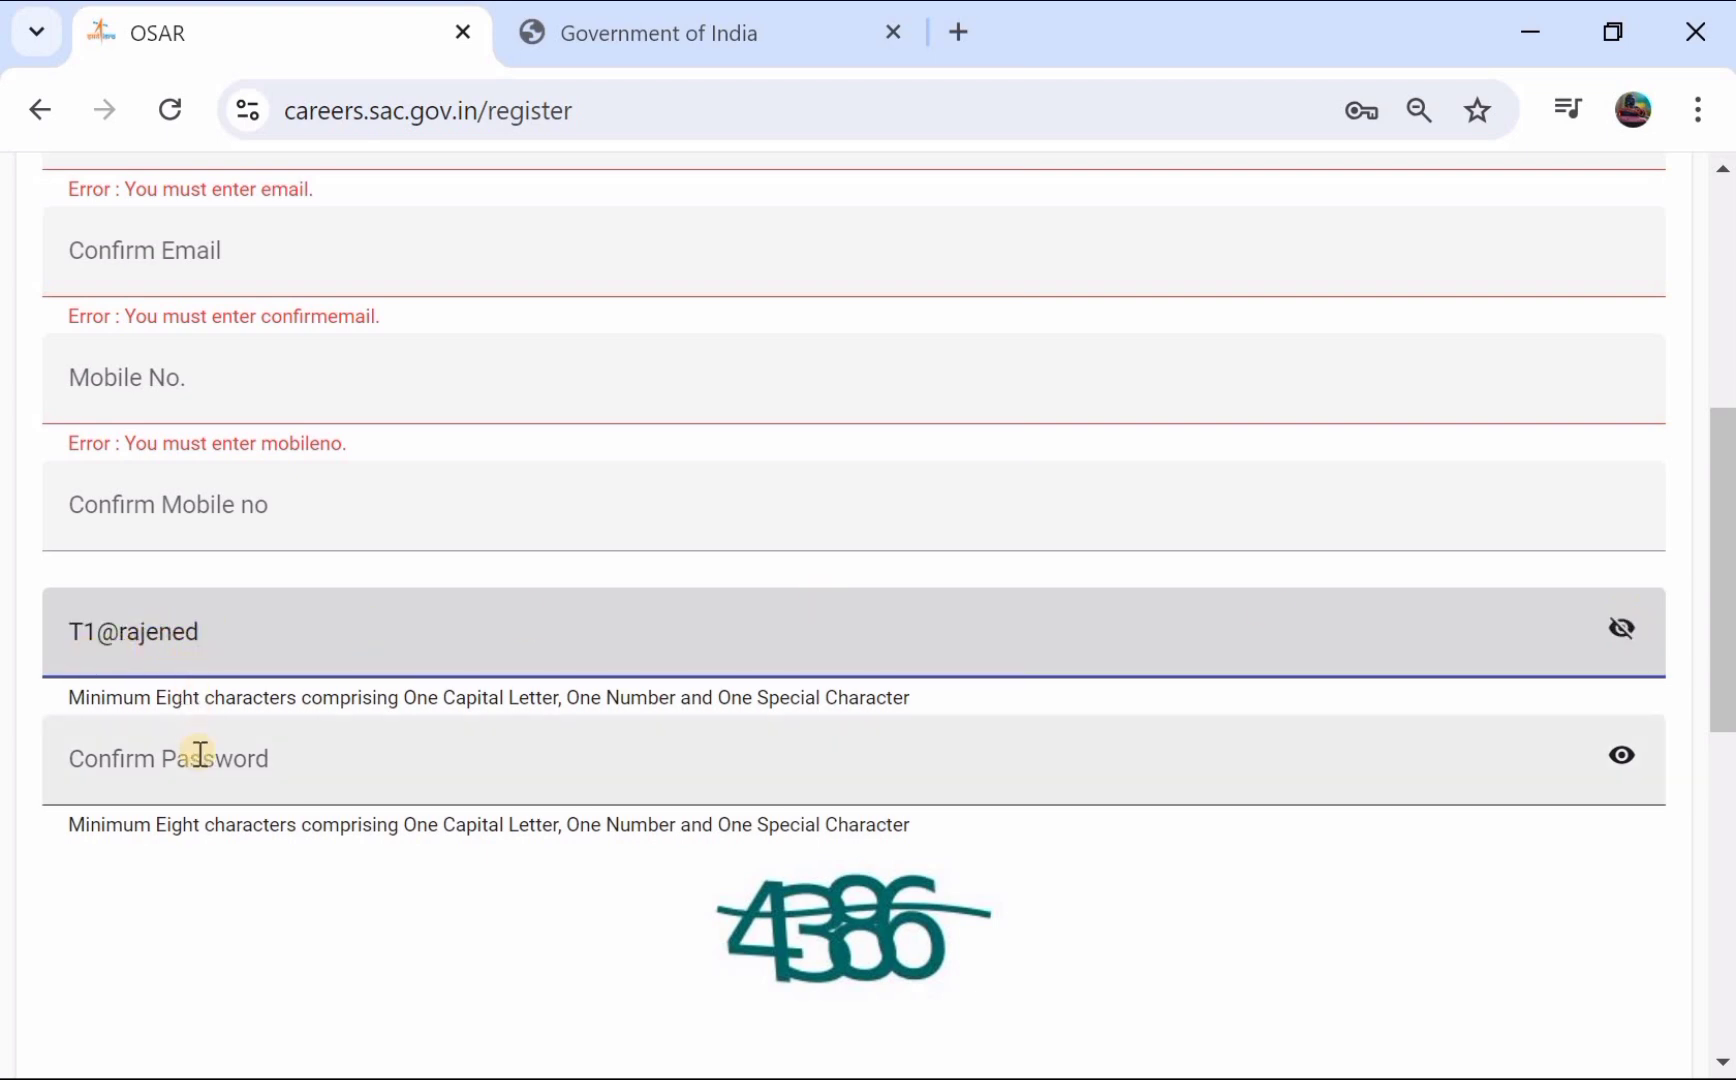
scroll(344, 698, down, 3)
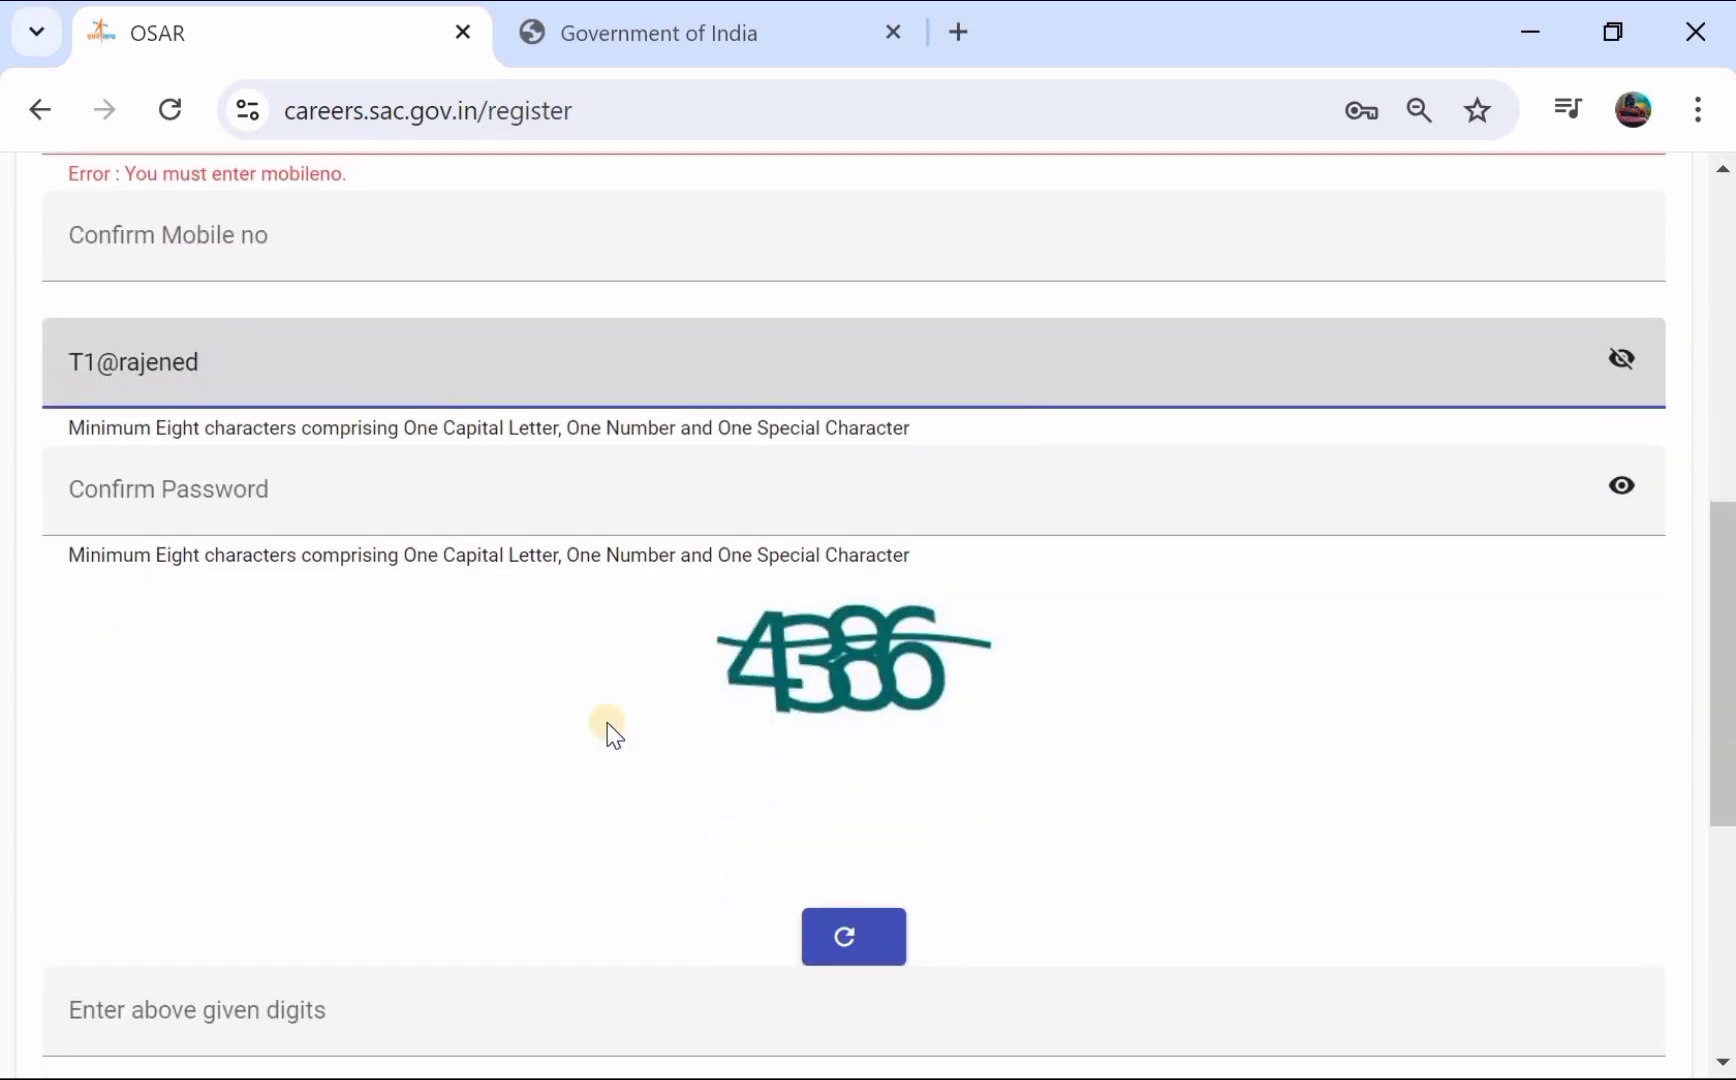
scroll(783, 727, down, 3)
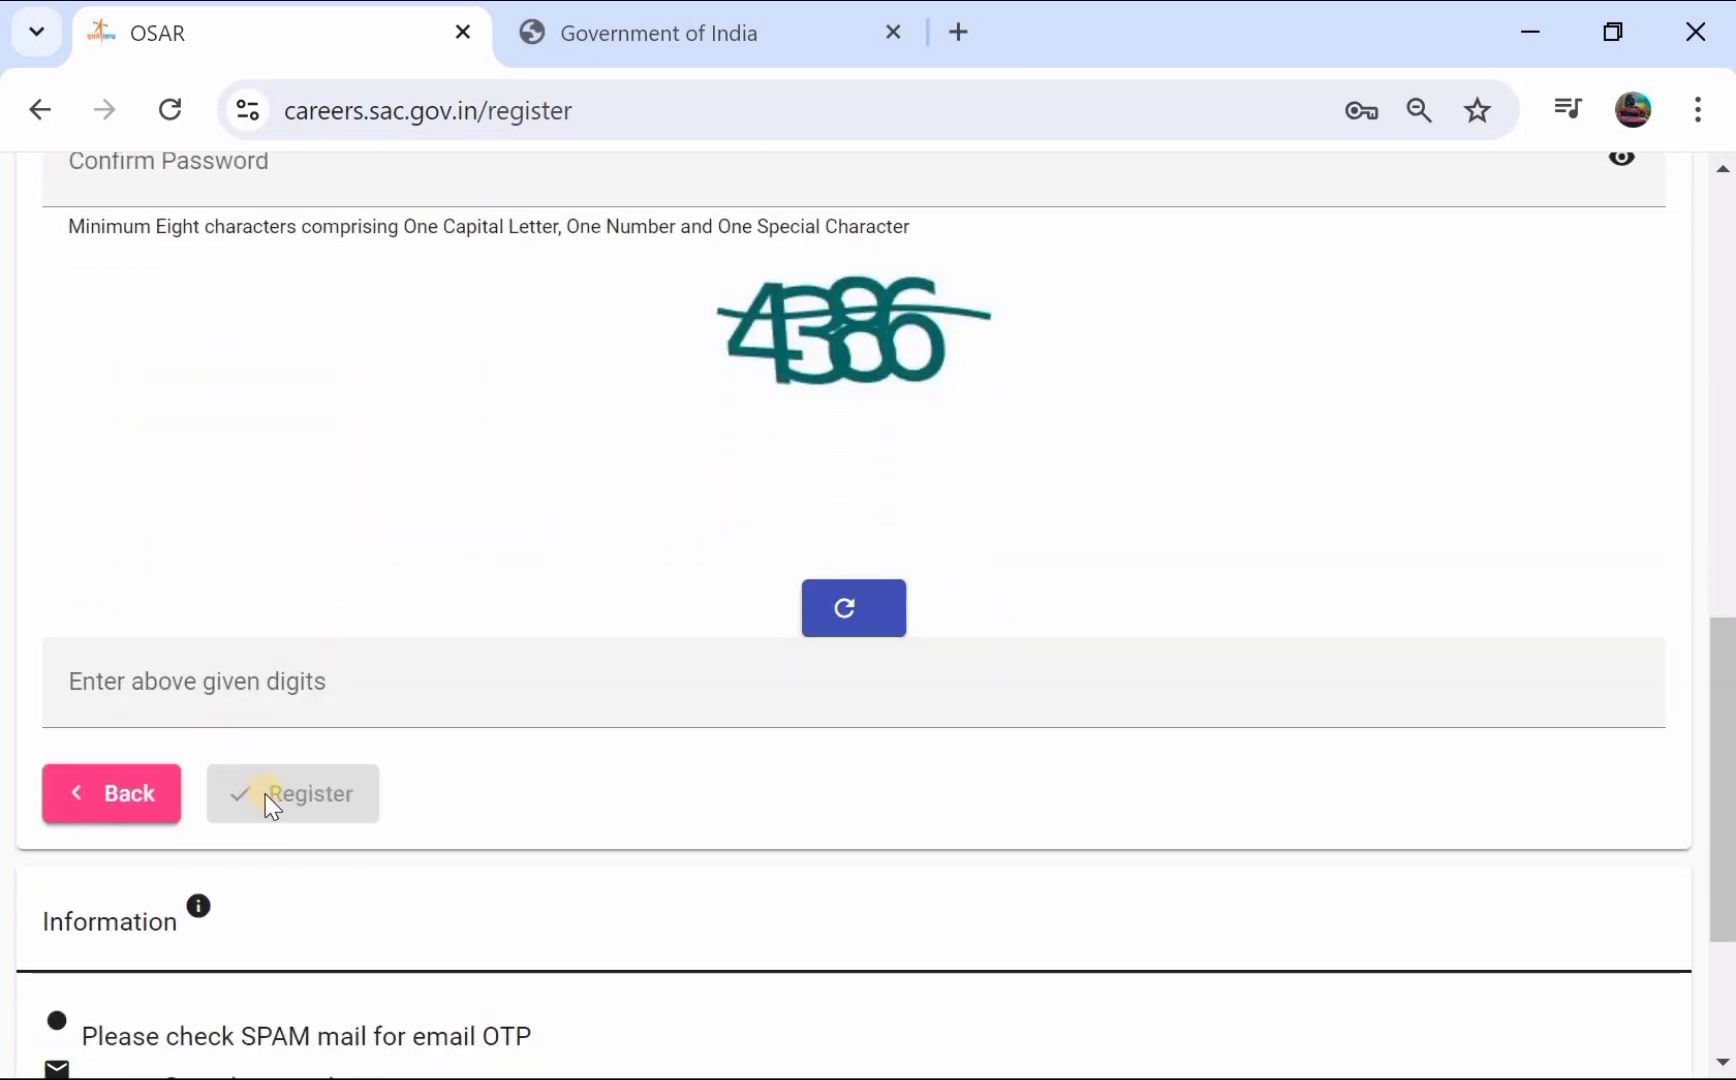
scroll(269, 793, down, 2)
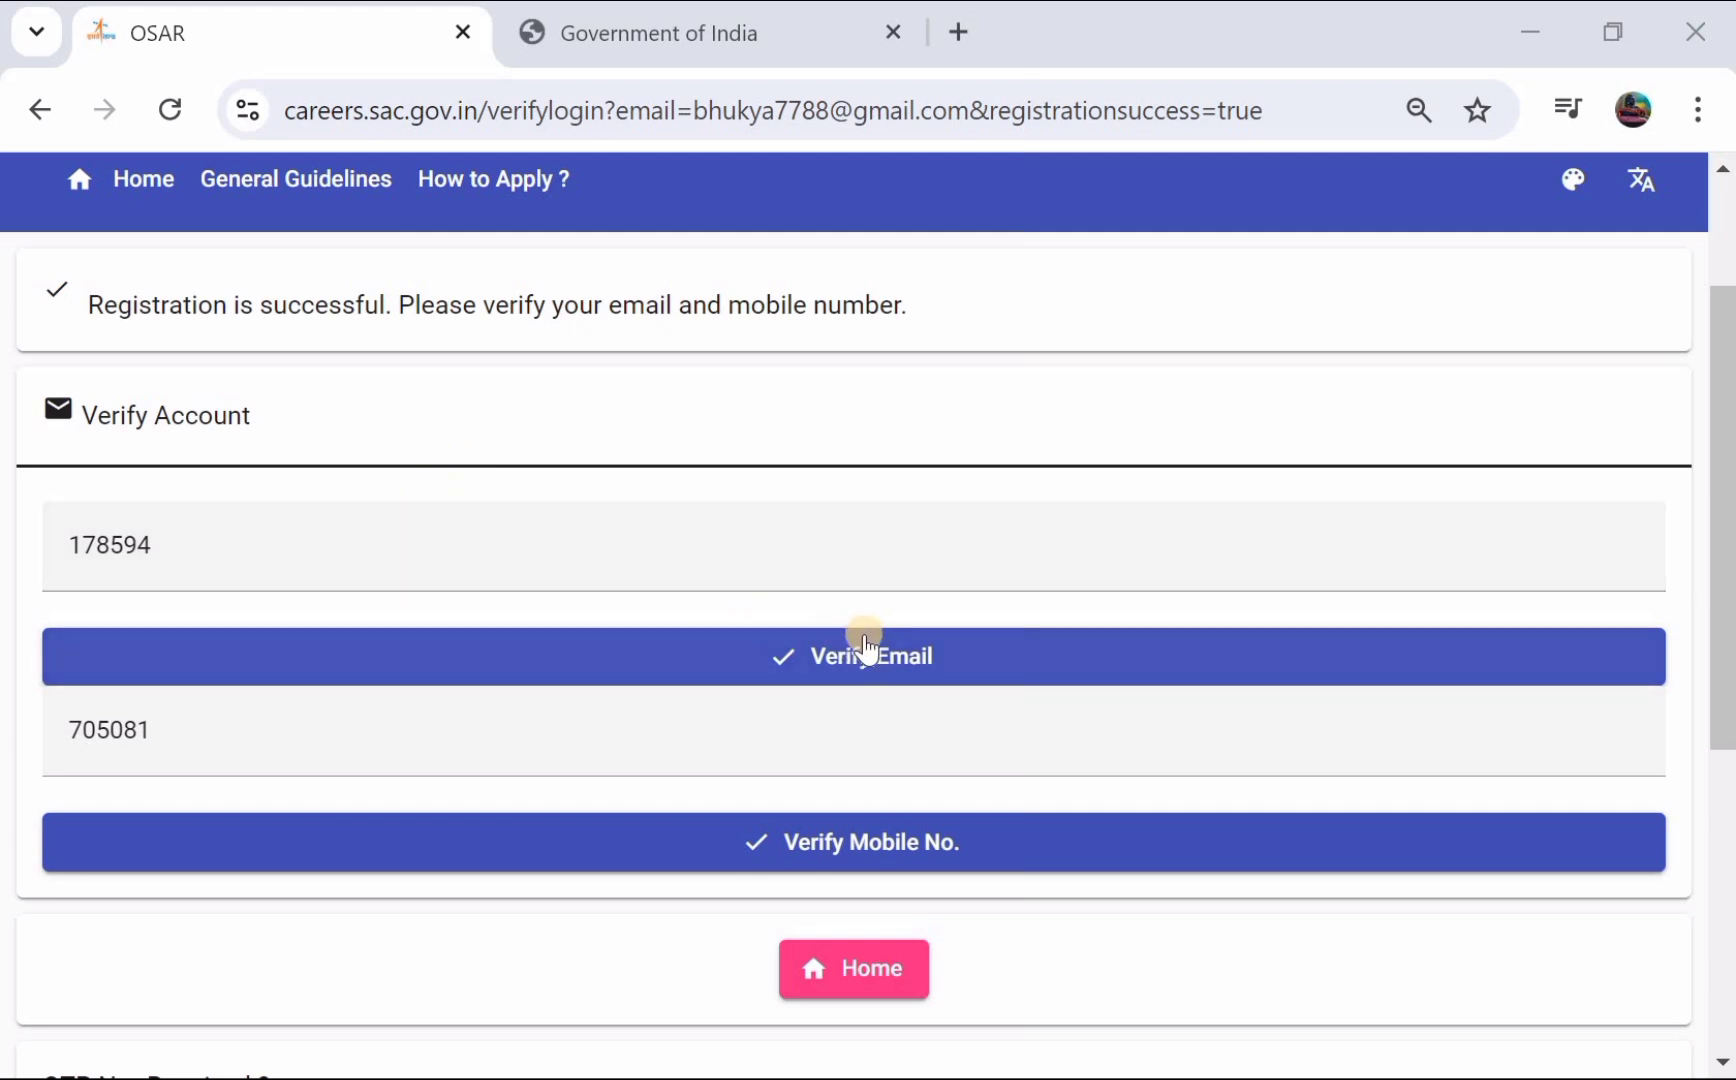
- Verify the account's email address with the emailed OTP
click(873, 660)
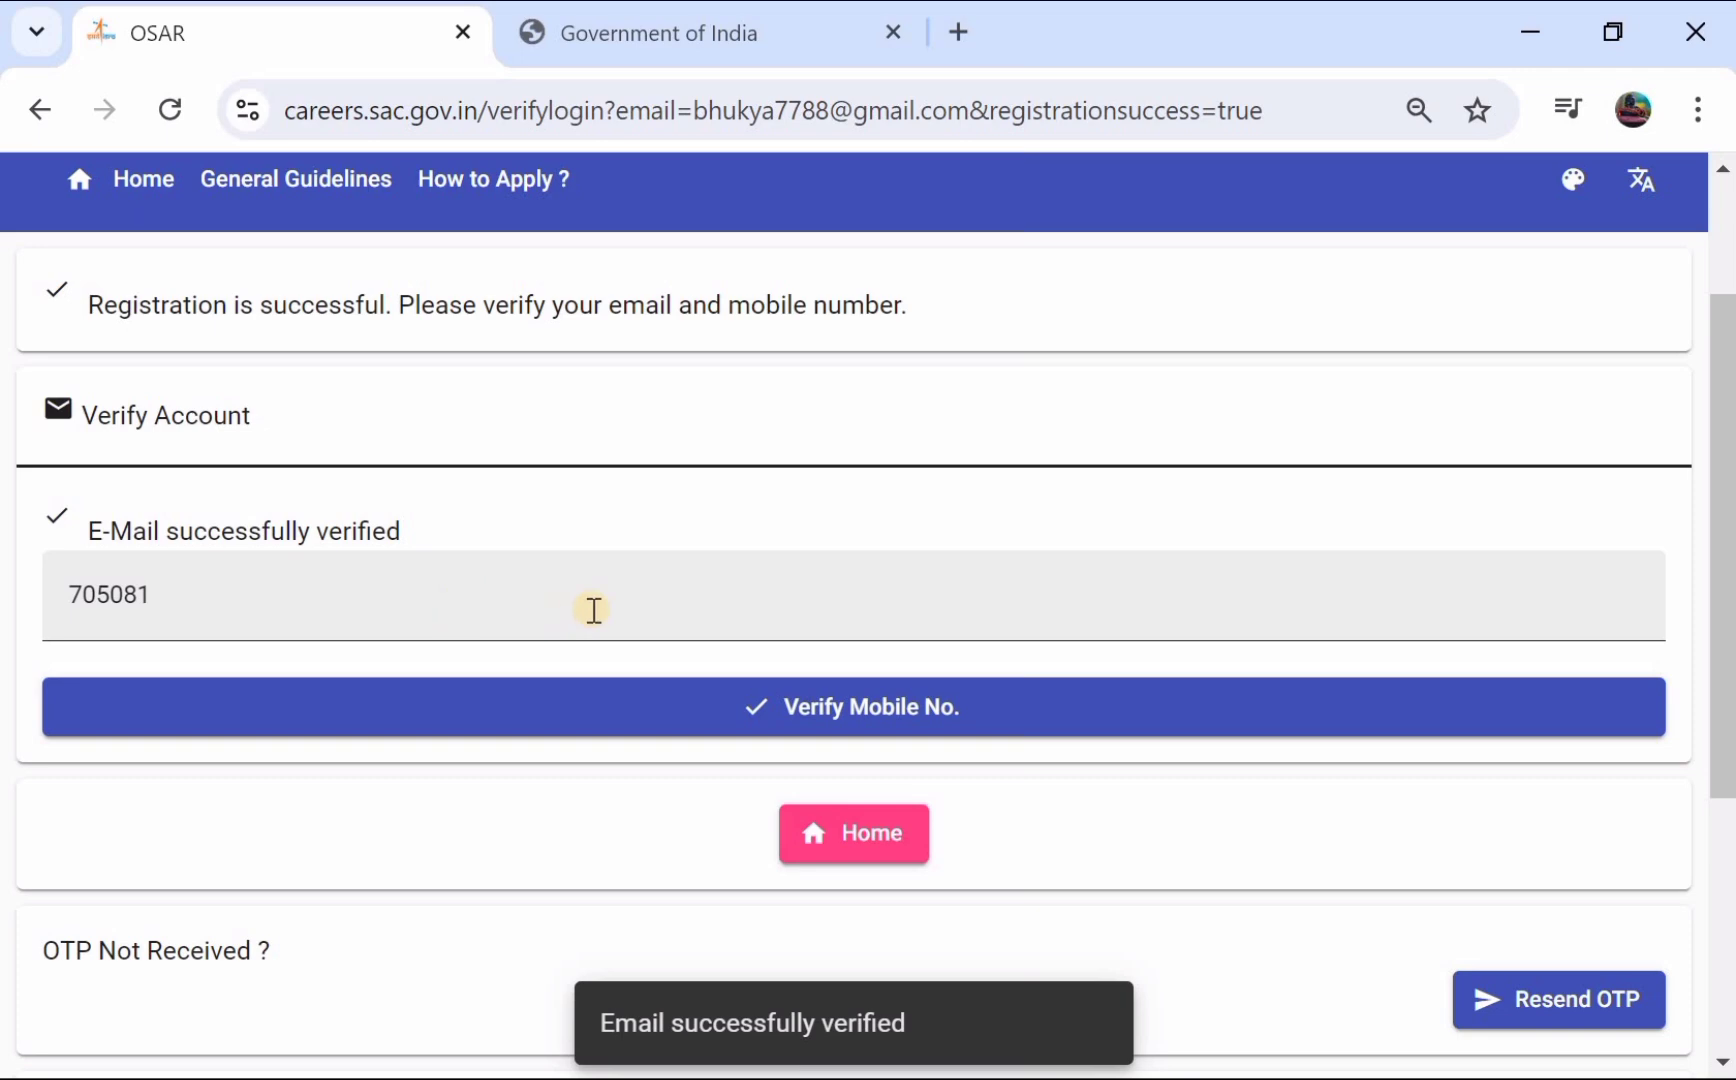
scroll(590, 610, down, 1)
- Verify the mobile number with its OTP
click(816, 598)
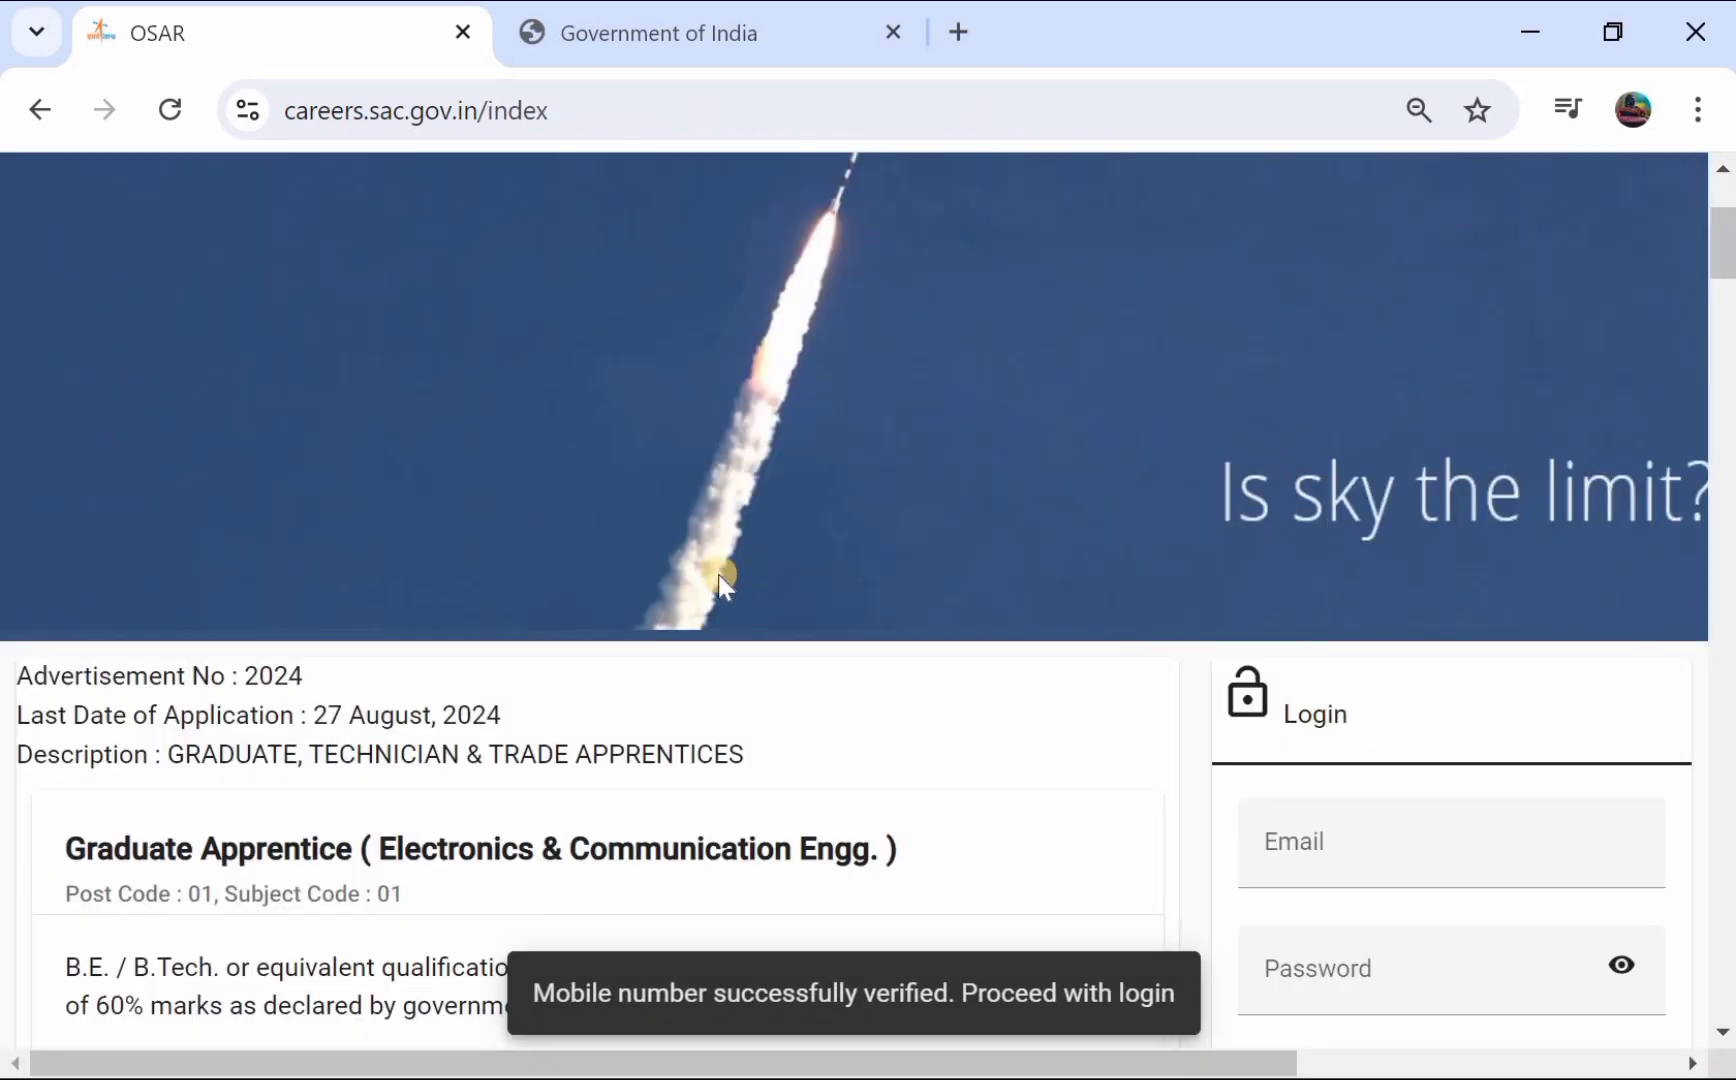
scroll(717, 574, down, 2)
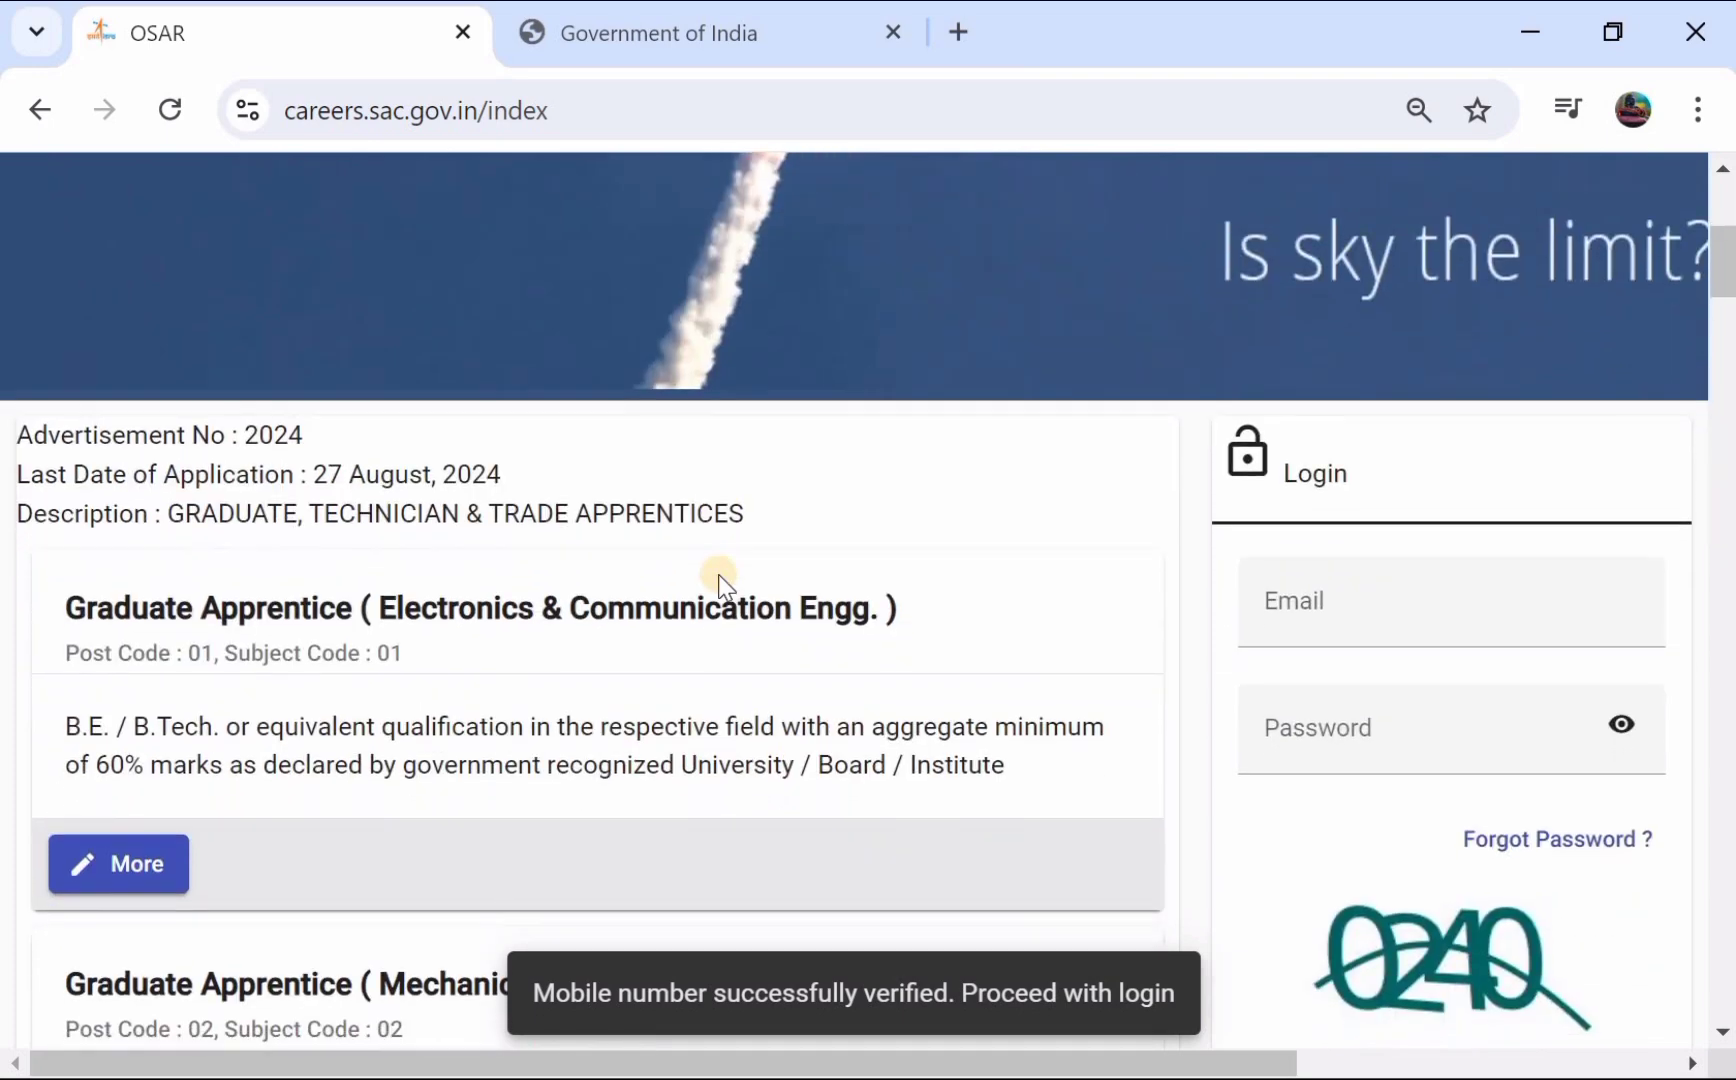
scroll(1038, 591, up, 1)
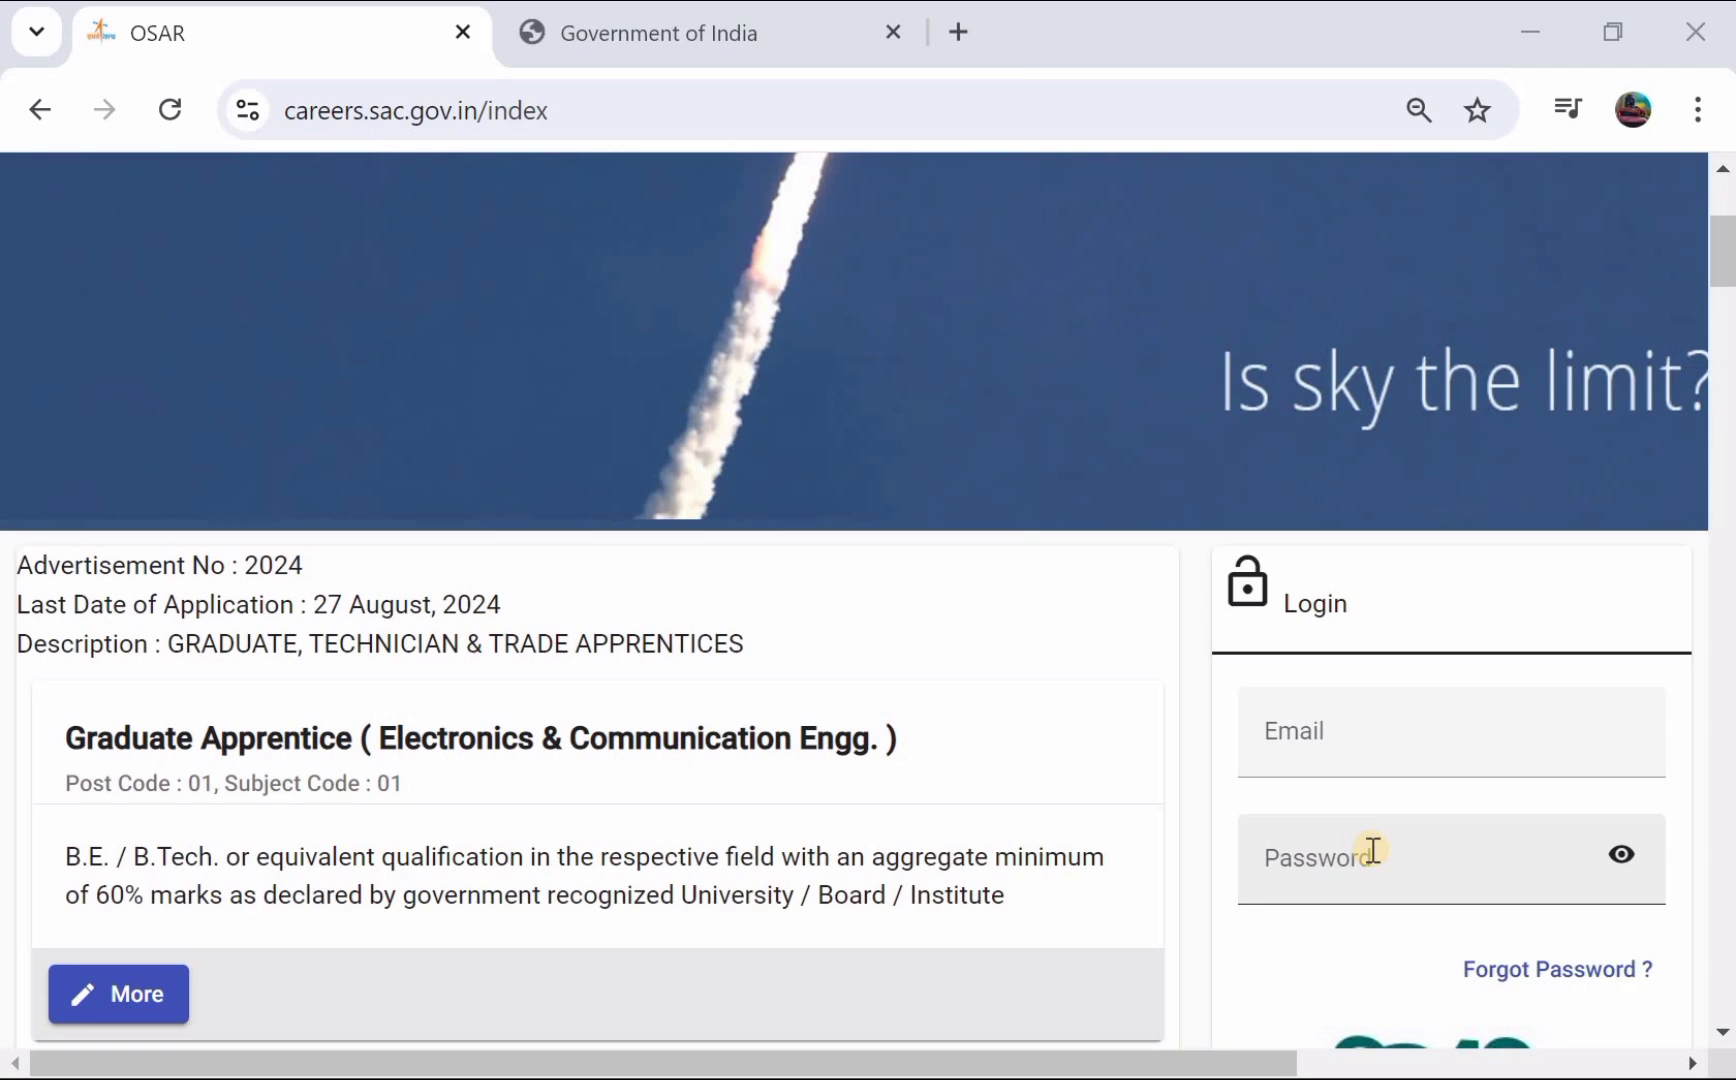
- Log in to the applicant dashboard from the home page login panel
scroll(1373, 850, down, 3)
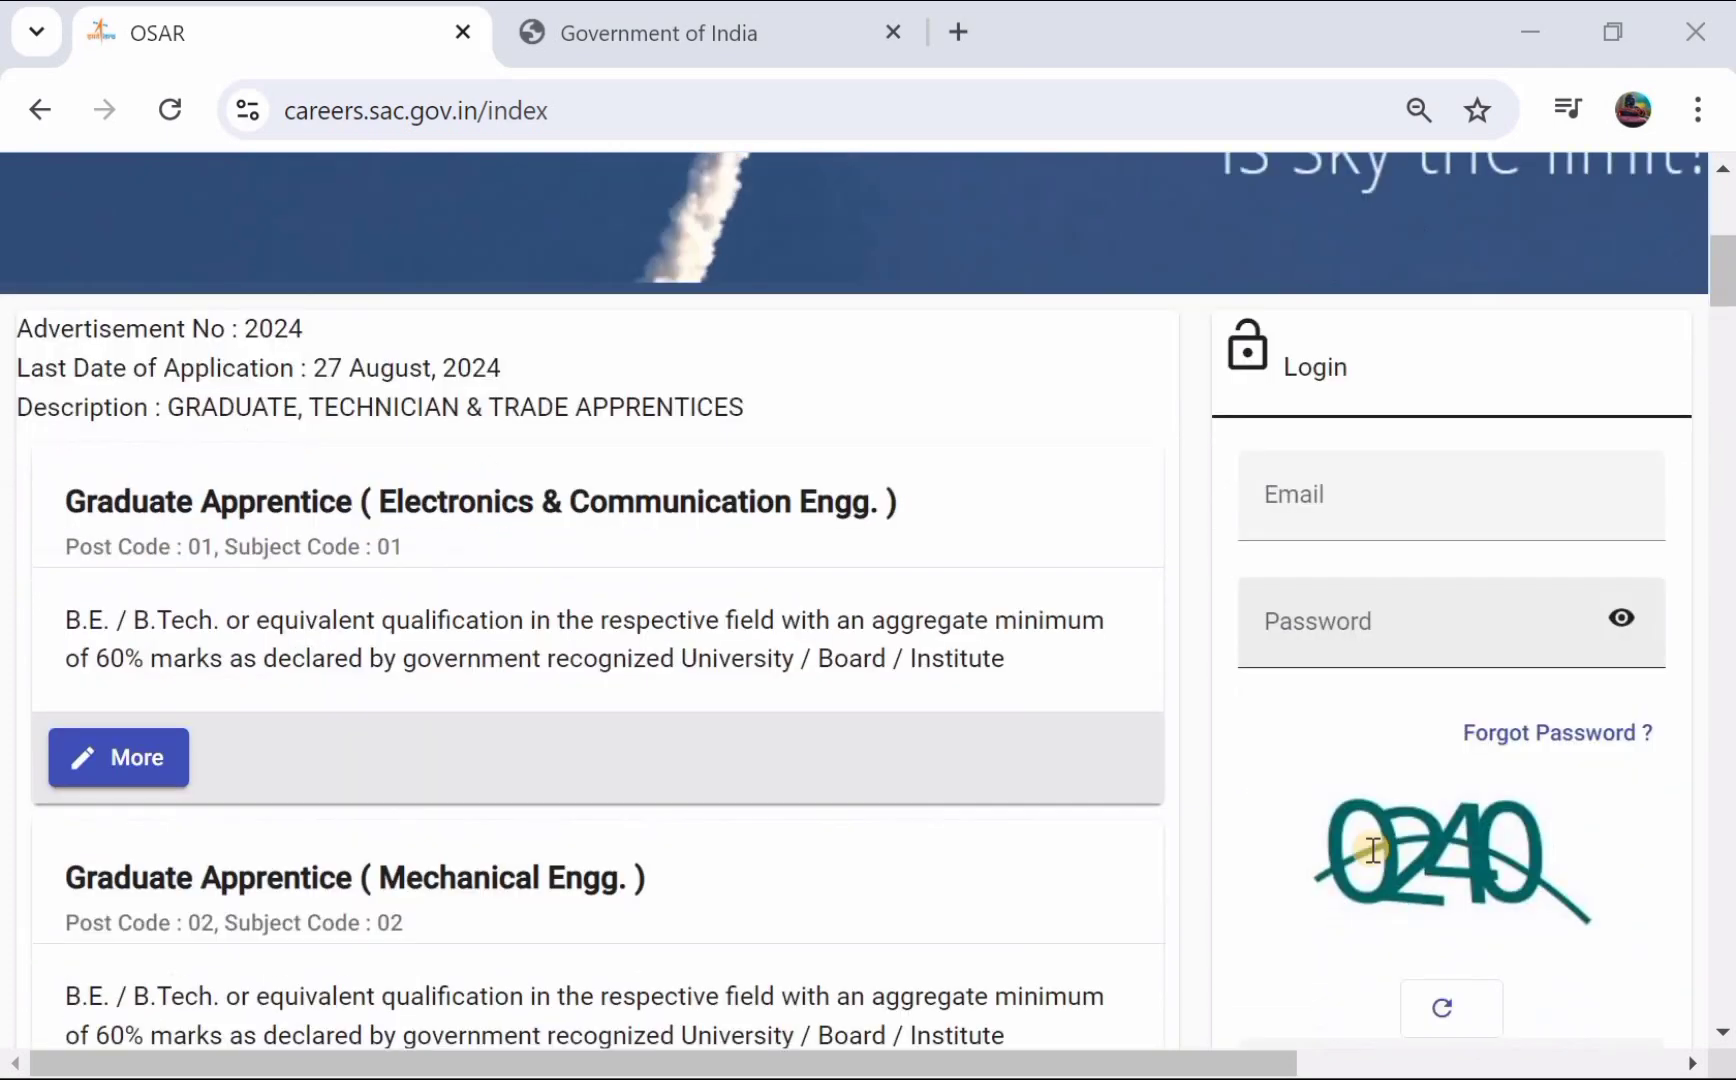
scroll(1388, 900, down, 2)
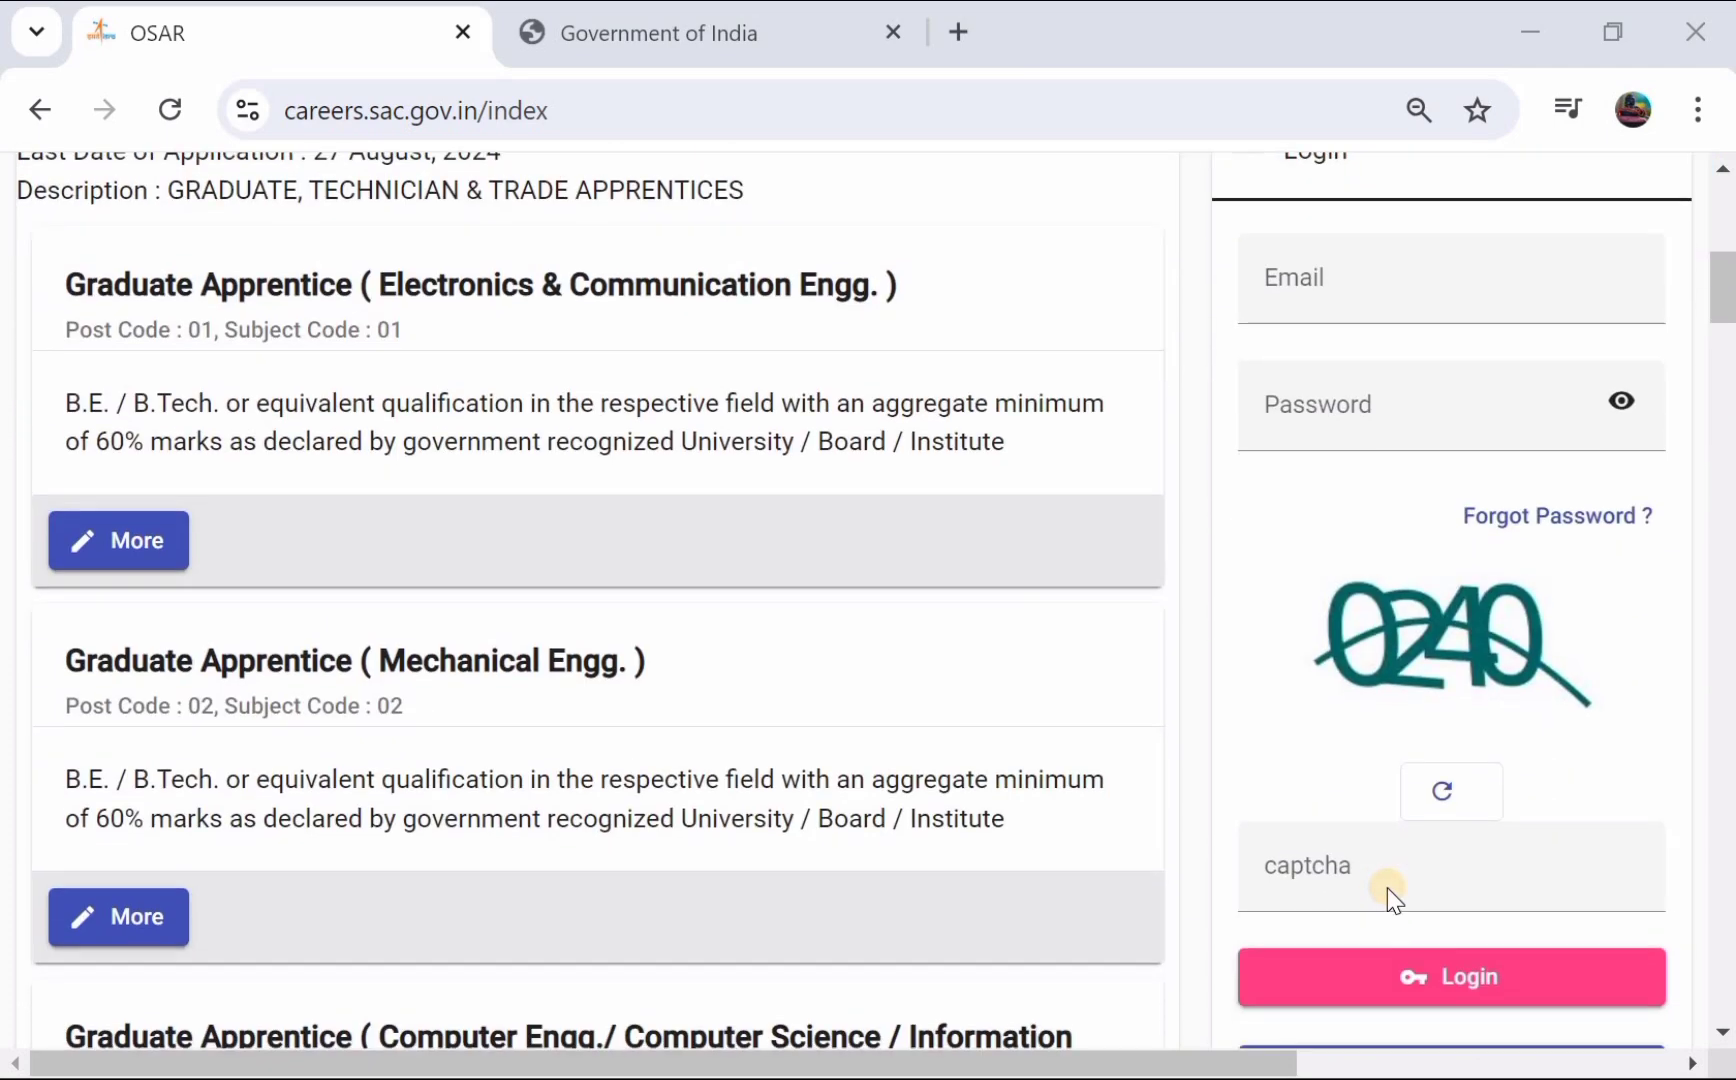
click(1436, 972)
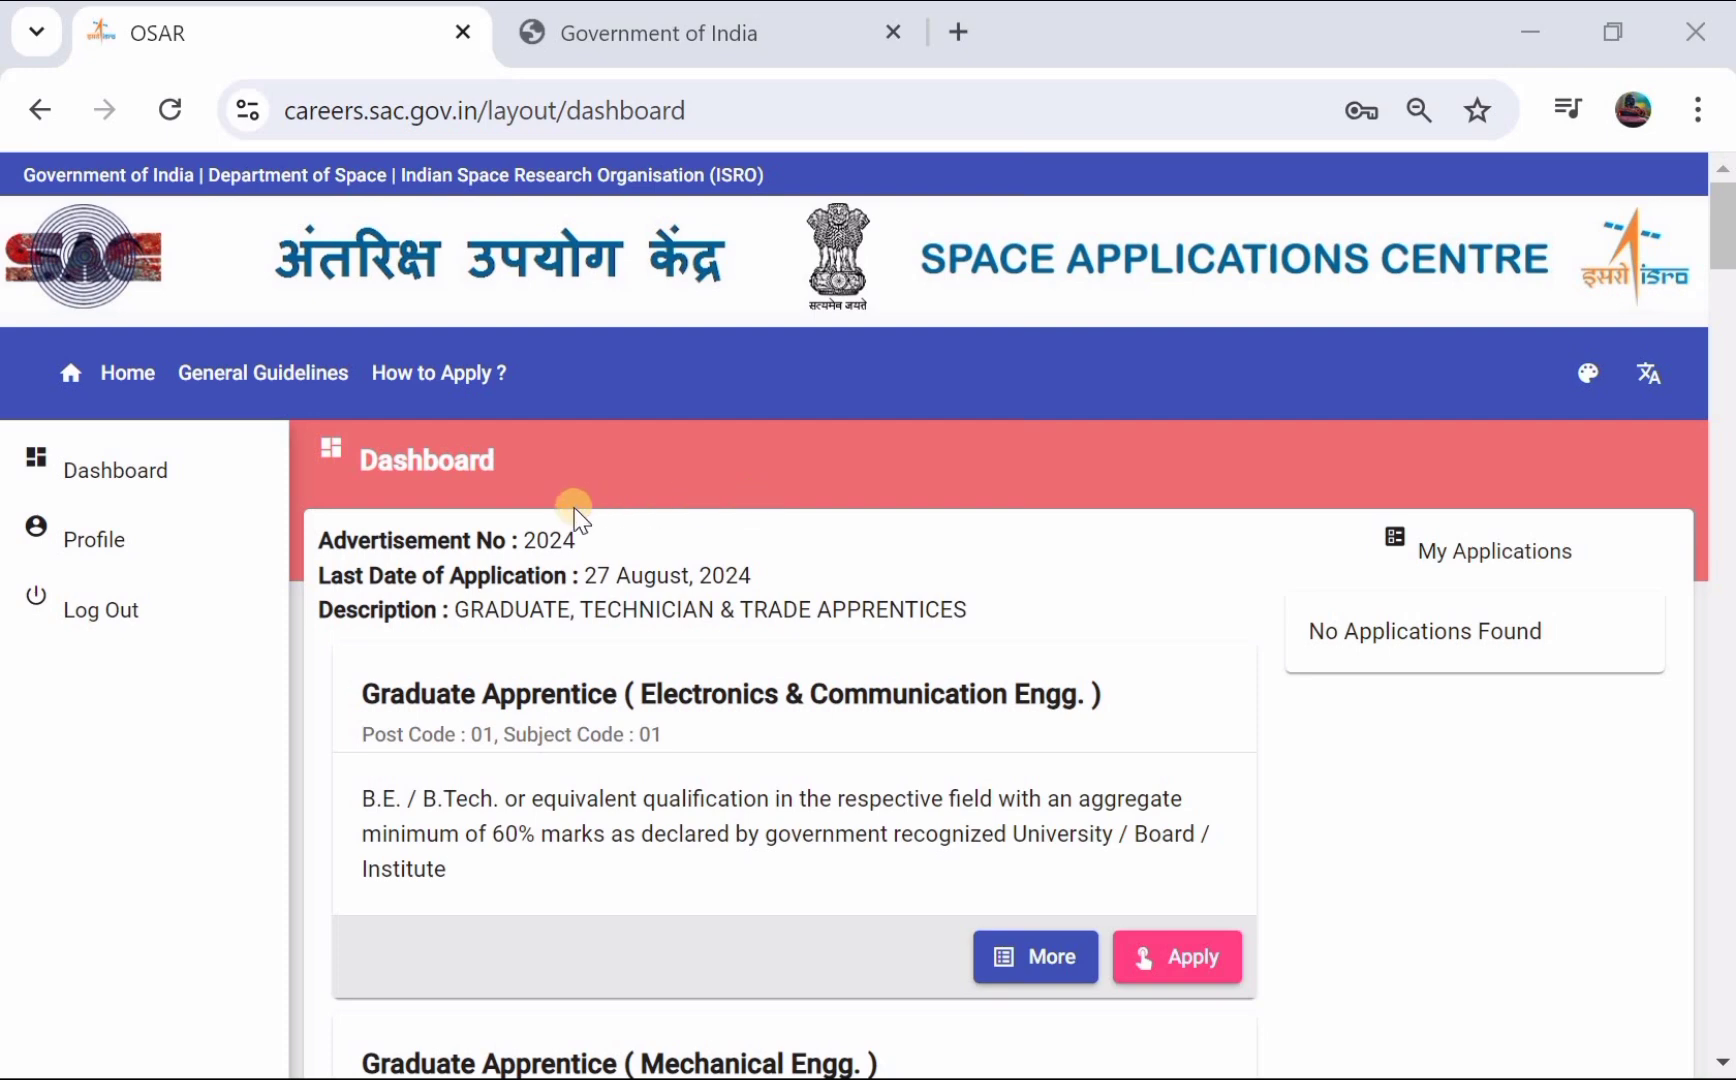
- Apply for post 01, Graduate Apprentice (Electronics & Communication Engg.), from the dashboard
scroll(575, 508, down, 2)
scroll(580, 517, down, 1)
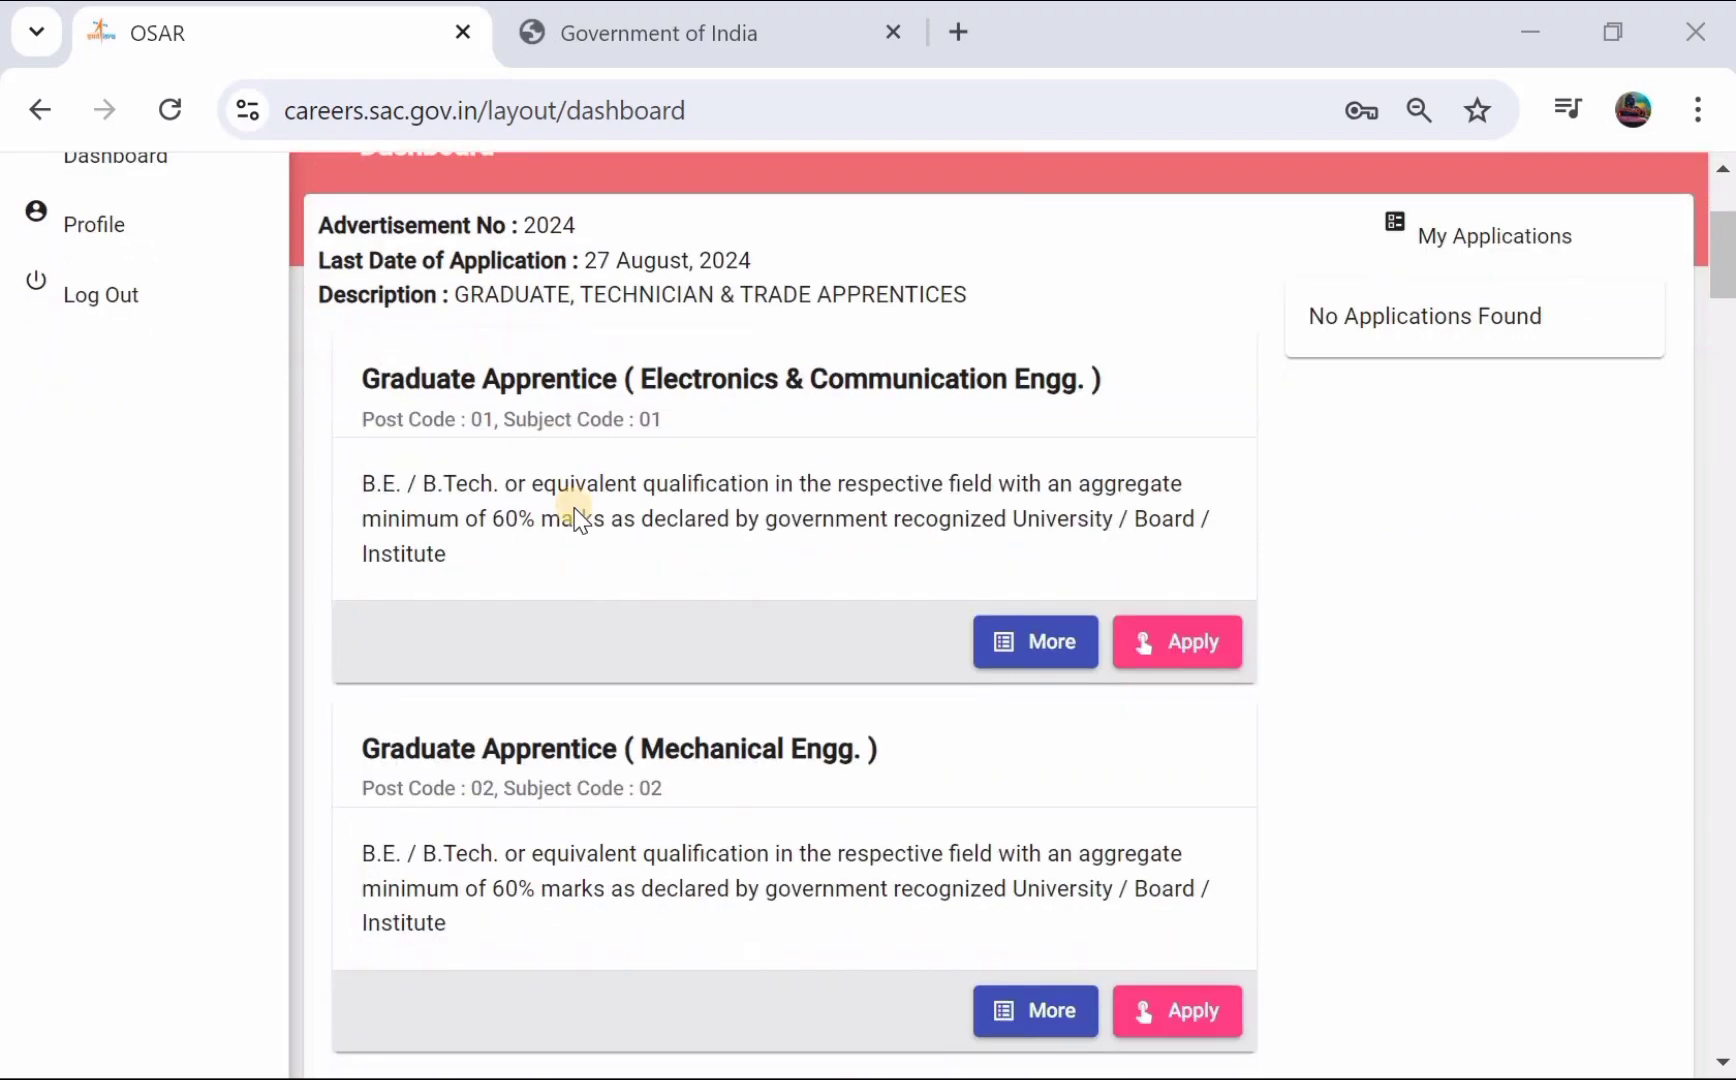
scroll(577, 518, down, 7)
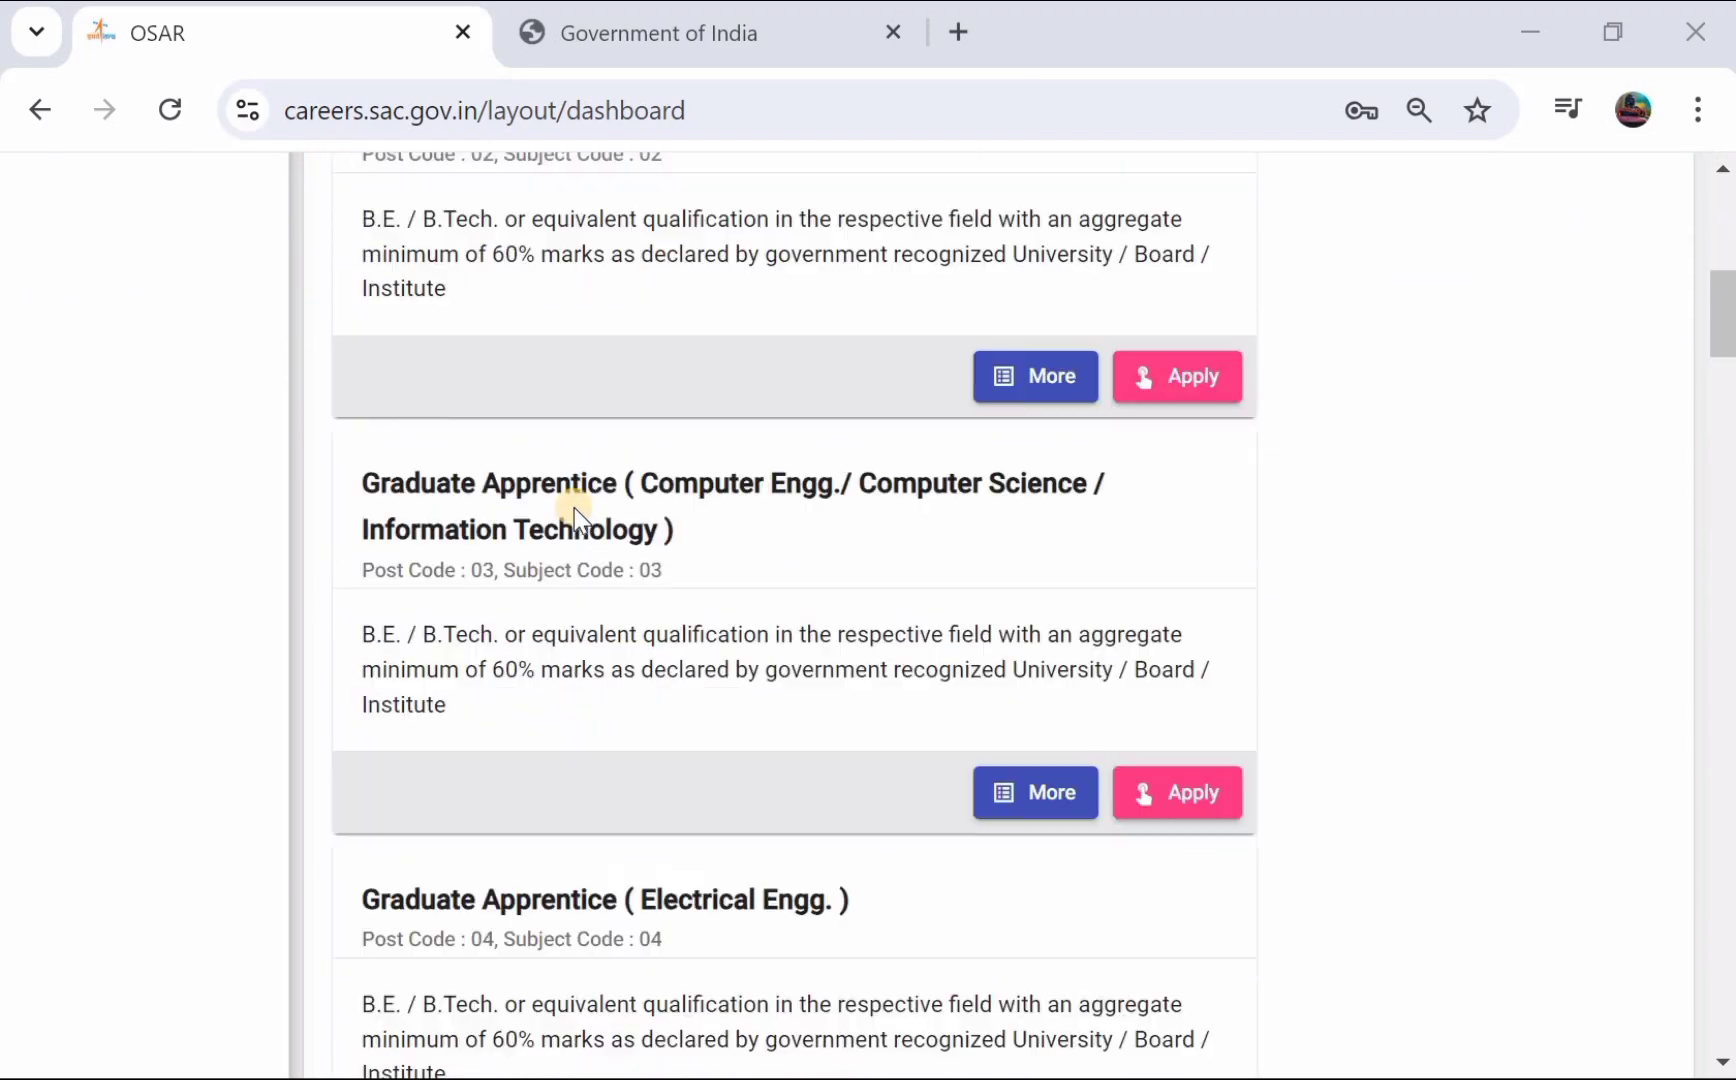
scroll(576, 512, down, 20)
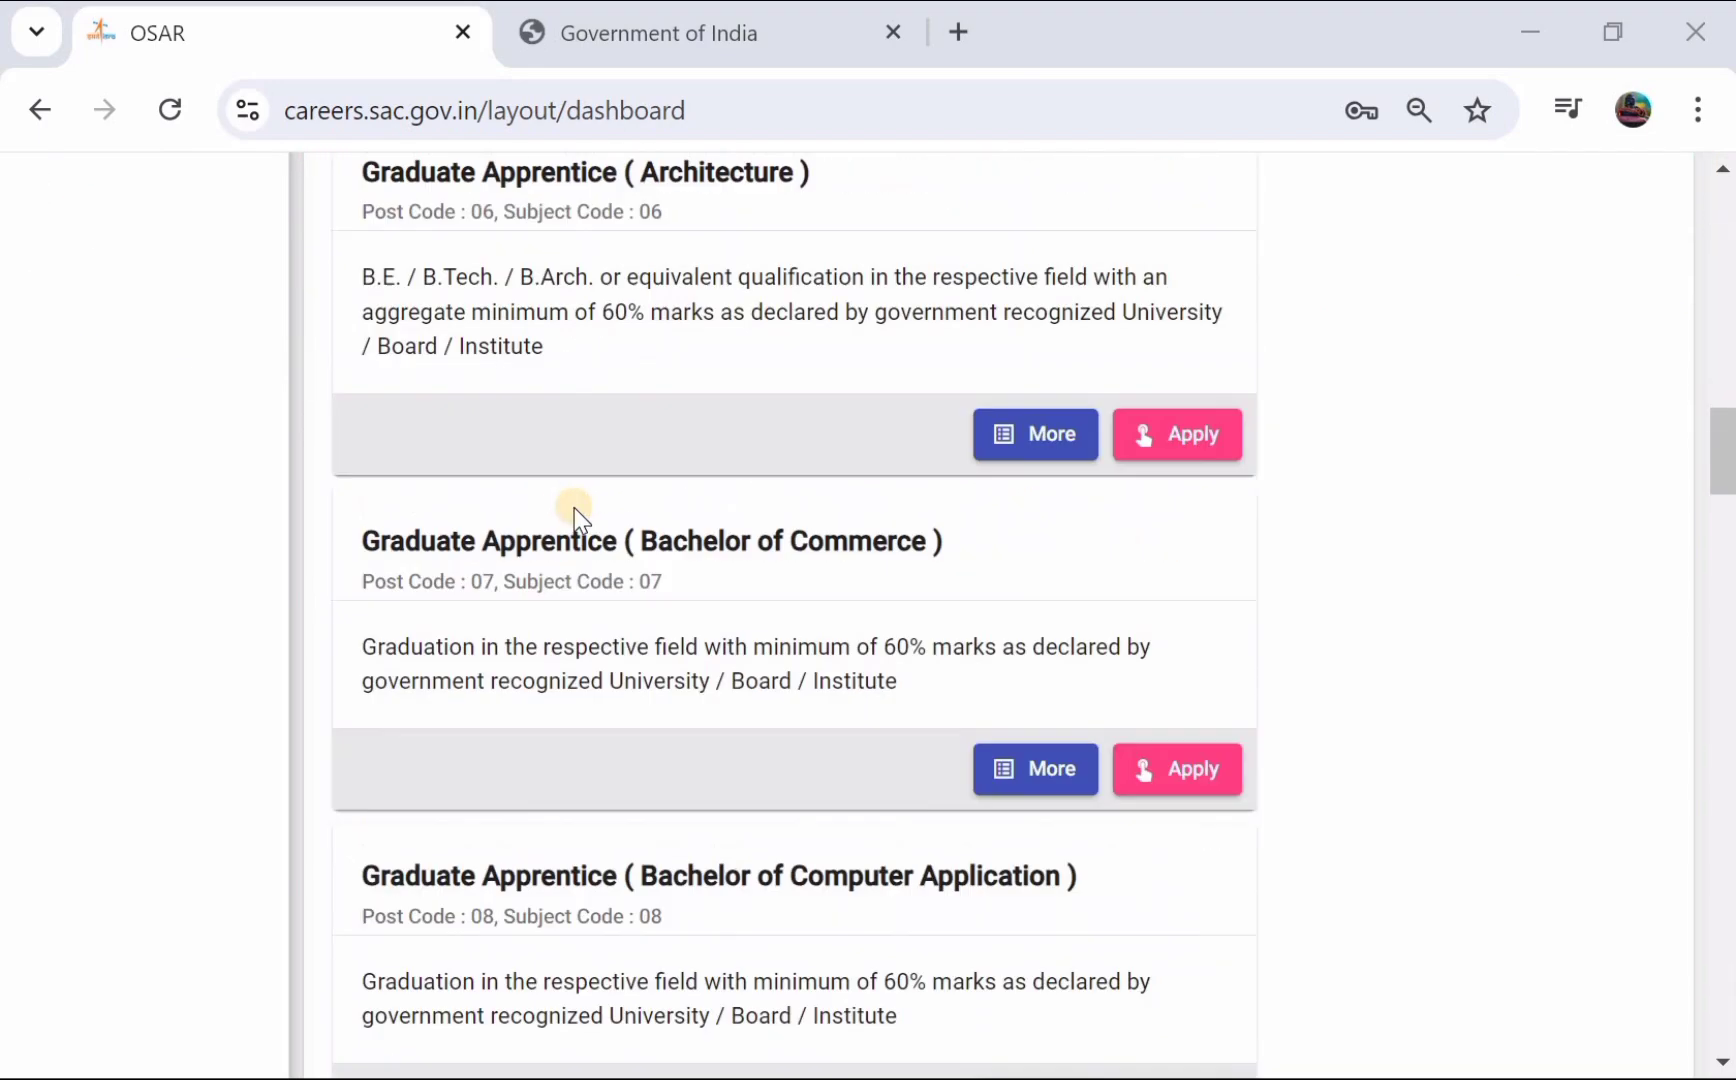
scroll(578, 515, down, 16)
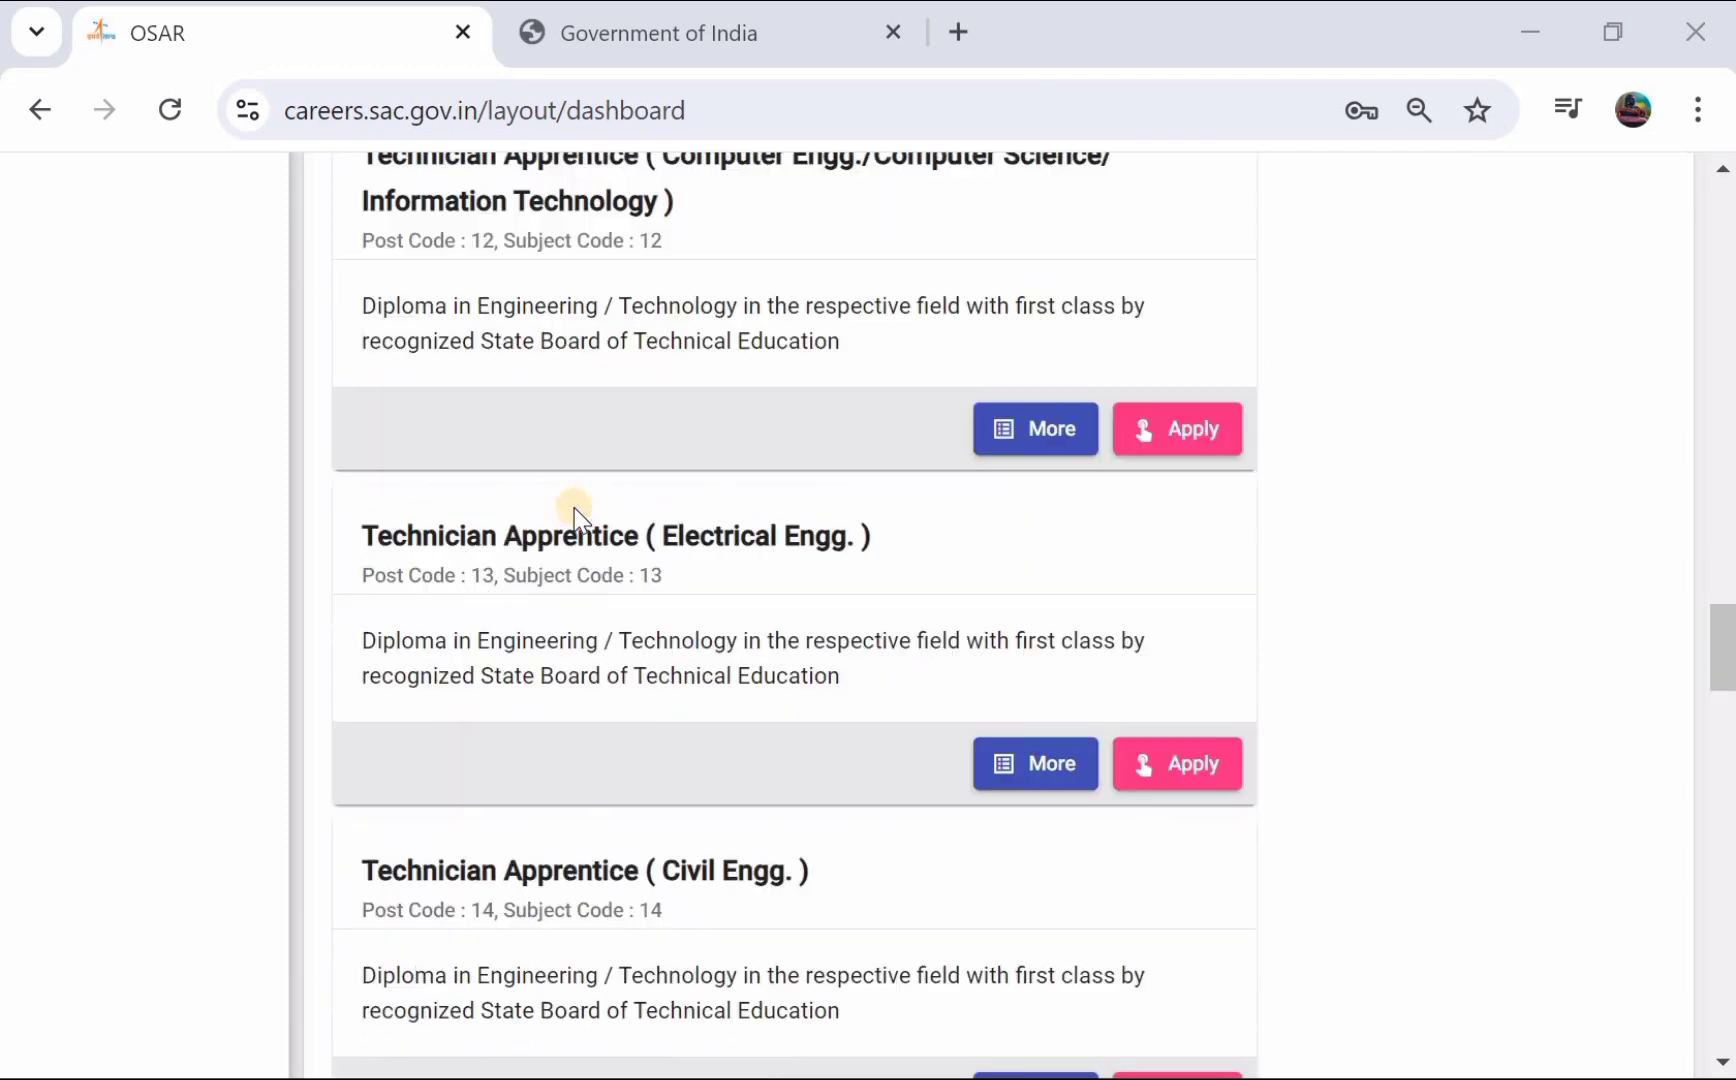
scroll(576, 512, down, 3)
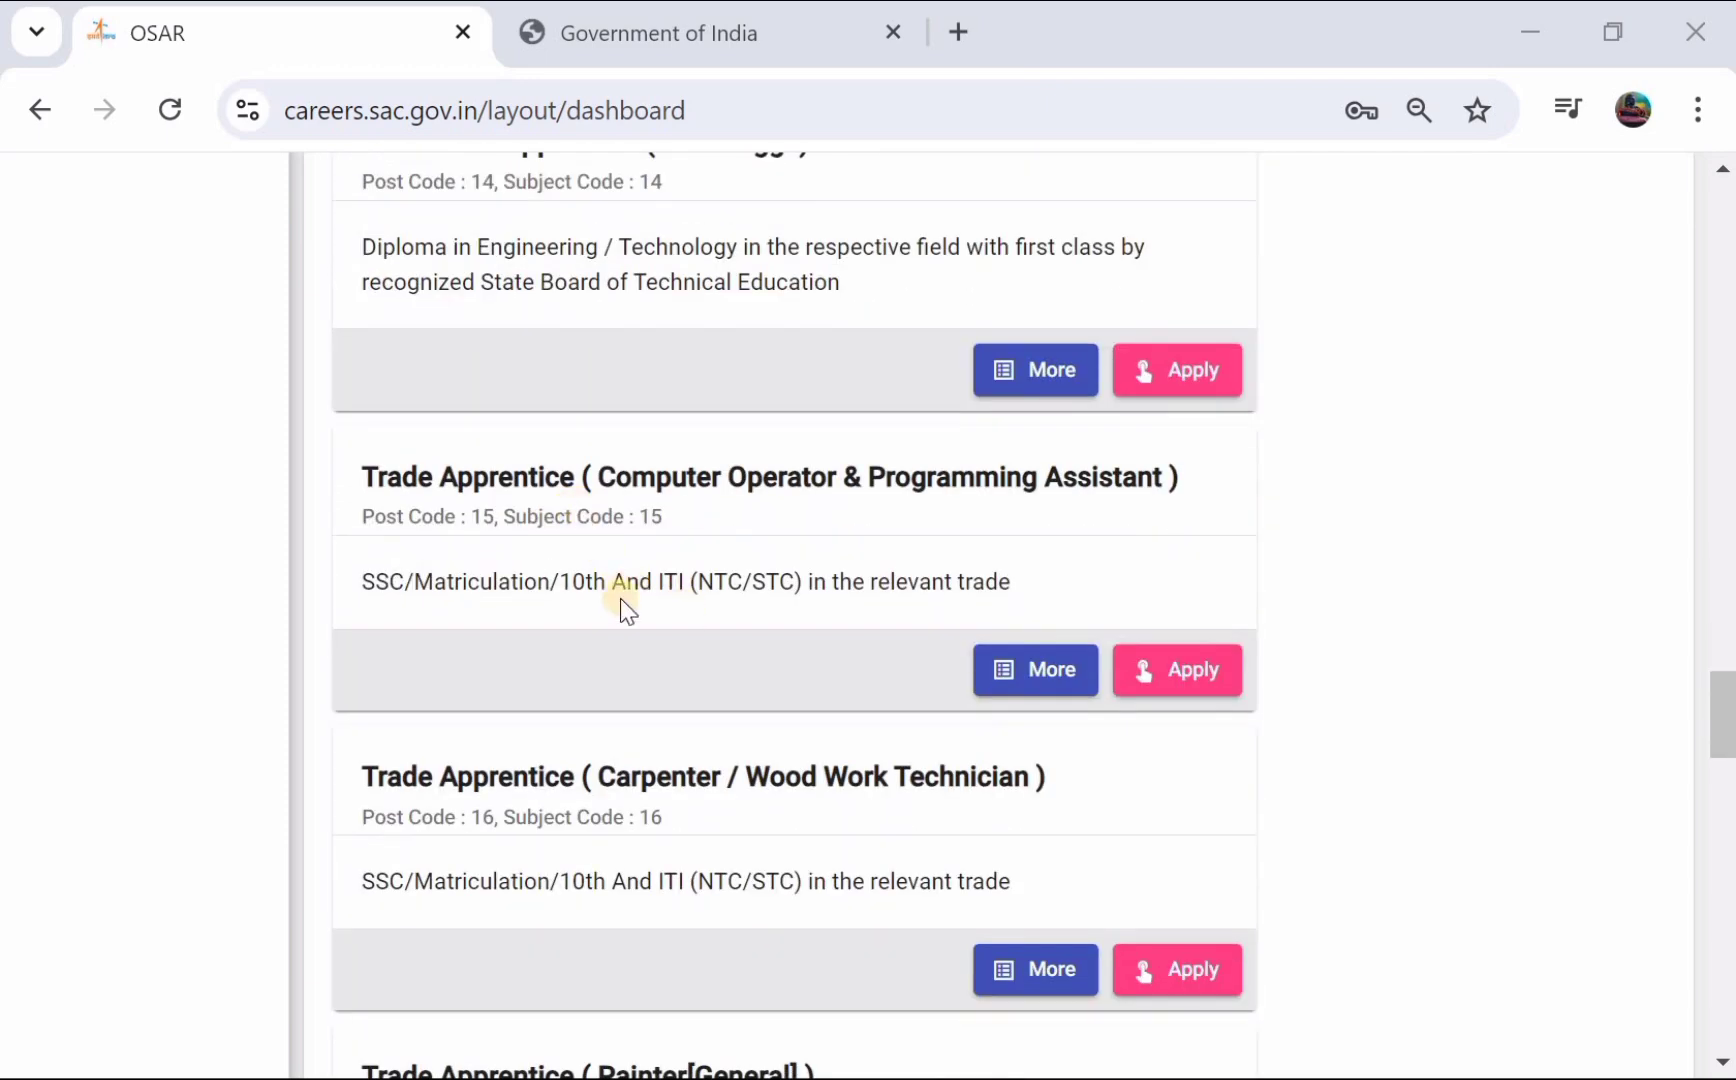
scroll(695, 758, down, 2)
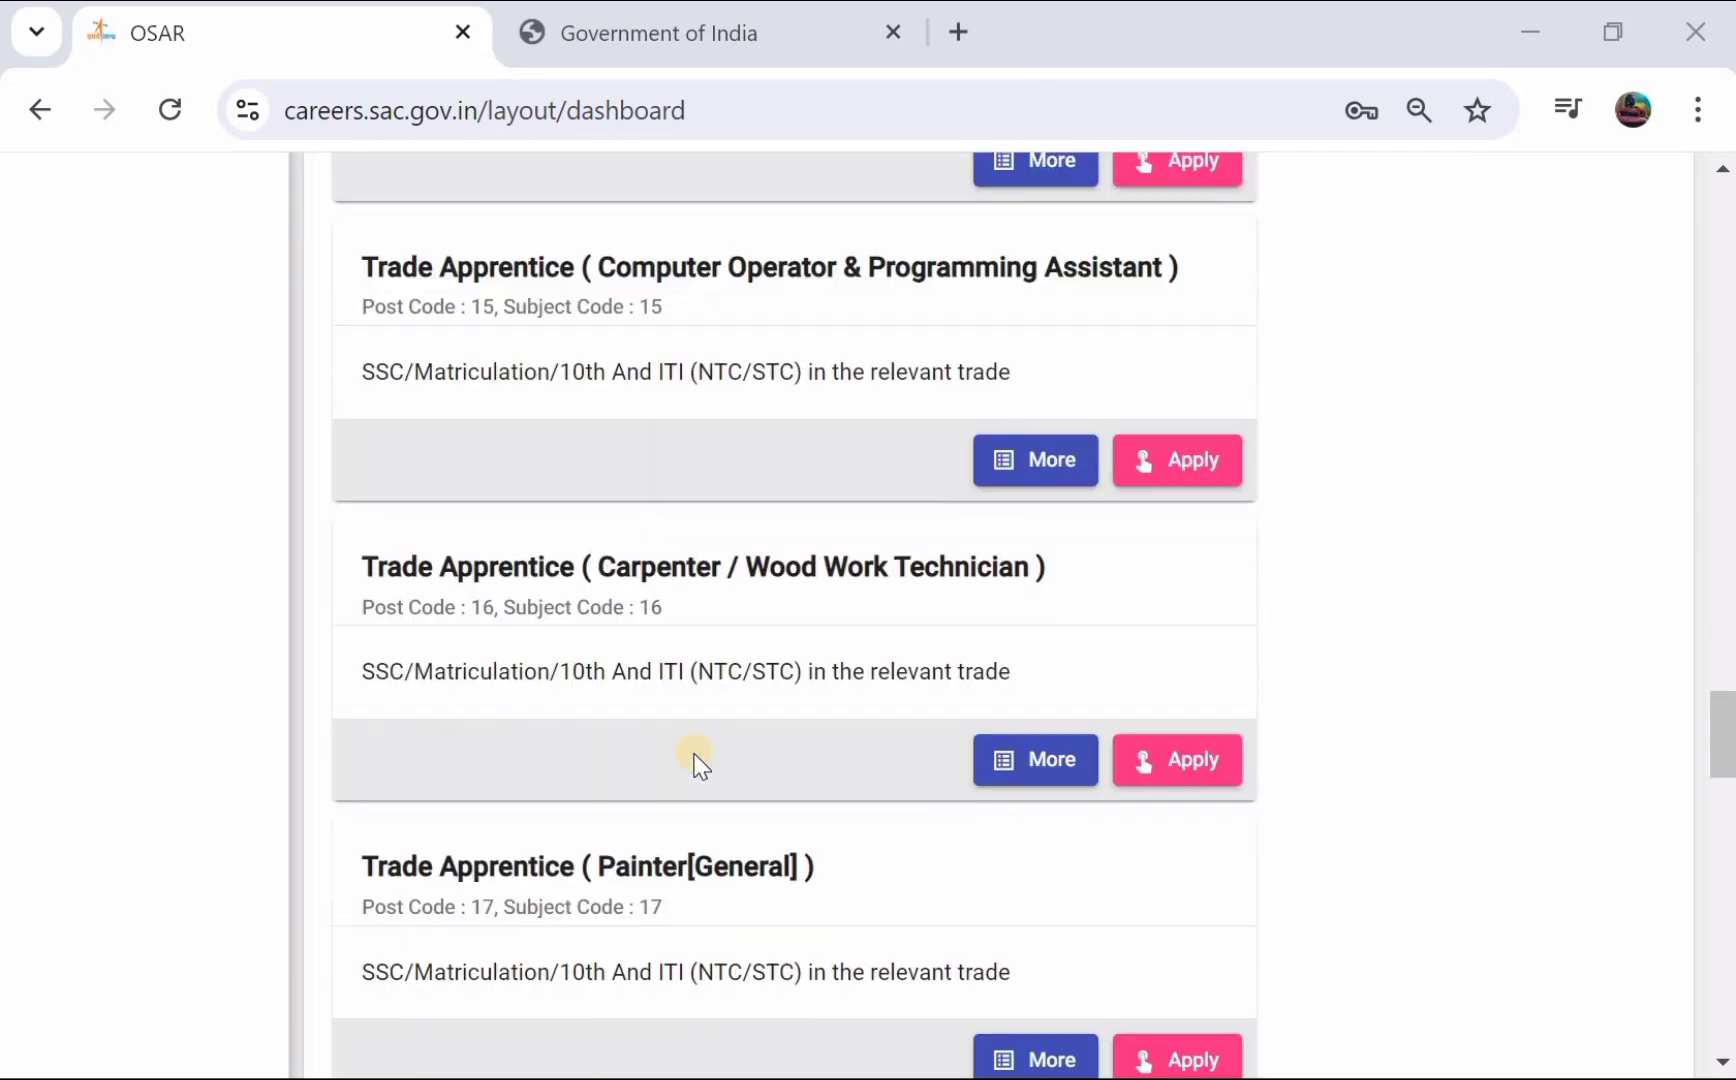
scroll(700, 762, up, 20)
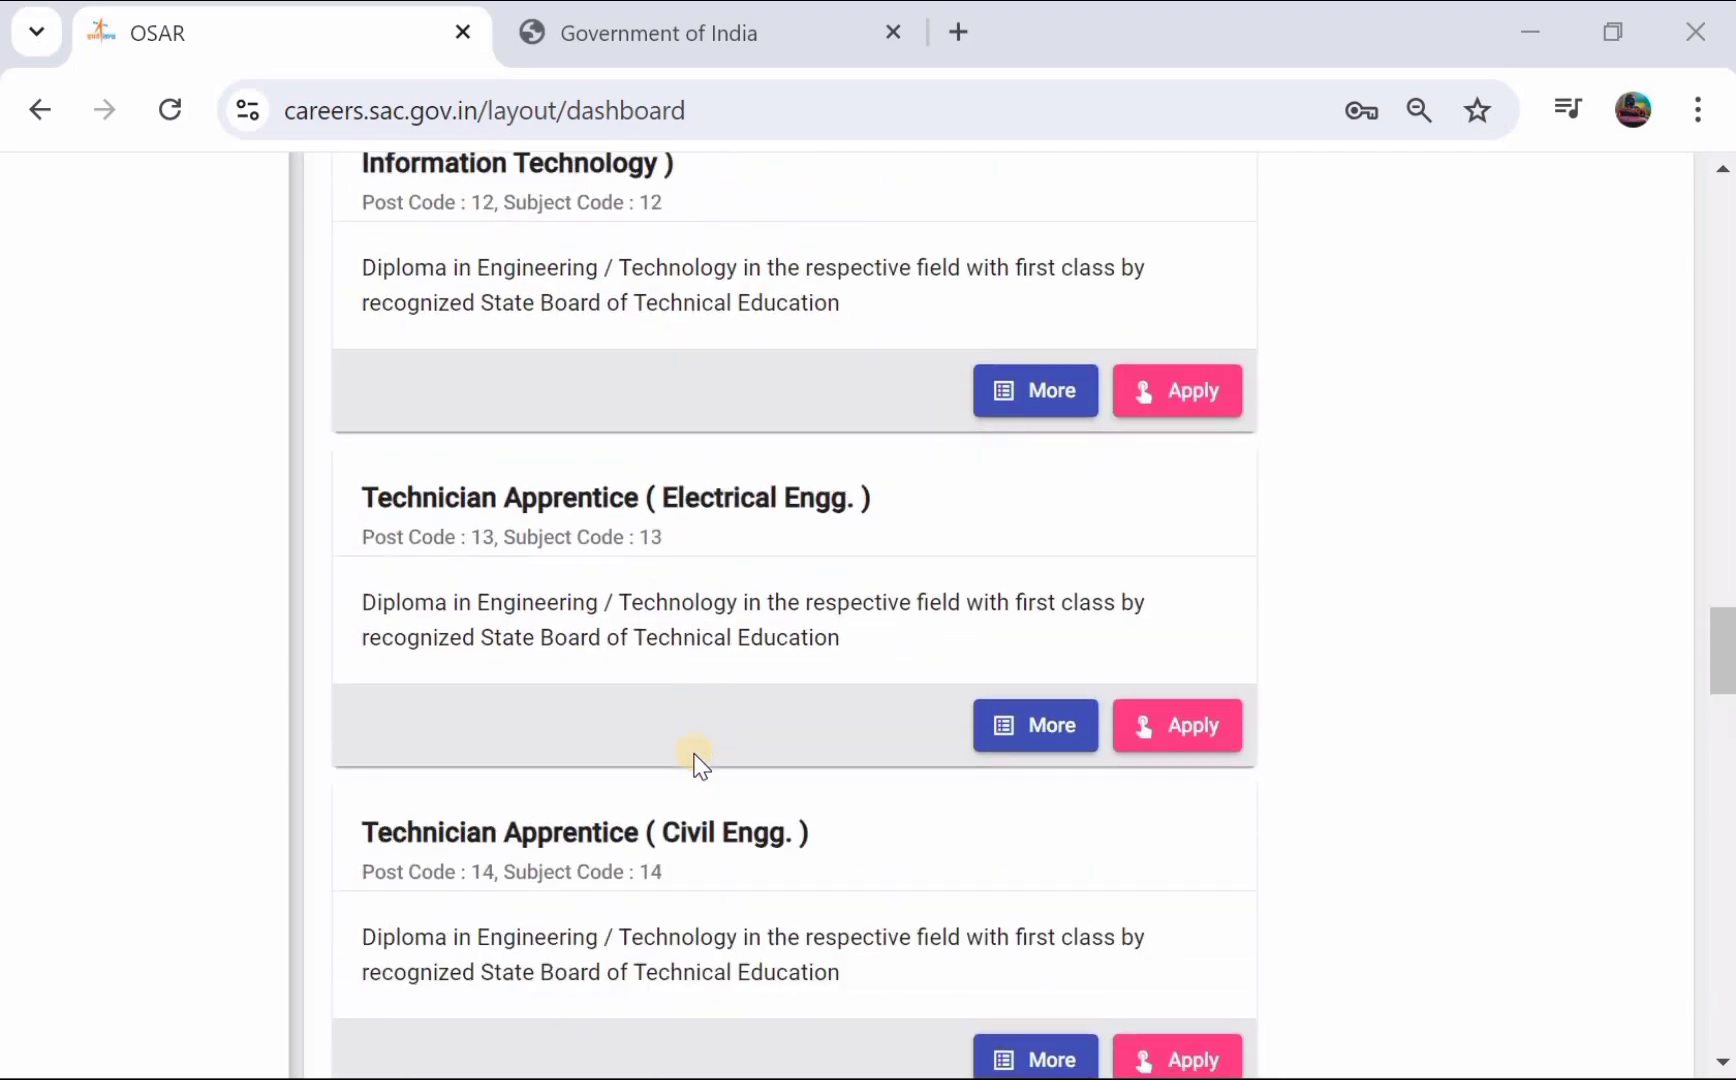
scroll(700, 765, up, 20)
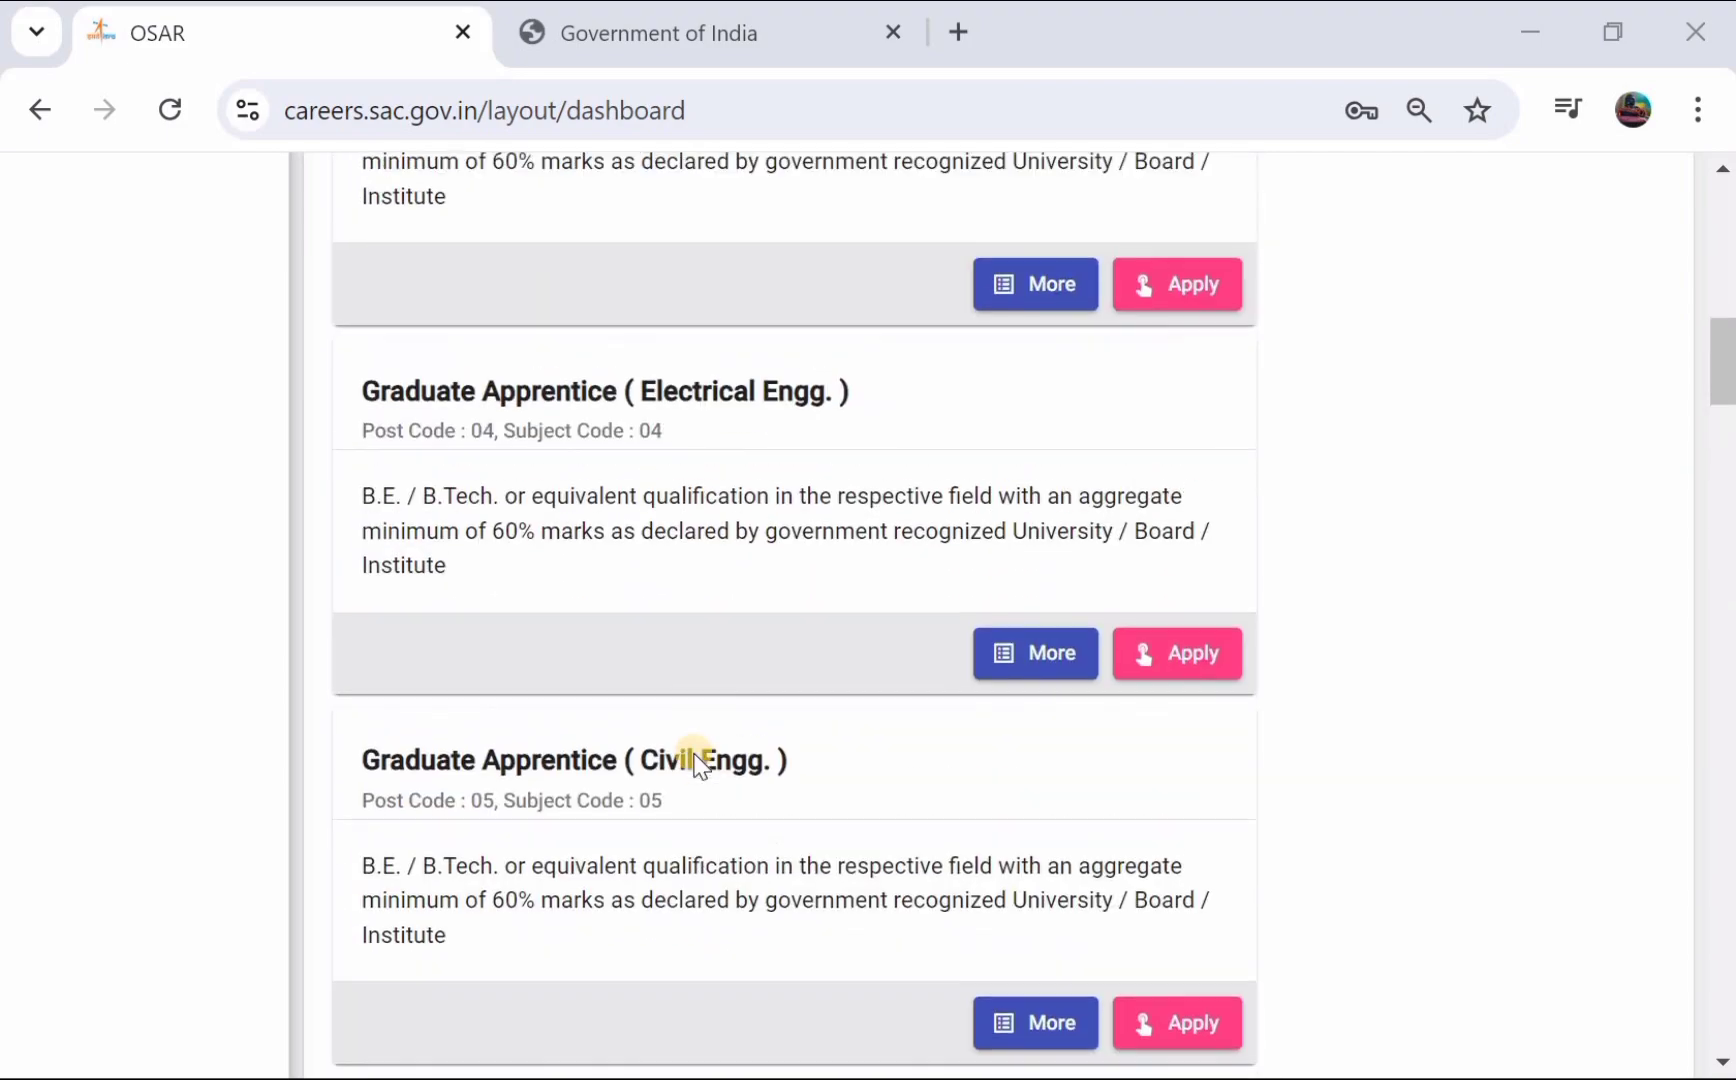
scroll(695, 758, up, 3)
scroll(697, 756, down, 2)
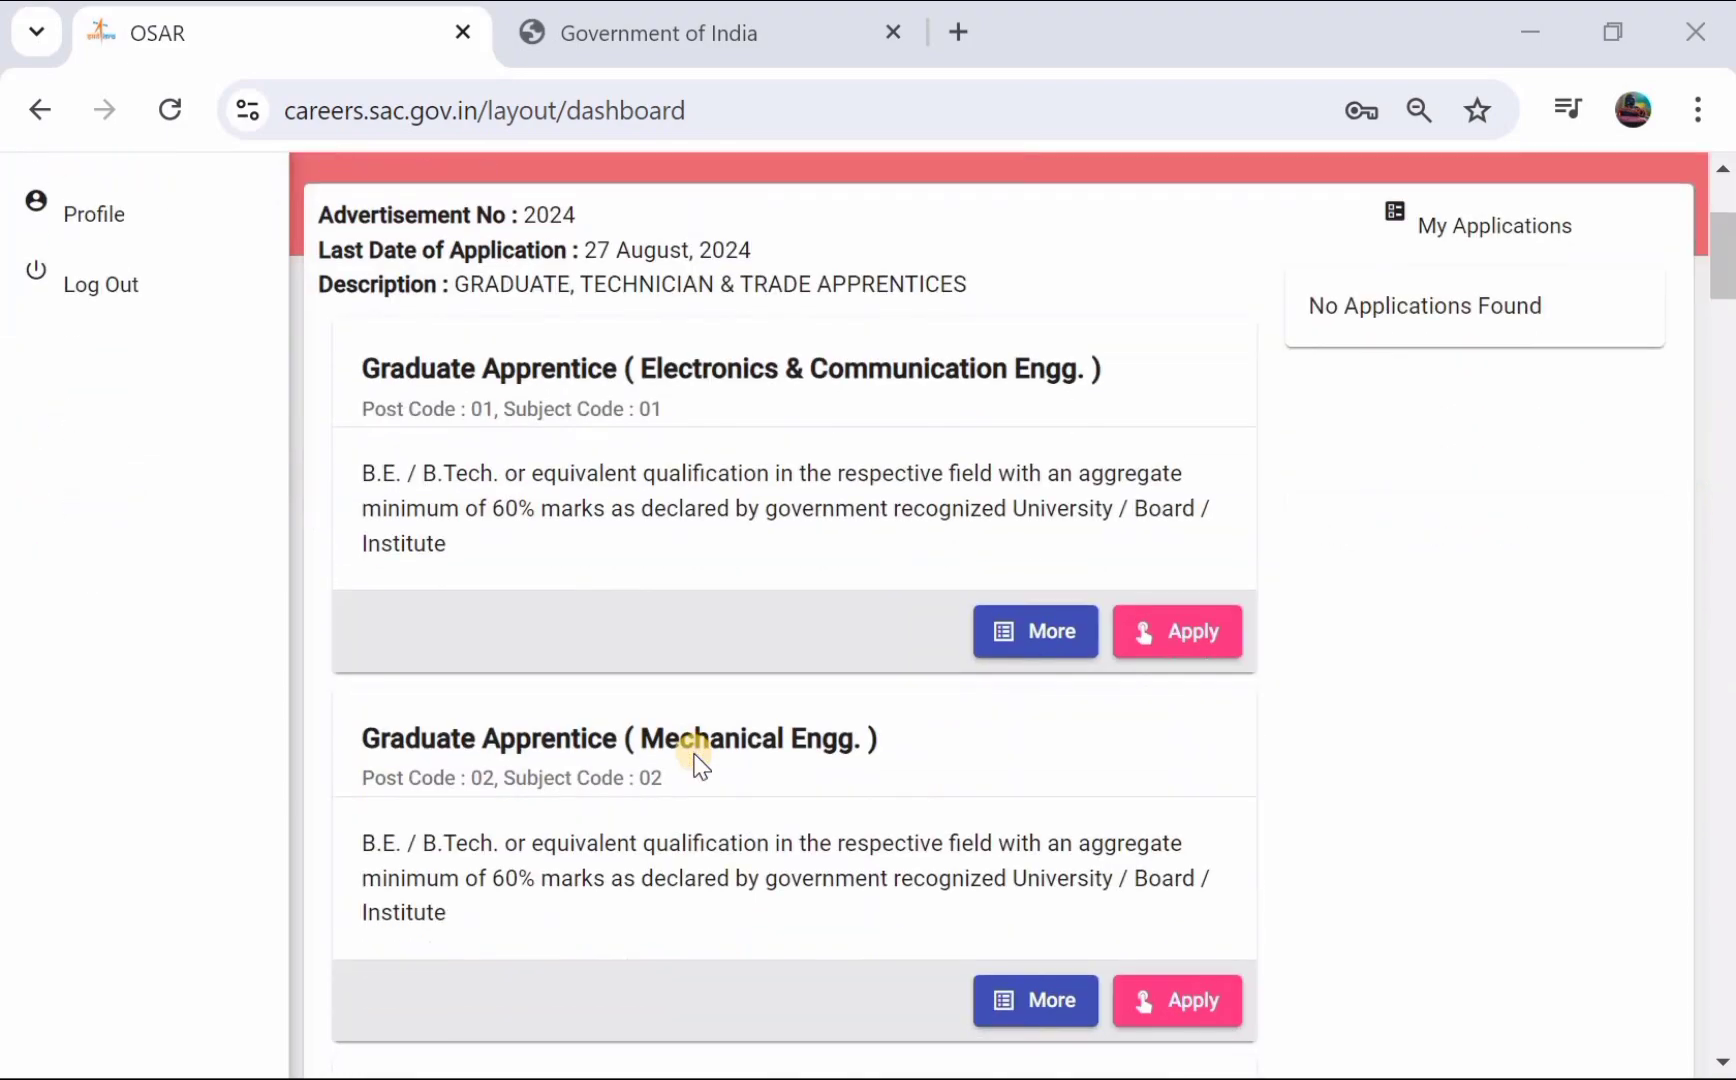
click(1201, 631)
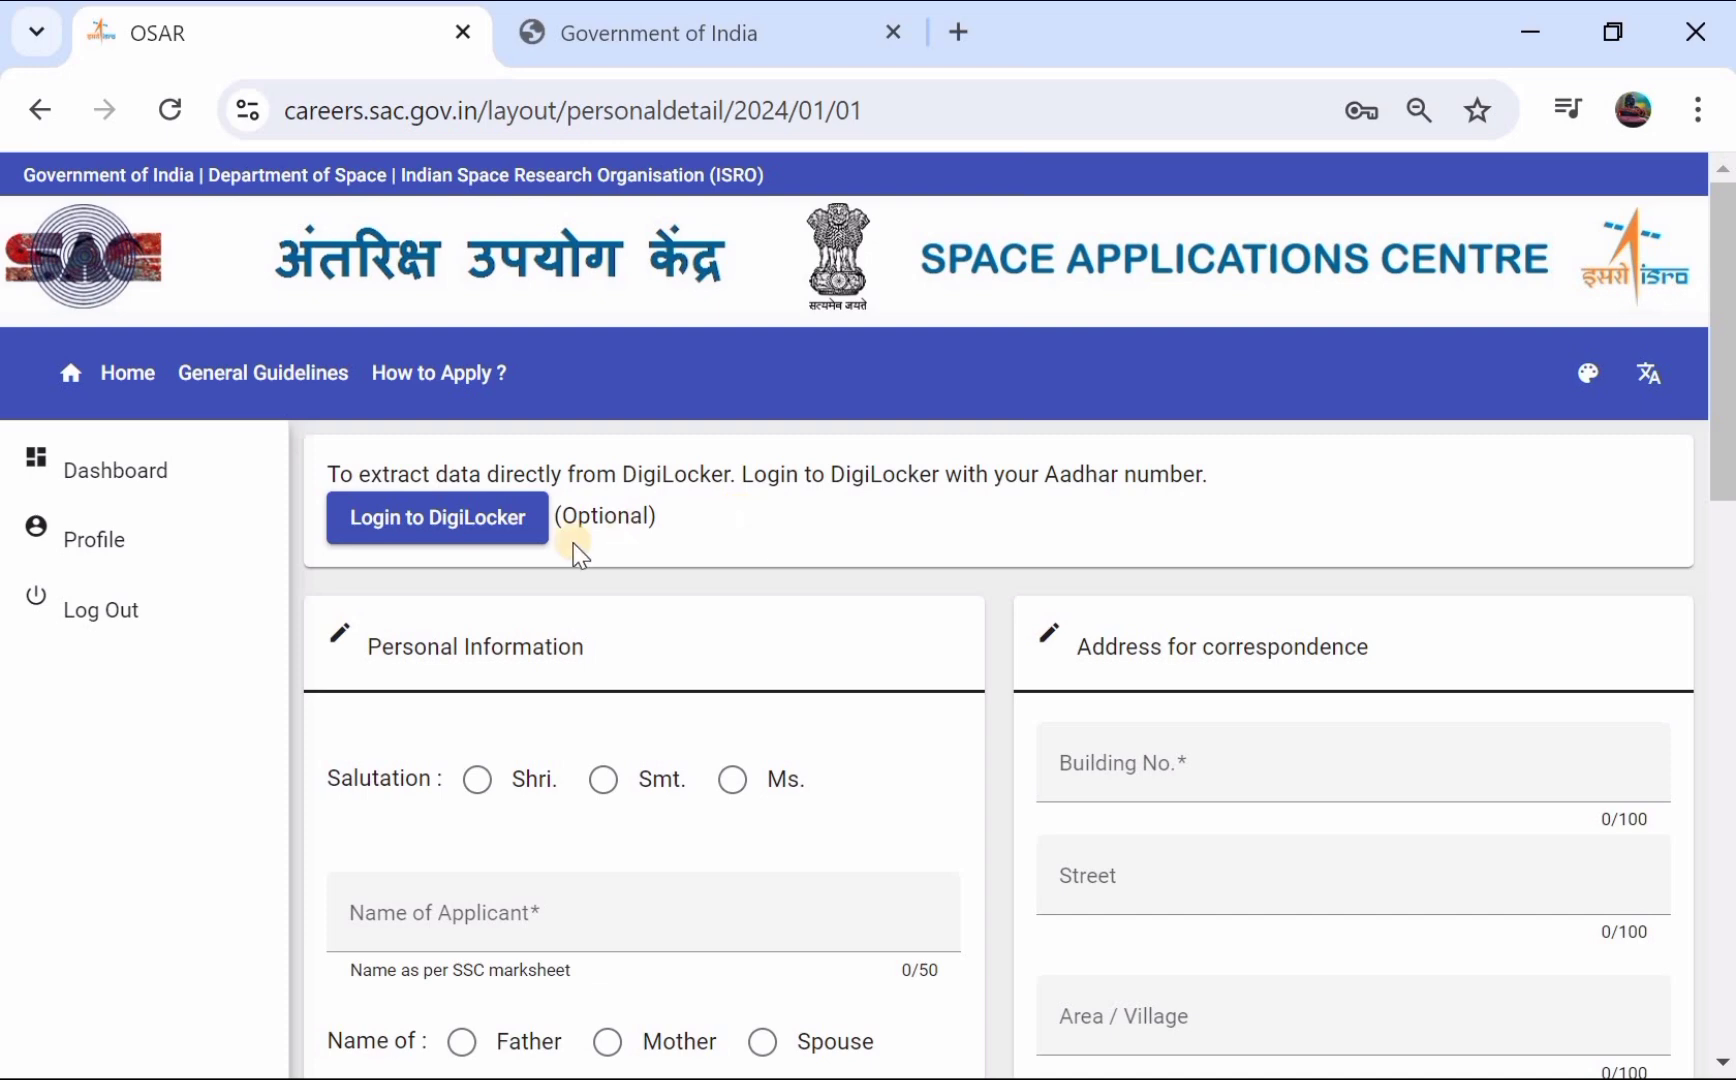
- Choose salutation Shri and enter the applicant's name
scroll(540, 538, down, 1)
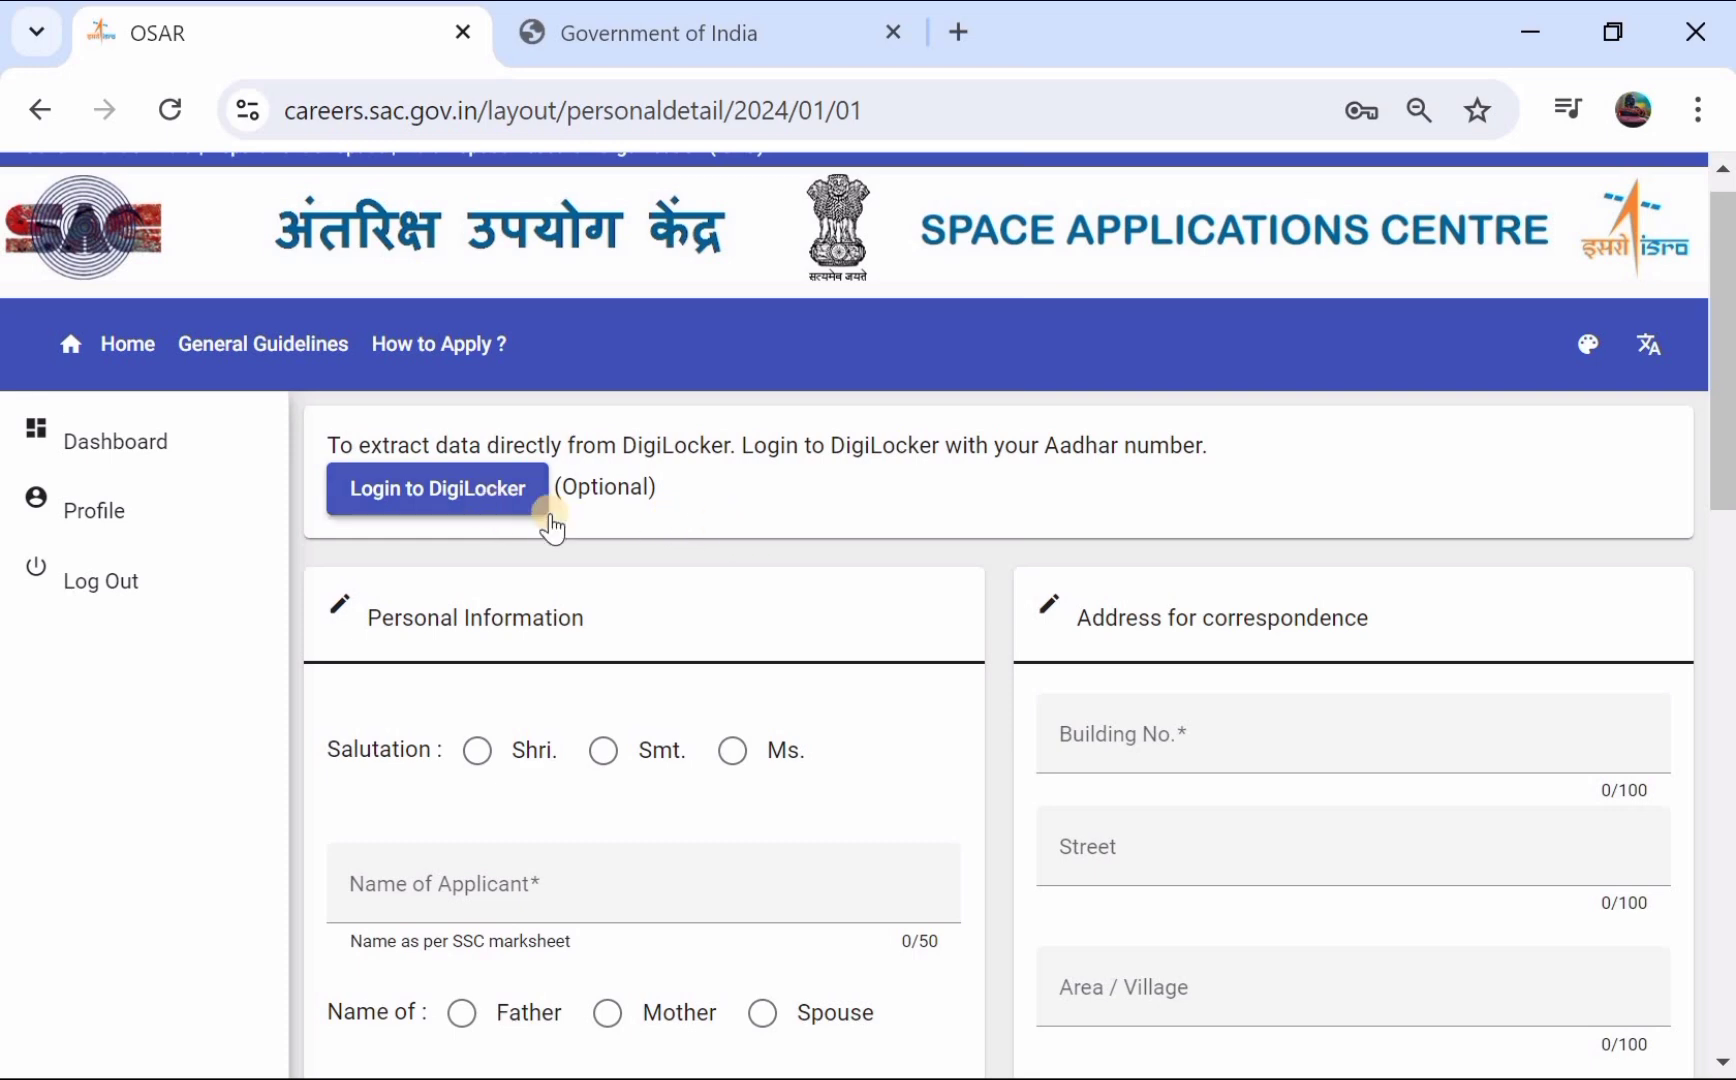
scroll(626, 542, down, 1)
scroll(624, 540, down, 2)
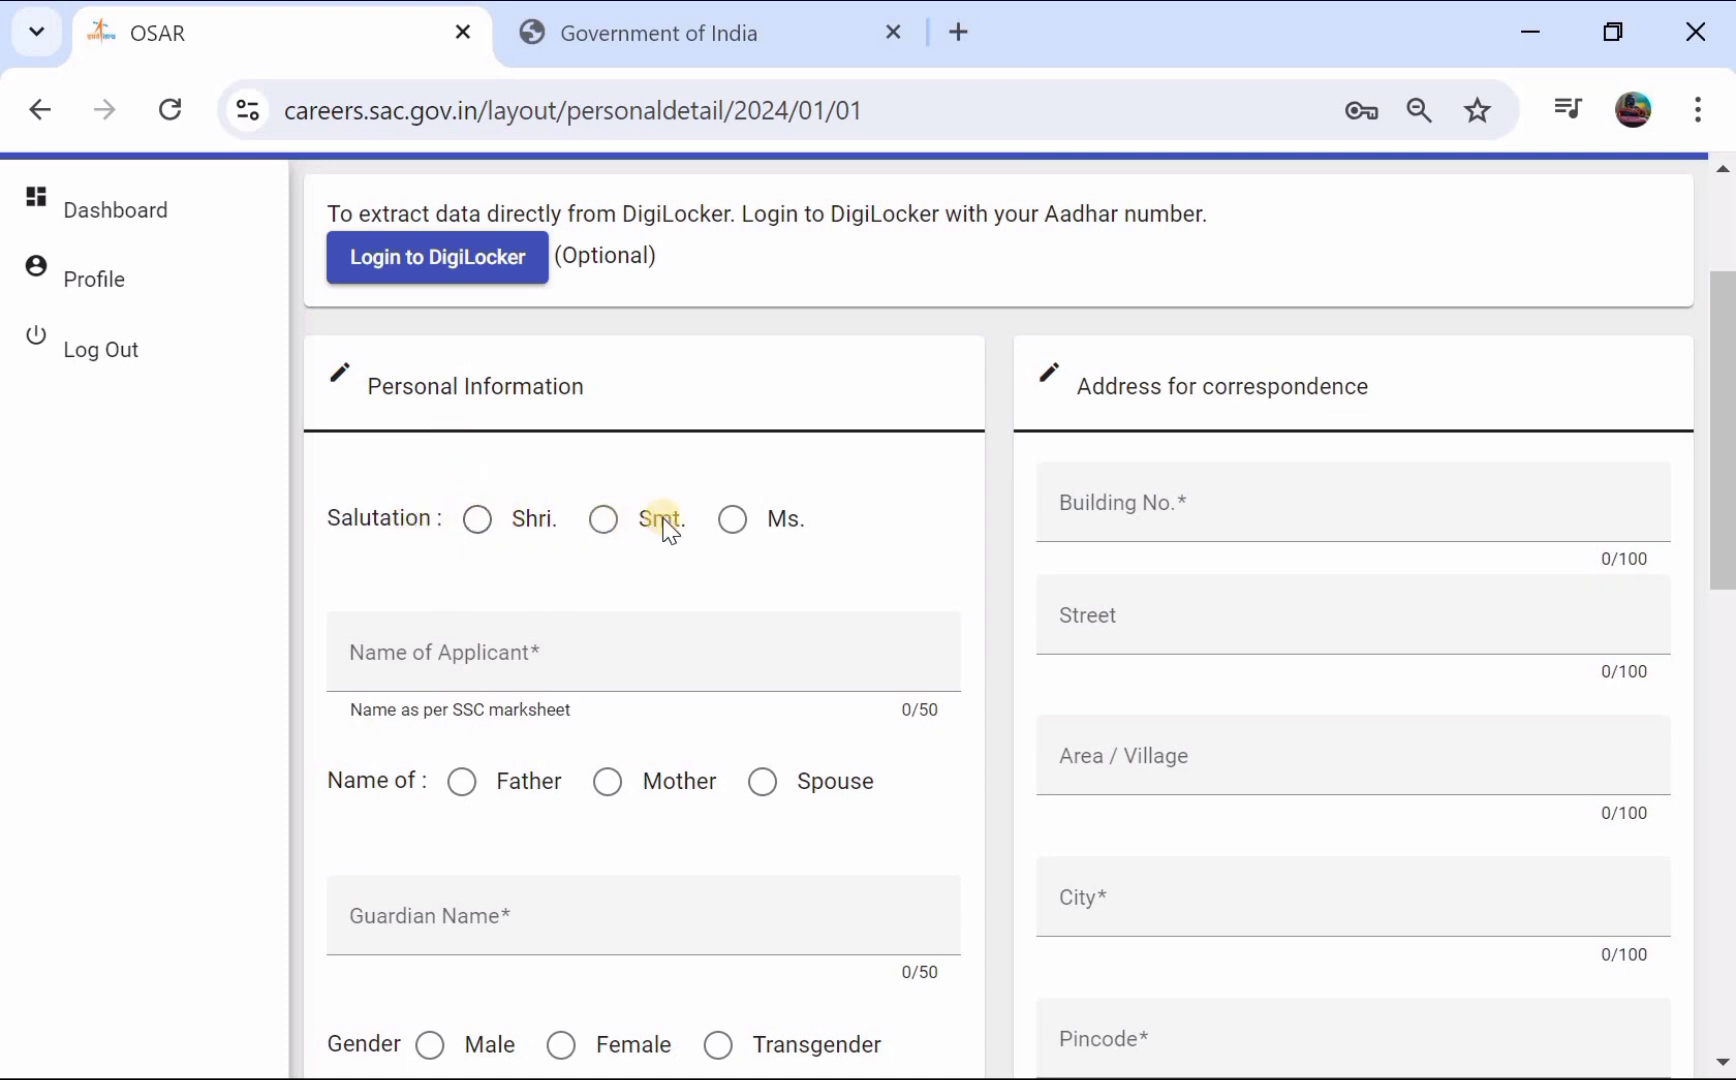
click(479, 522)
scroll(480, 515, down, 2)
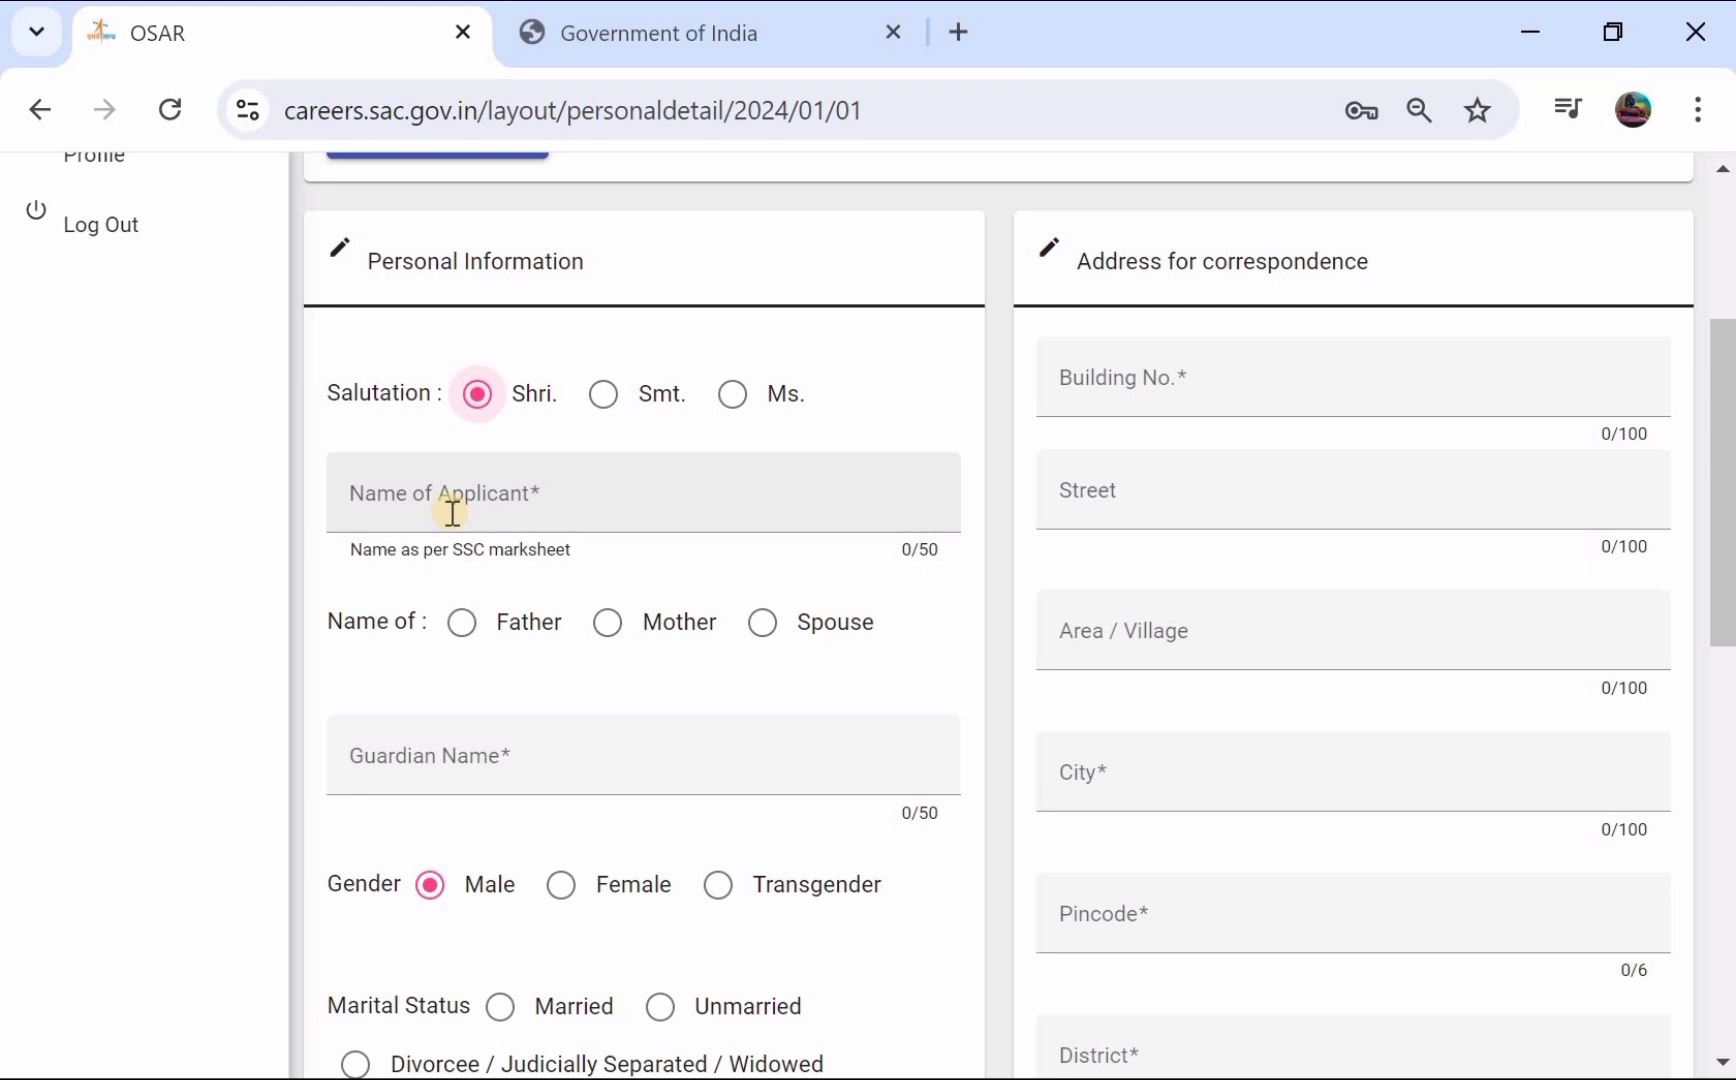
click(525, 503)
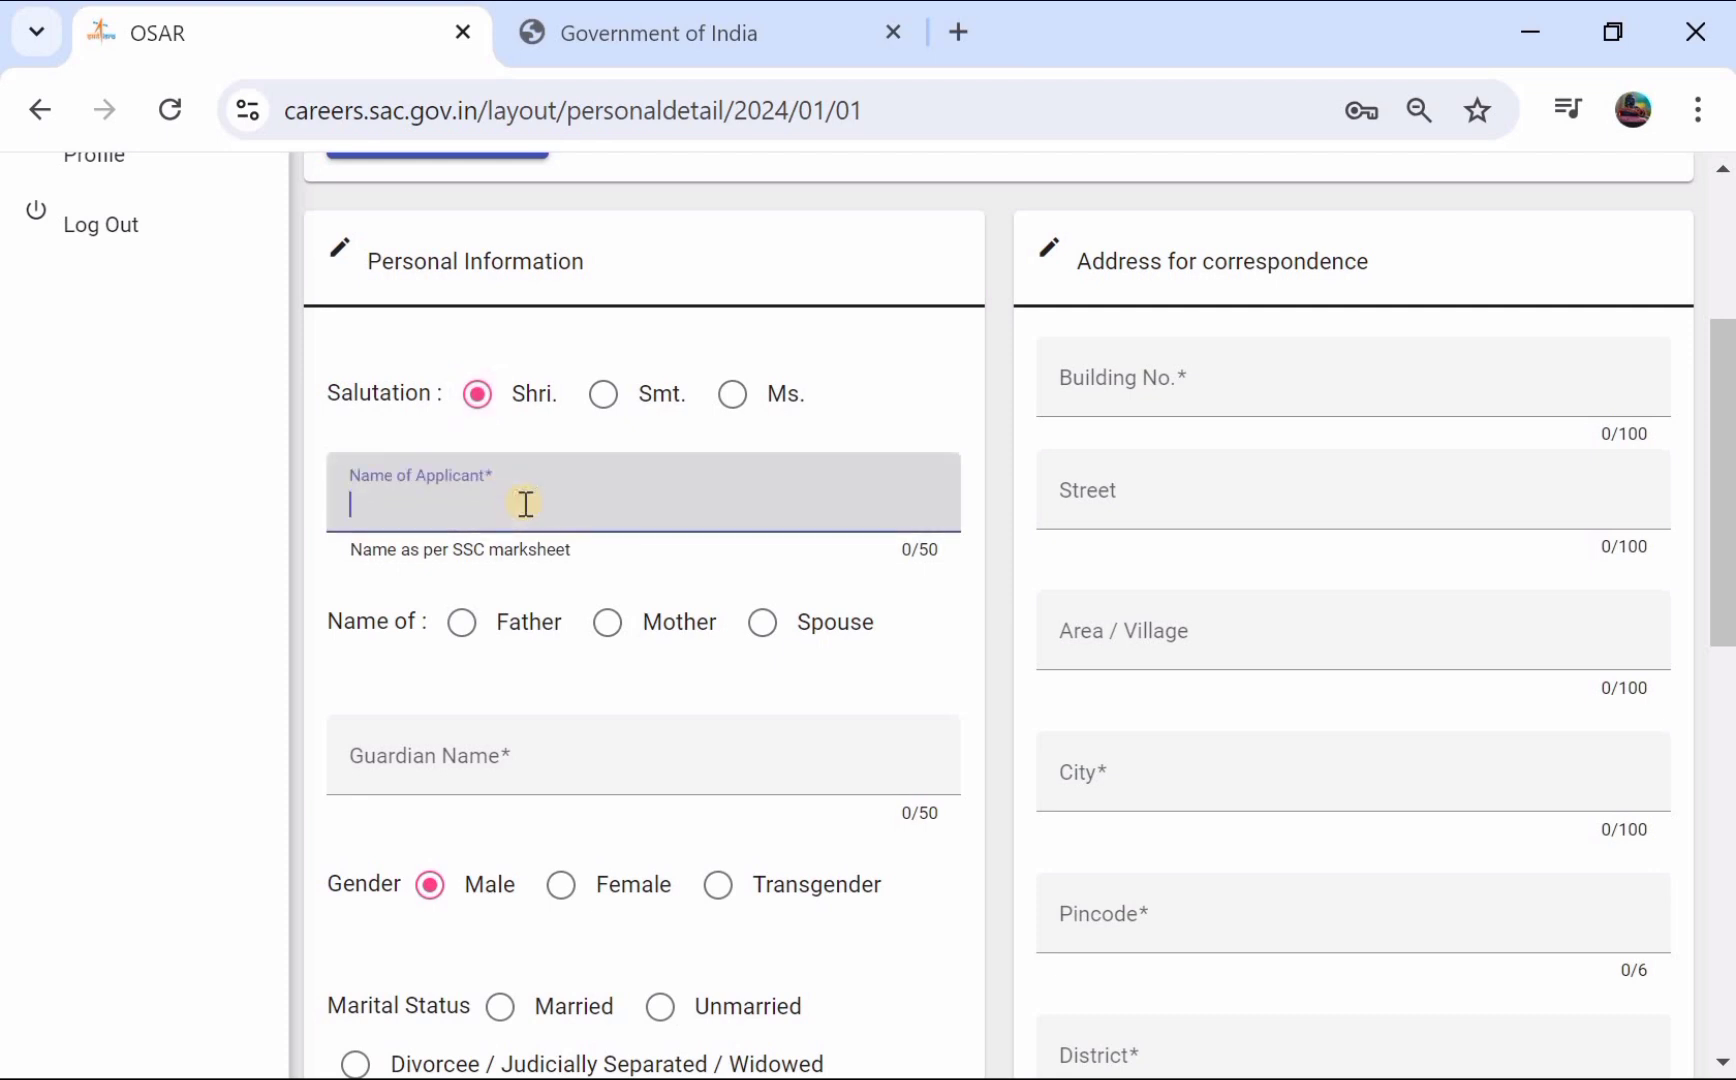
text(RAJENDER)
scroll(505, 520, down, 1)
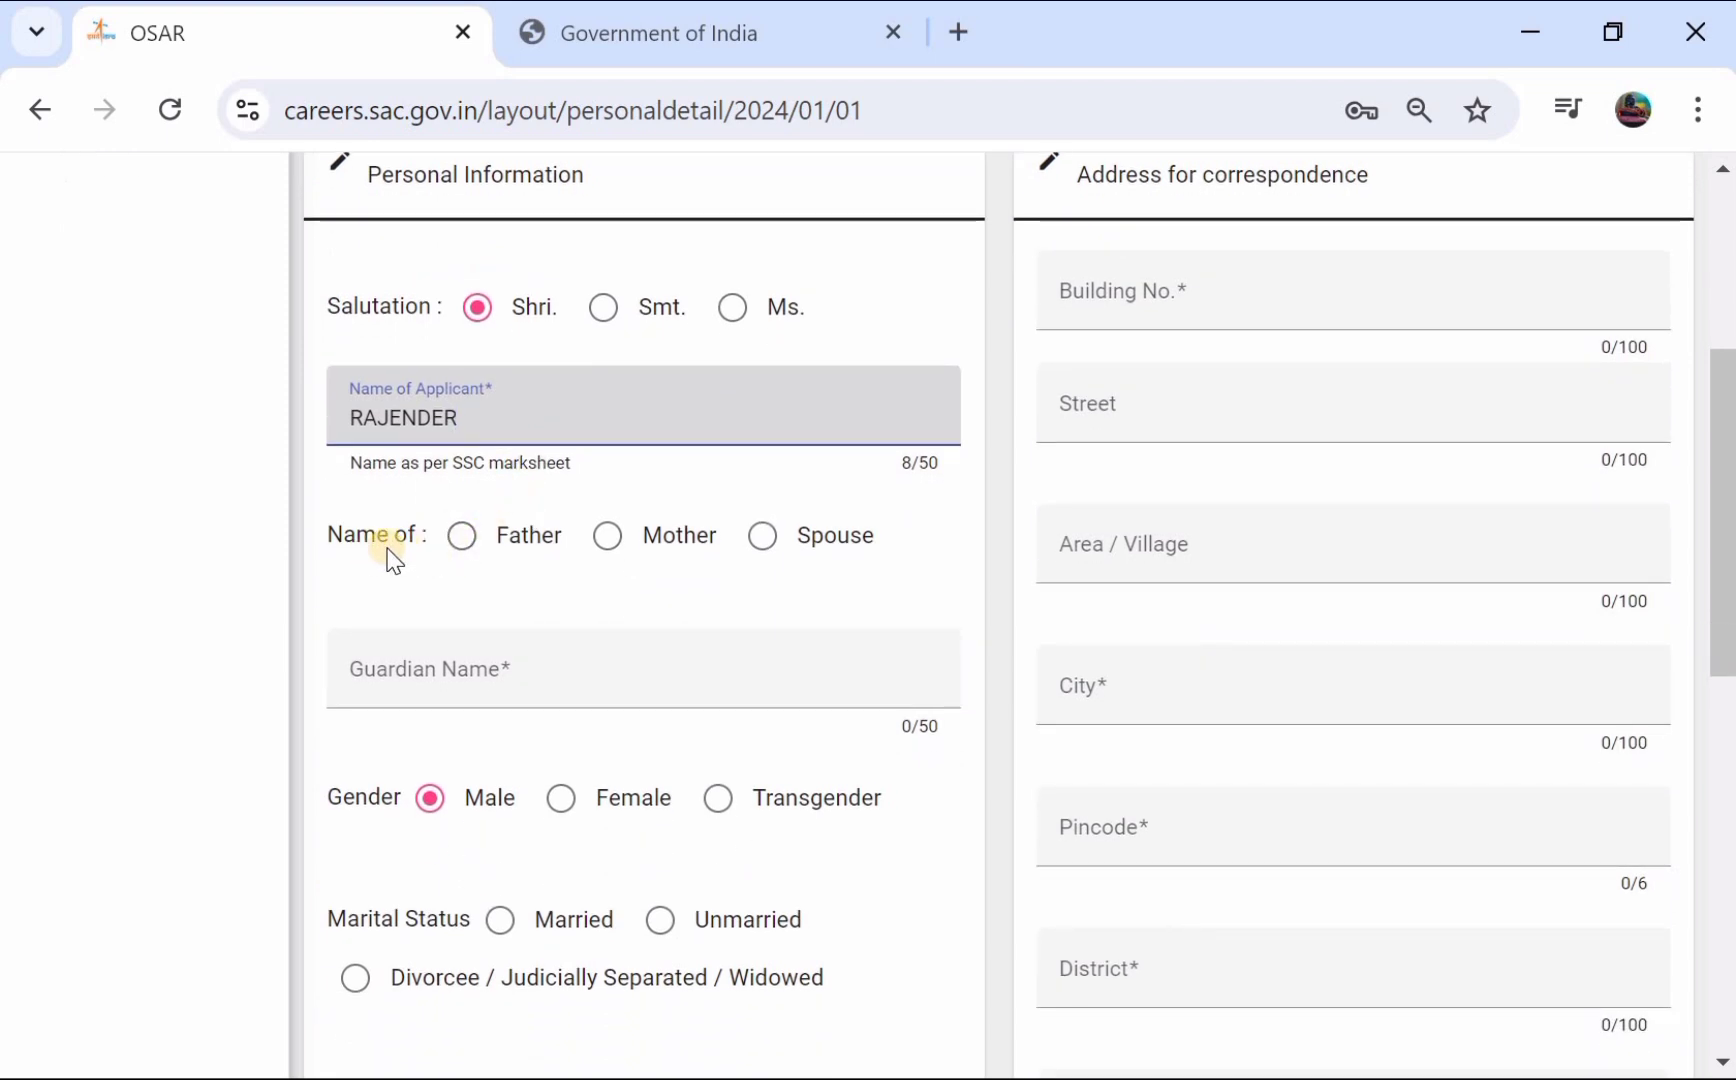
- Select Father as guardian, fill in his name, and set marital status to Unmarried
click(466, 545)
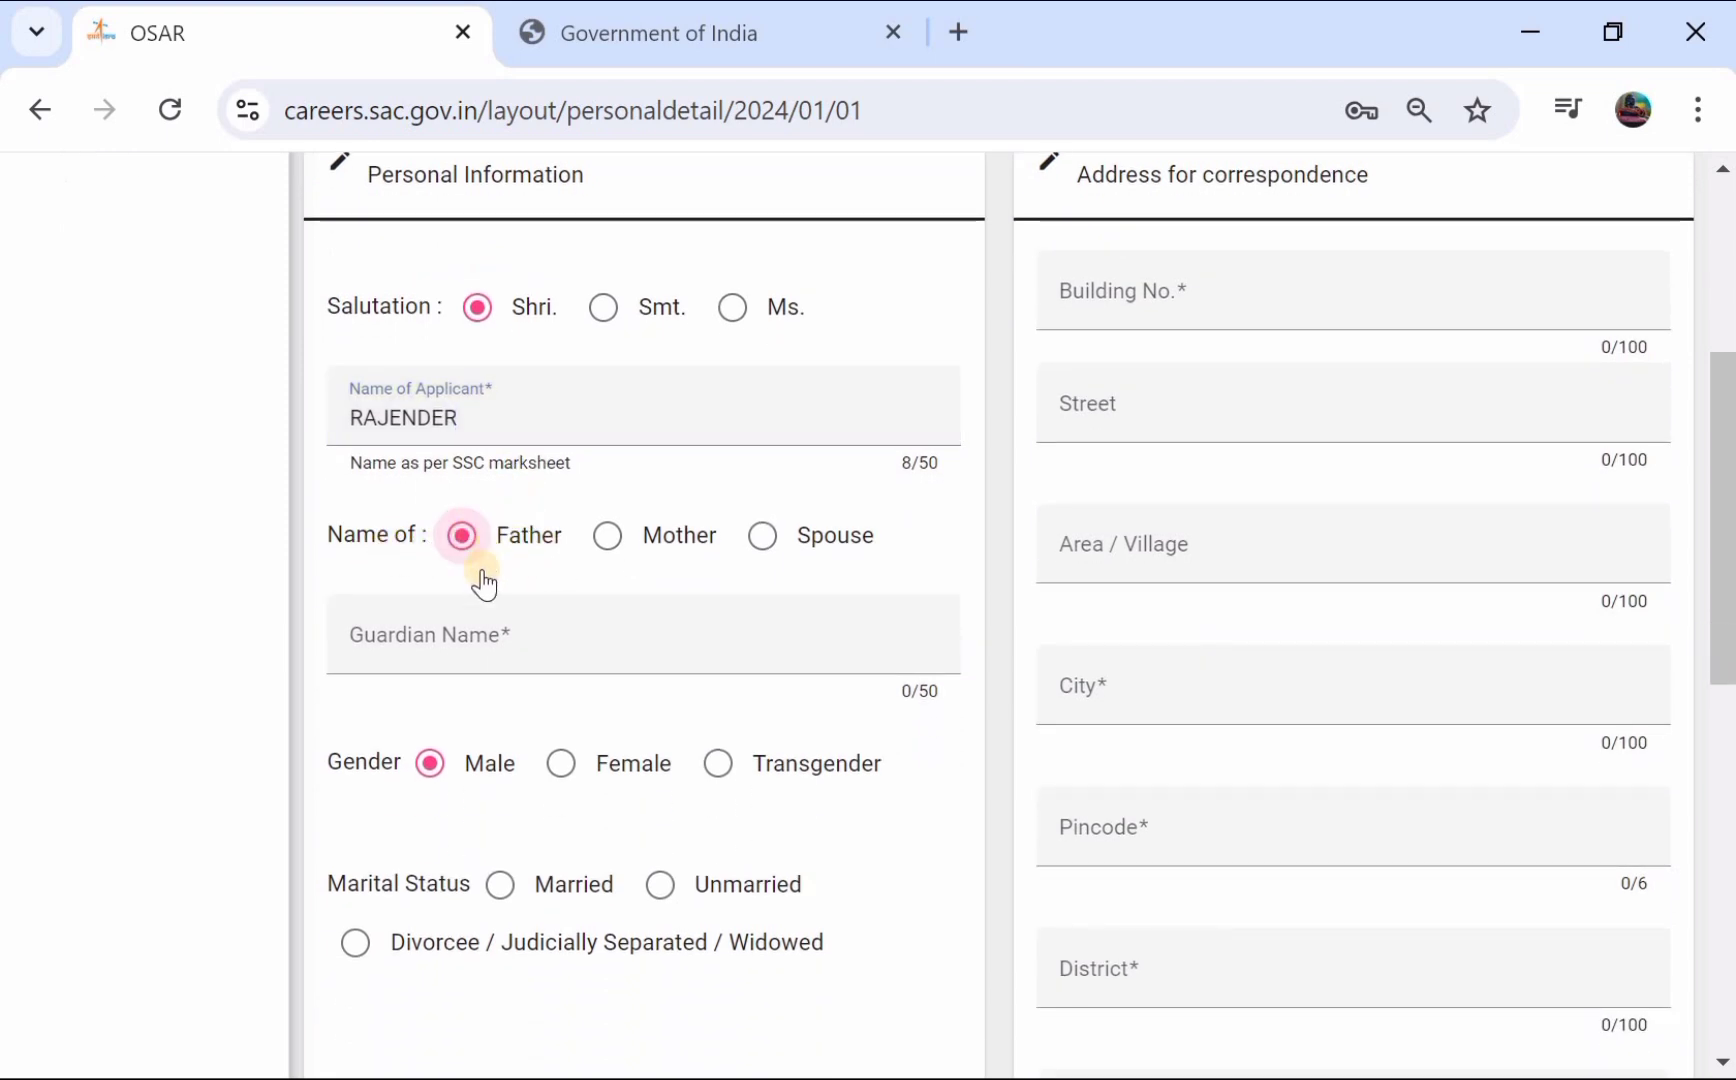
click(457, 638)
click(457, 638)
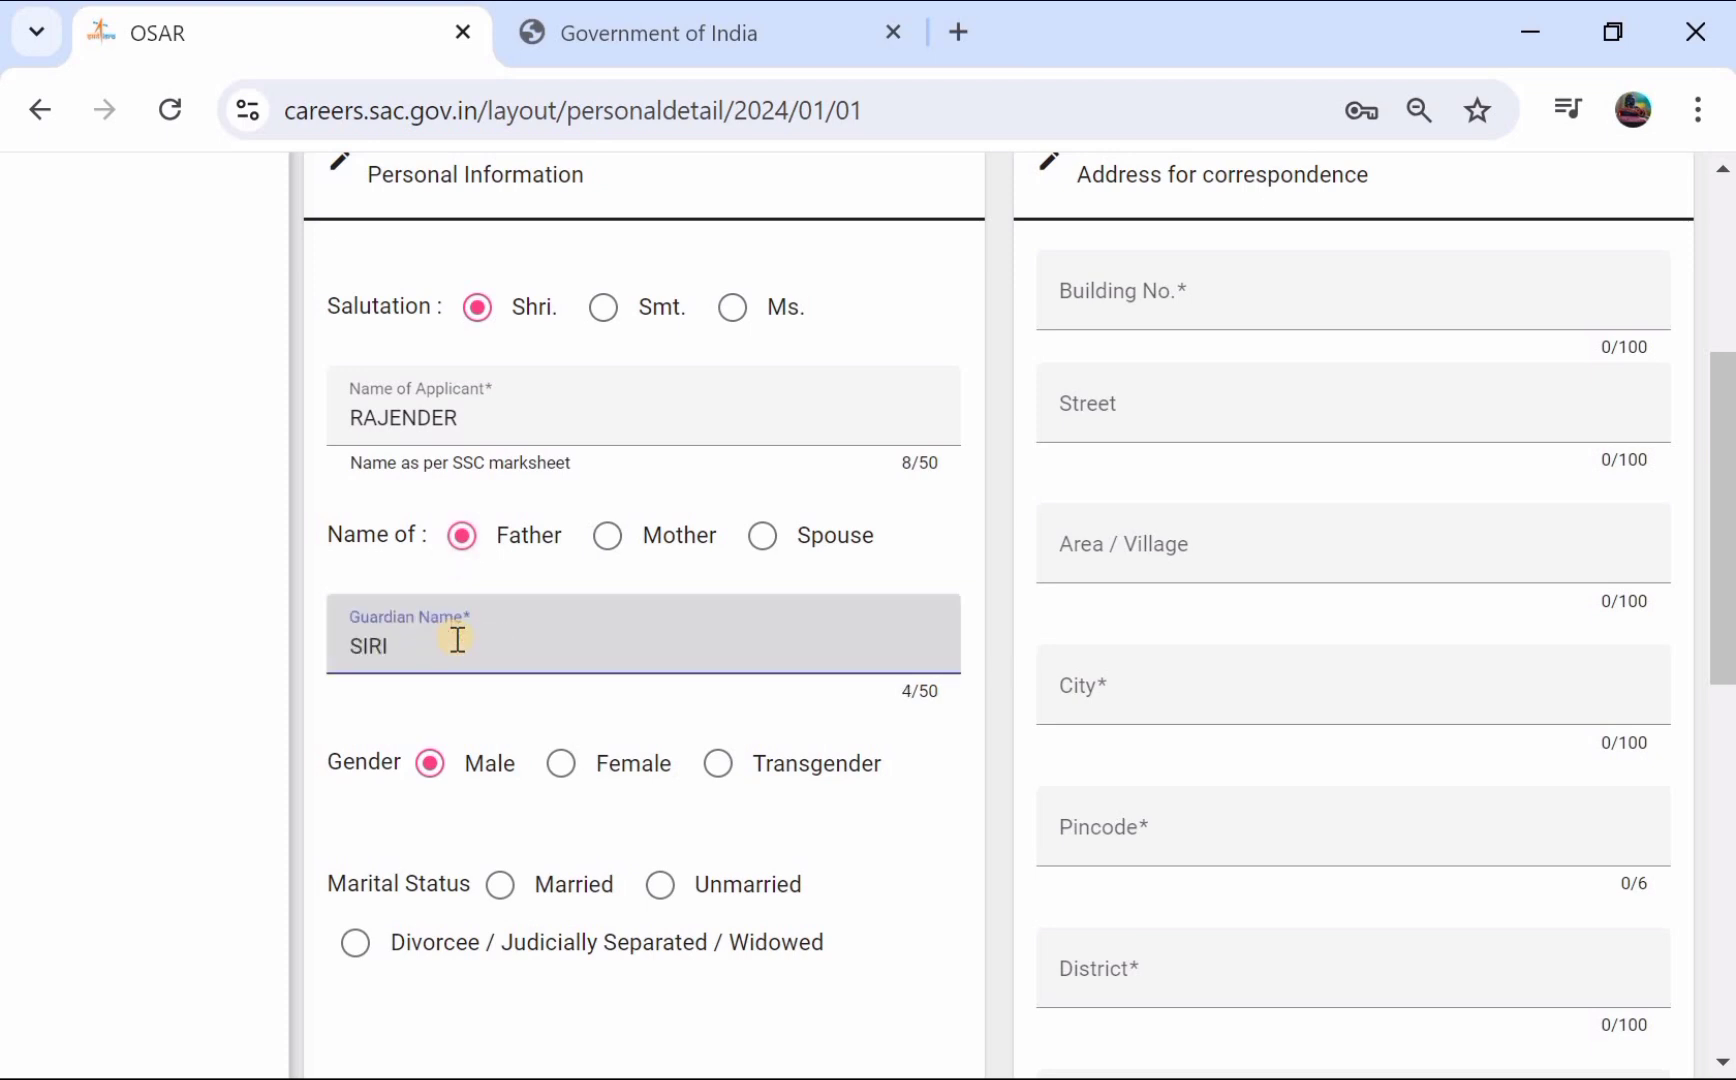
scroll(457, 638, down, 2)
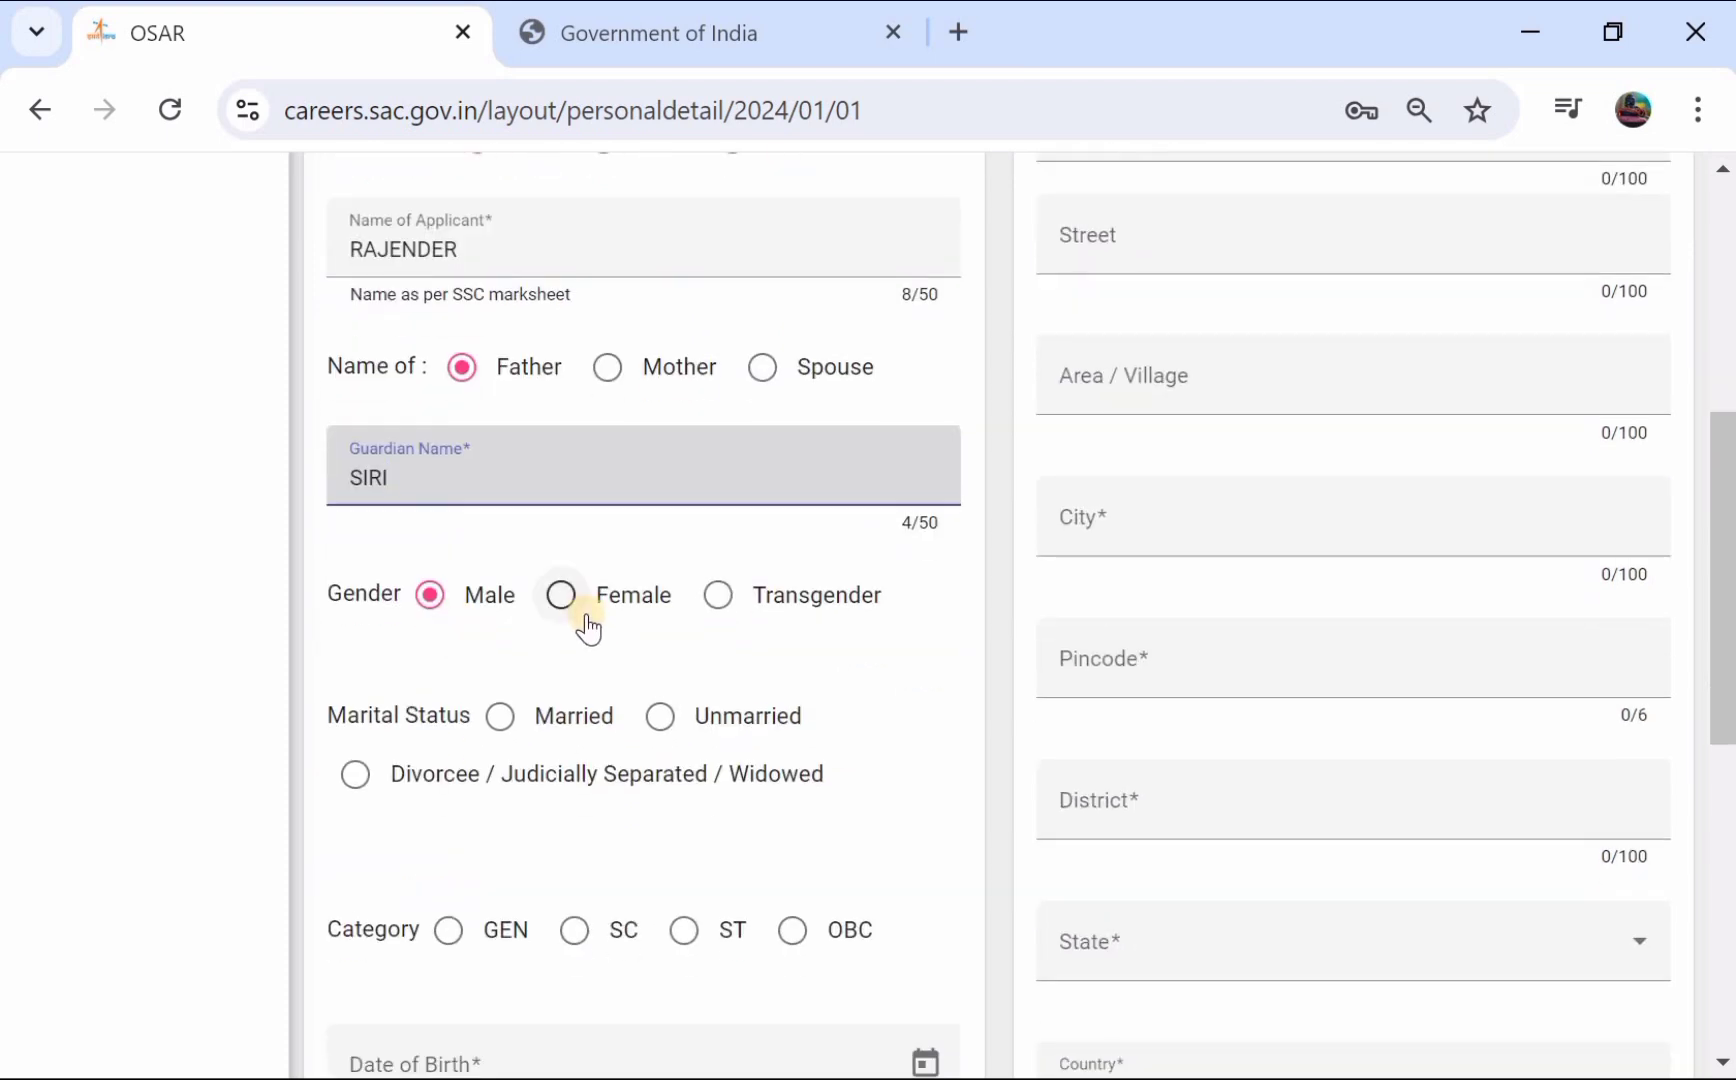
scroll(586, 614, down, 1)
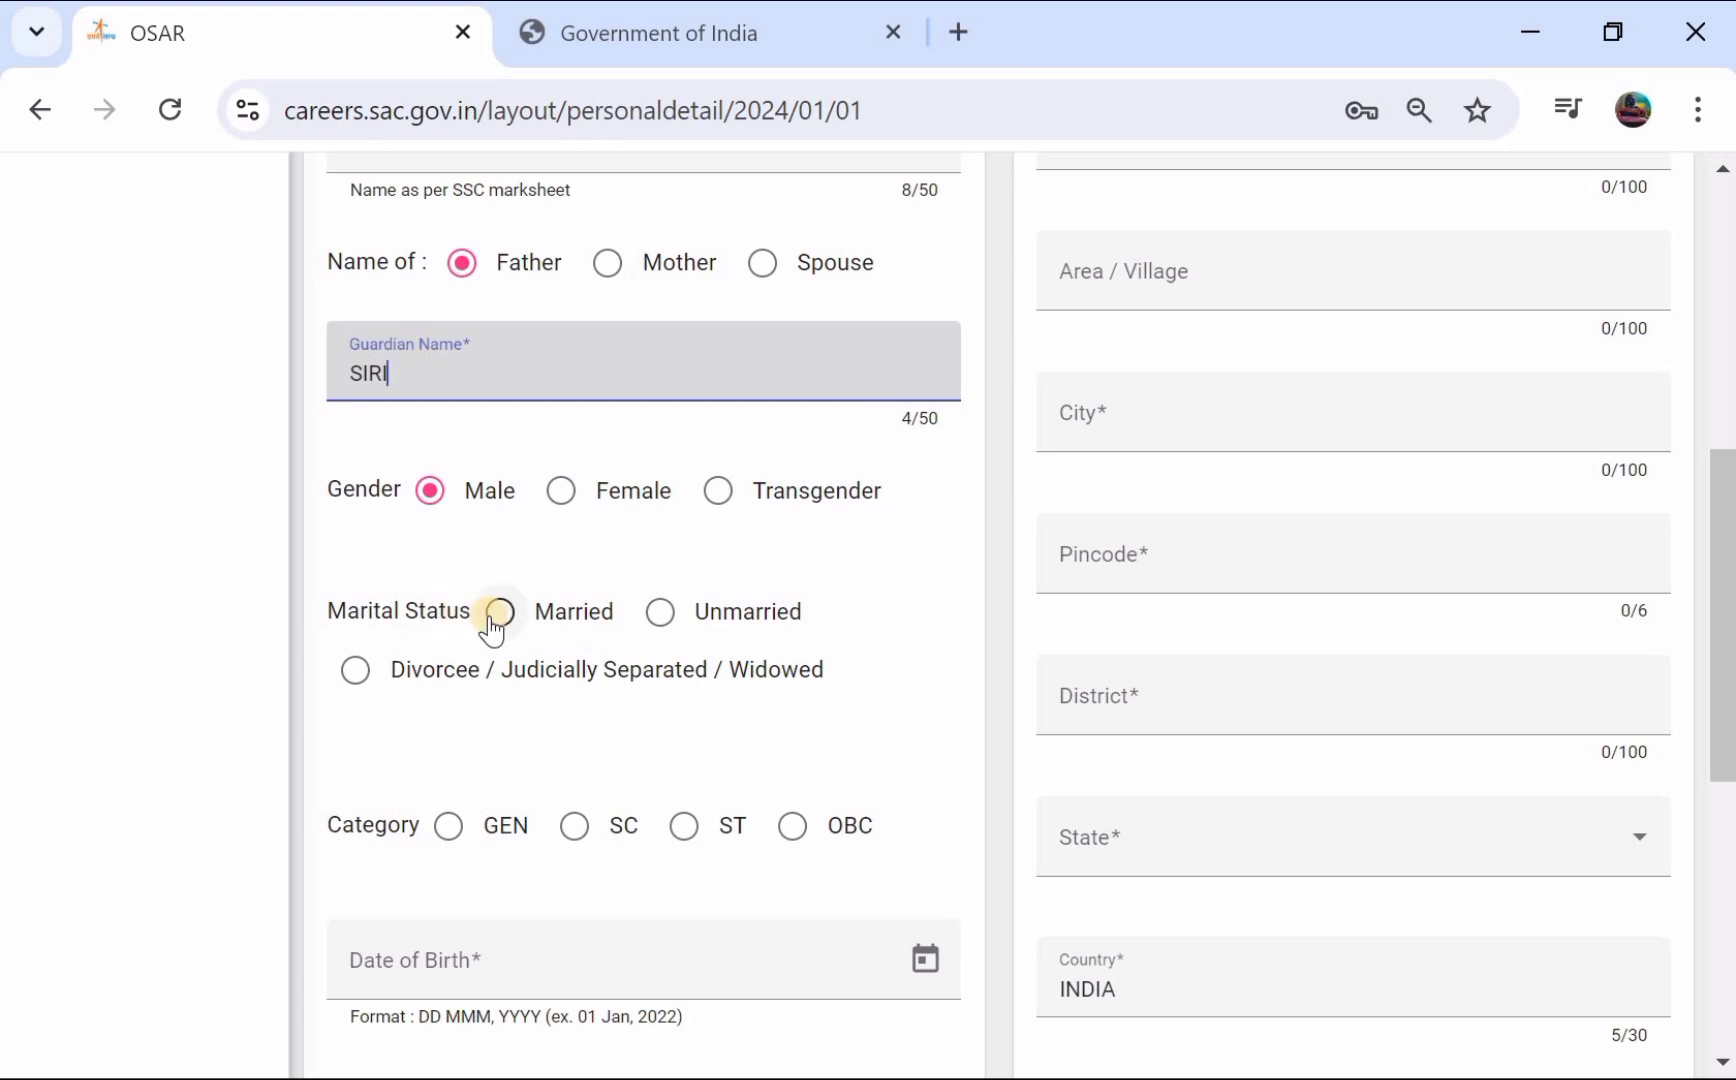
click(662, 618)
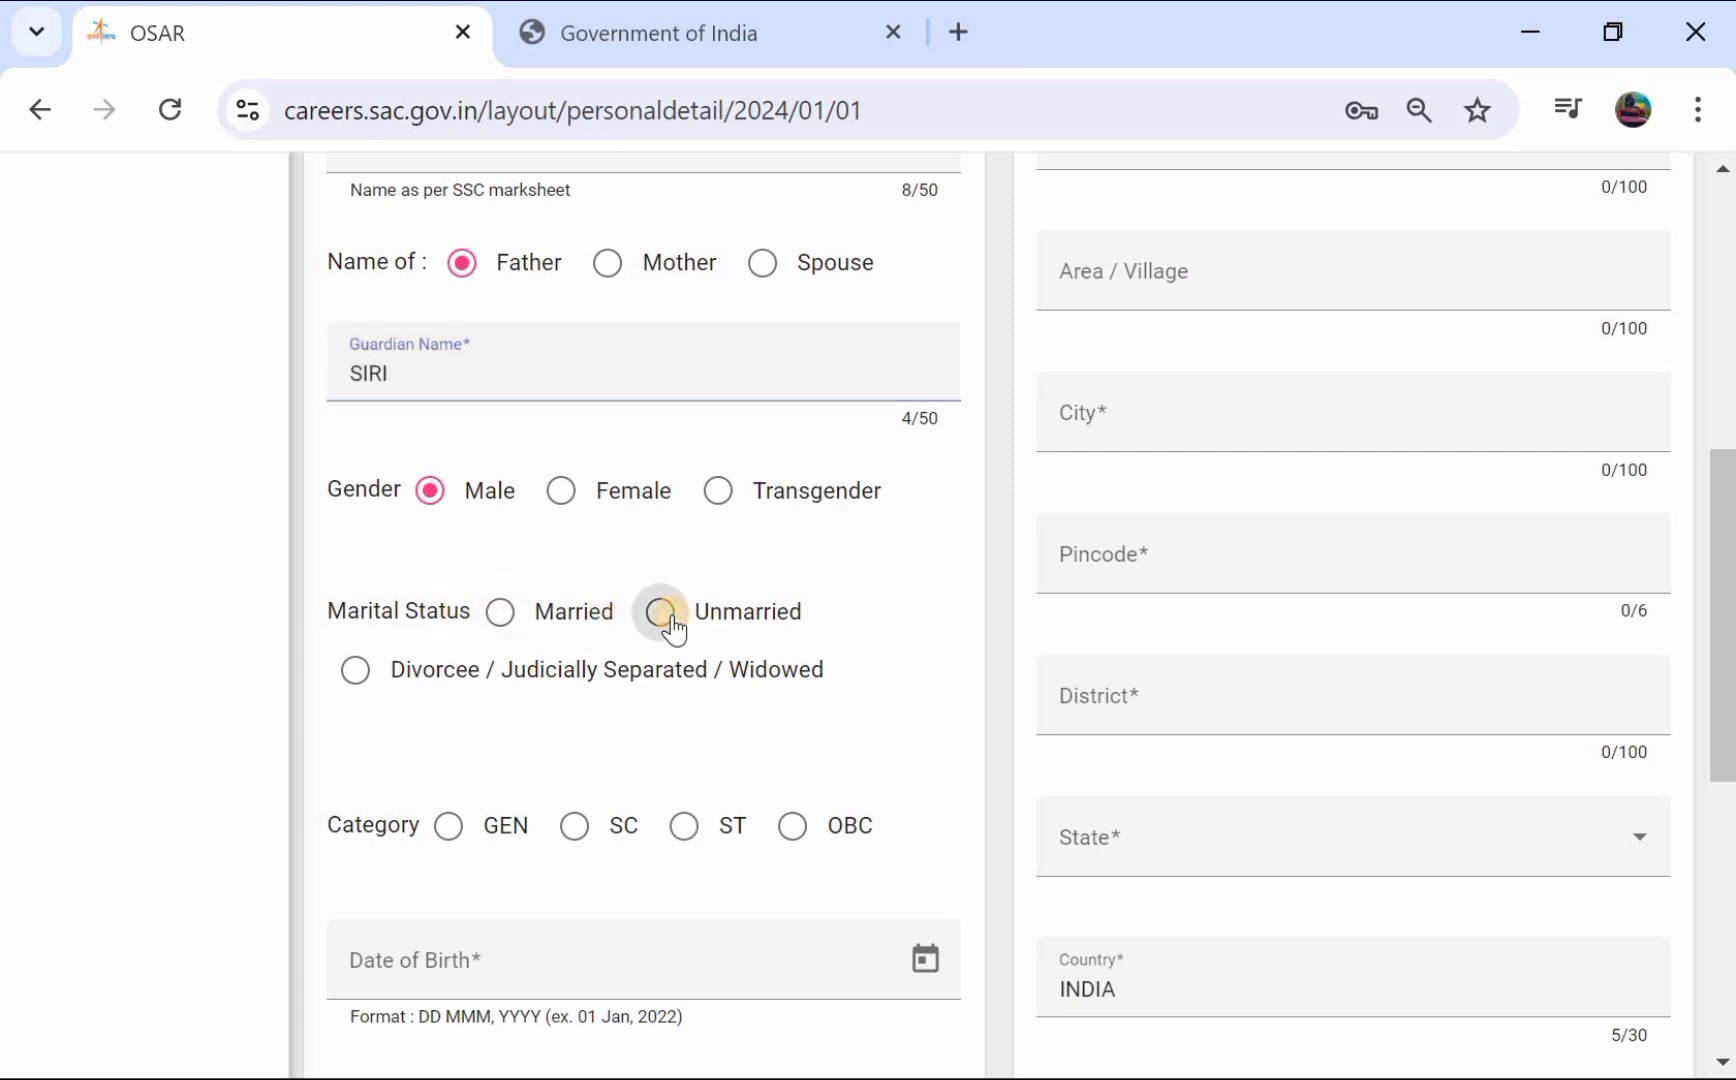
scroll(668, 627, down, 2)
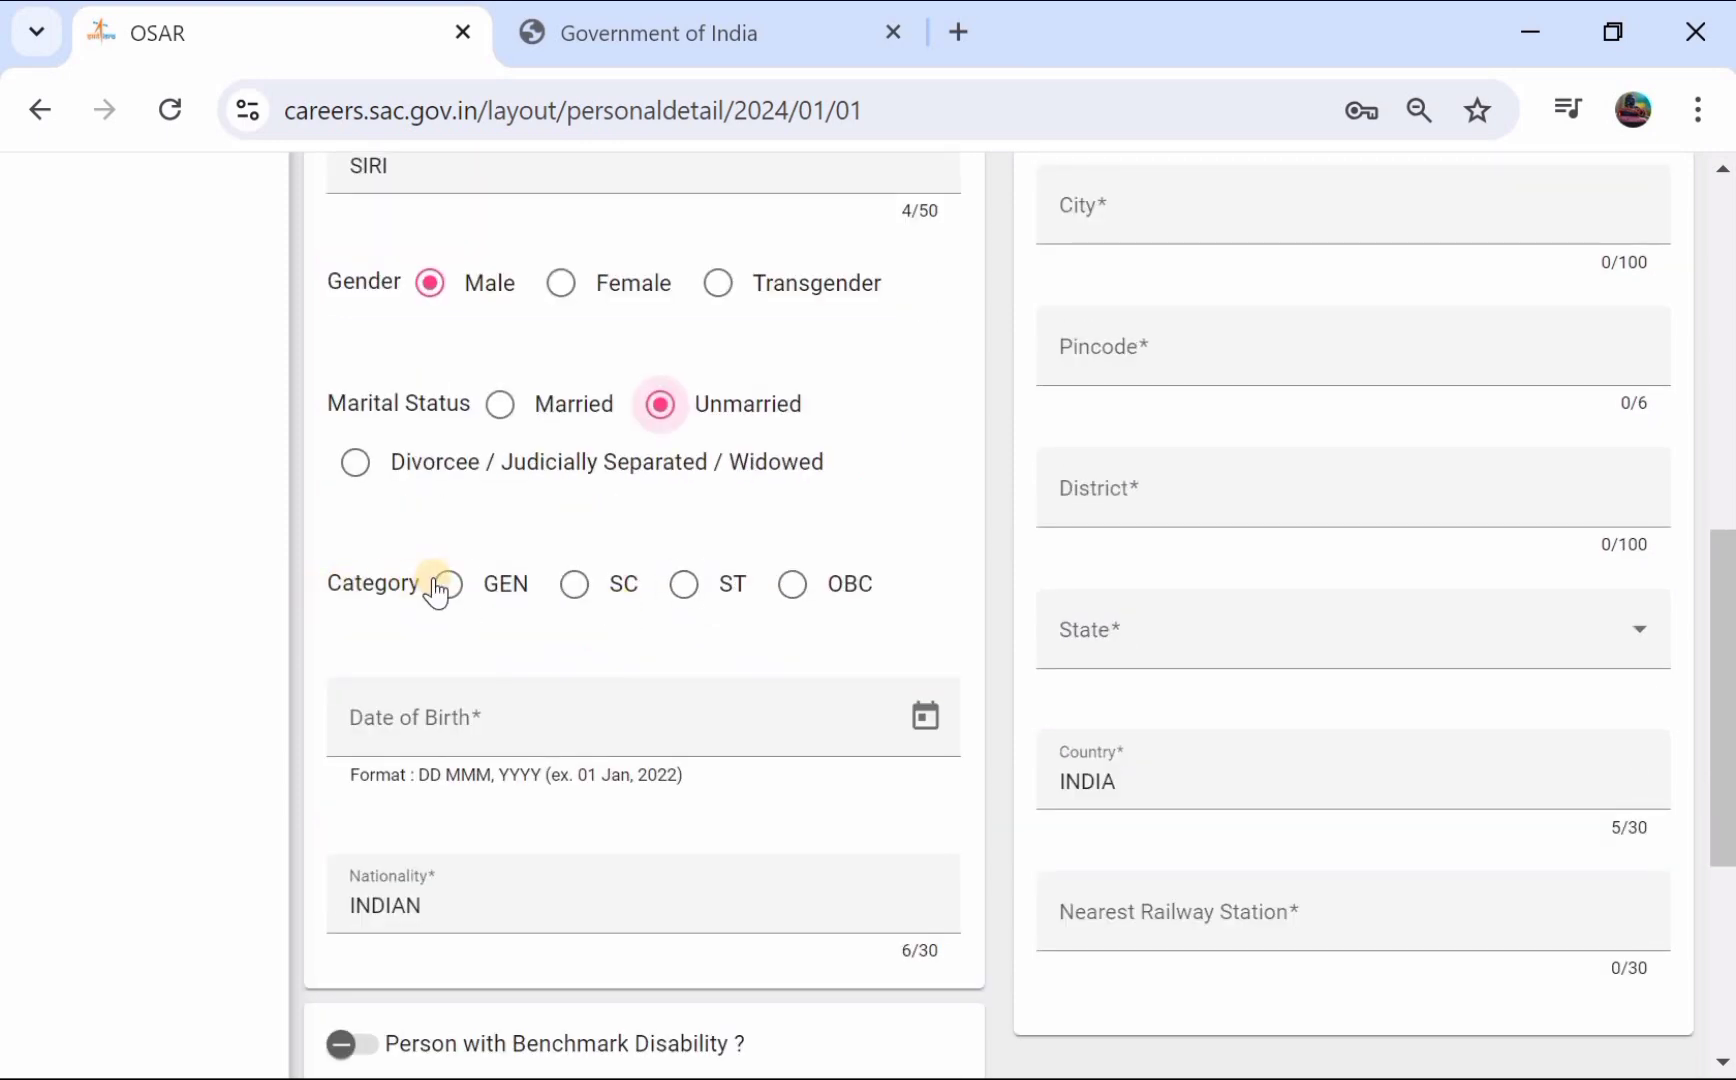
click(797, 584)
scroll(660, 600, down, 1)
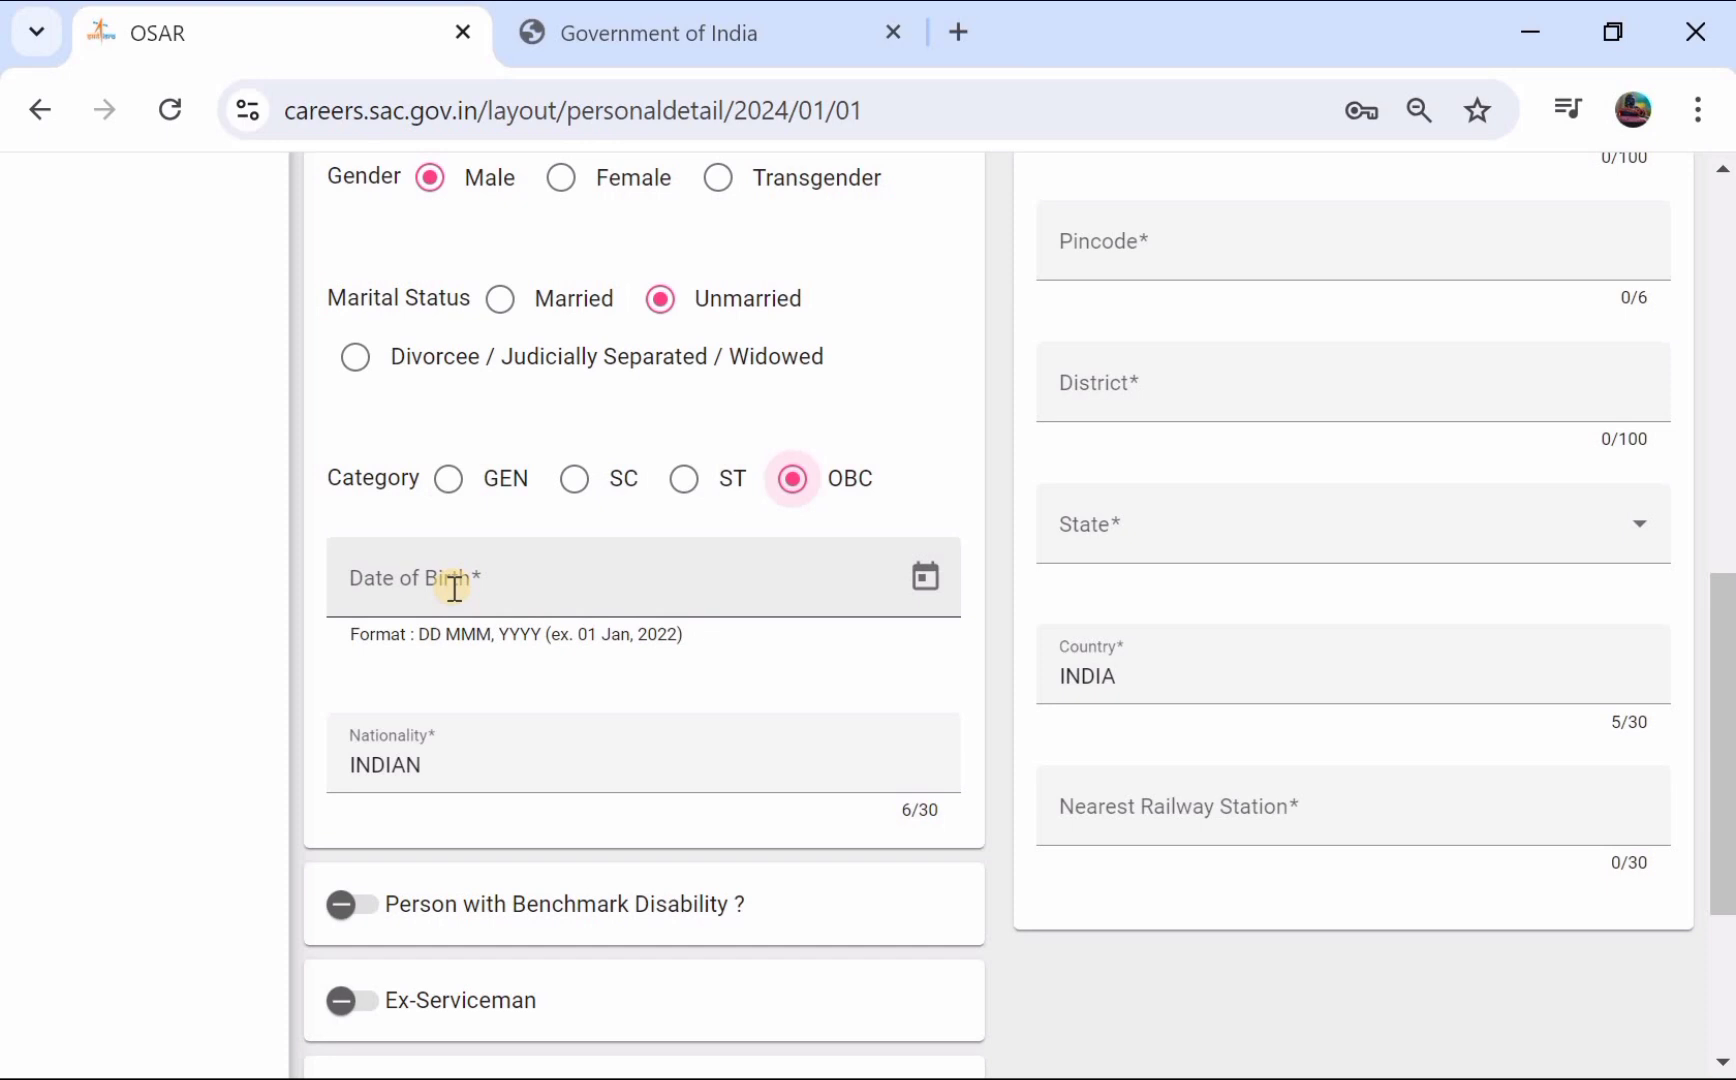
click(913, 578)
click(429, 617)
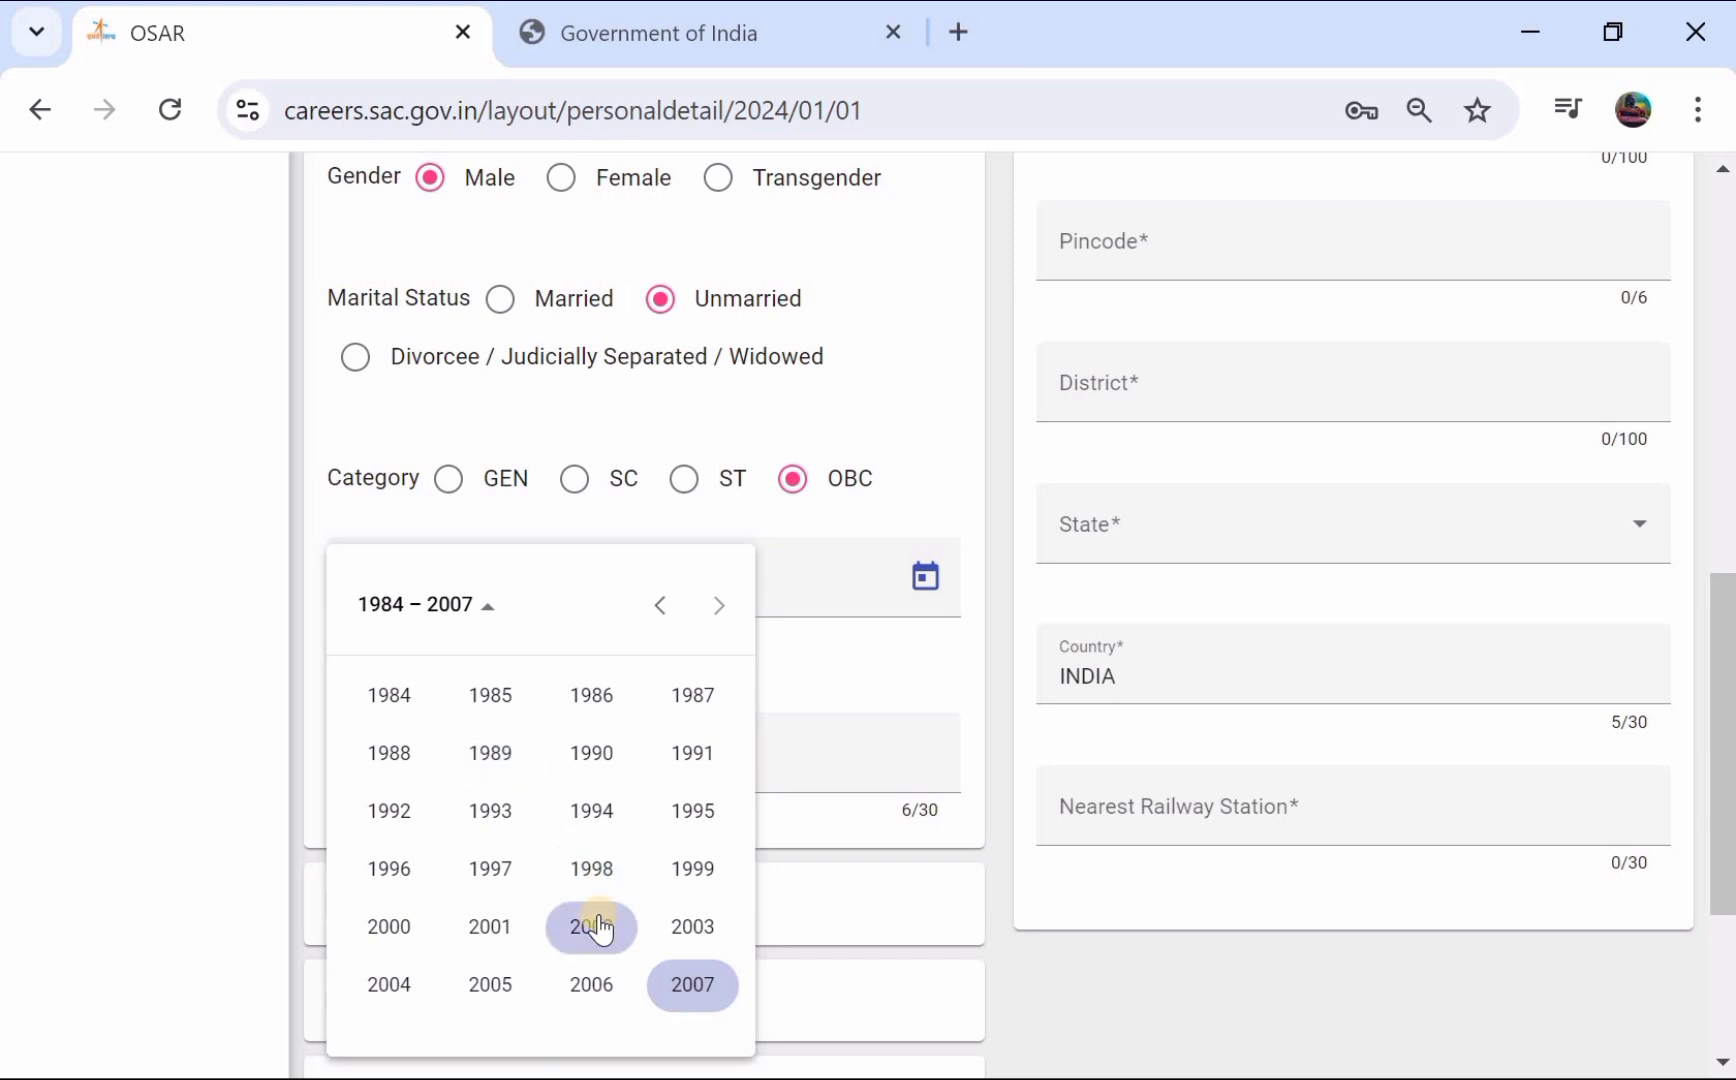
click(596, 920)
click(418, 800)
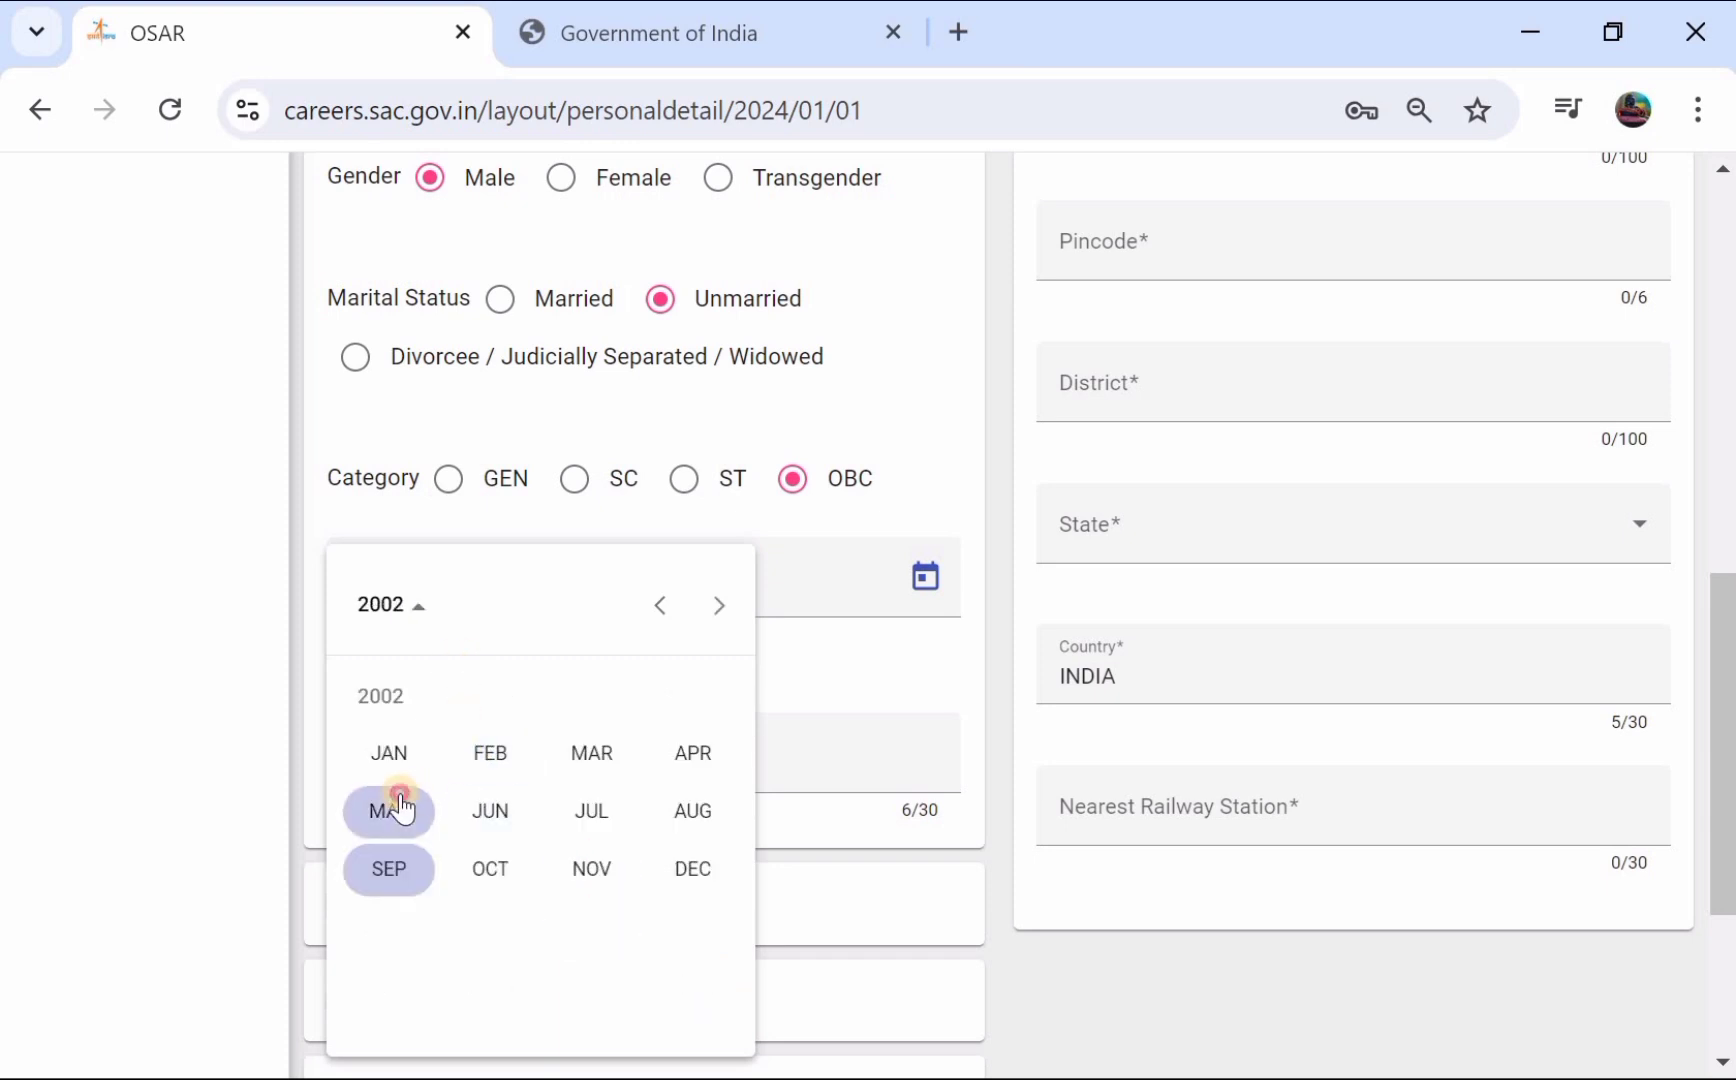
click(534, 763)
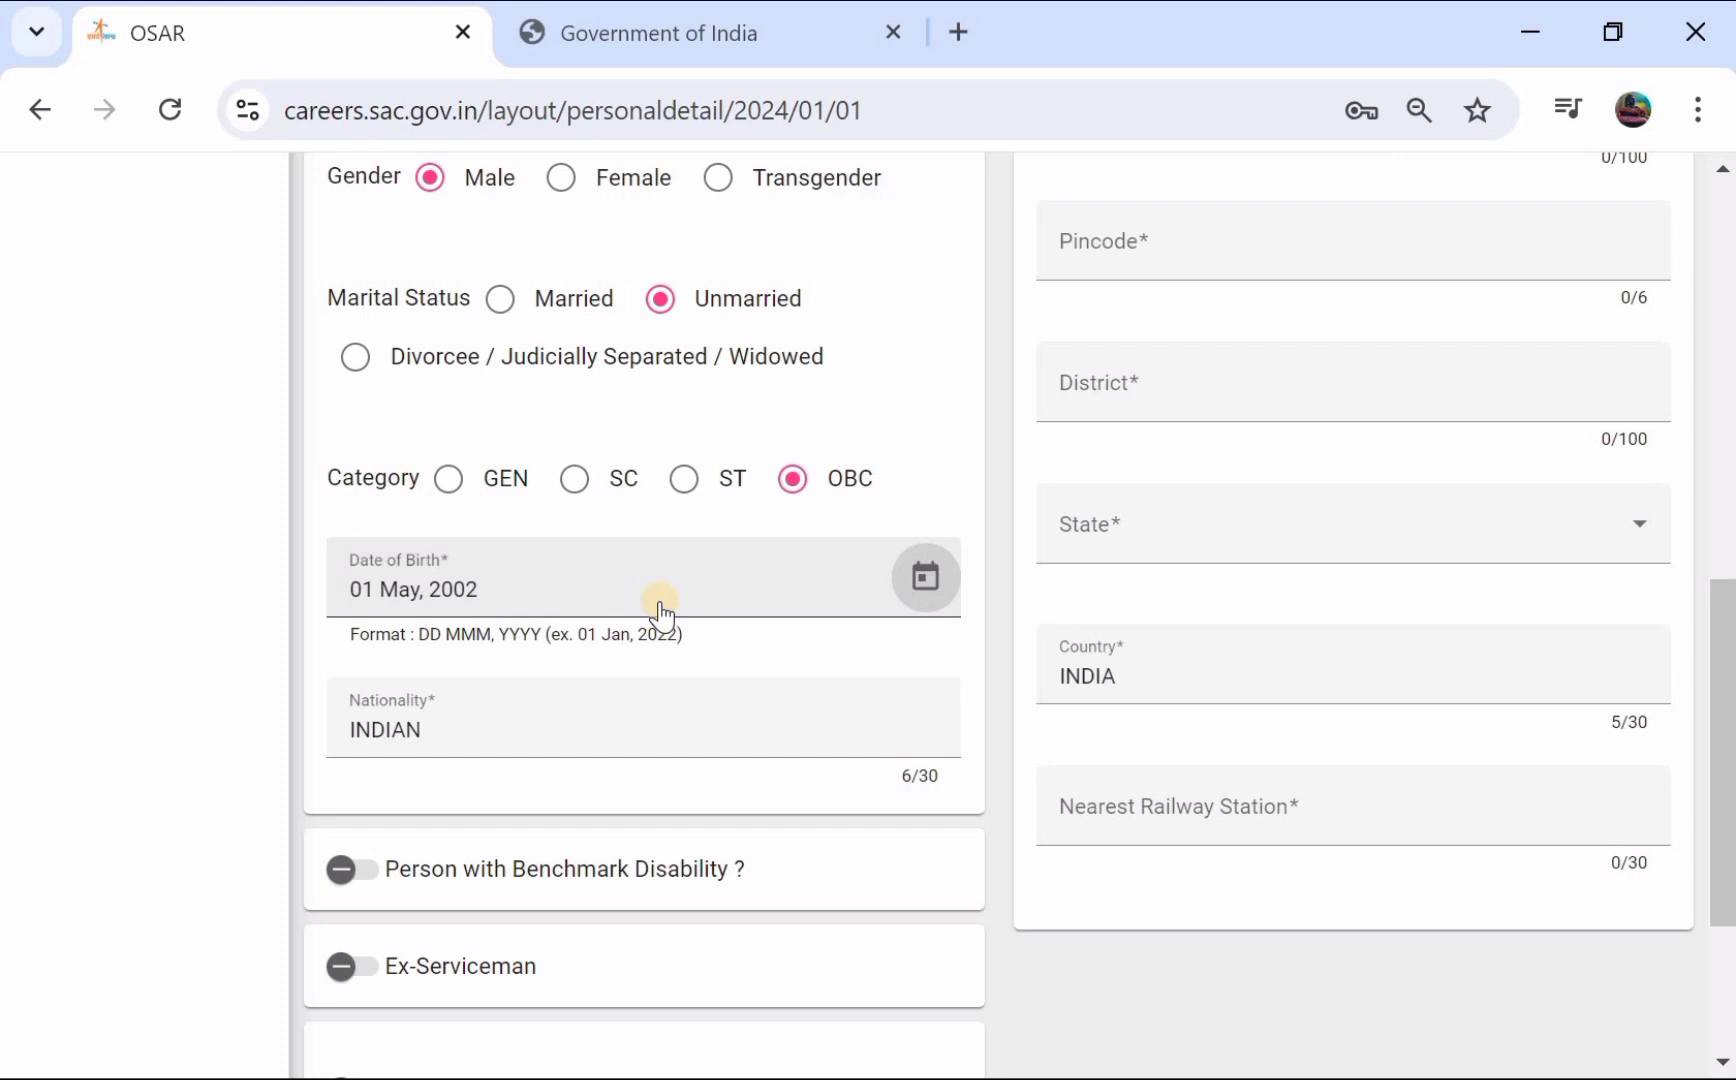
scroll(660, 612, down, 1)
scroll(620, 607, down, 1)
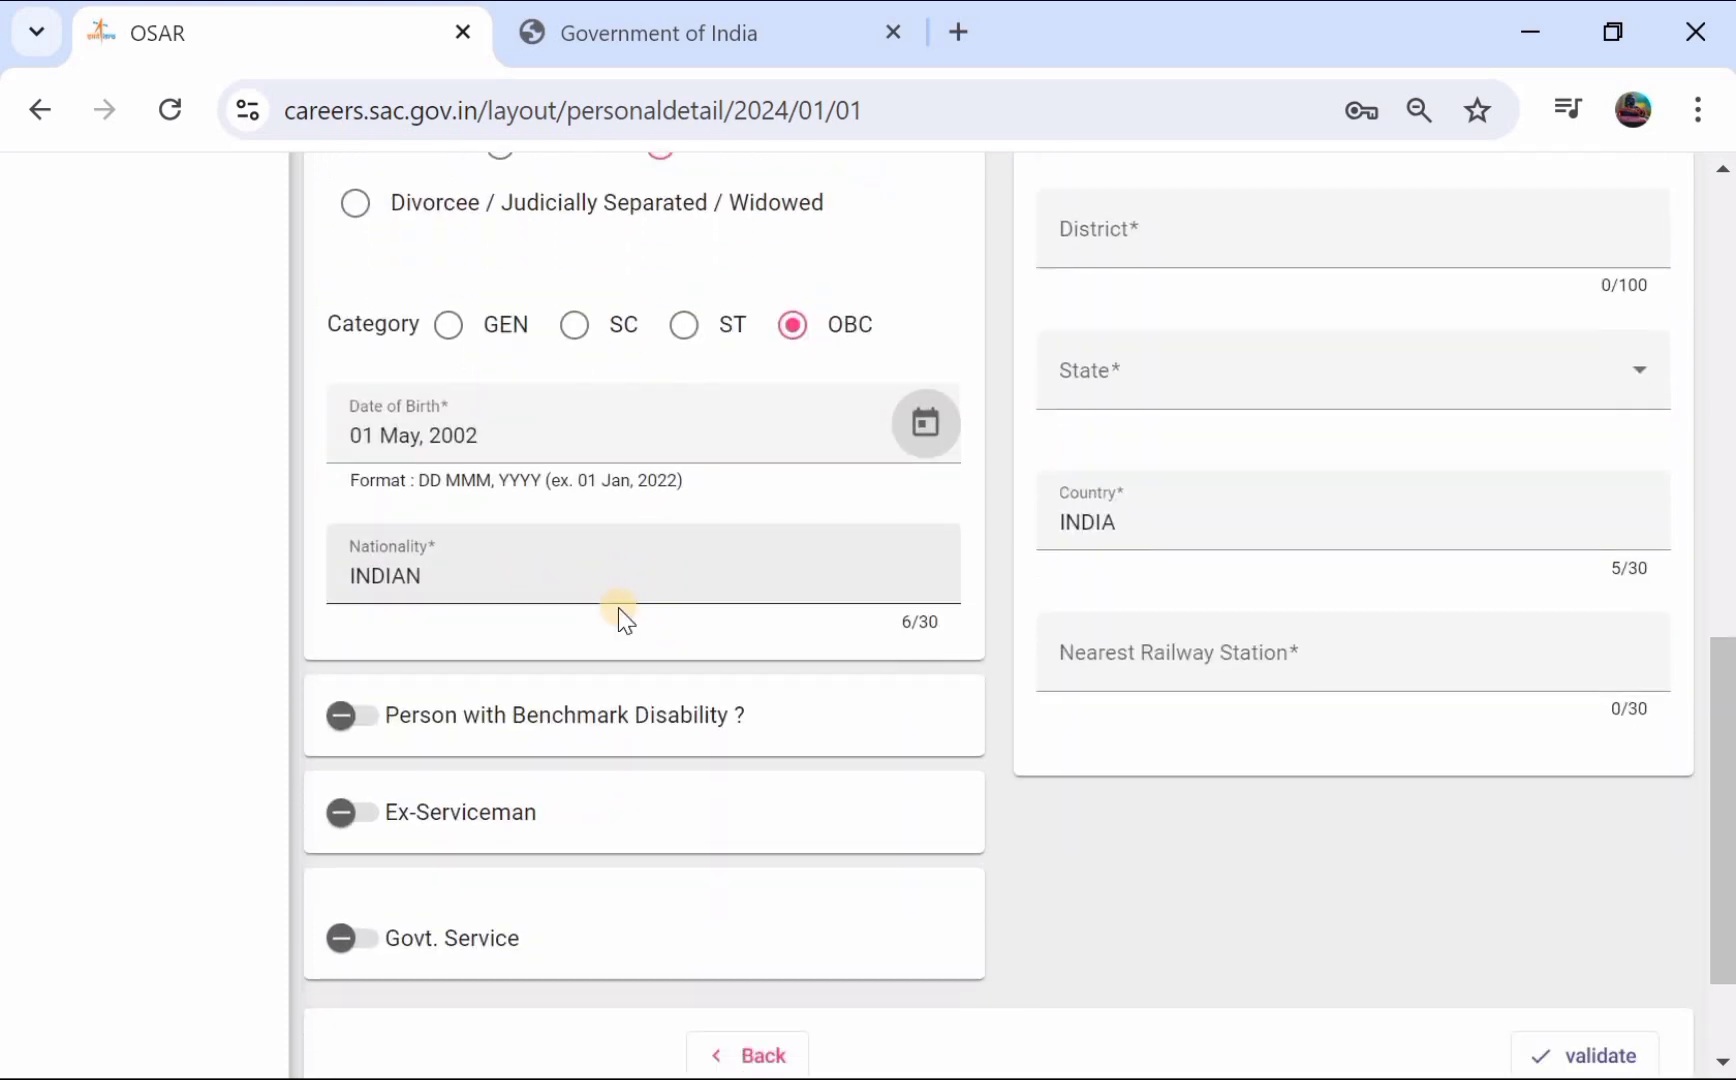
scroll(620, 612, down, 1)
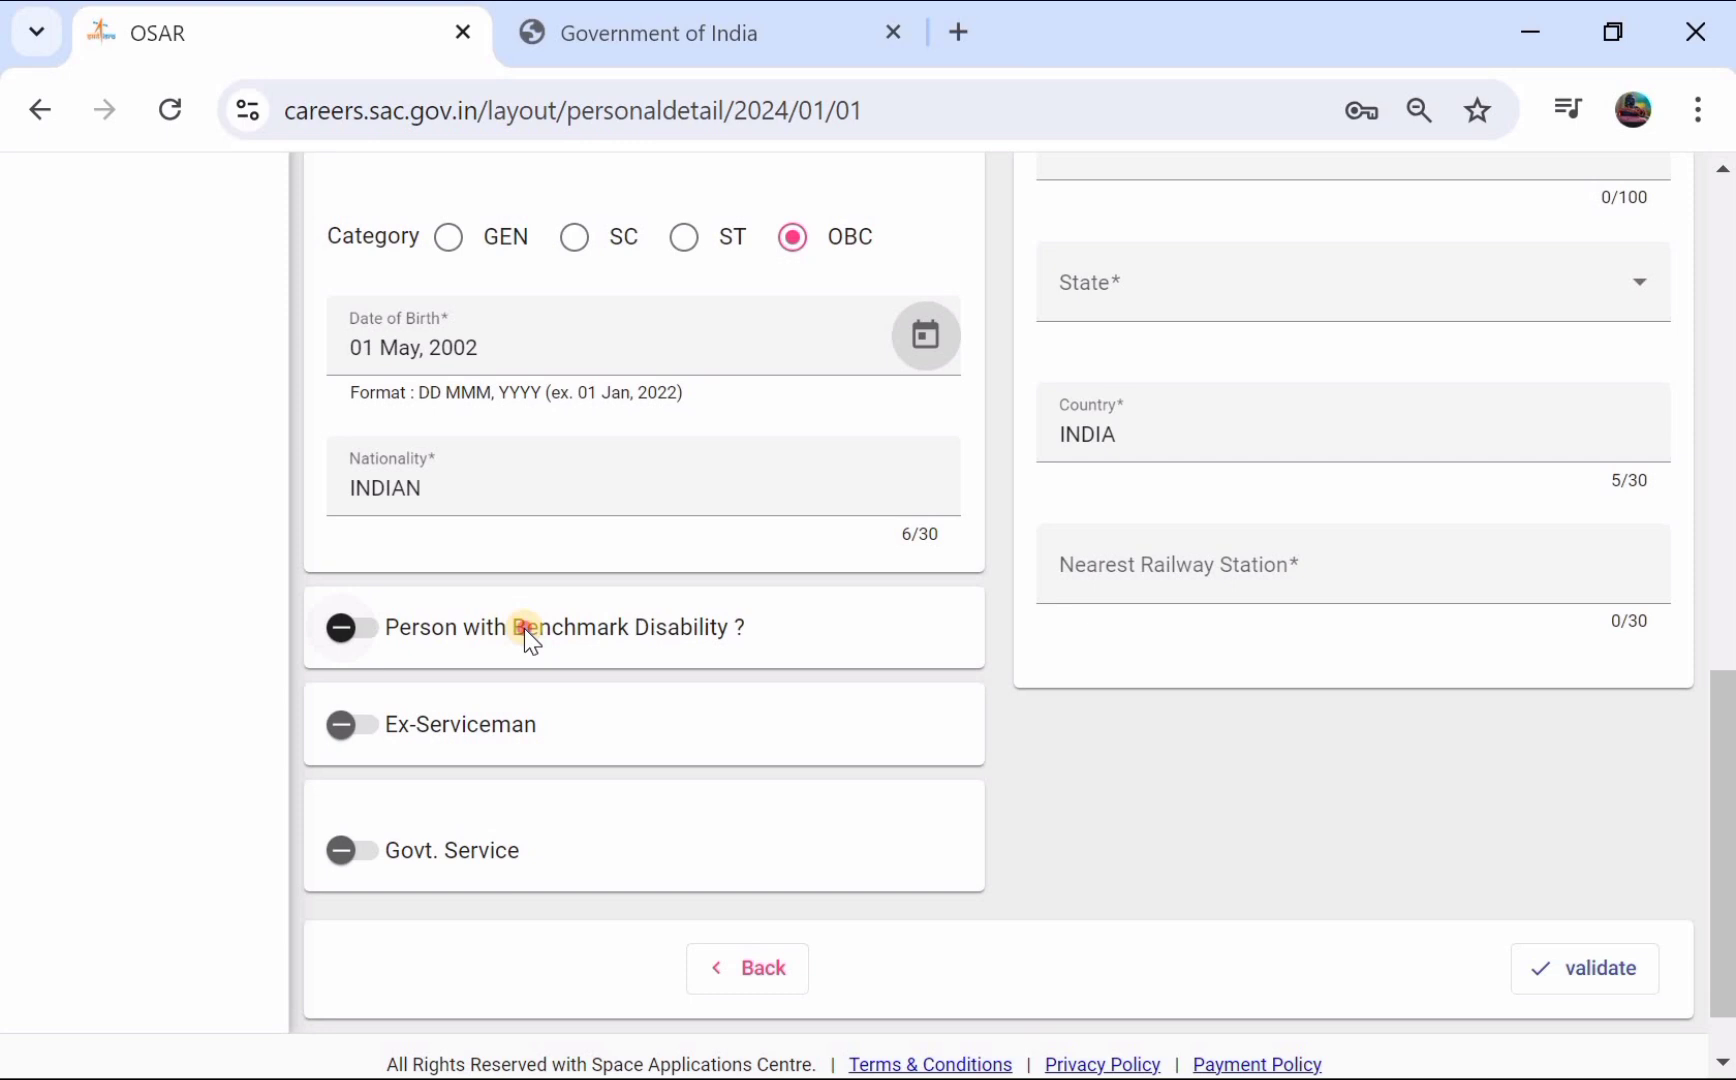
click(524, 628)
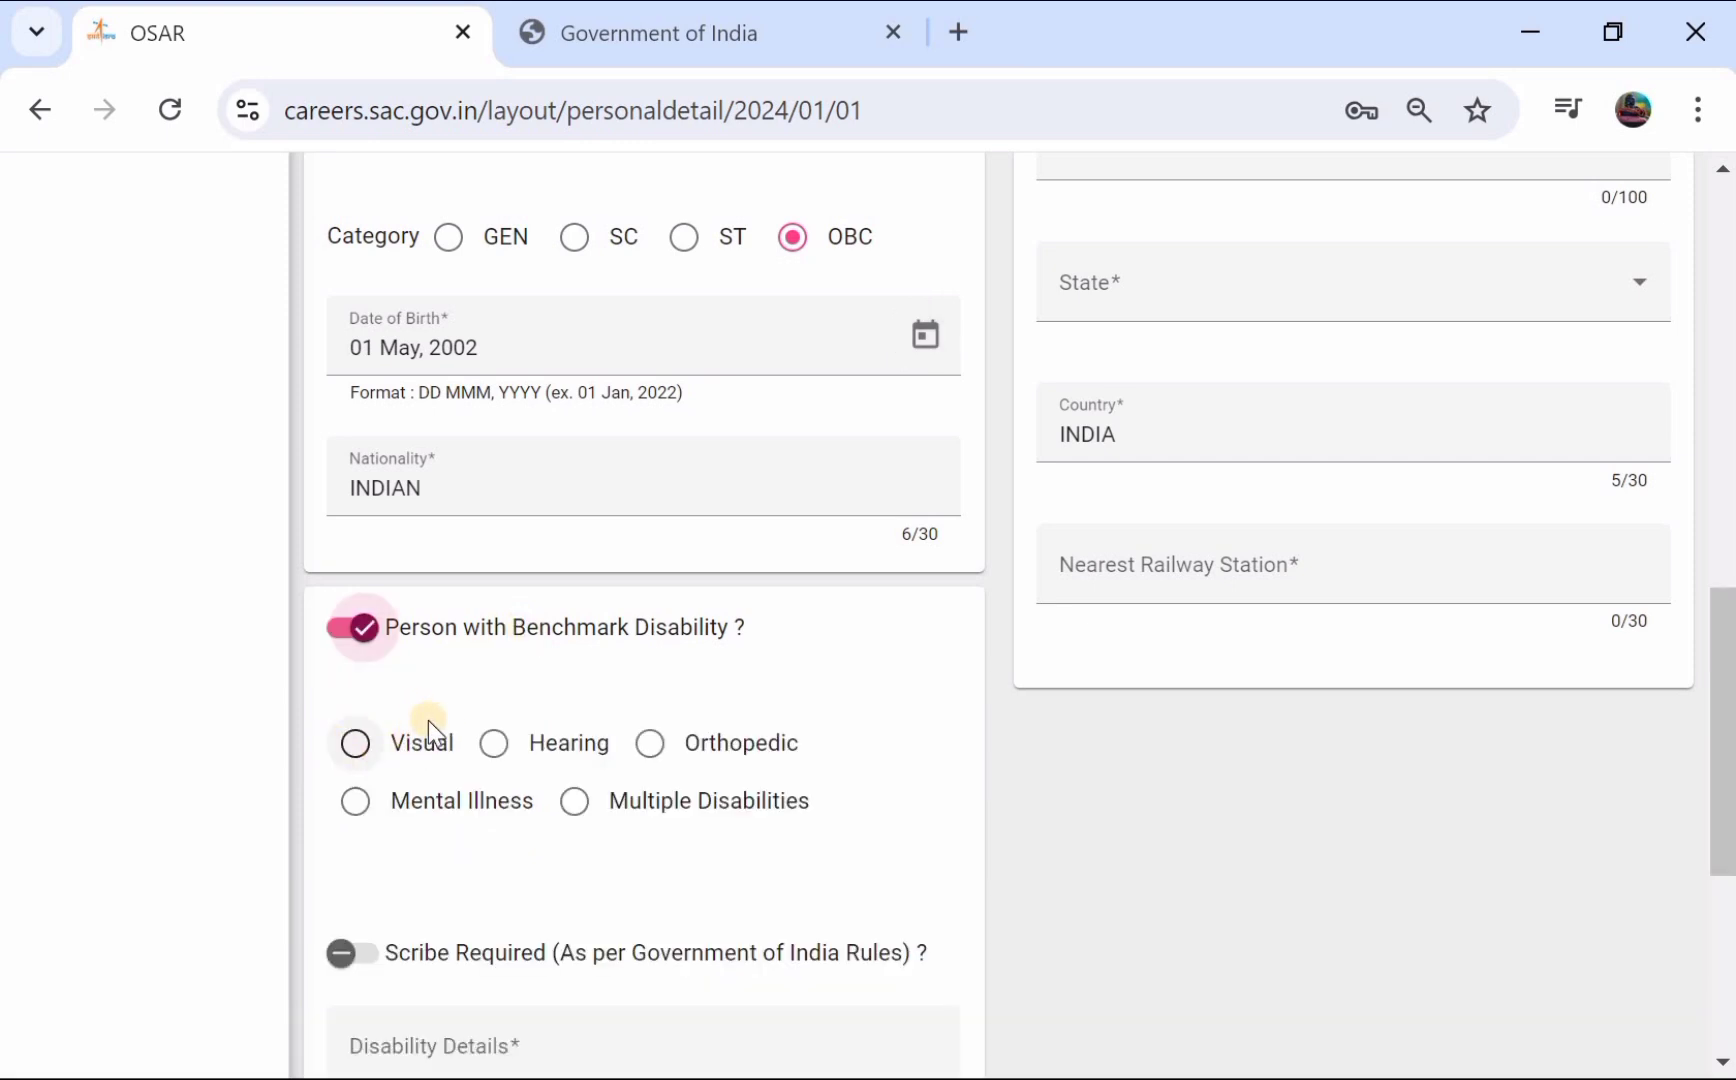
click(370, 645)
scroll(399, 628, down, 1)
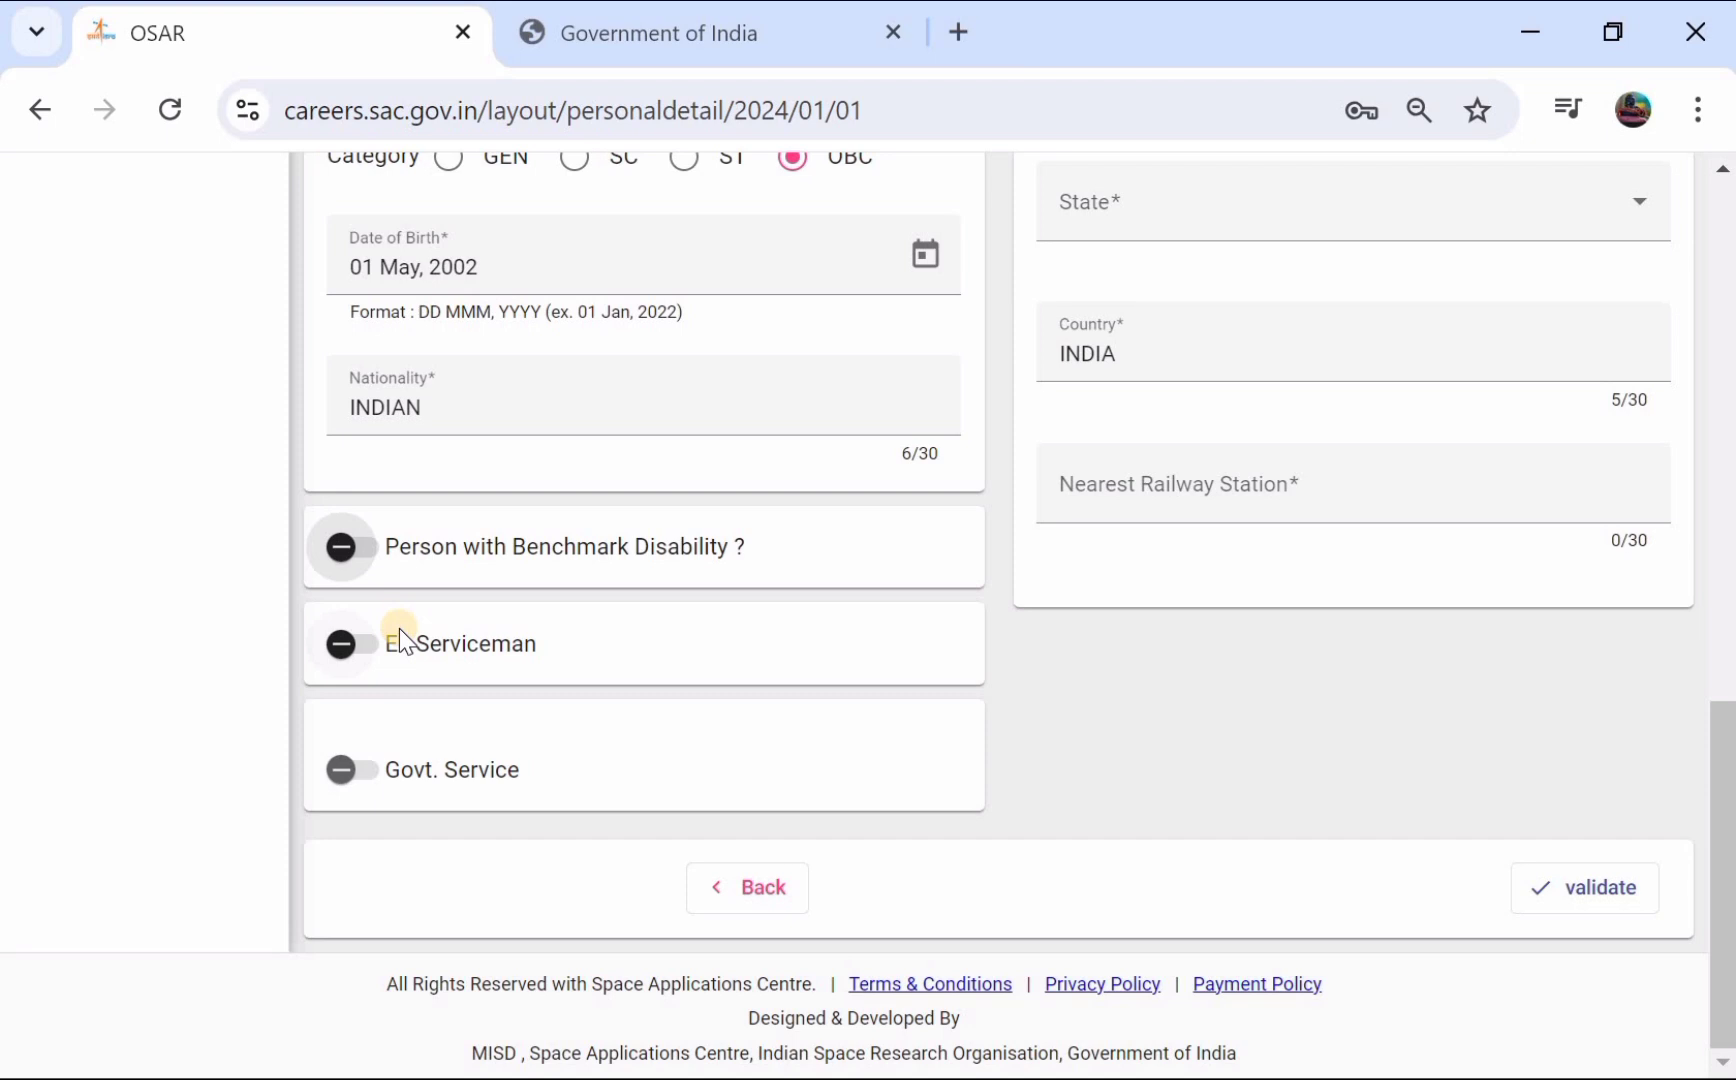
click(399, 630)
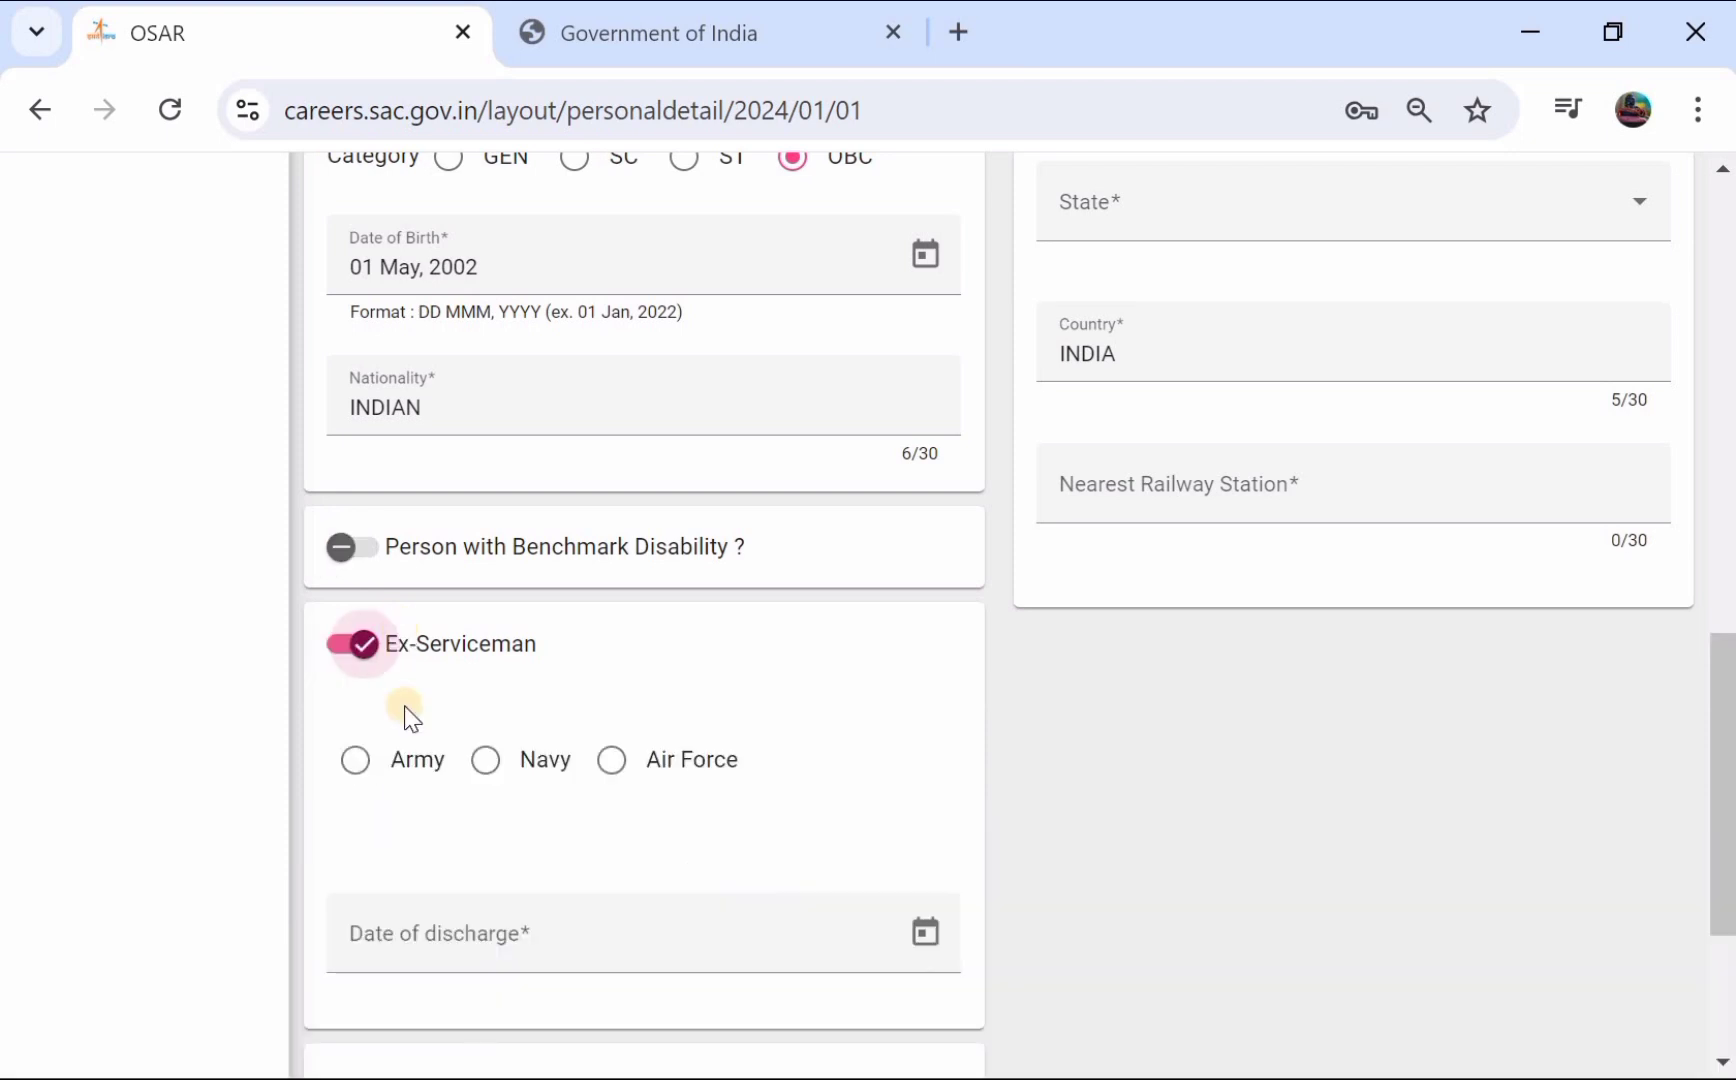
click(355, 665)
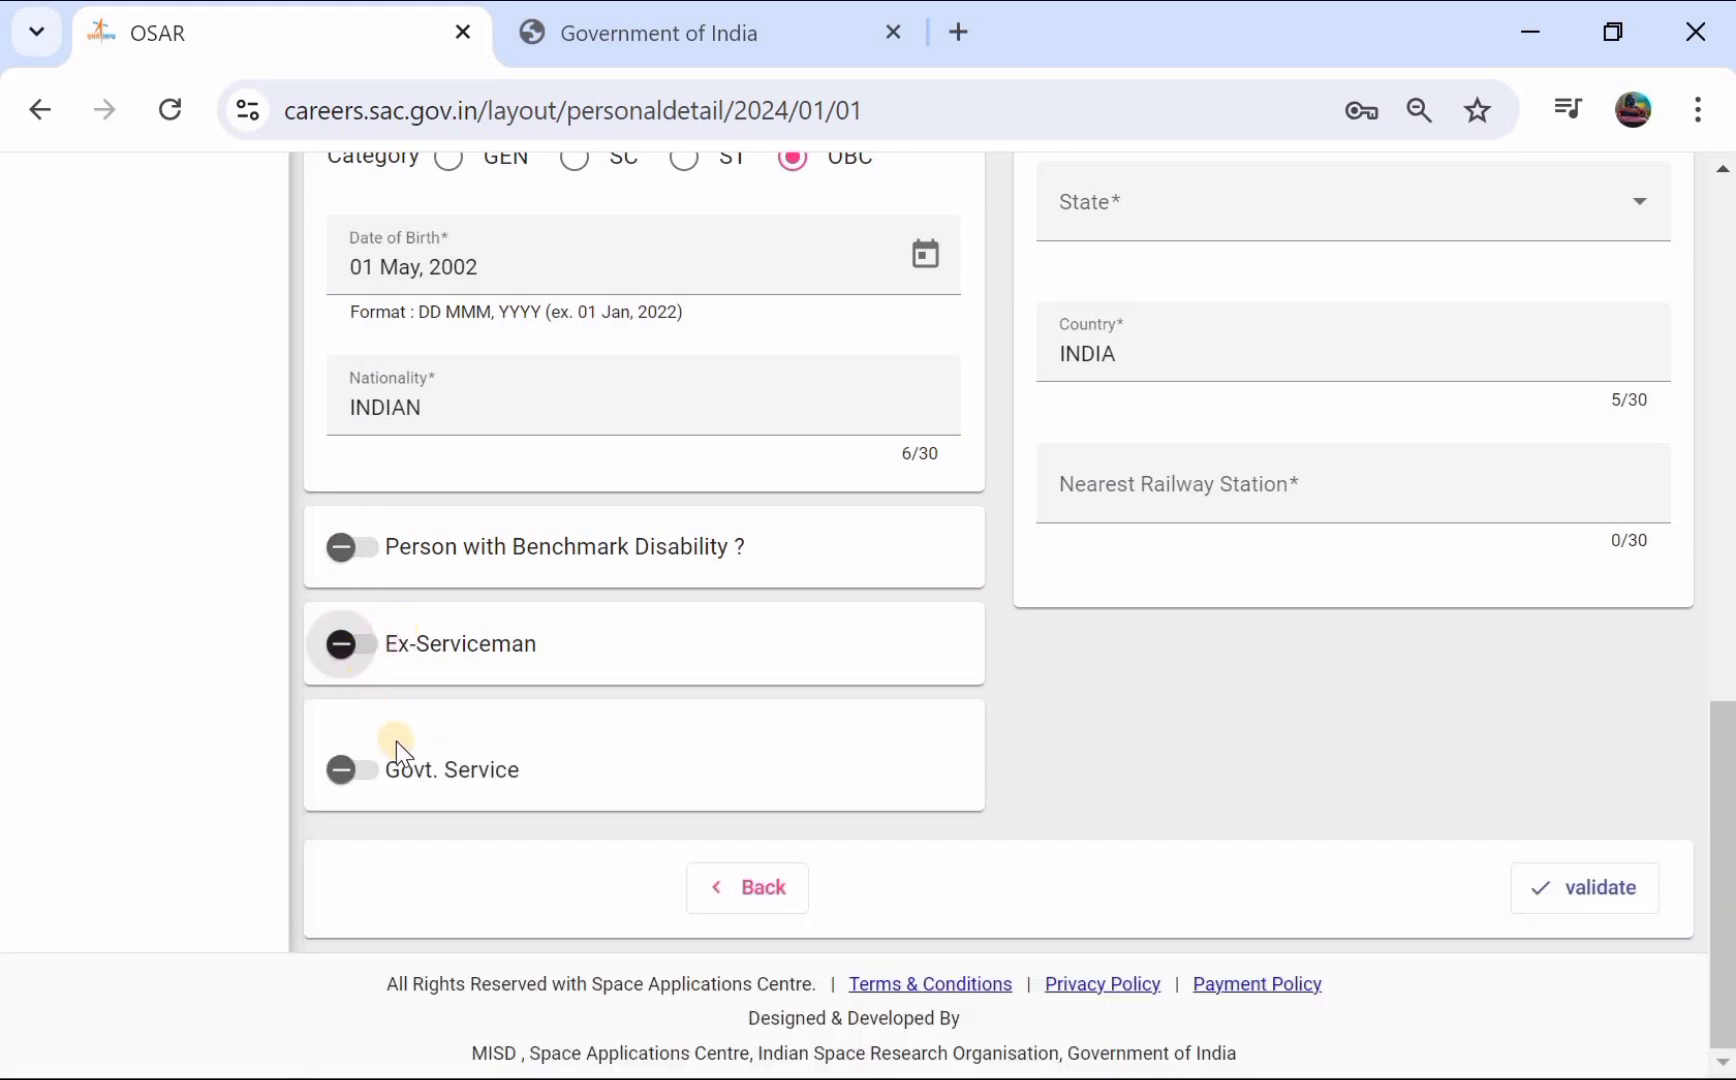
click(404, 771)
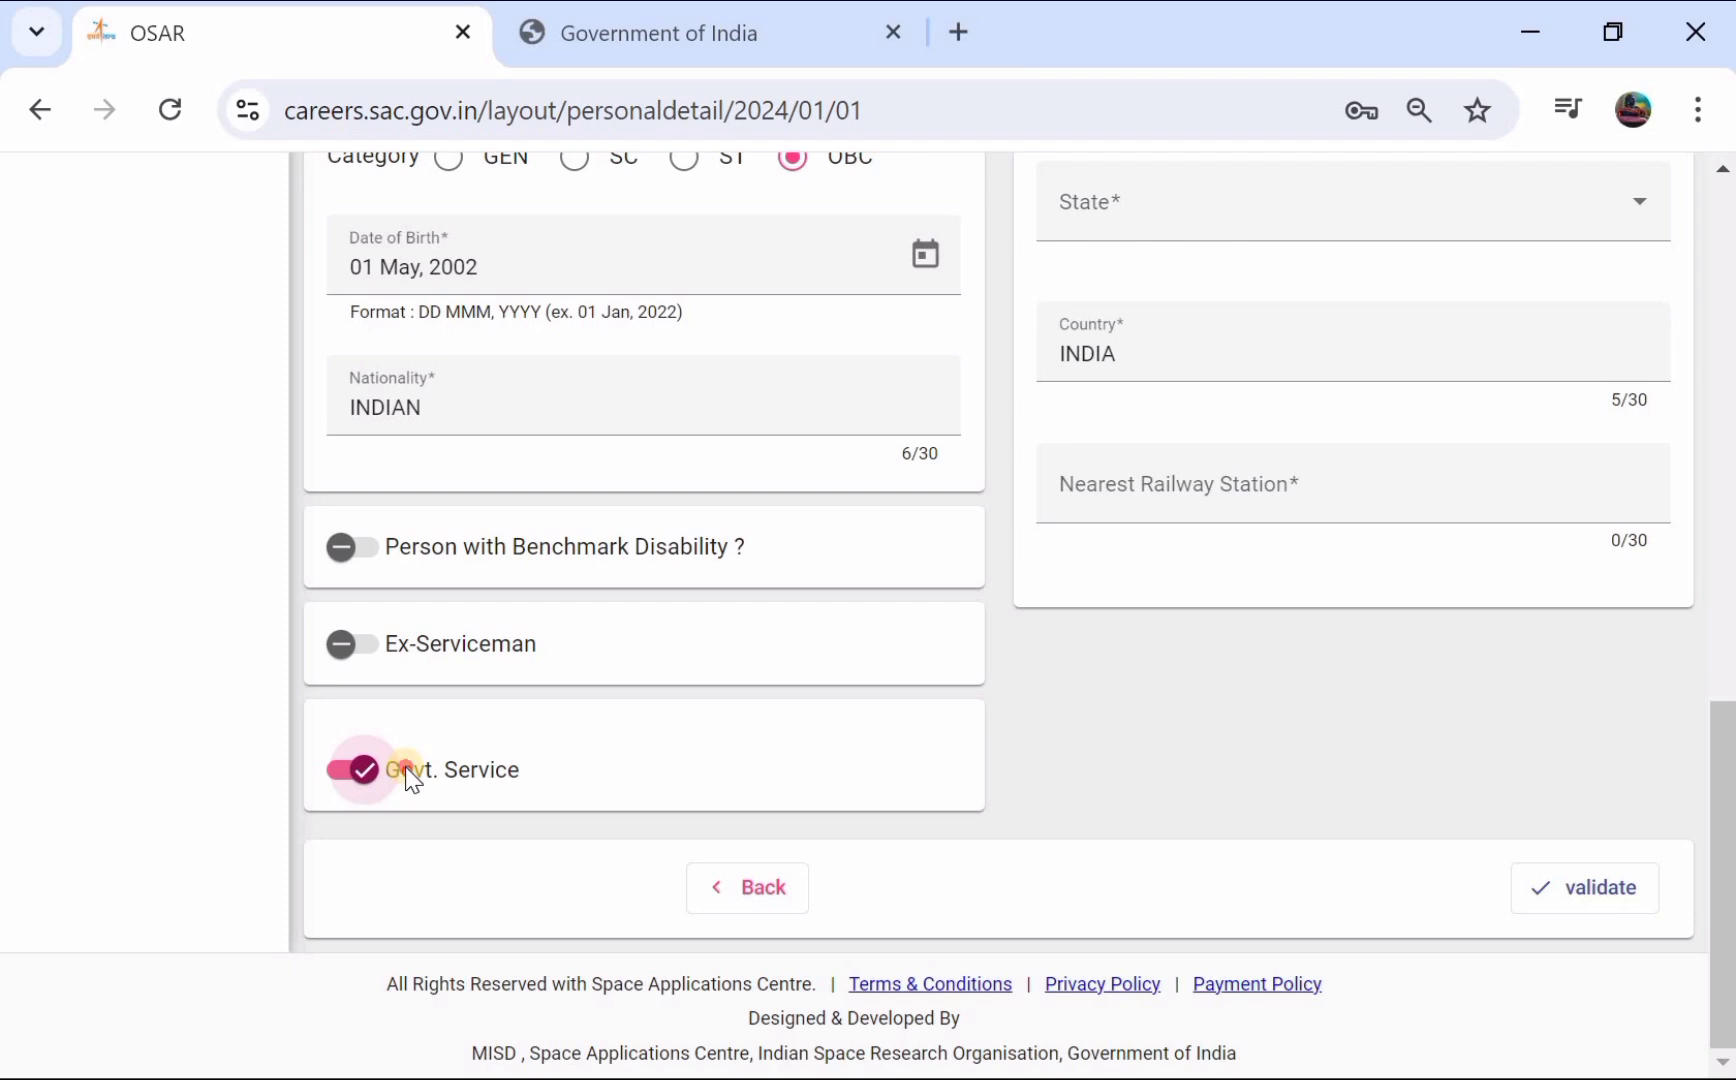
click(404, 772)
scroll(804, 530, up, 5)
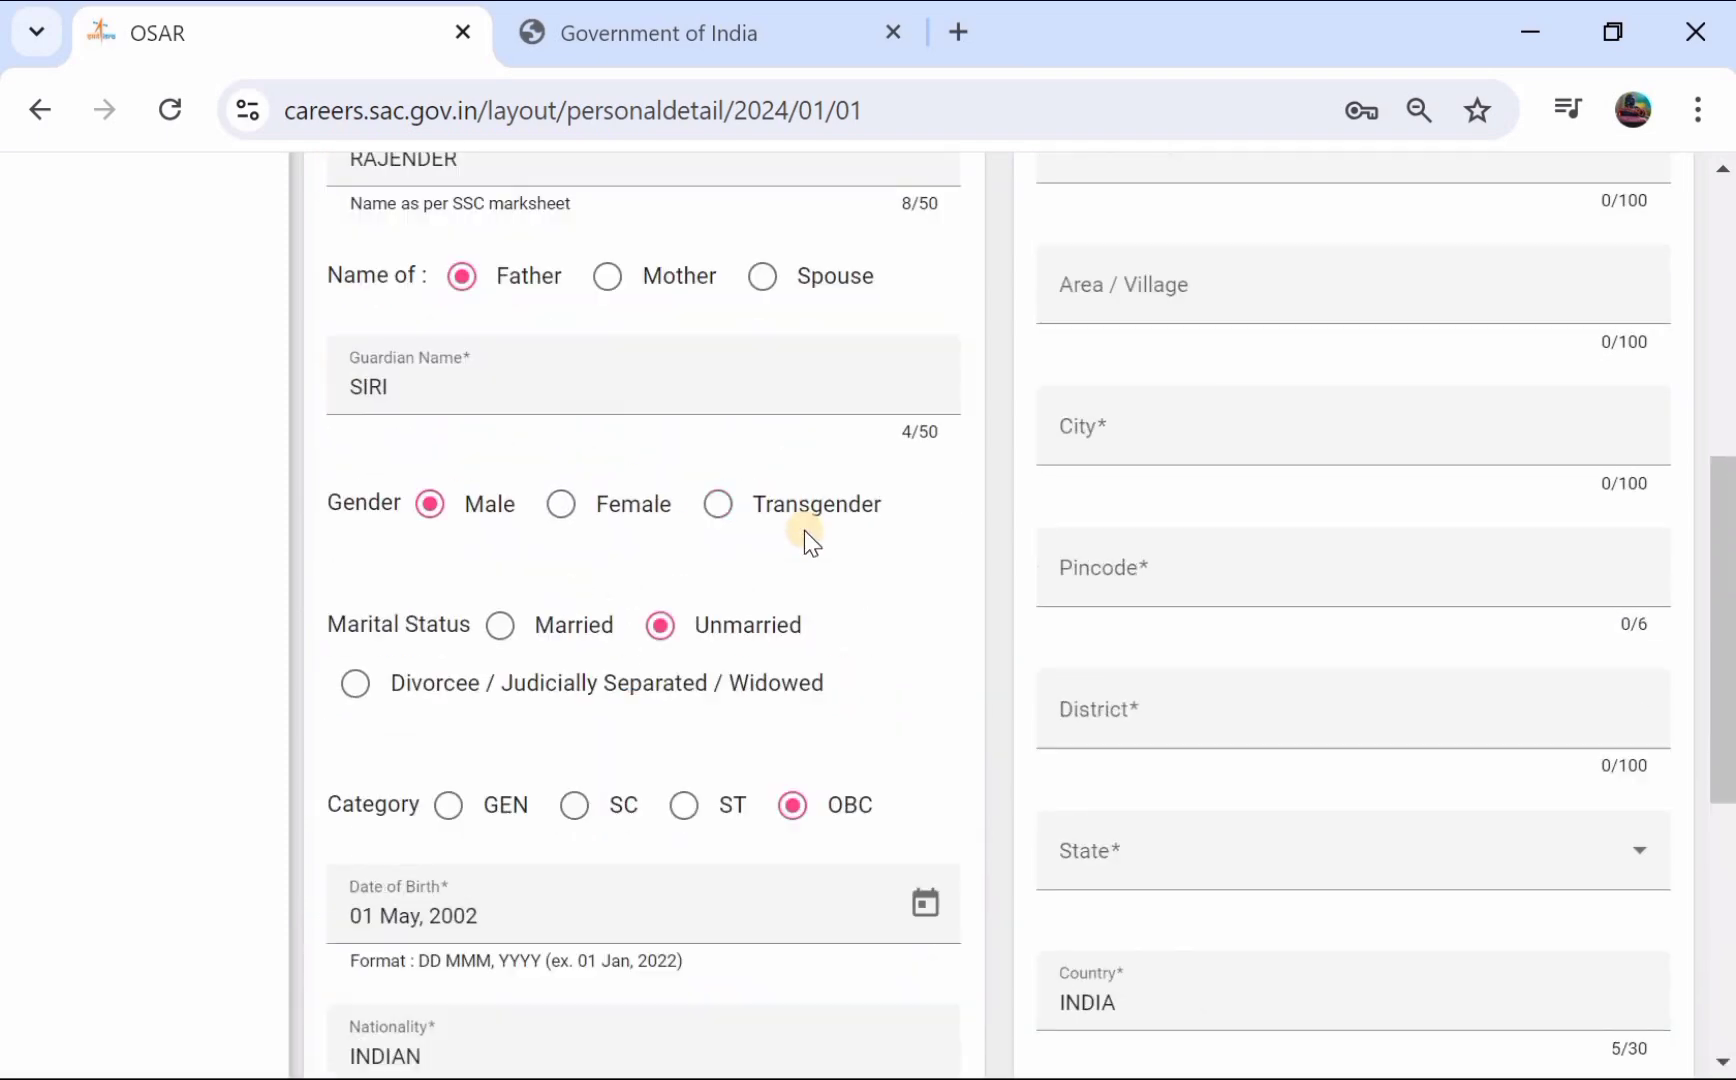
scroll(804, 530, up, 5)
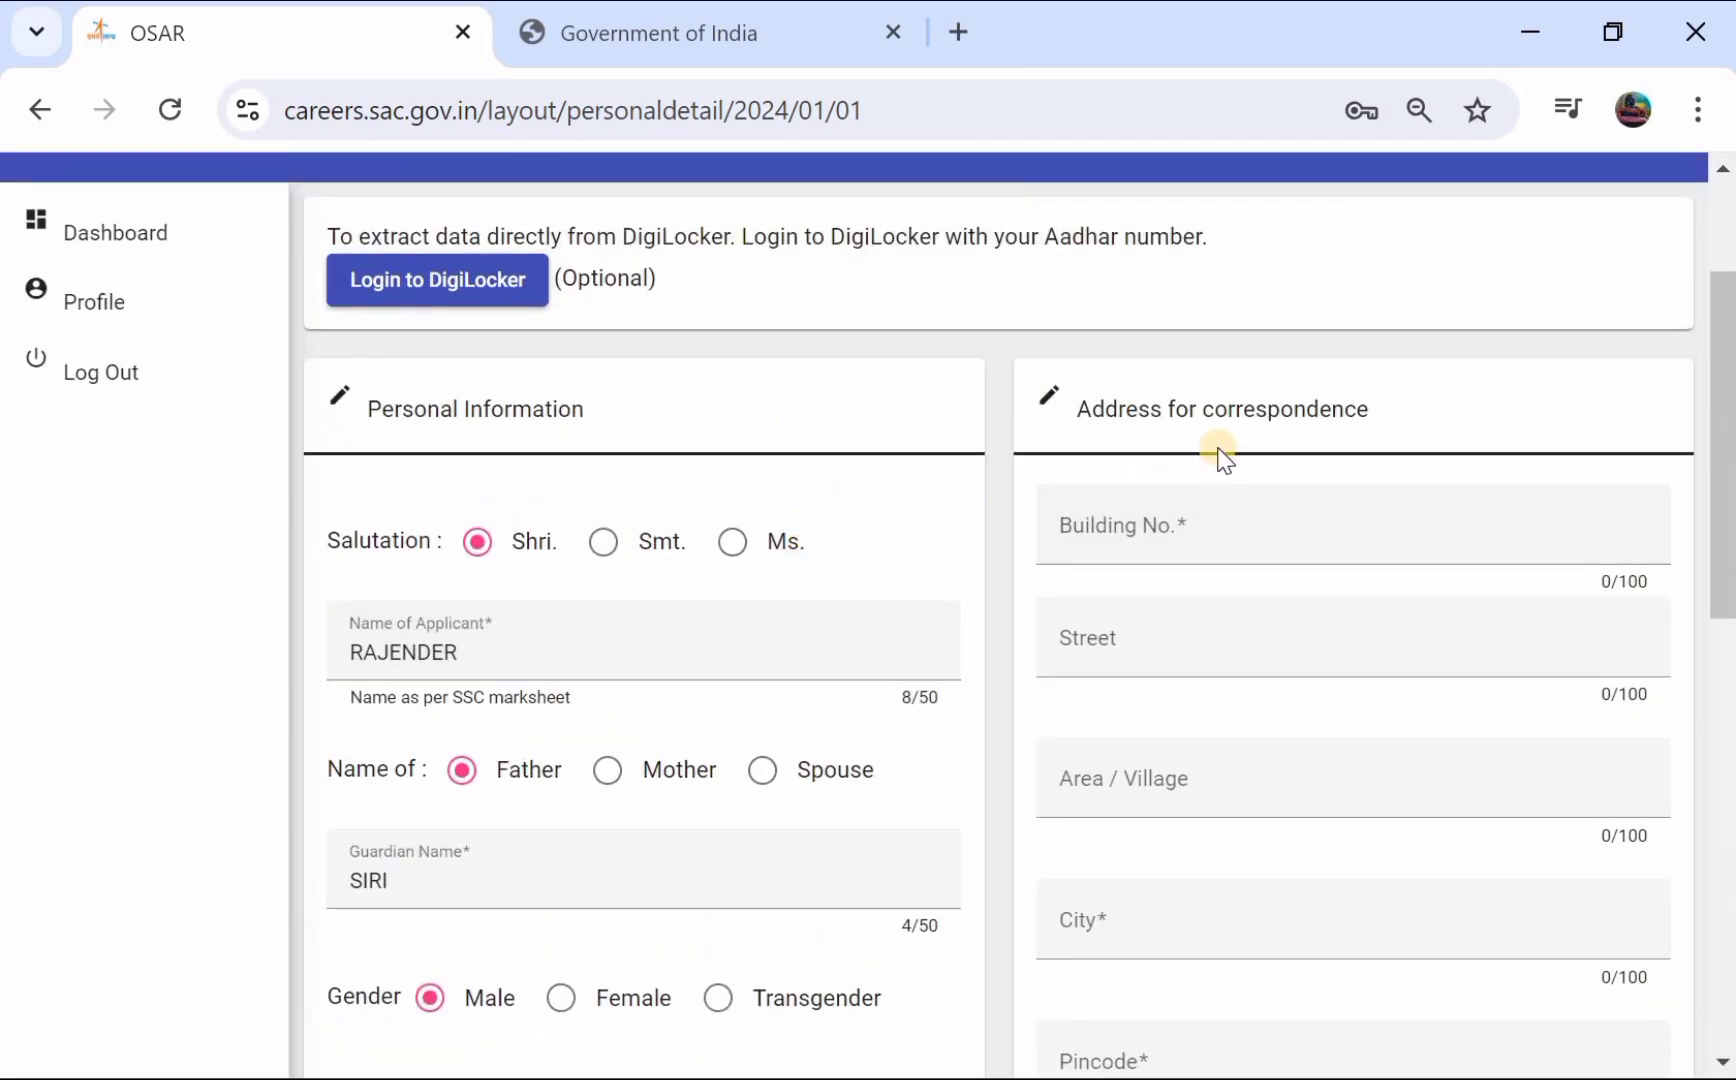
- Enter the building number, street and area/village of the correspondence address
click(1155, 545)
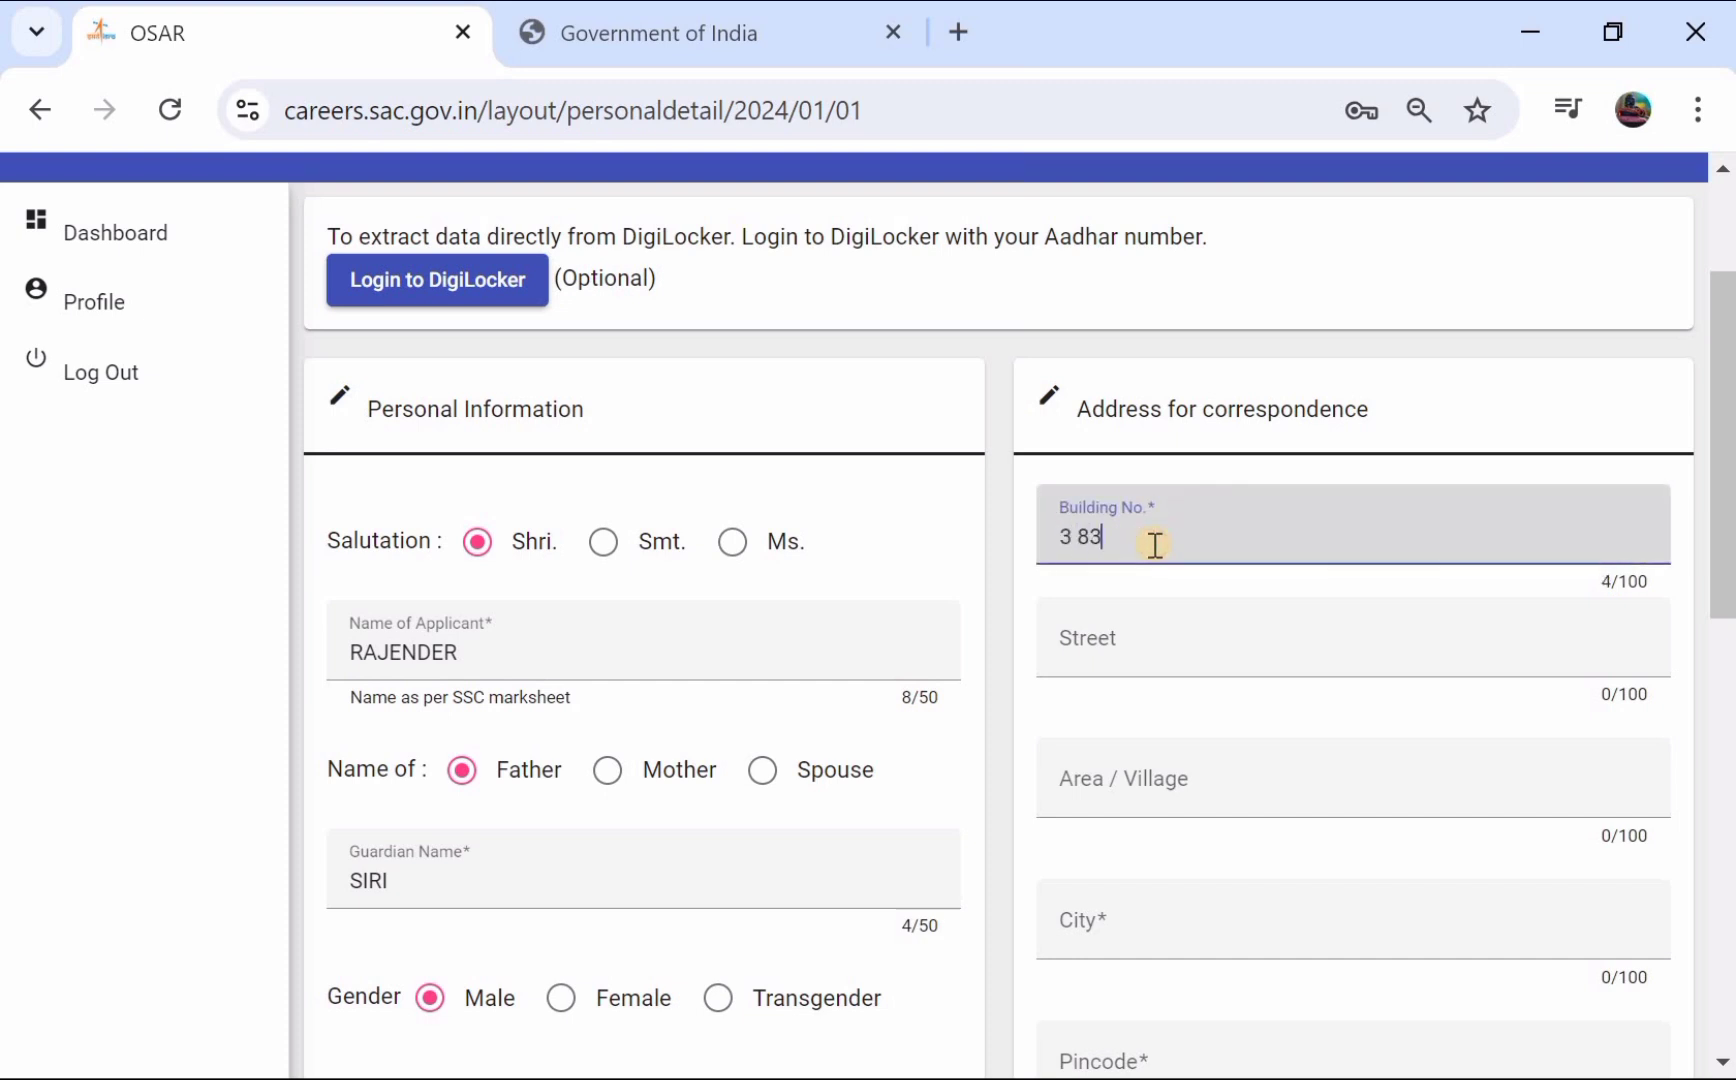
click(1108, 647)
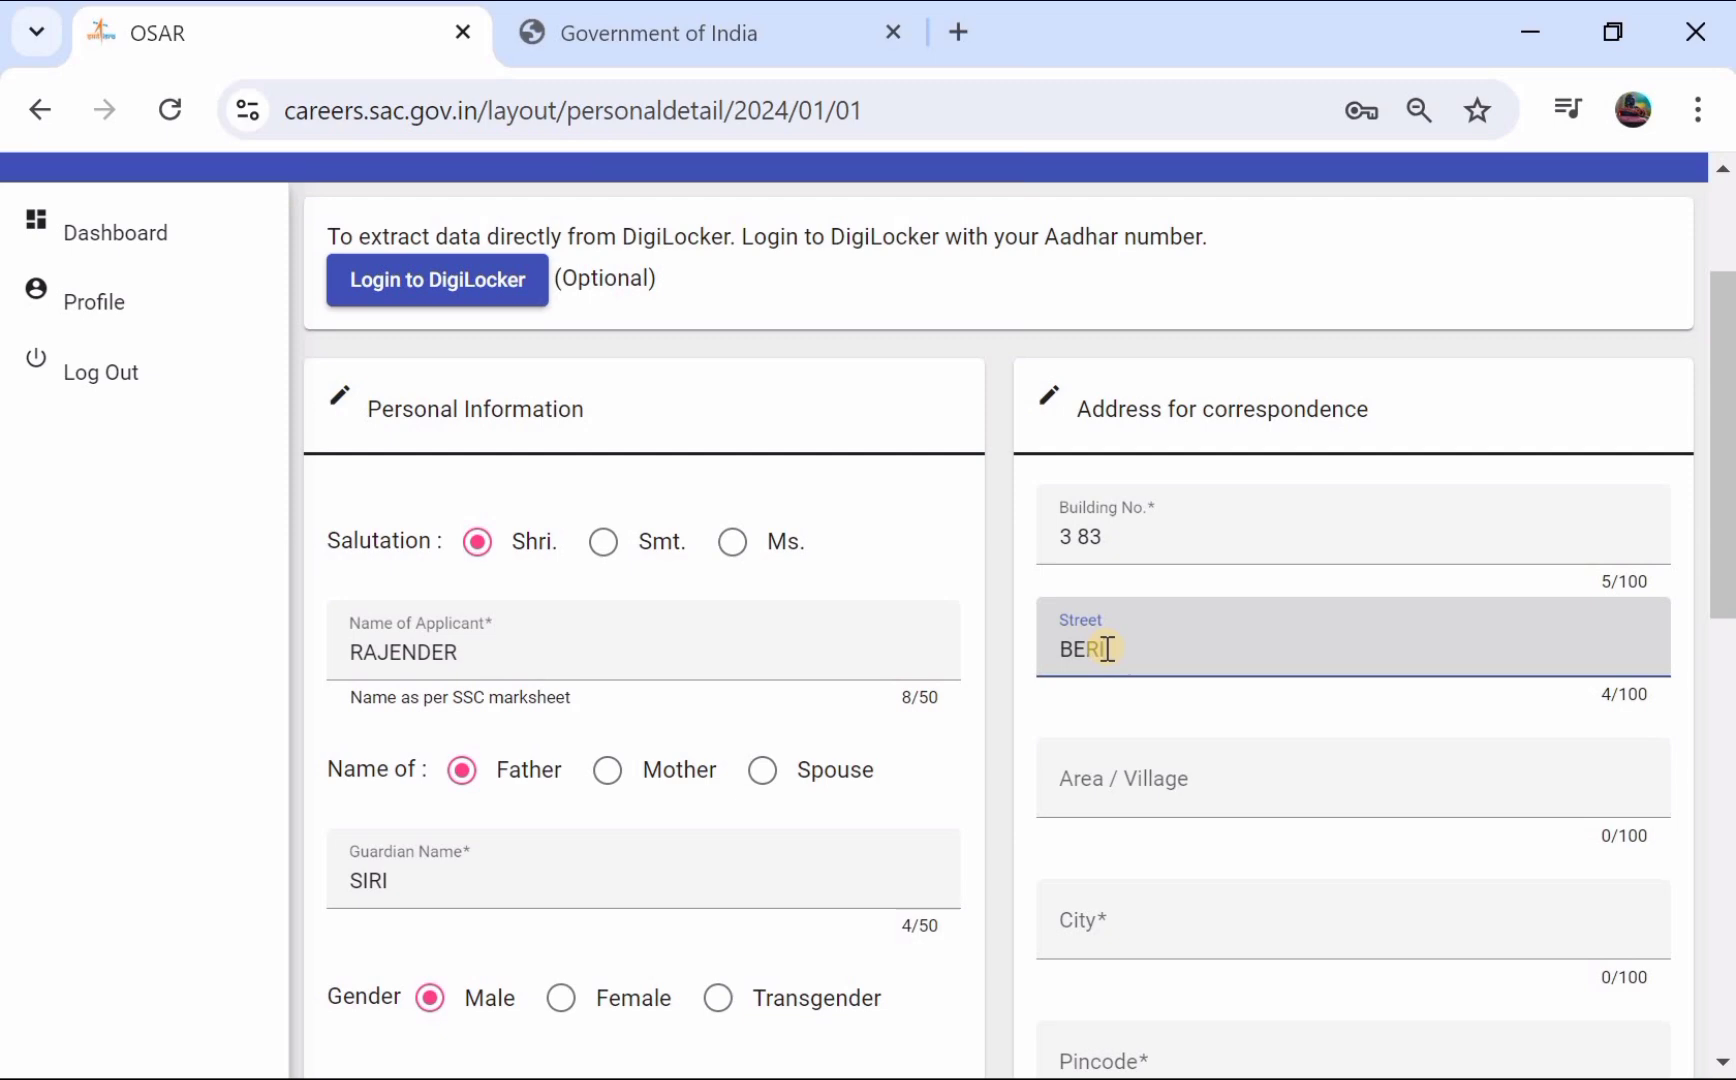
scroll(1108, 648, down, 1)
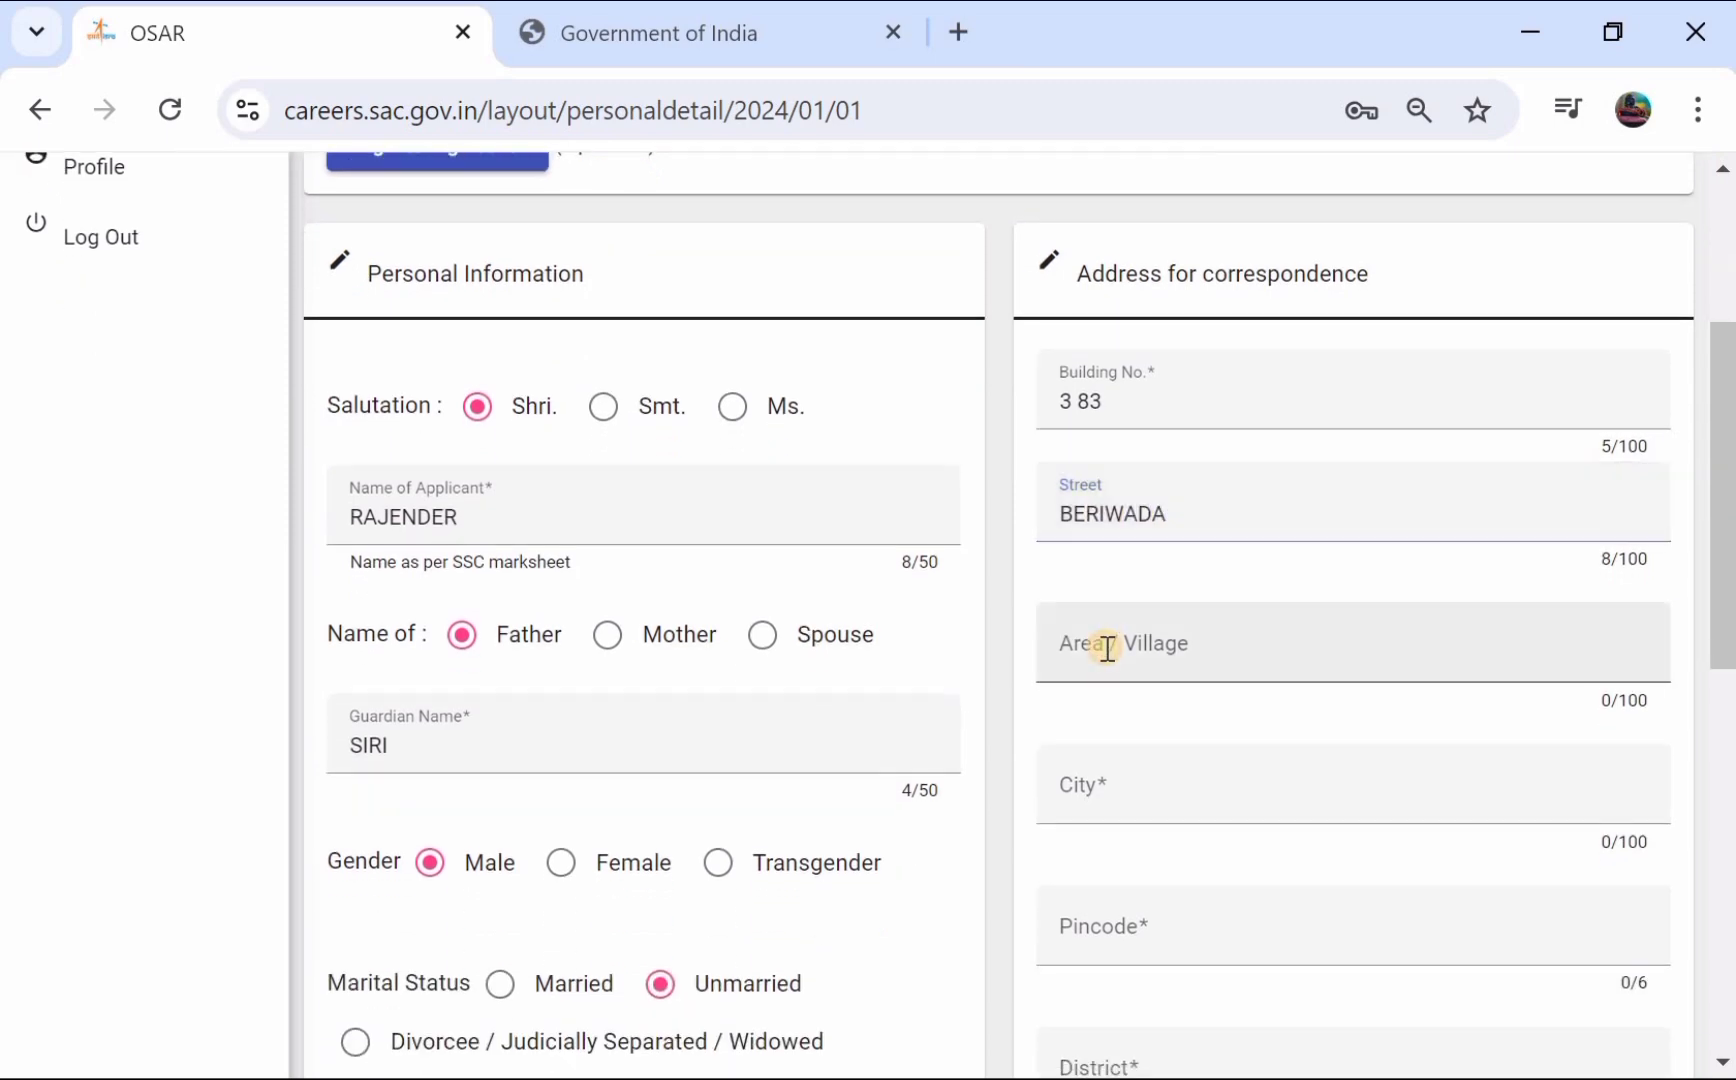
click(1108, 648)
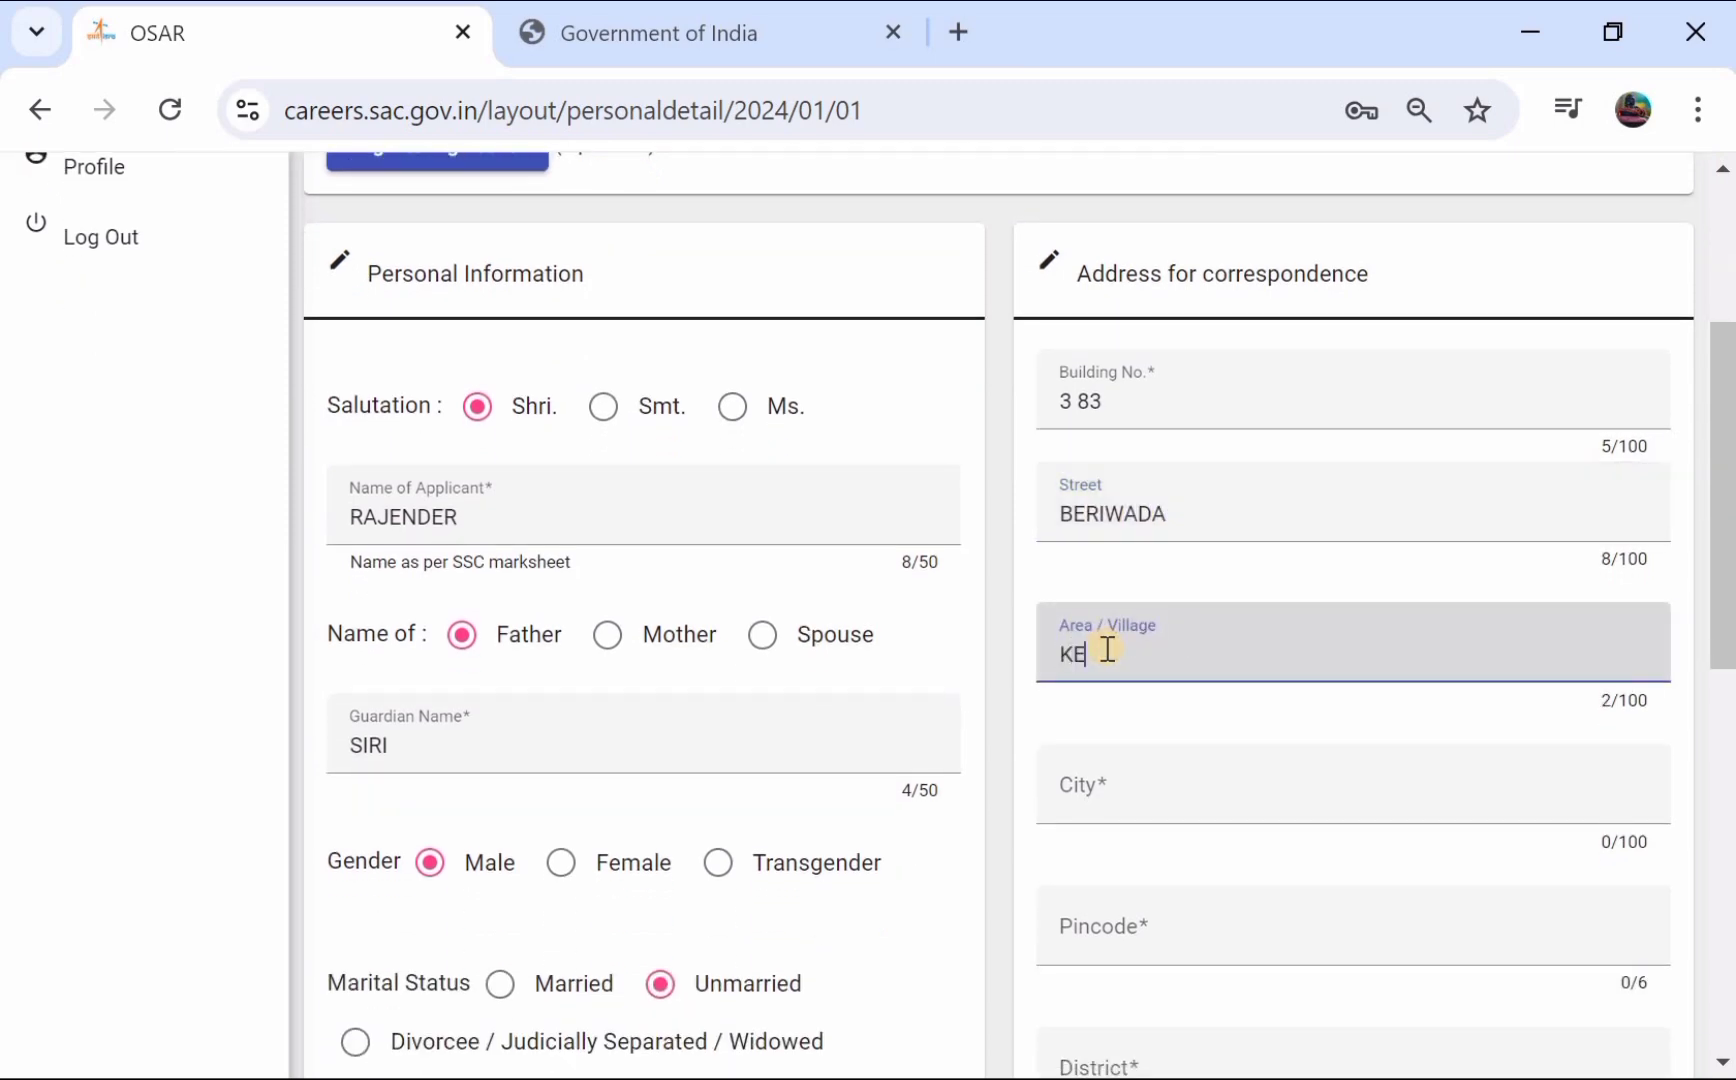
scroll(1105, 648, down, 2)
- Fill in the address city, pincode and district
click(1206, 564)
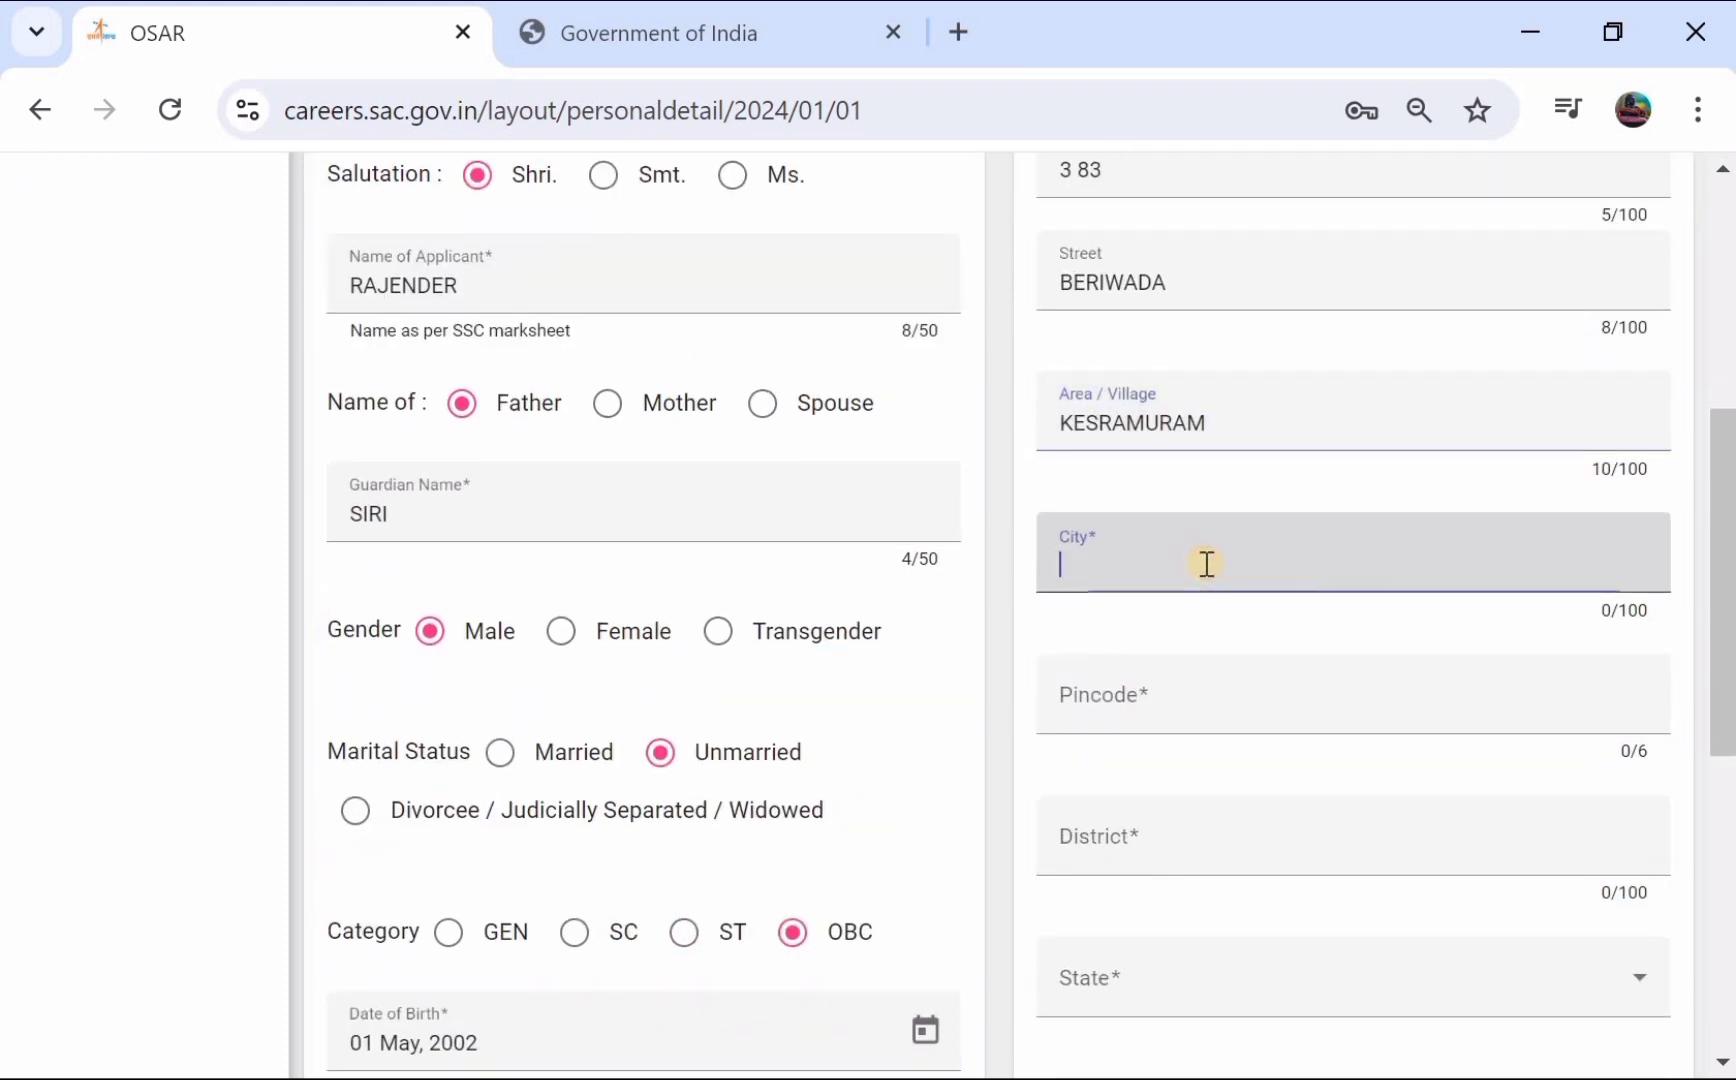
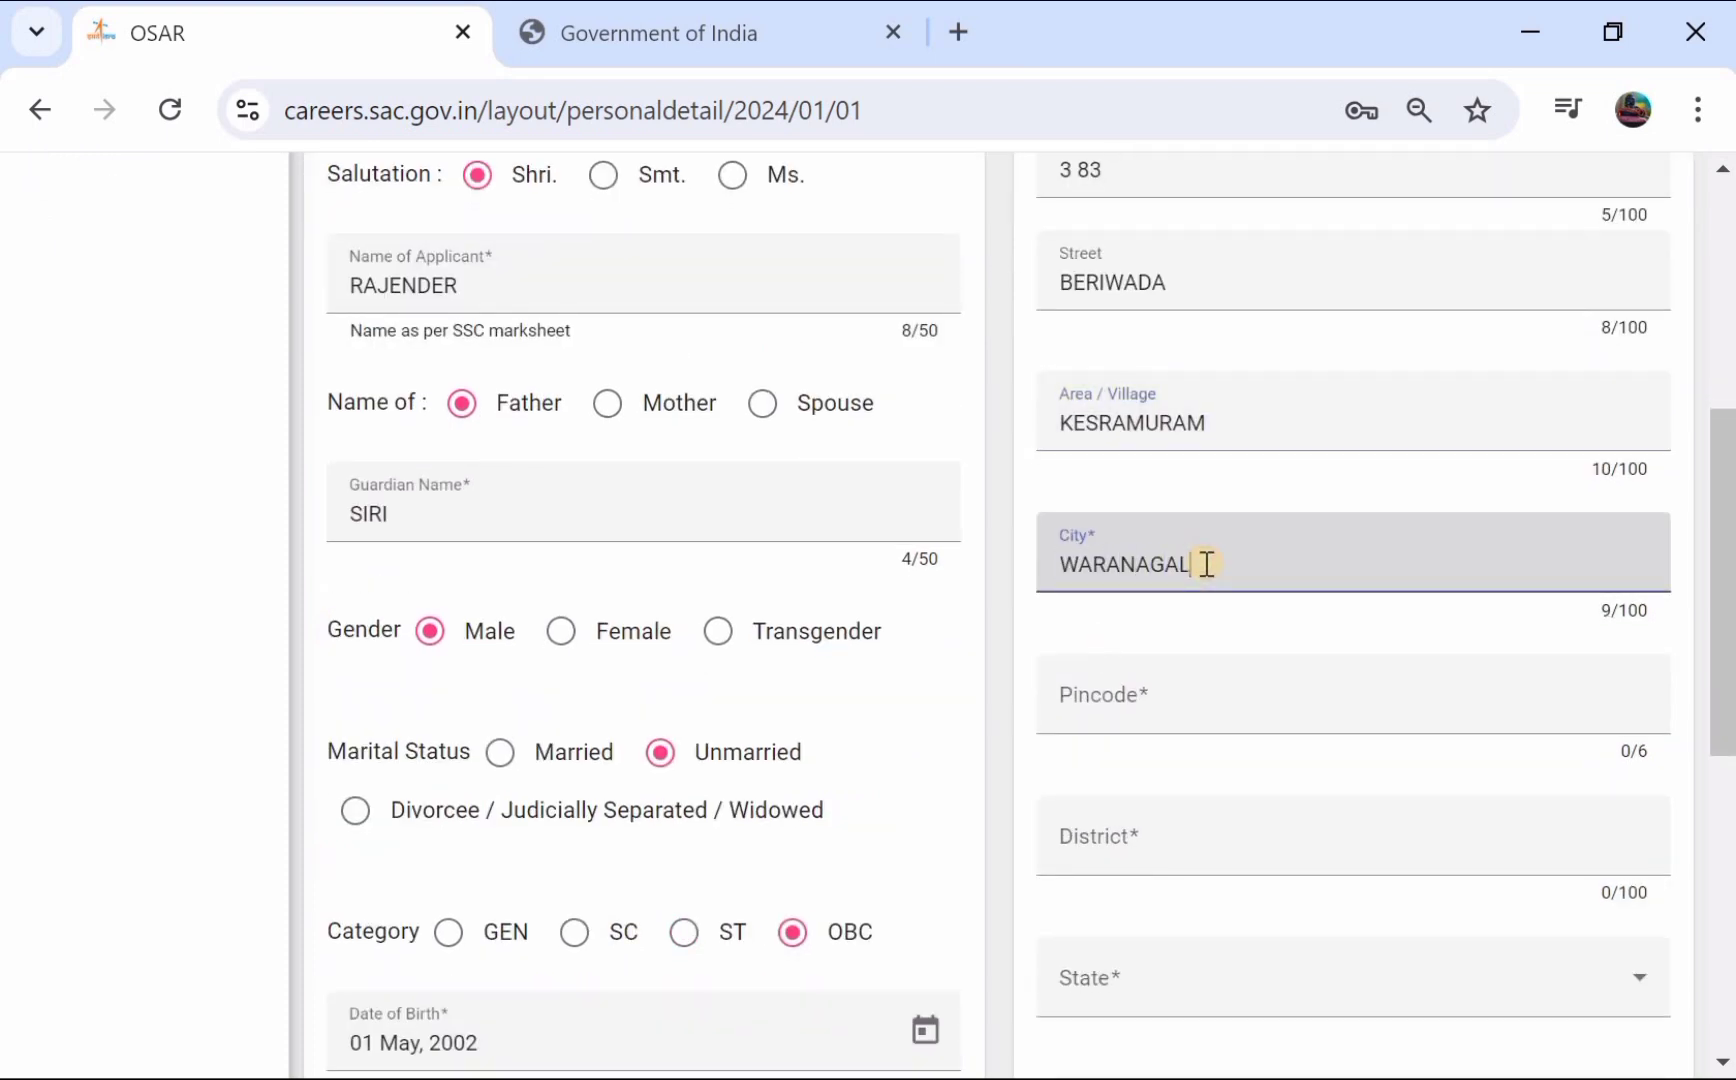
scroll(1207, 564, down, 2)
click(1284, 504)
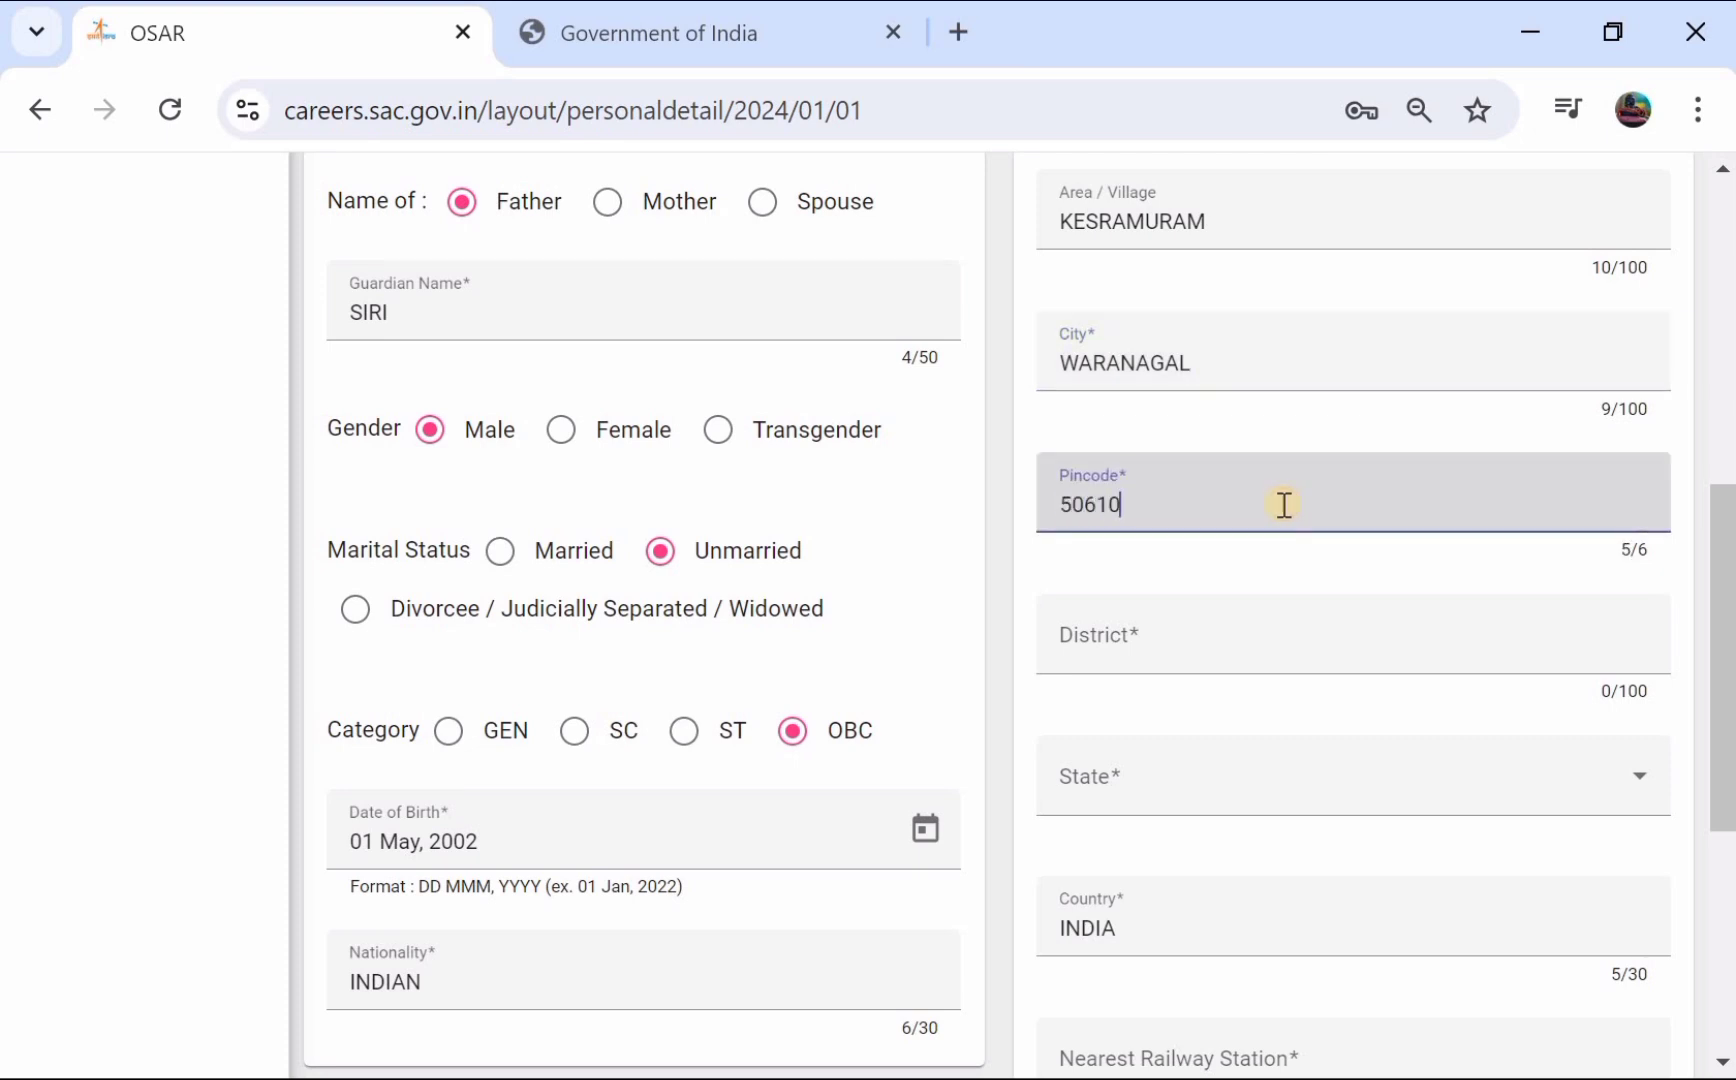
scroll(1284, 504, down, 1)
click(1284, 504)
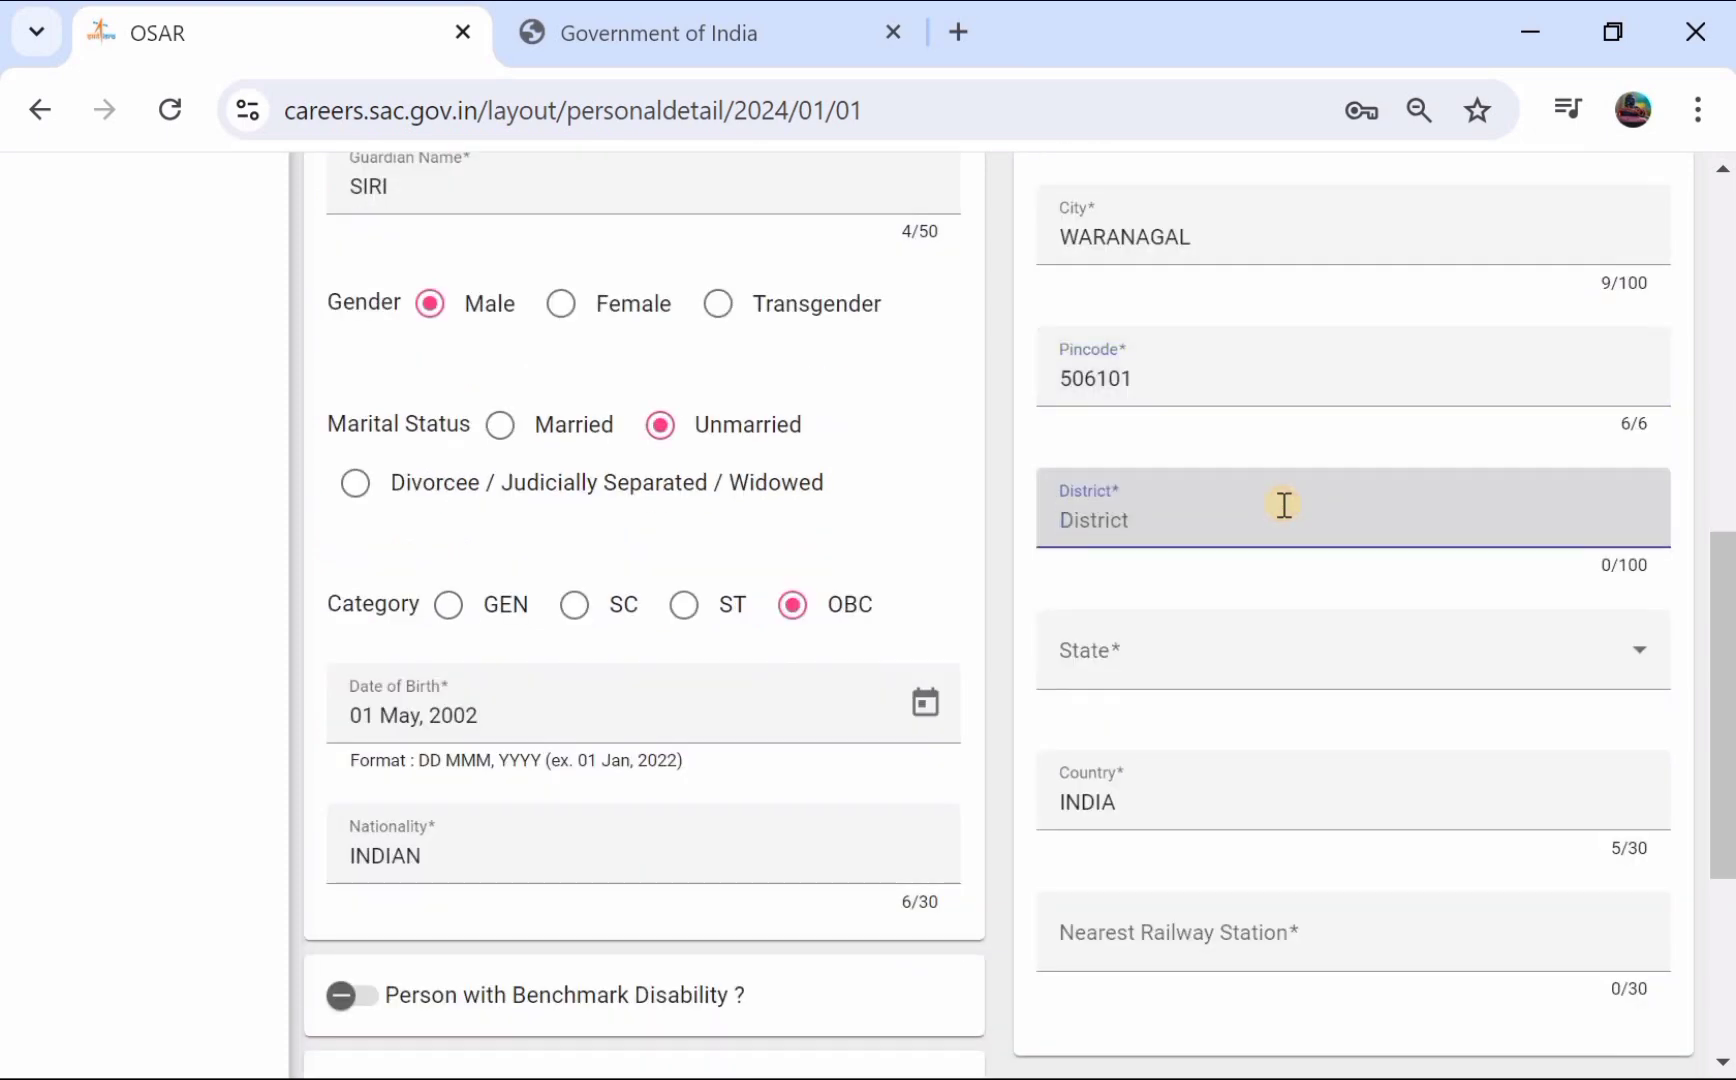
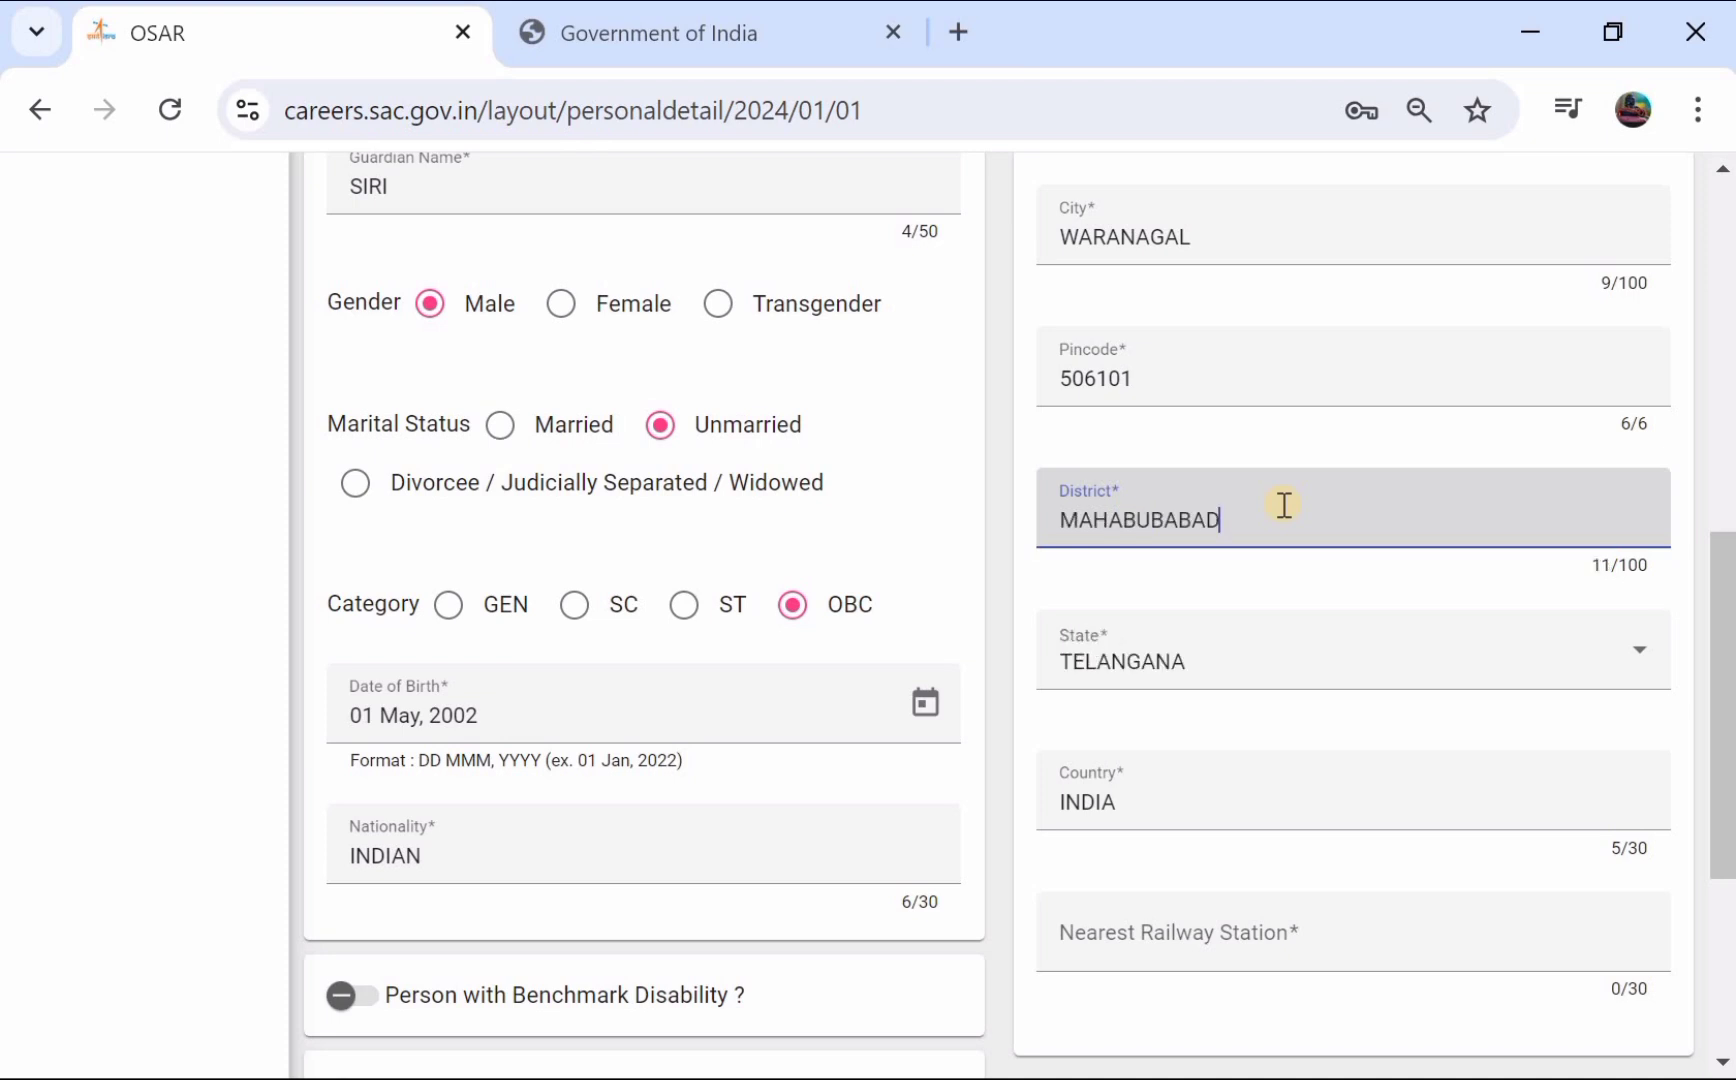
scroll(1284, 504, down, 2)
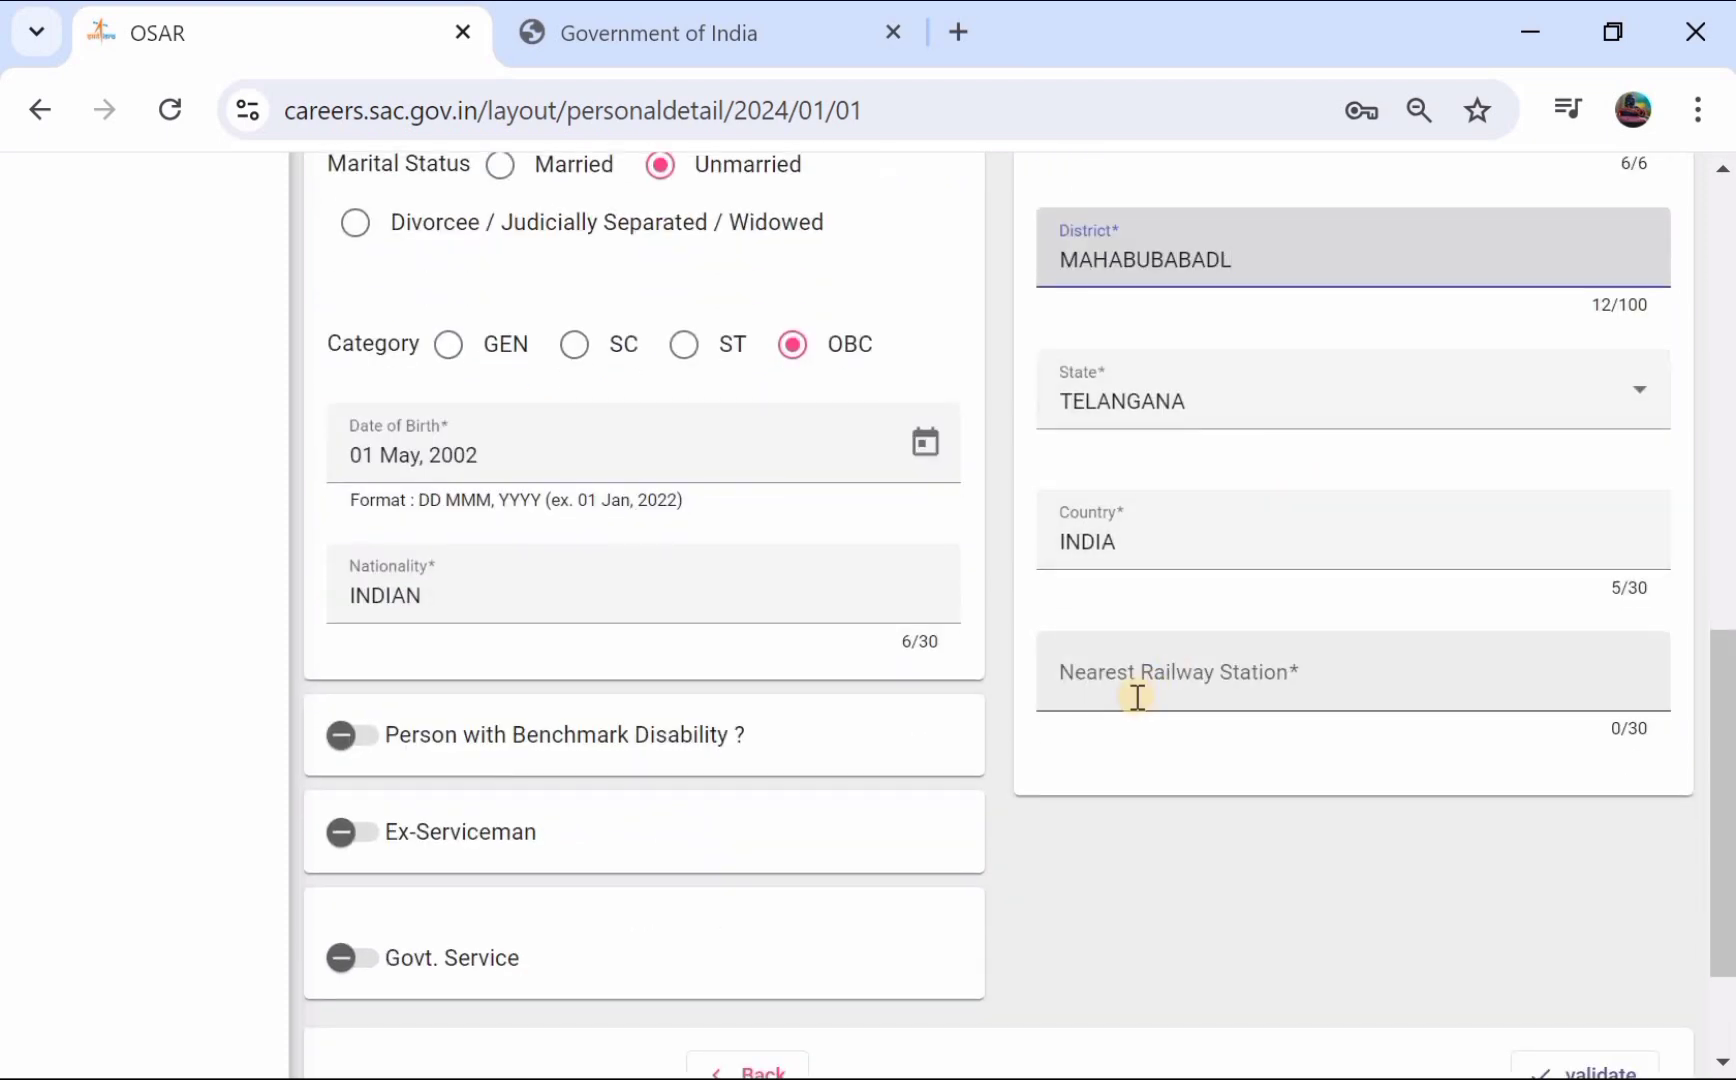
- Enter the nearest railway station and save the personal details
click(1216, 682)
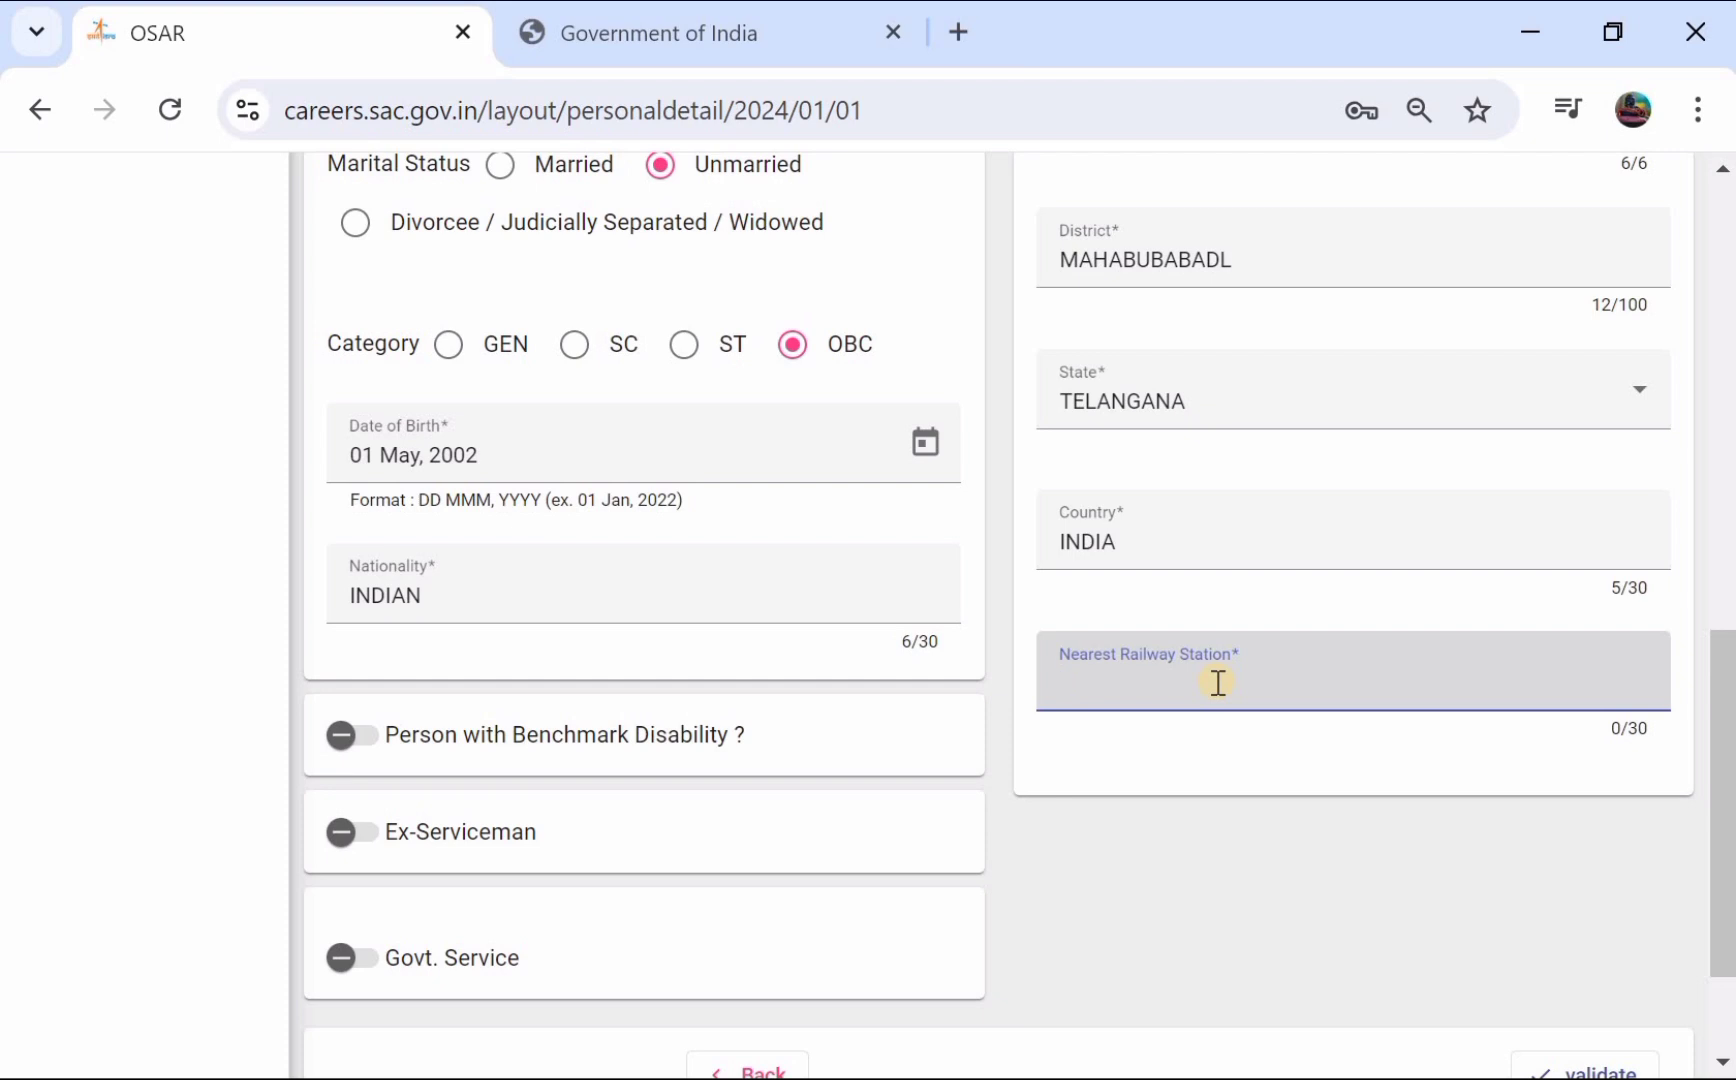
text(KES)
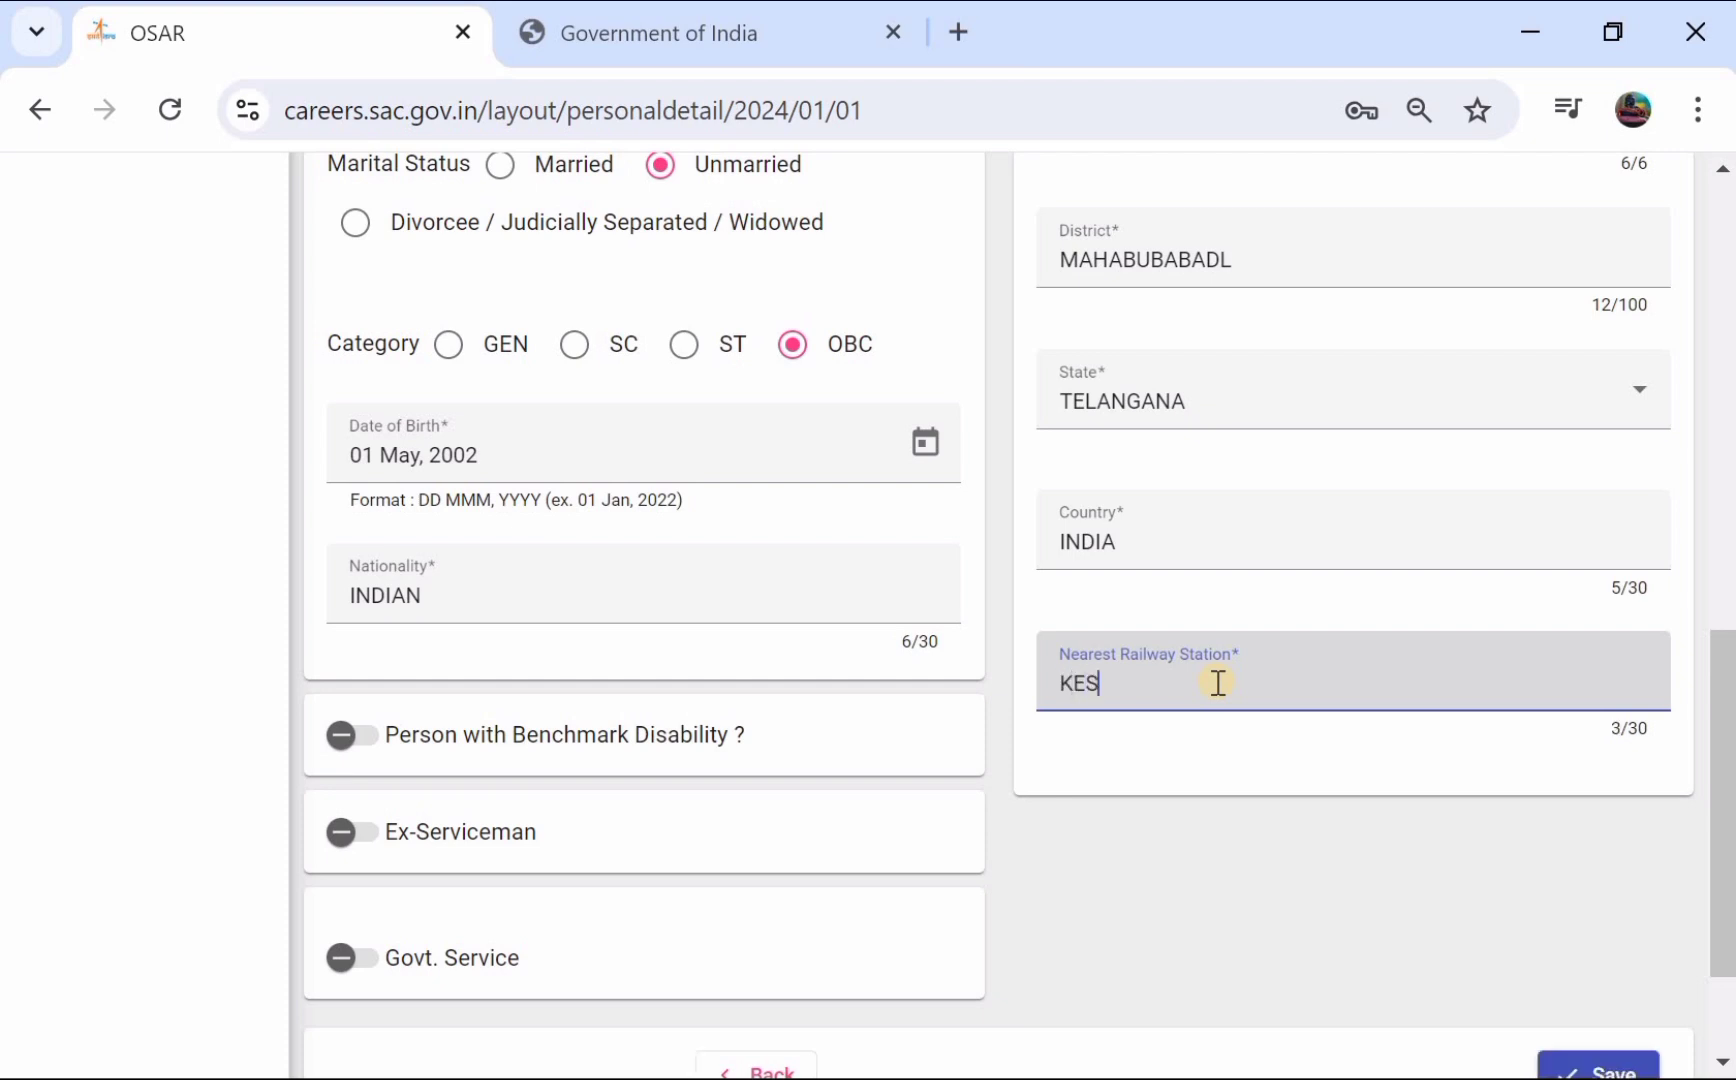
text(RAMURAM)
scroll(1220, 688, down, 2)
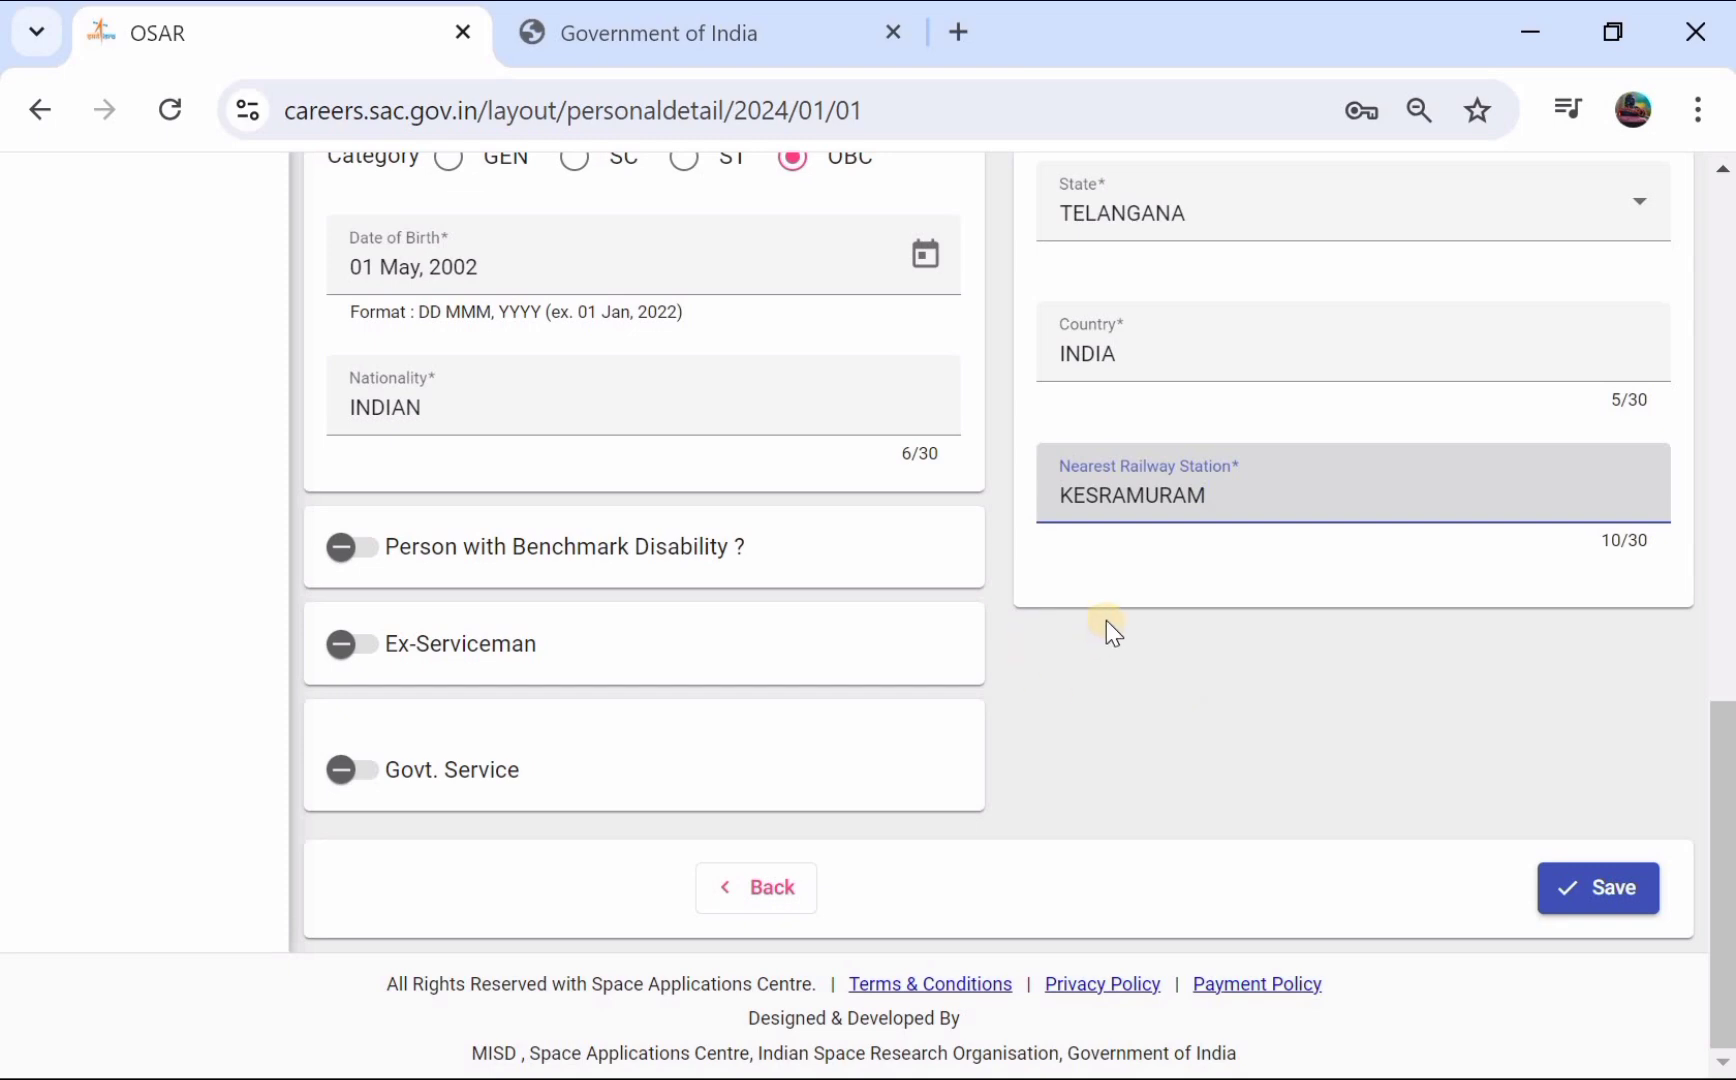
click(934, 583)
scroll(1011, 430, up, 1)
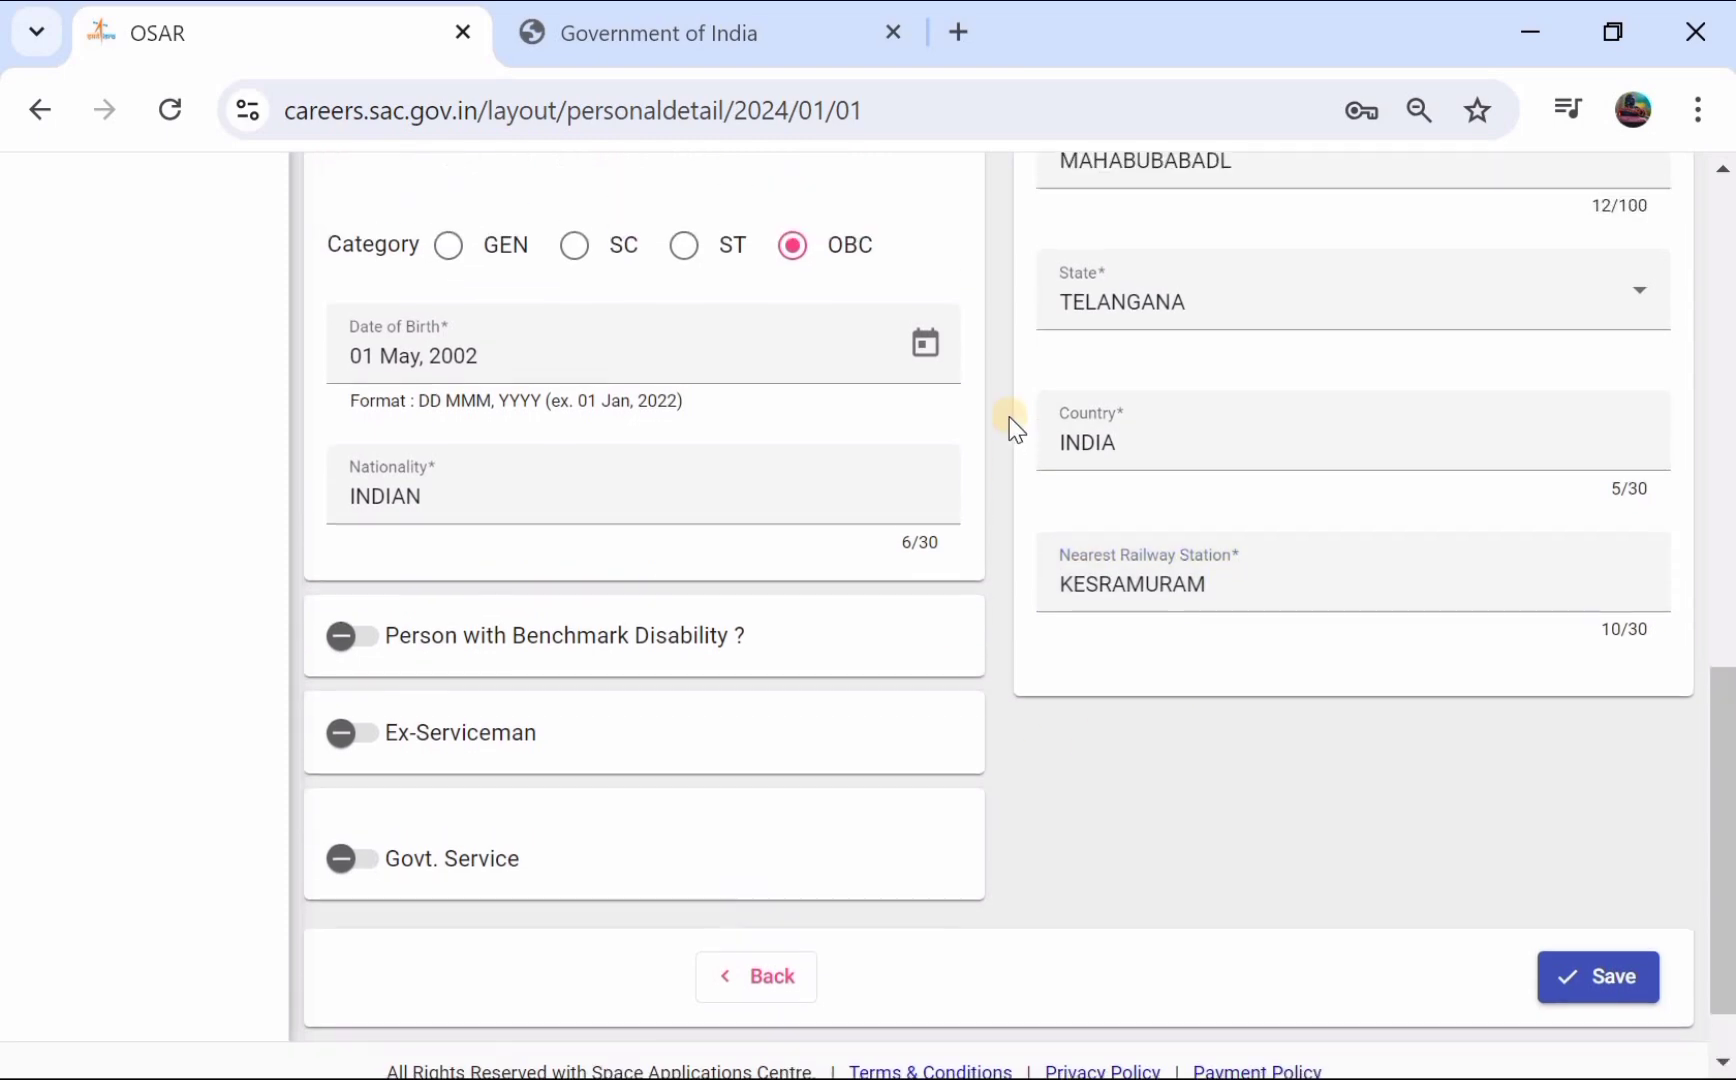
scroll(1011, 430, down, 1)
click(1598, 890)
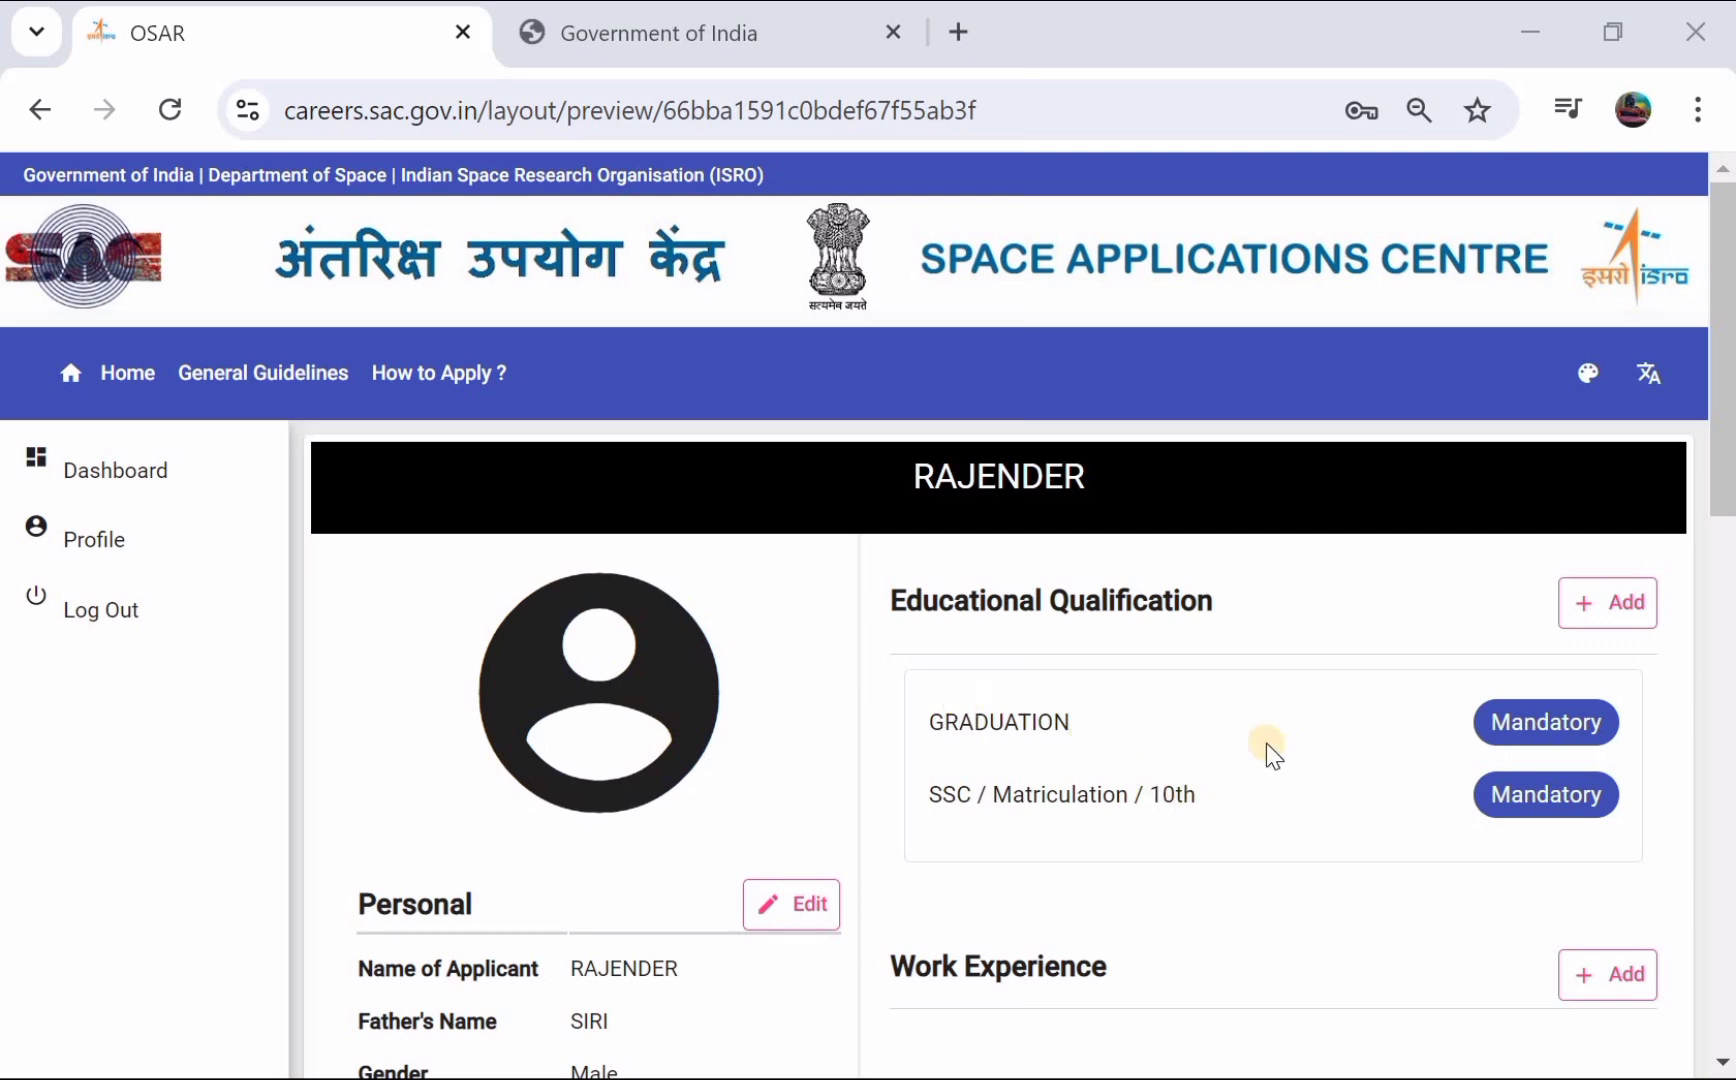
- Add an SSC / Matriculation / 10th entry under Educational Qualification
scroll(1220, 745, down, 1)
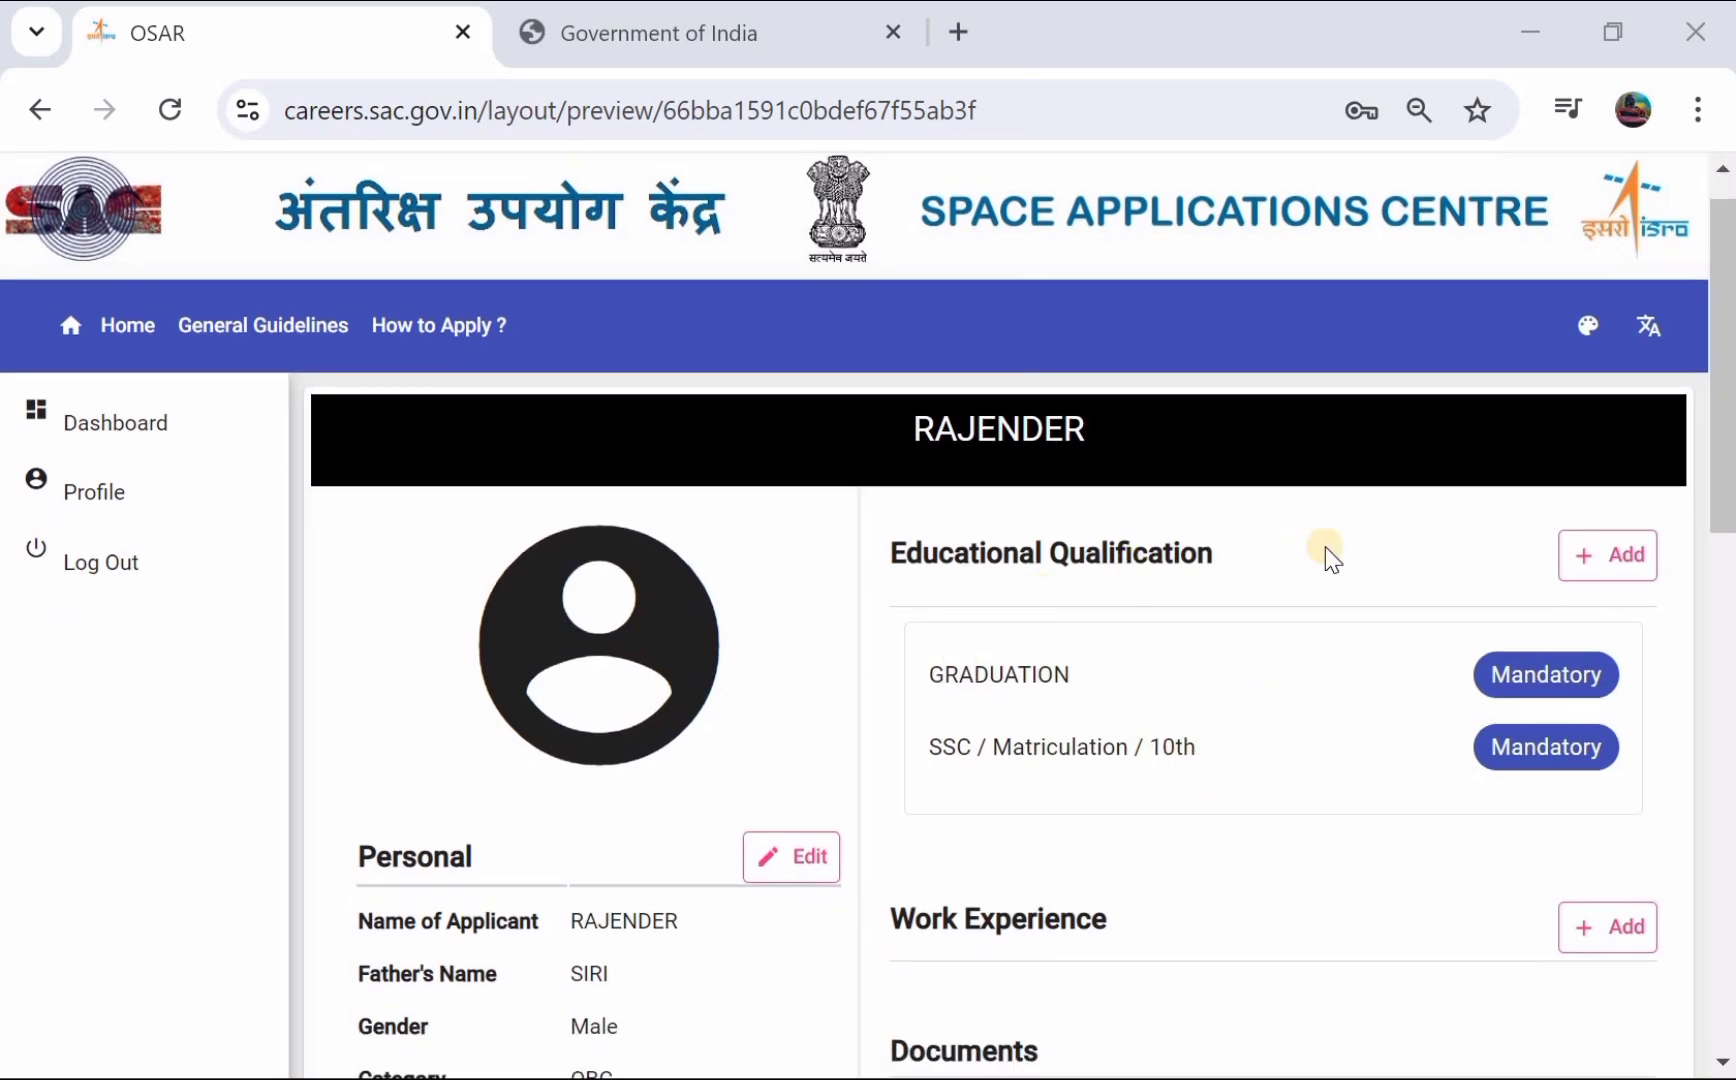
click(1578, 563)
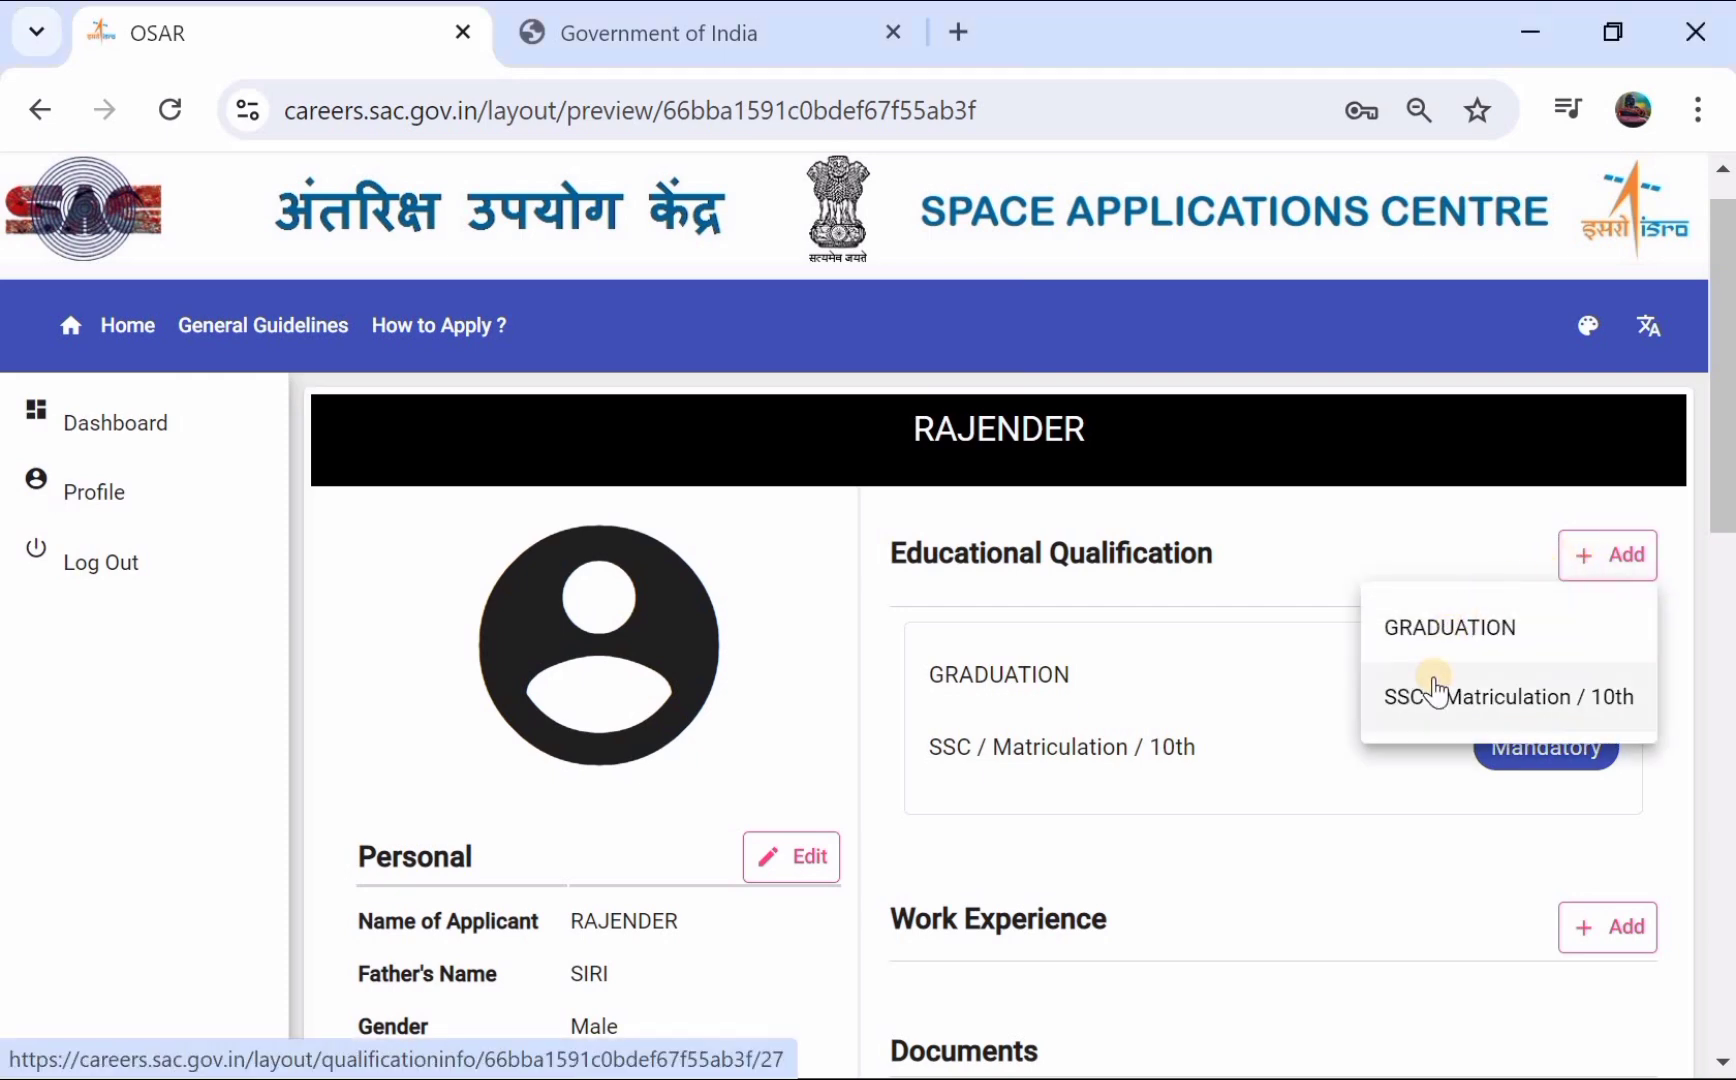
click(1473, 695)
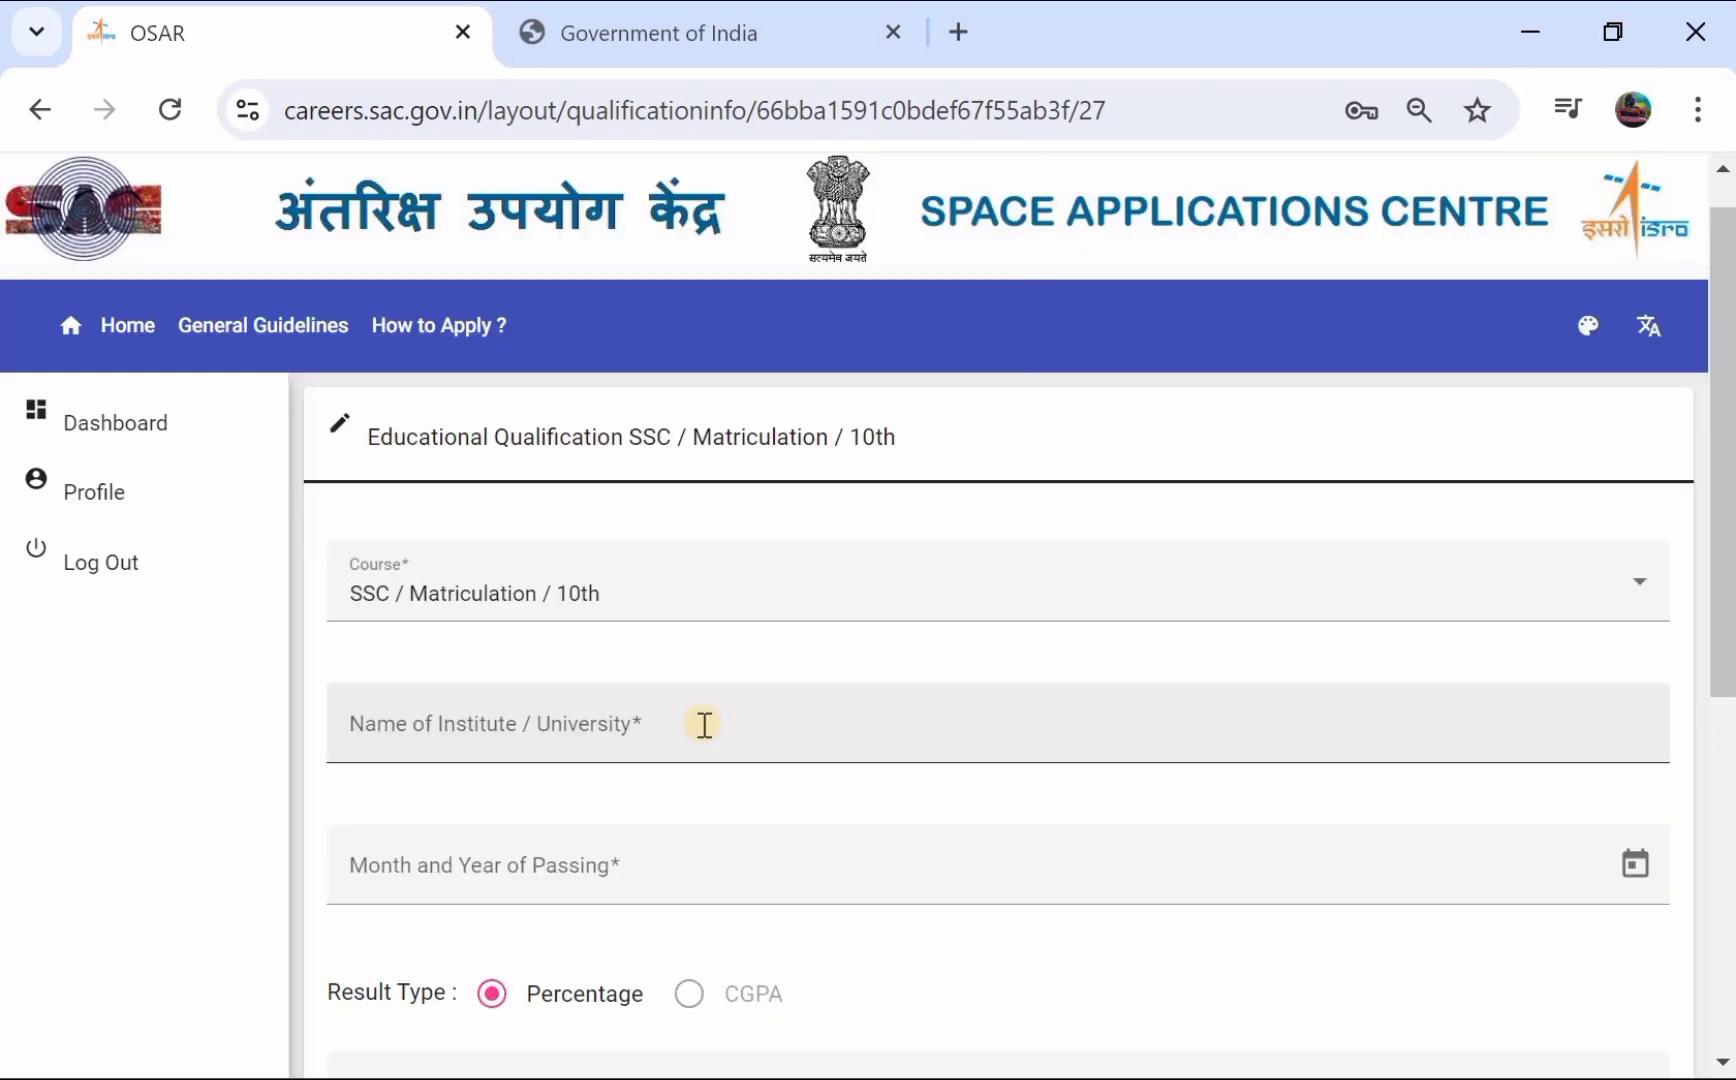
- Enter TS BOARD as the SSC institute and set the passing date to May 2017
scroll(705, 724, down, 1)
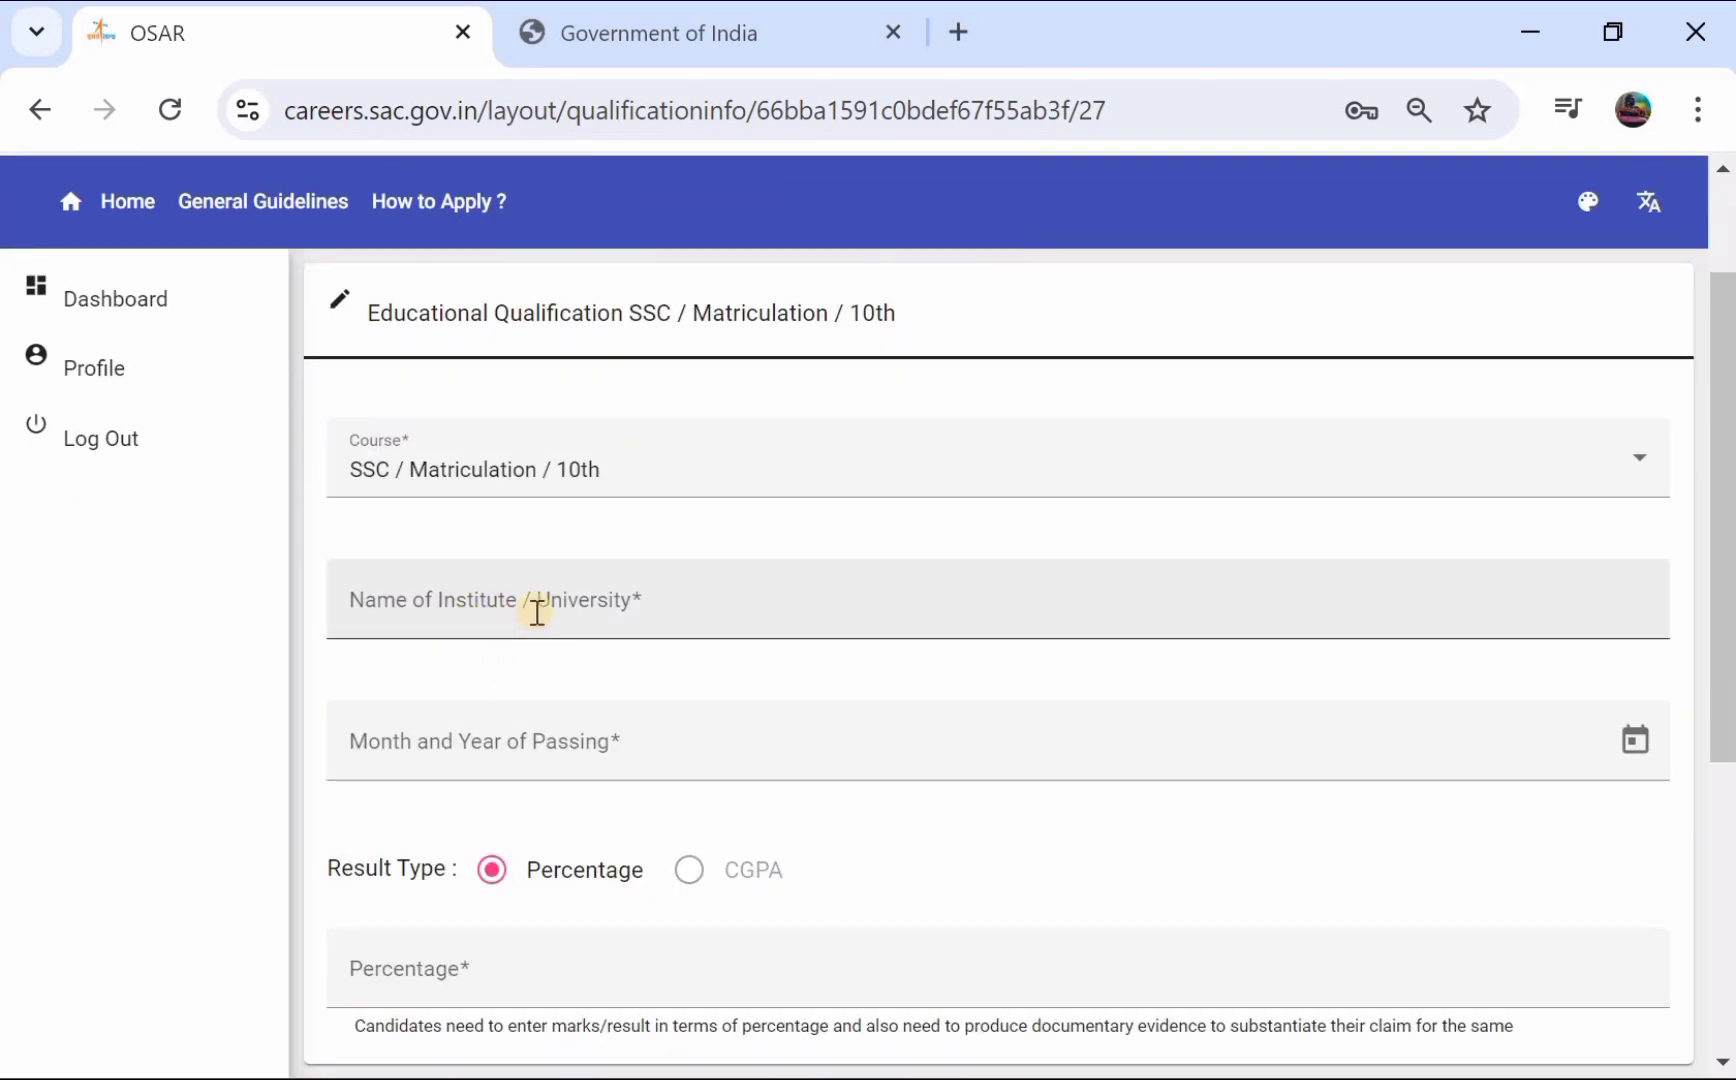
click(562, 609)
text(TS BOARD)
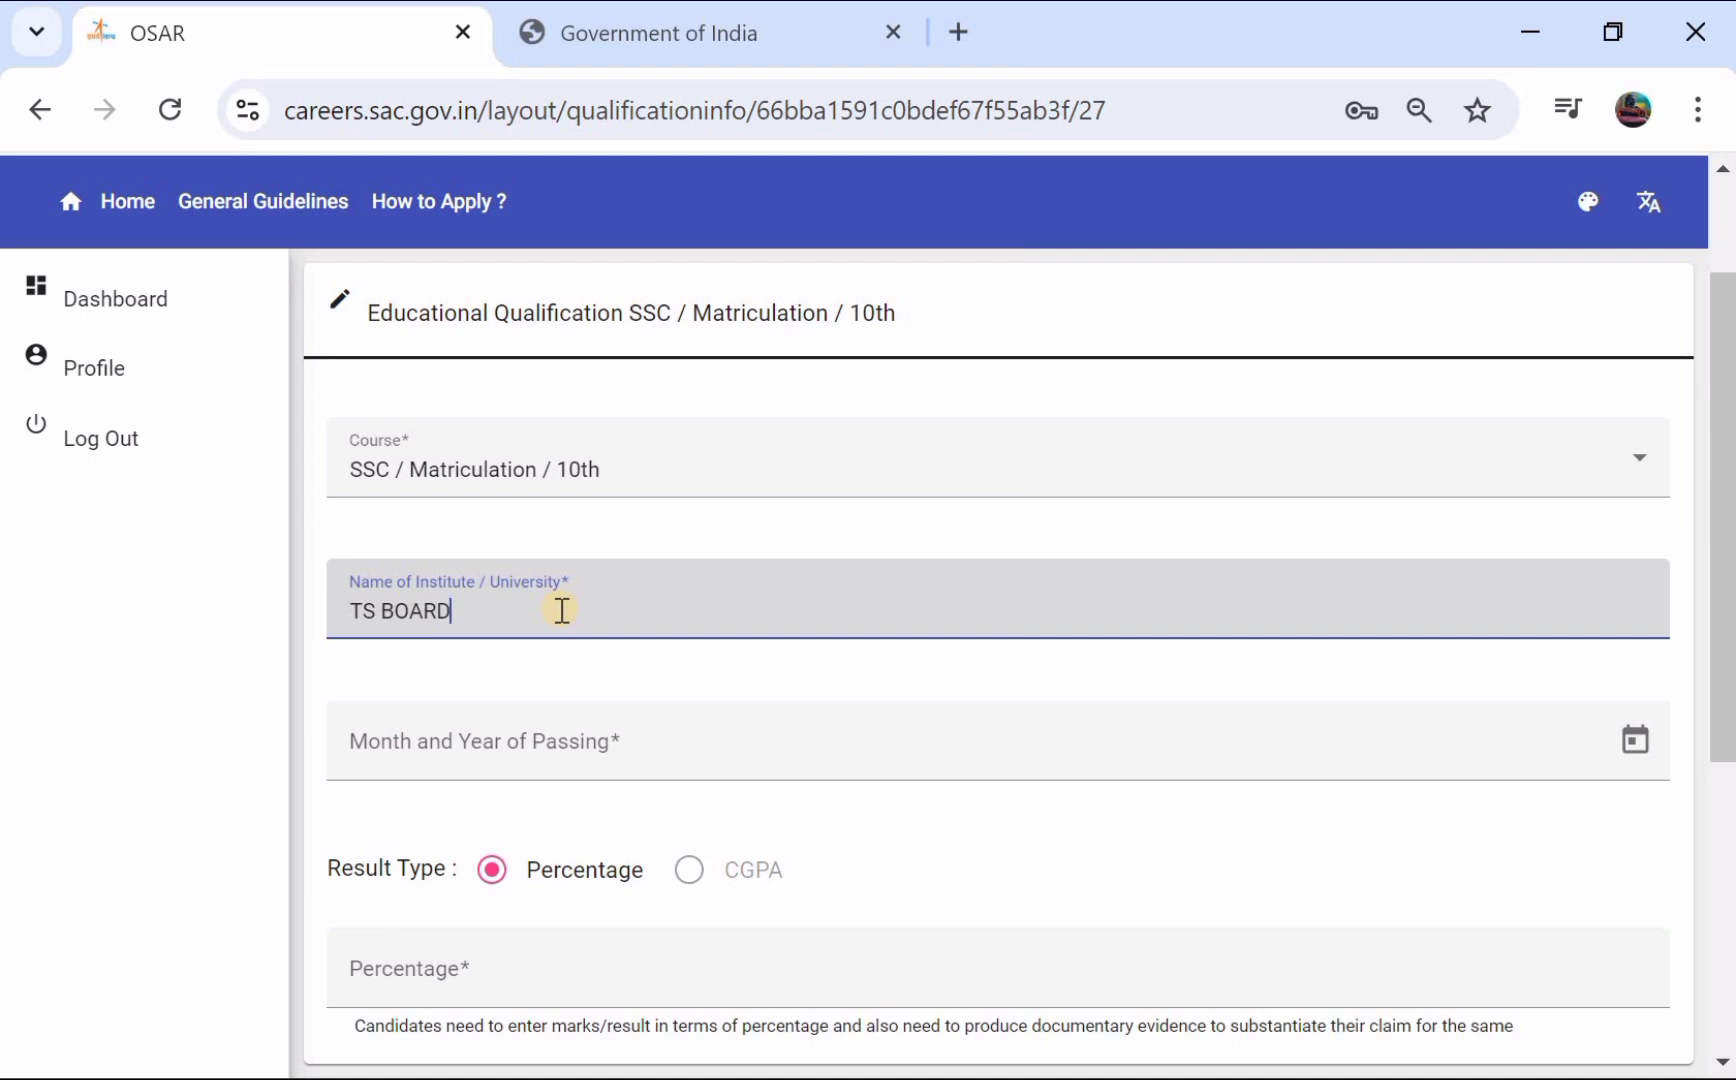
scroll(562, 609, down, 1)
click(562, 609)
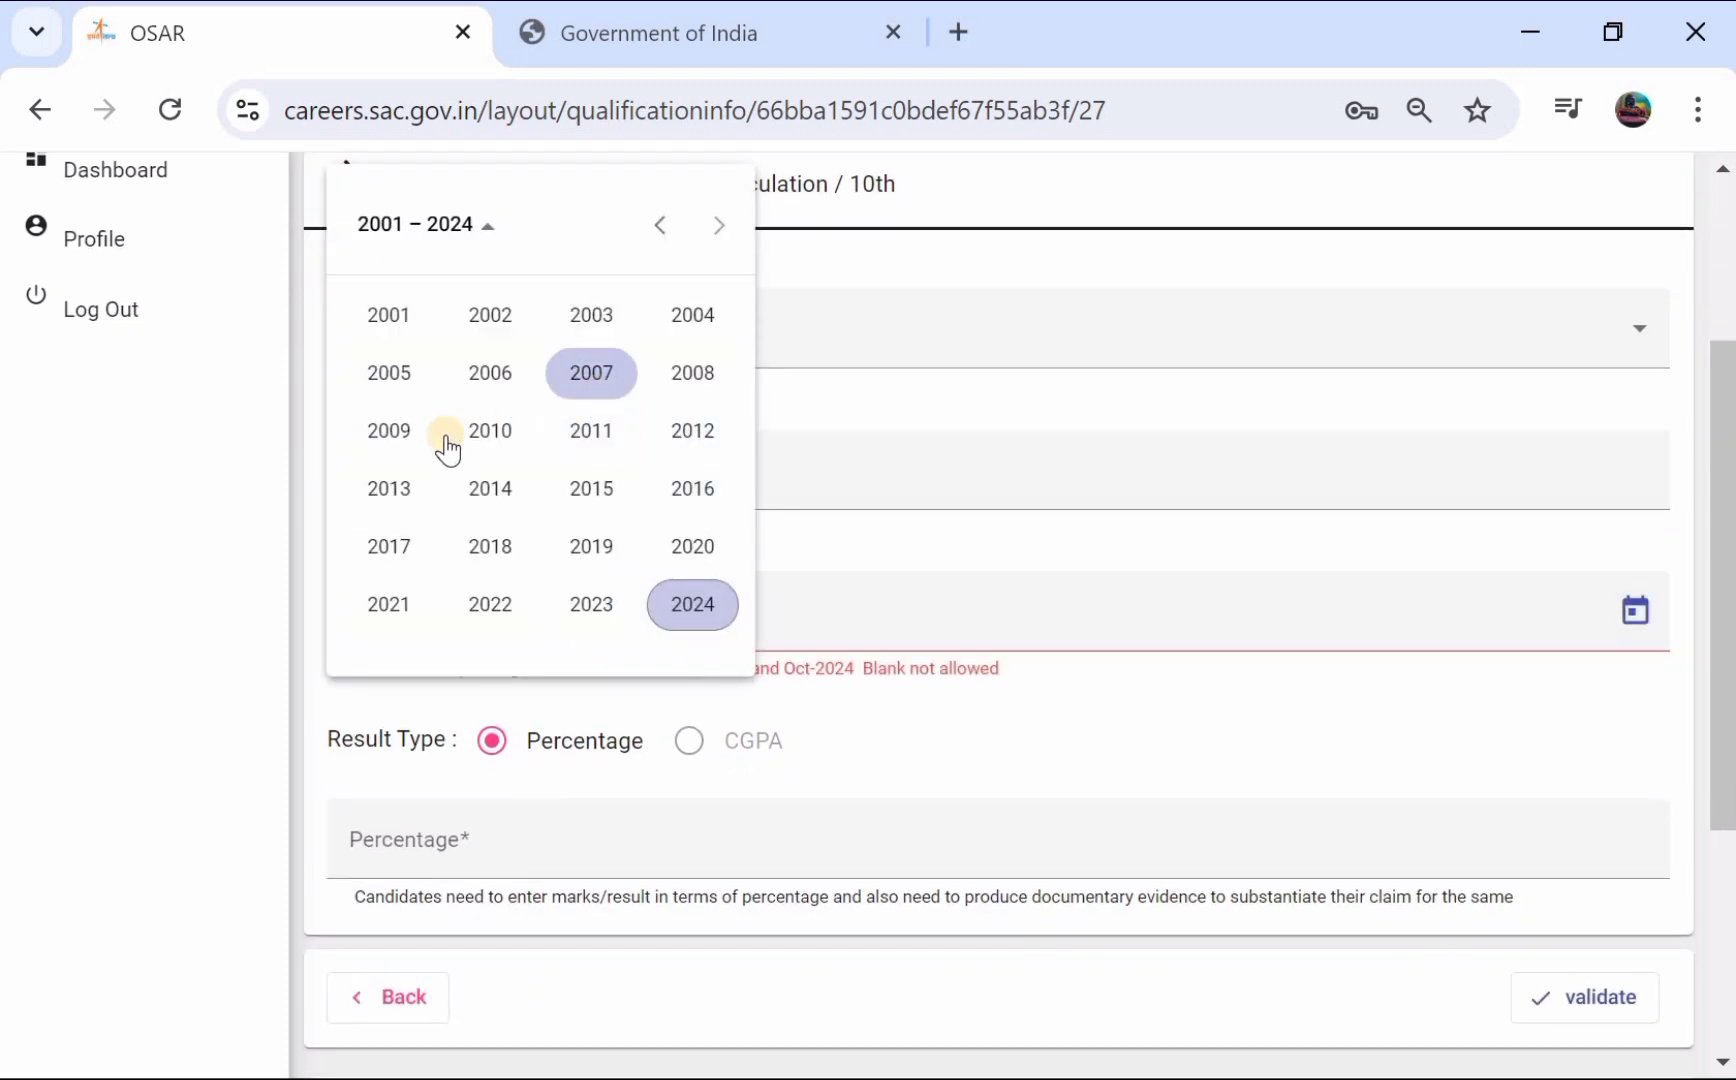
click(393, 540)
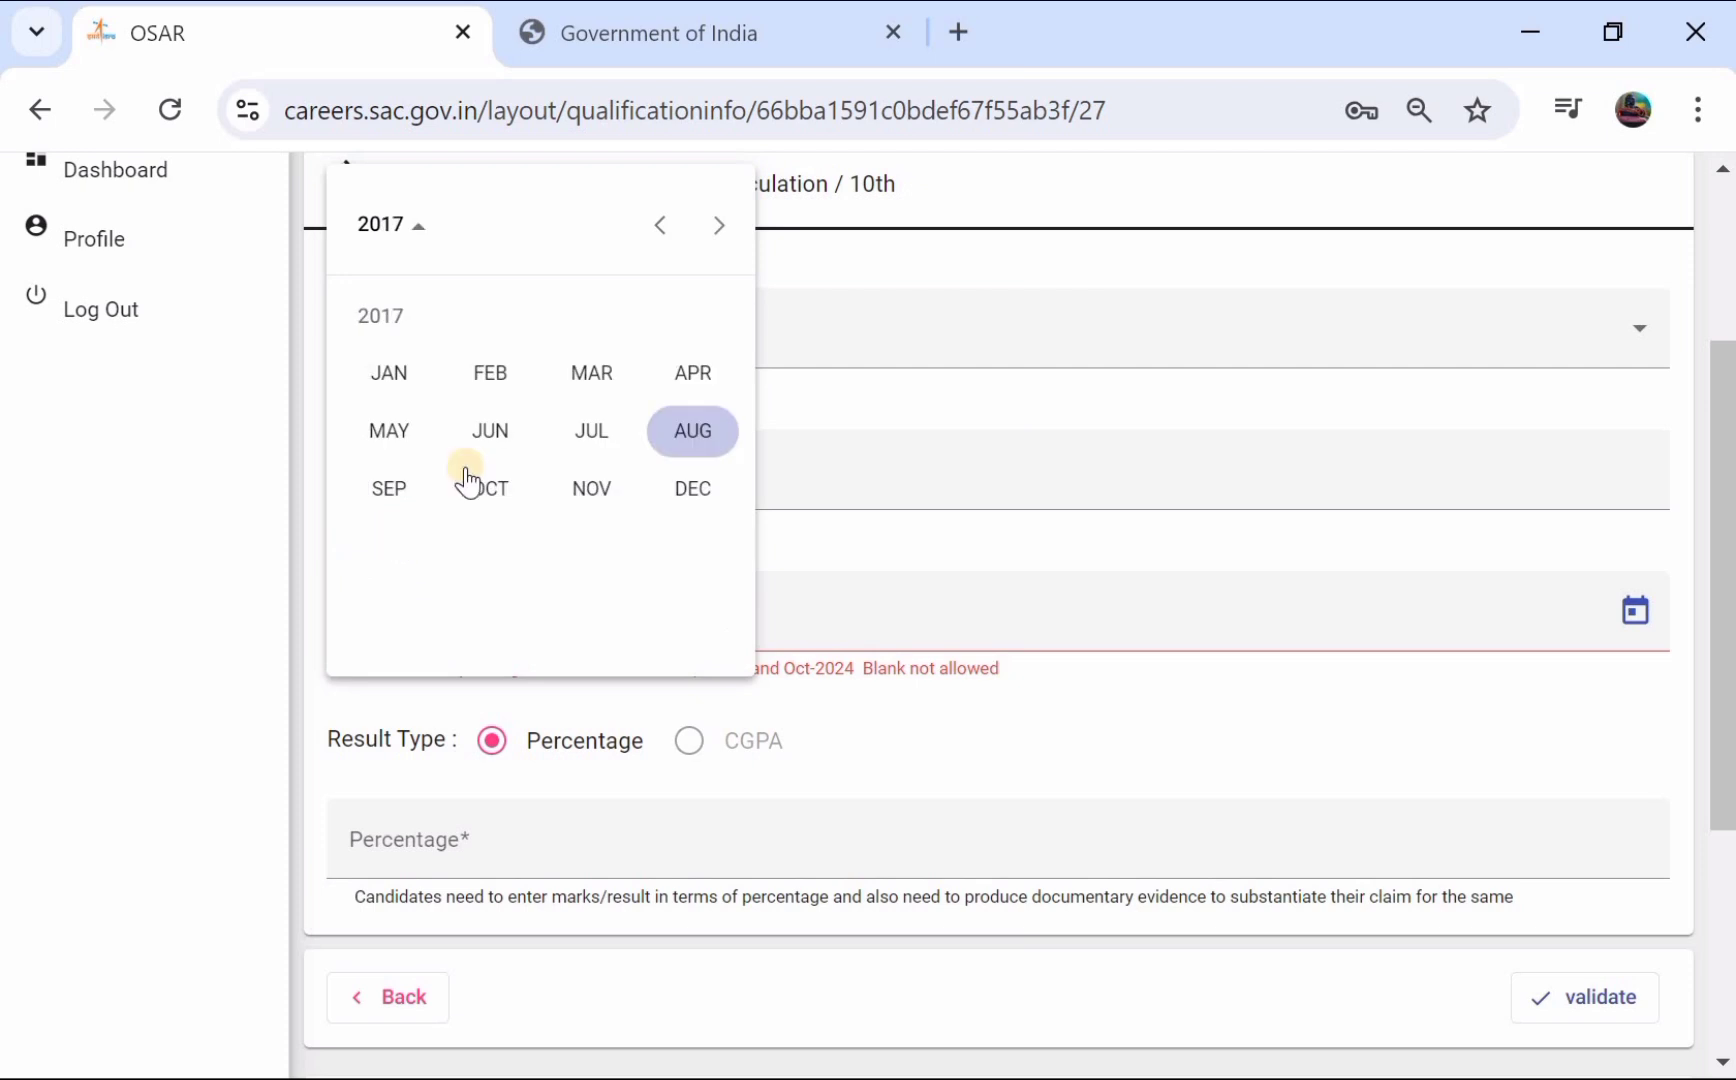
click(363, 429)
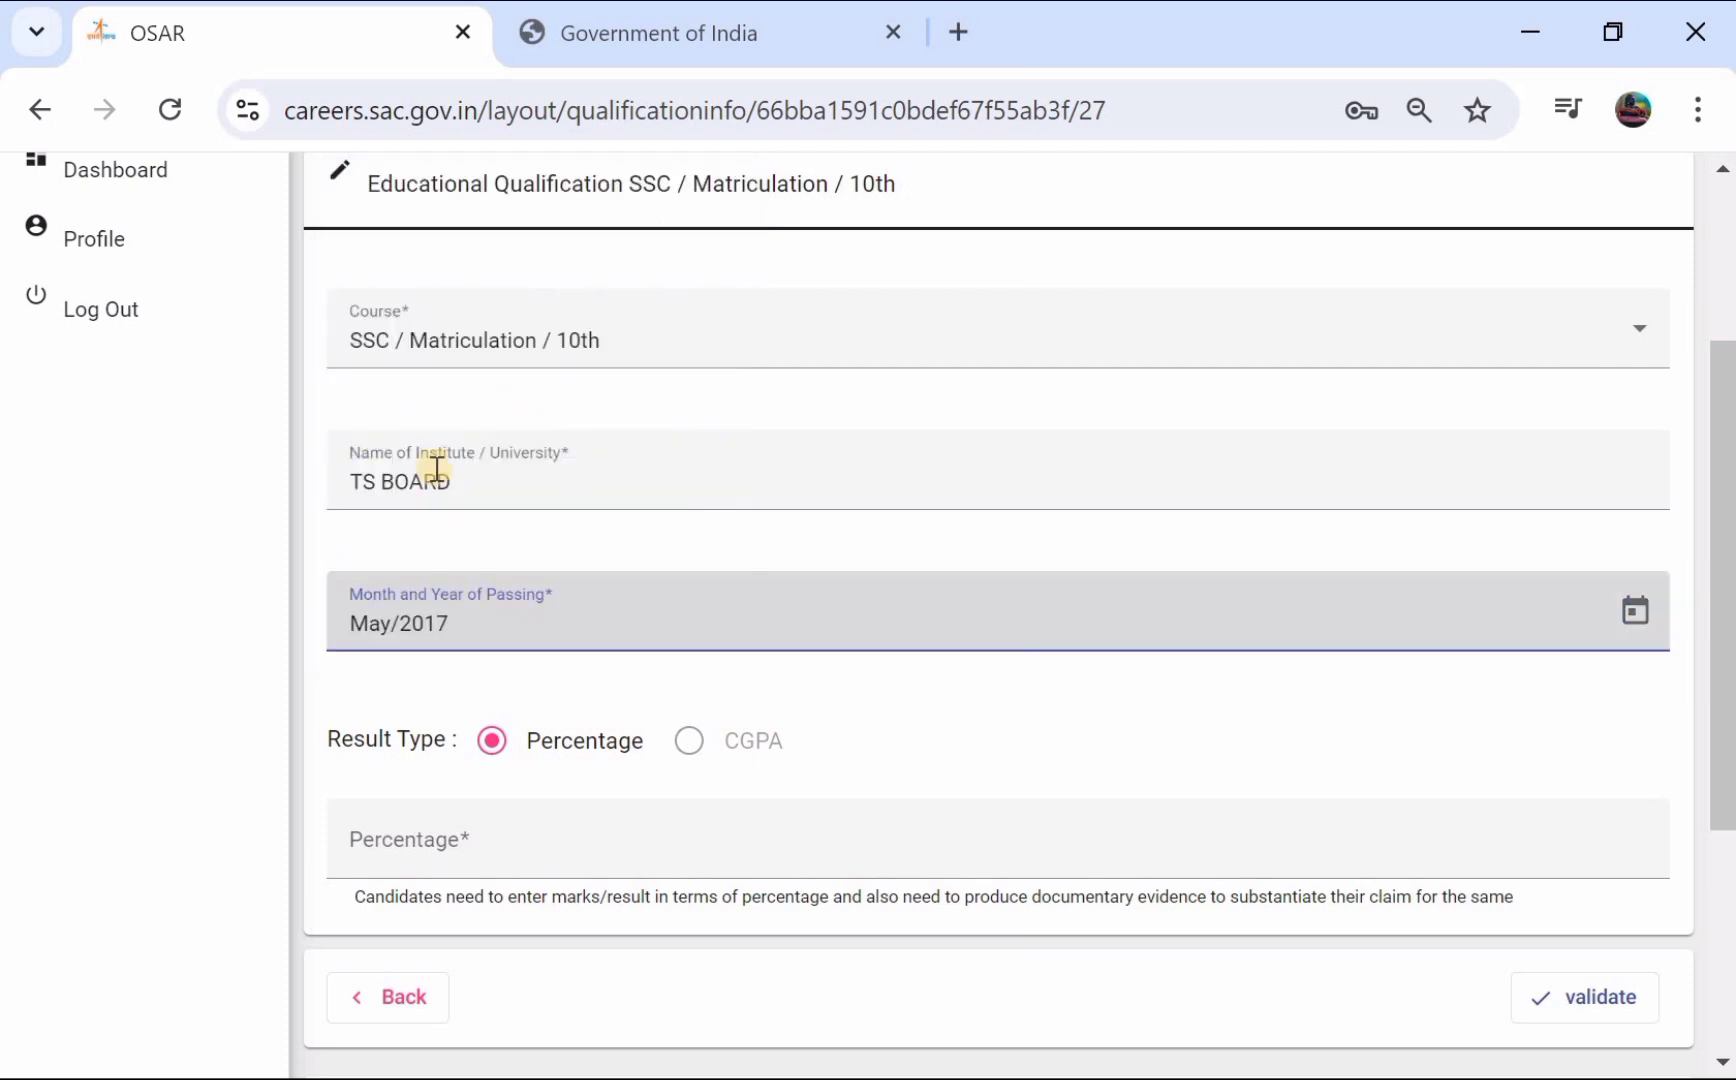
- Record the result as 78 percent and save the SSC / 10th entry
scroll(555, 591, down, 2)
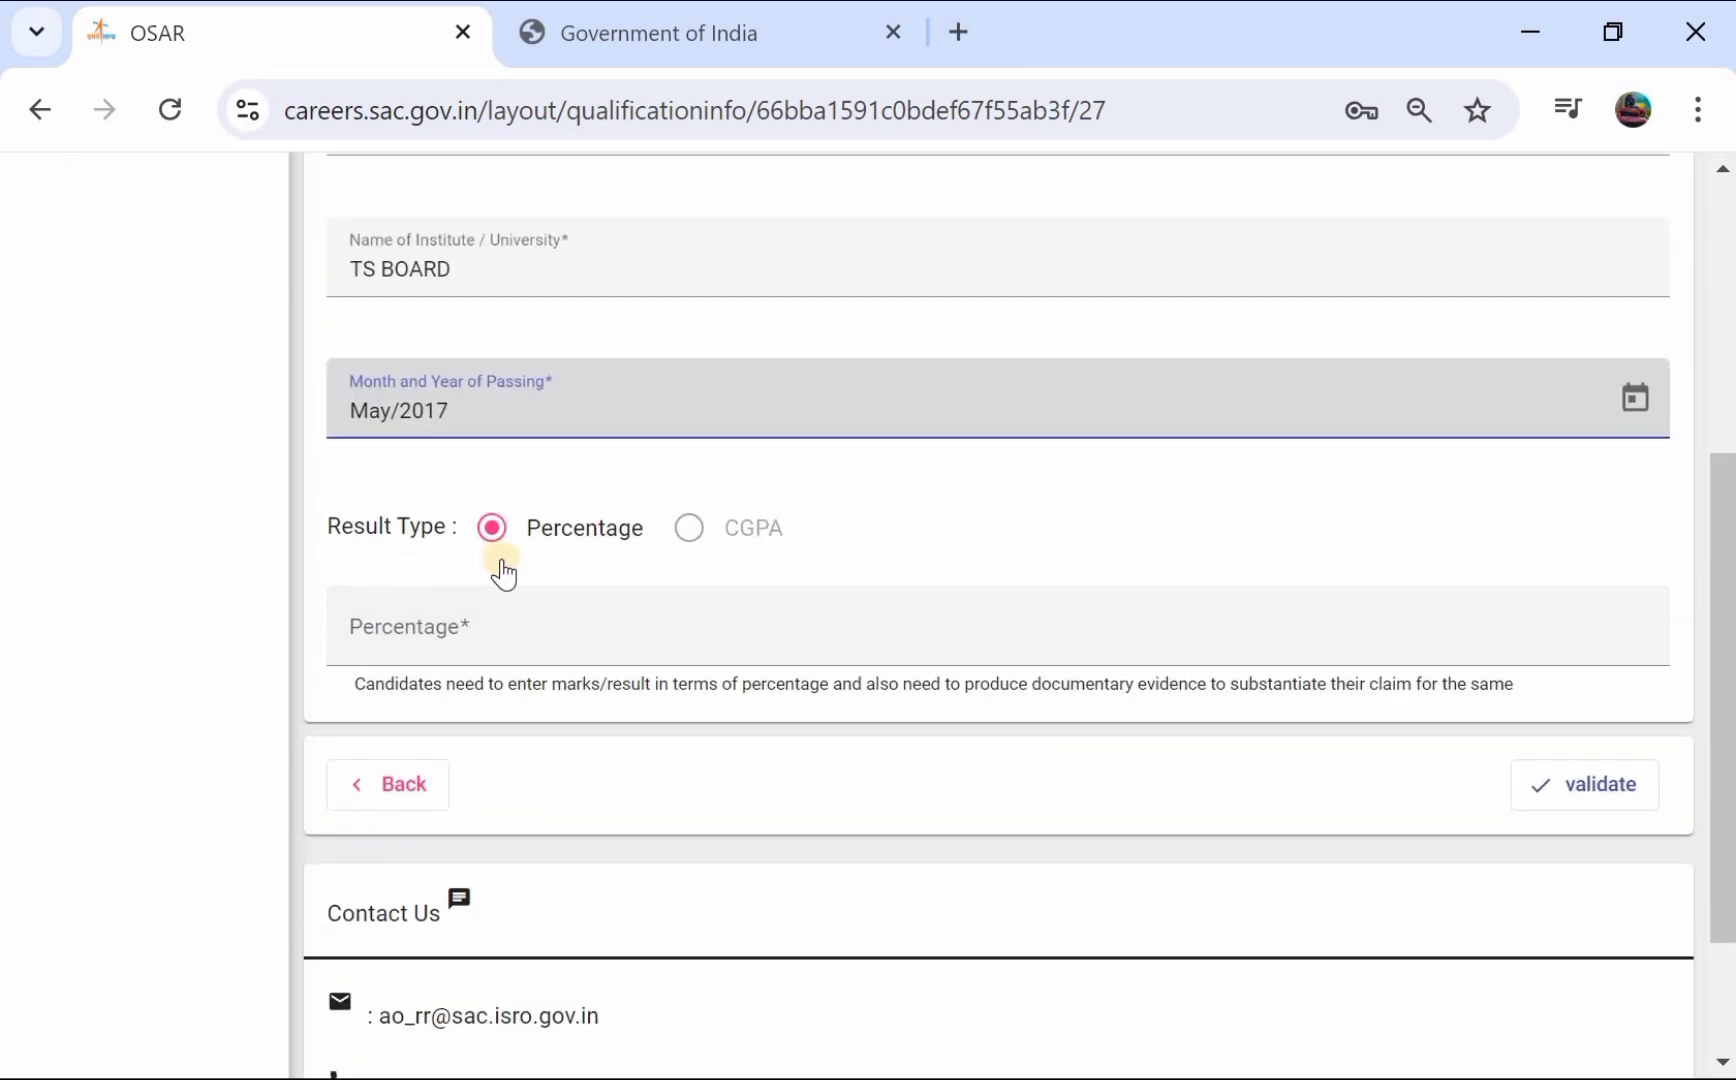
click(697, 531)
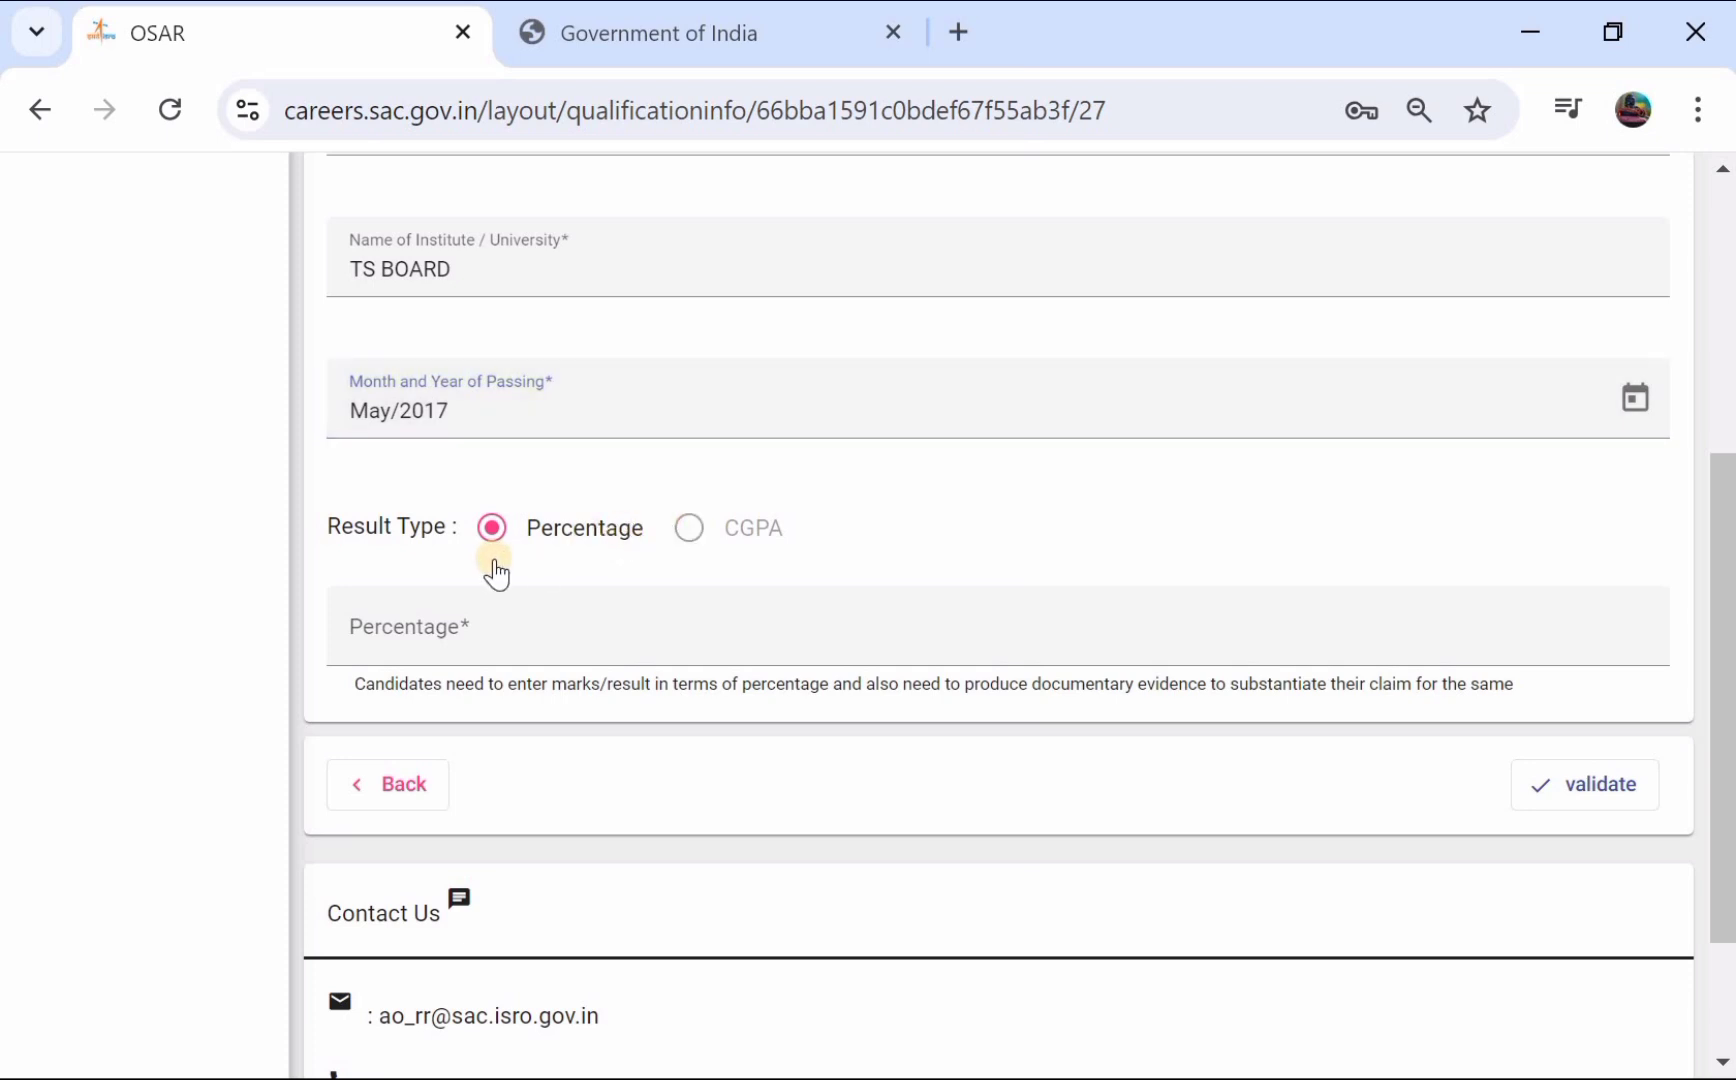
click(452, 626)
text(78)
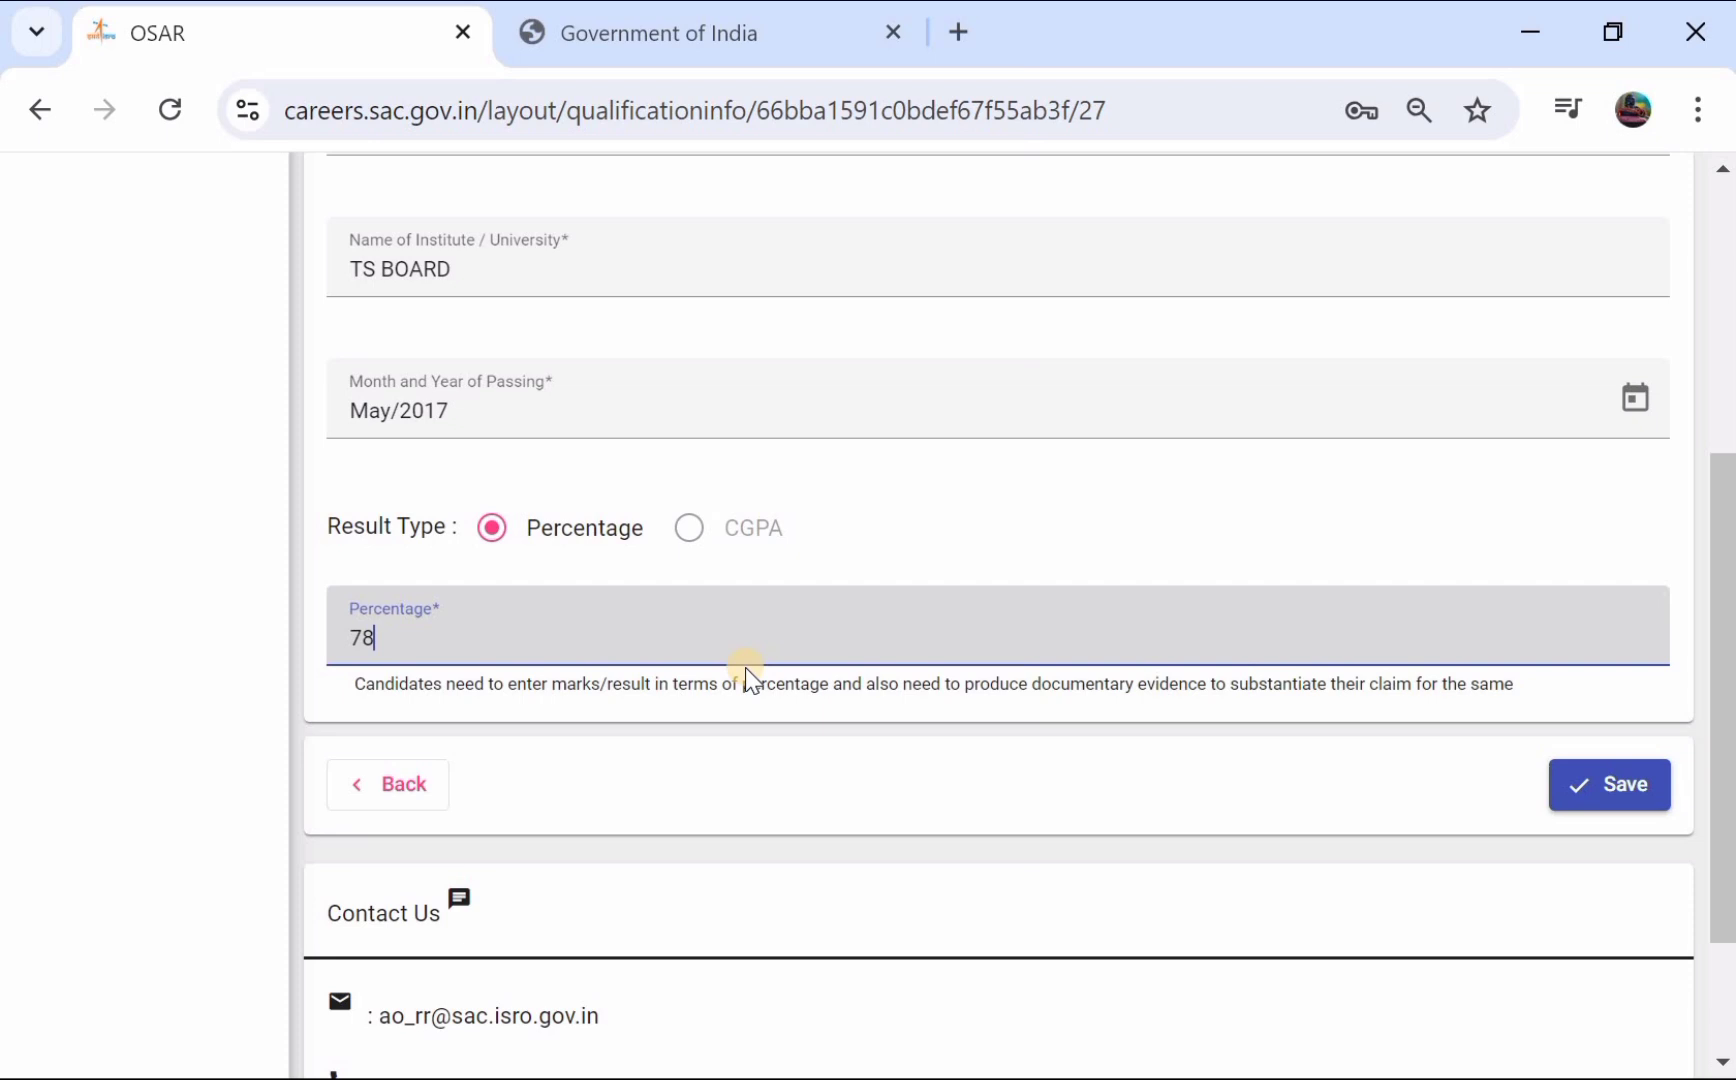
scroll(745, 667, down, 1)
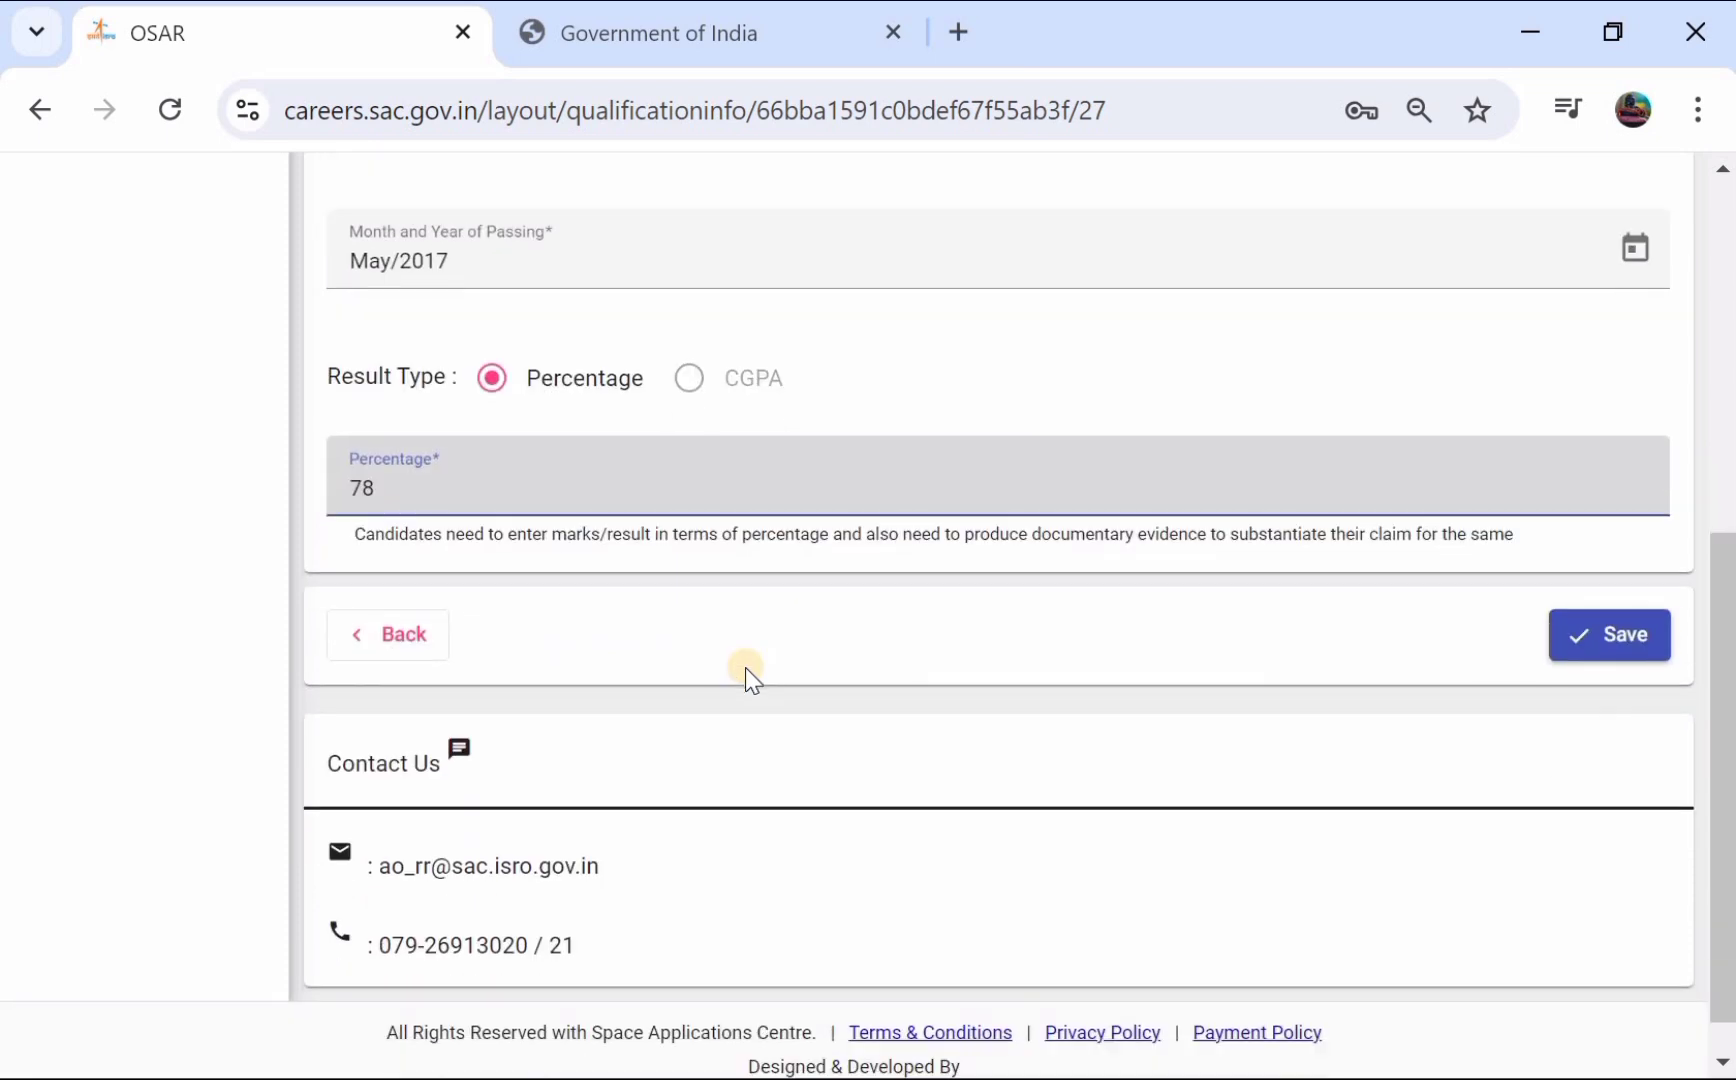
click(1609, 643)
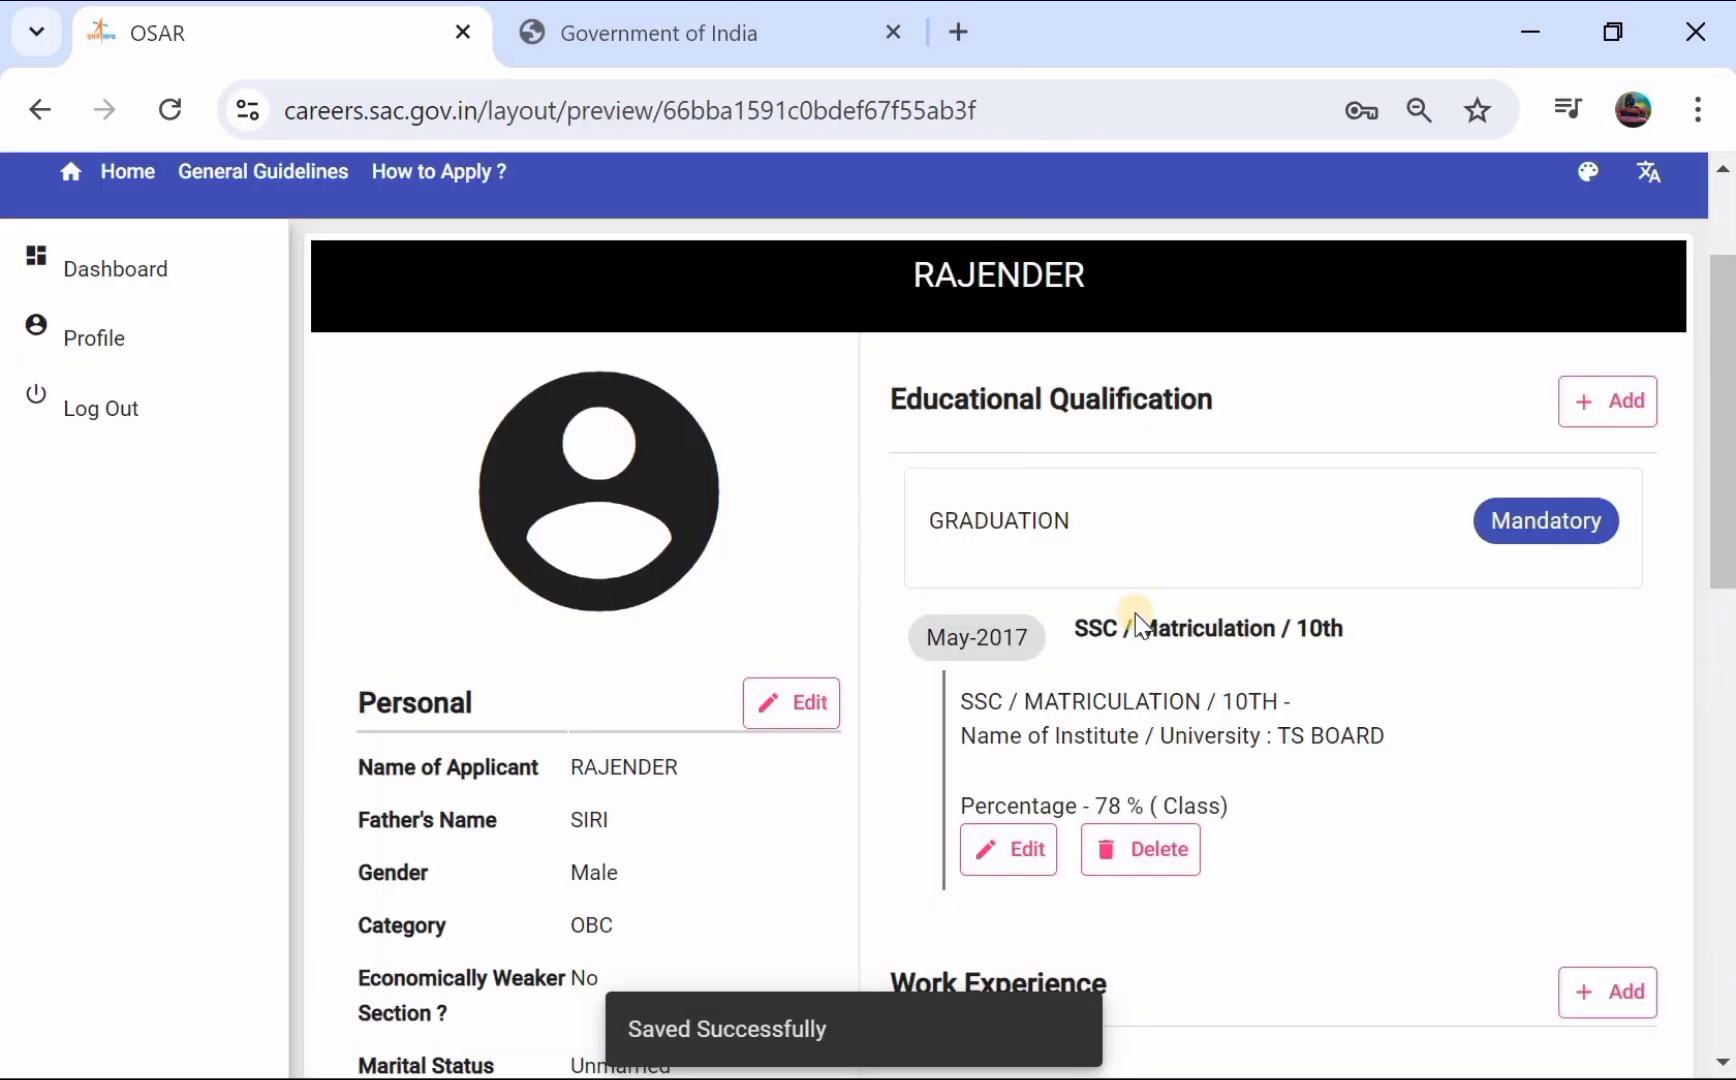
- Use + Add beside Educational Qualification to list the GRADUATION option
scroll(1130, 615, down, 1)
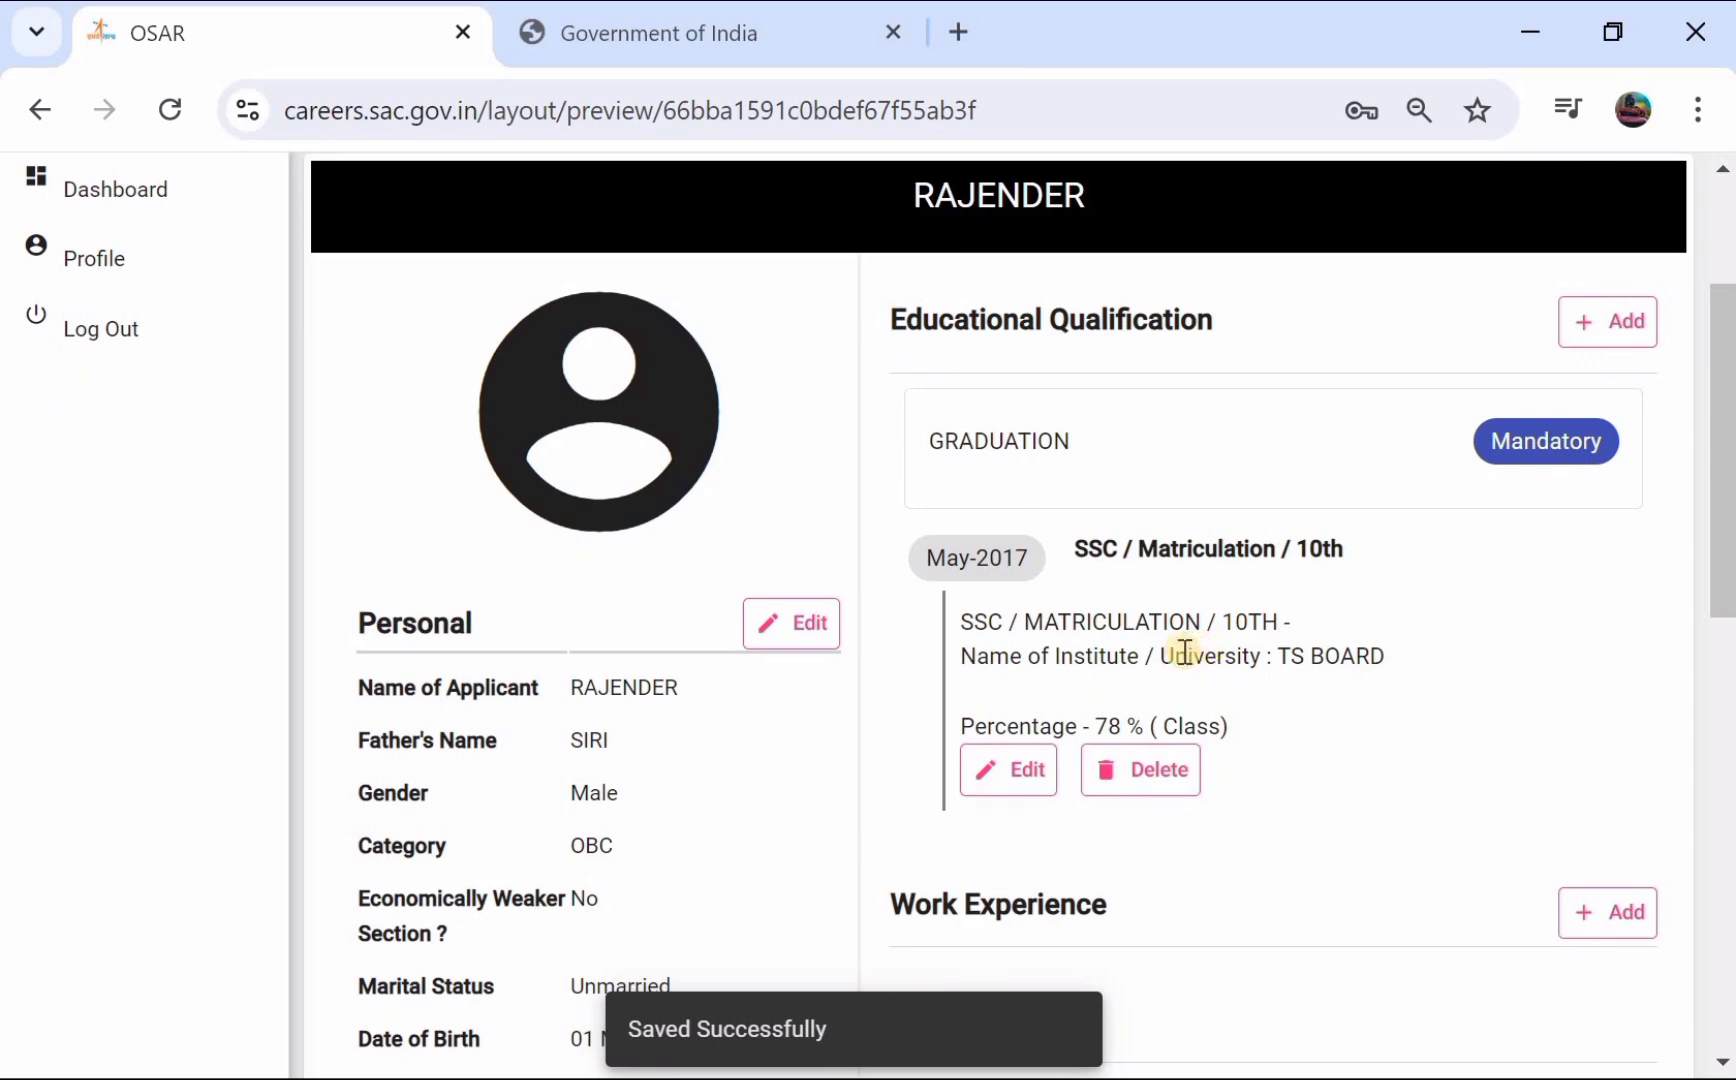
scroll(1178, 651, down, 1)
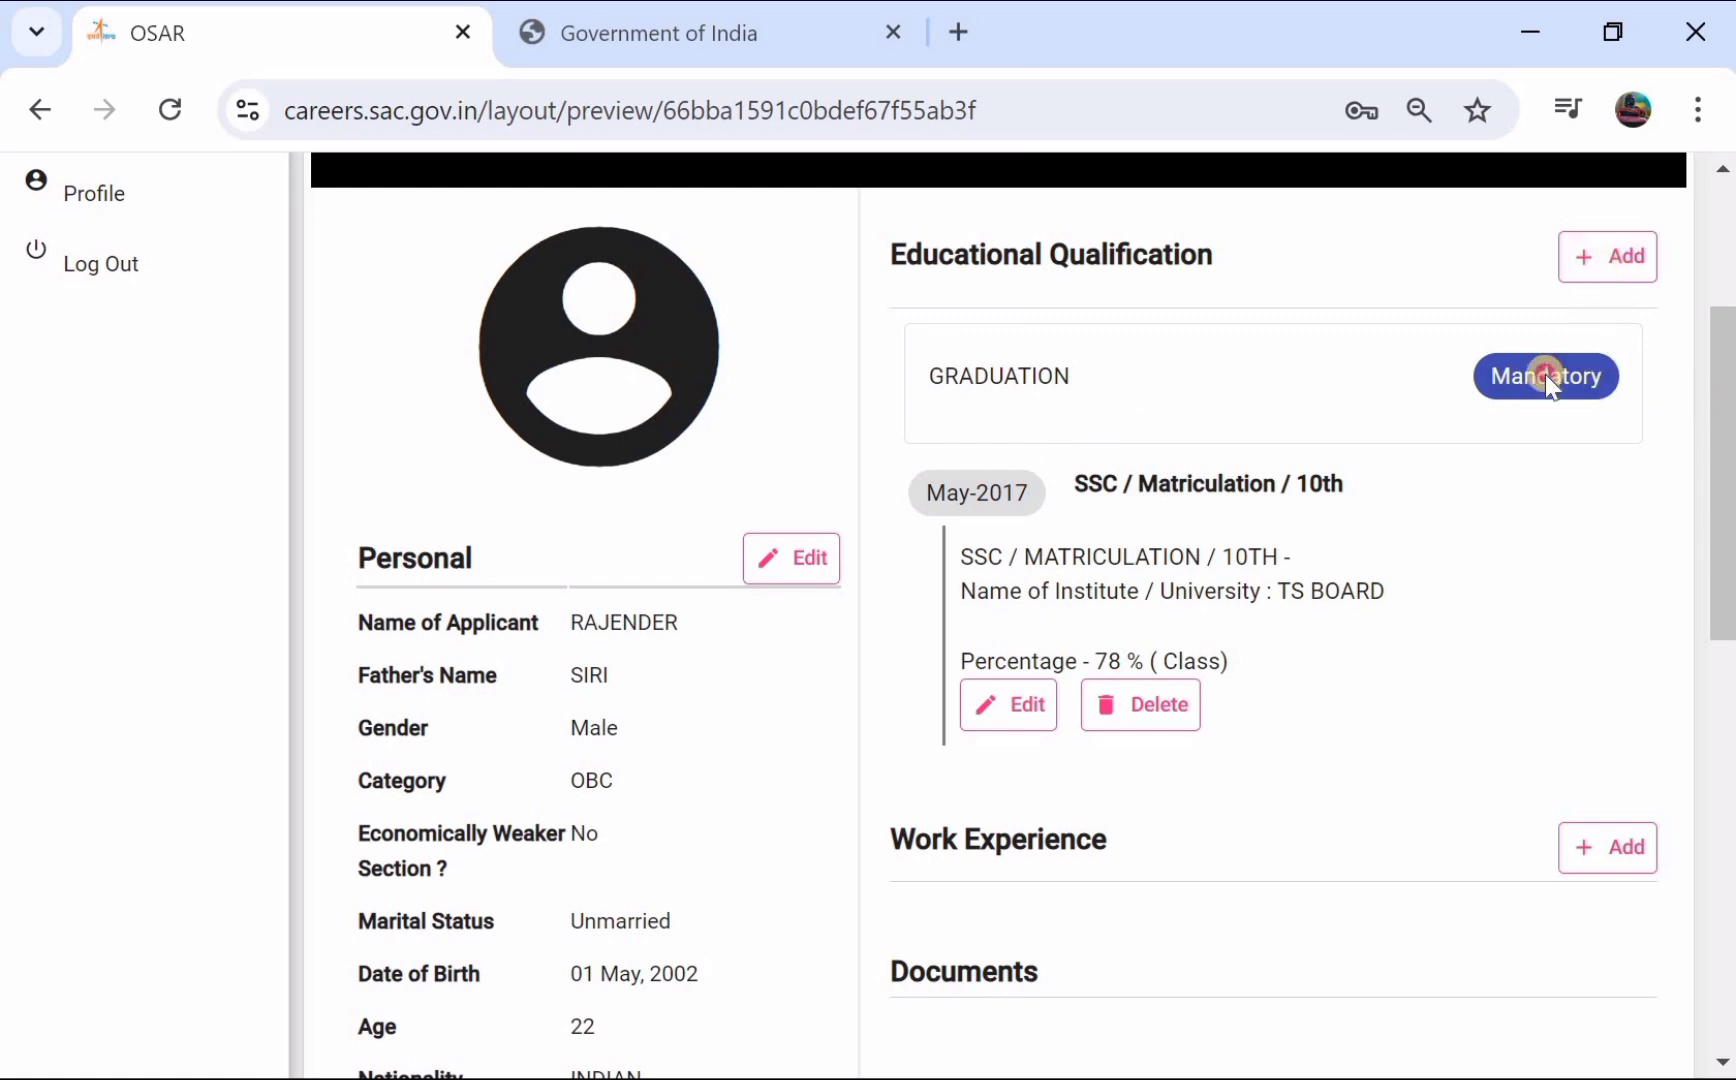
click(1587, 264)
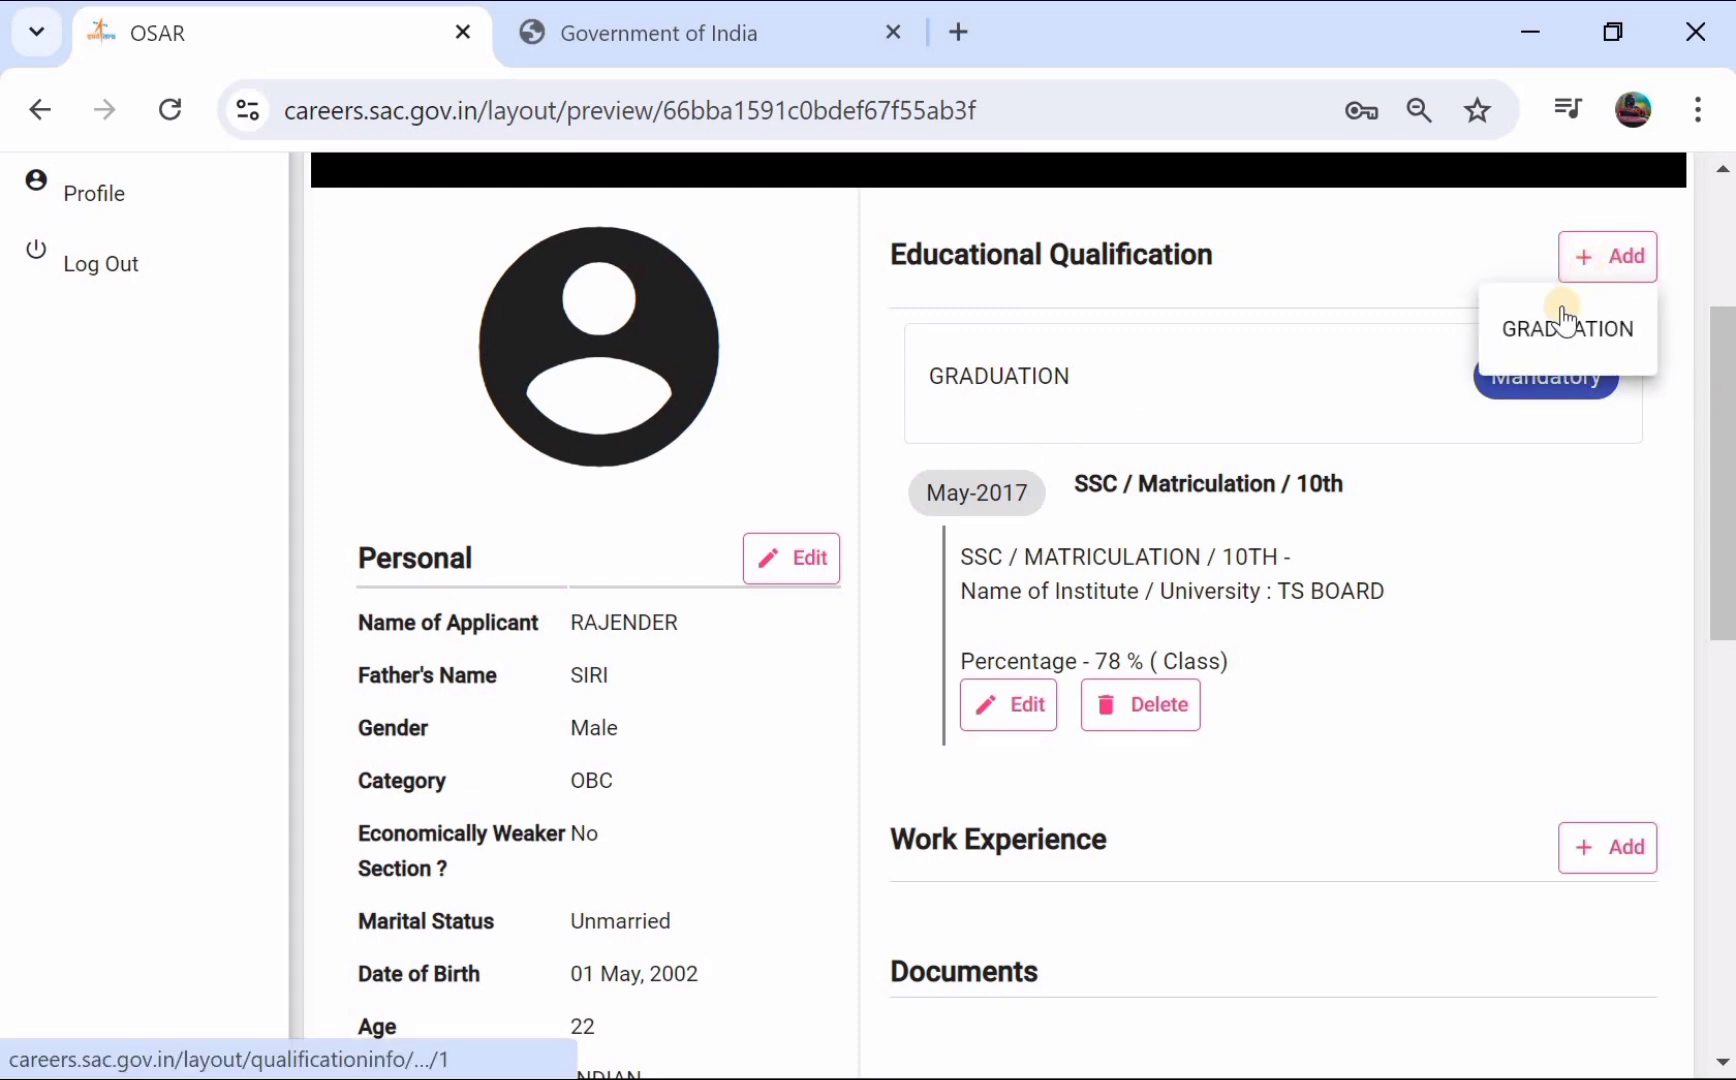
- Start a GRADUATION entry: course B.E. / B.Tech., subject Electronics & Communication Engg
click(1543, 330)
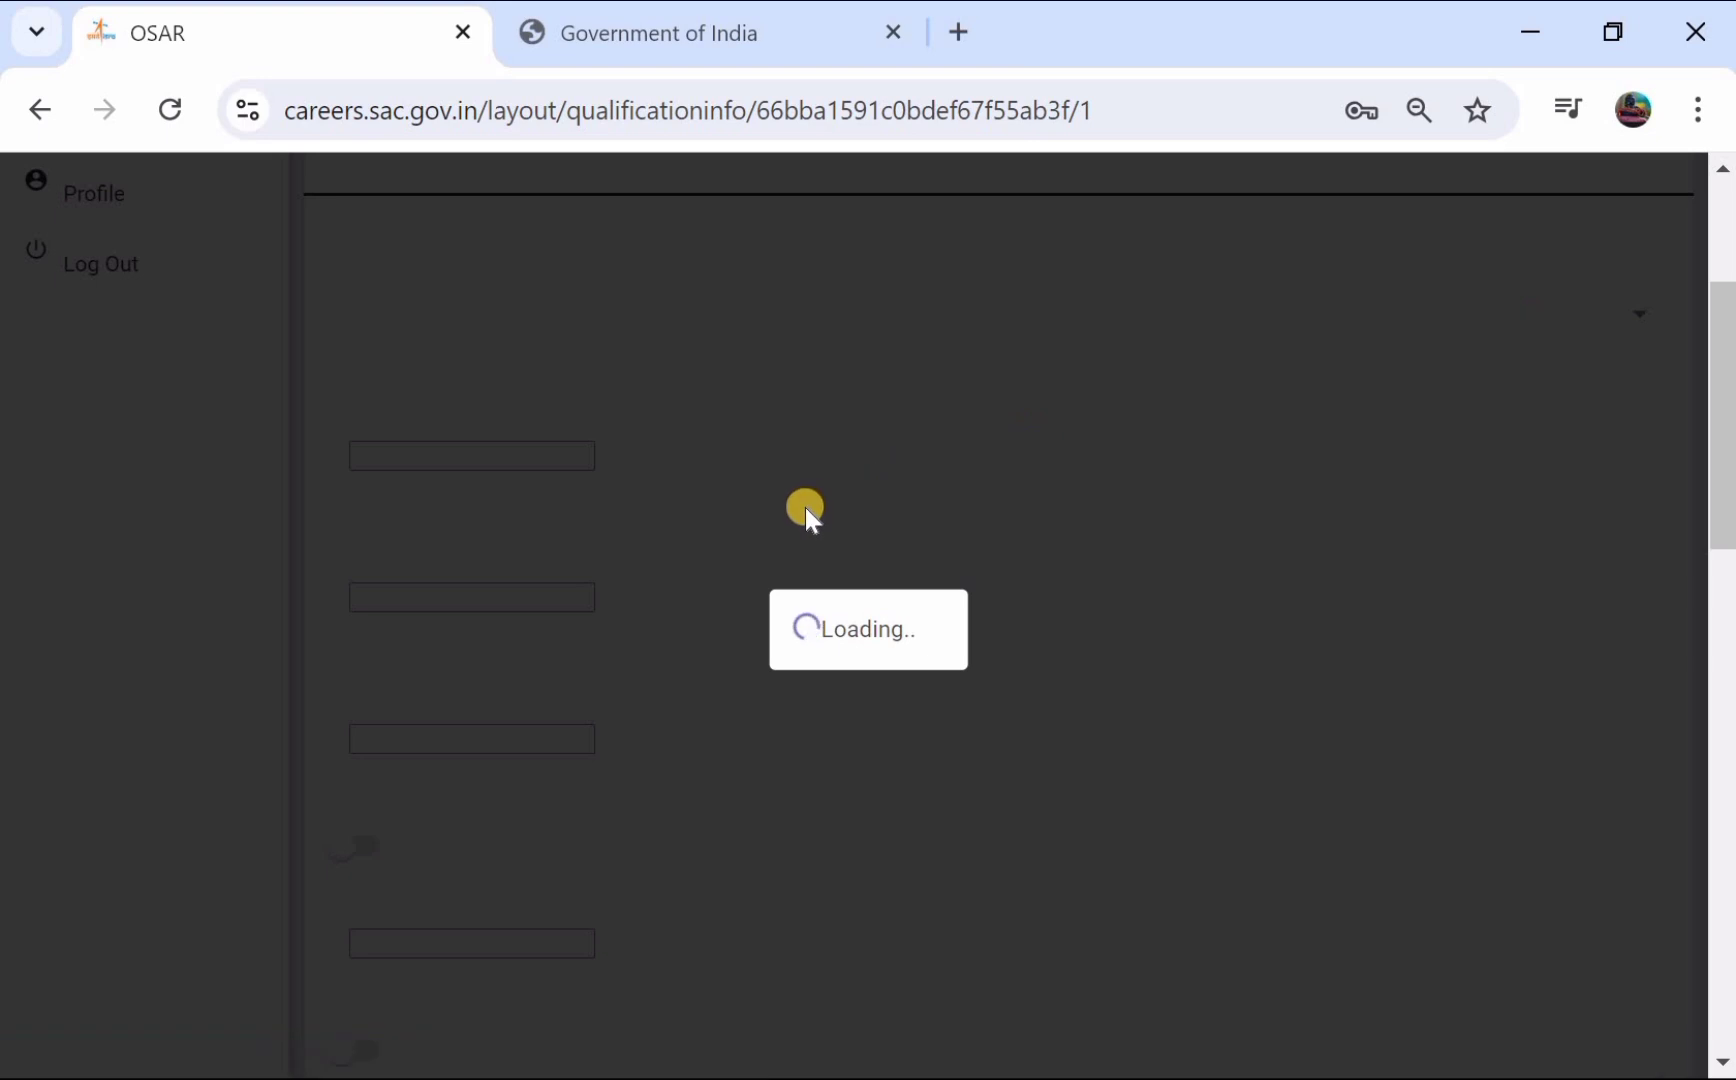
scroll(540, 330, up, 1)
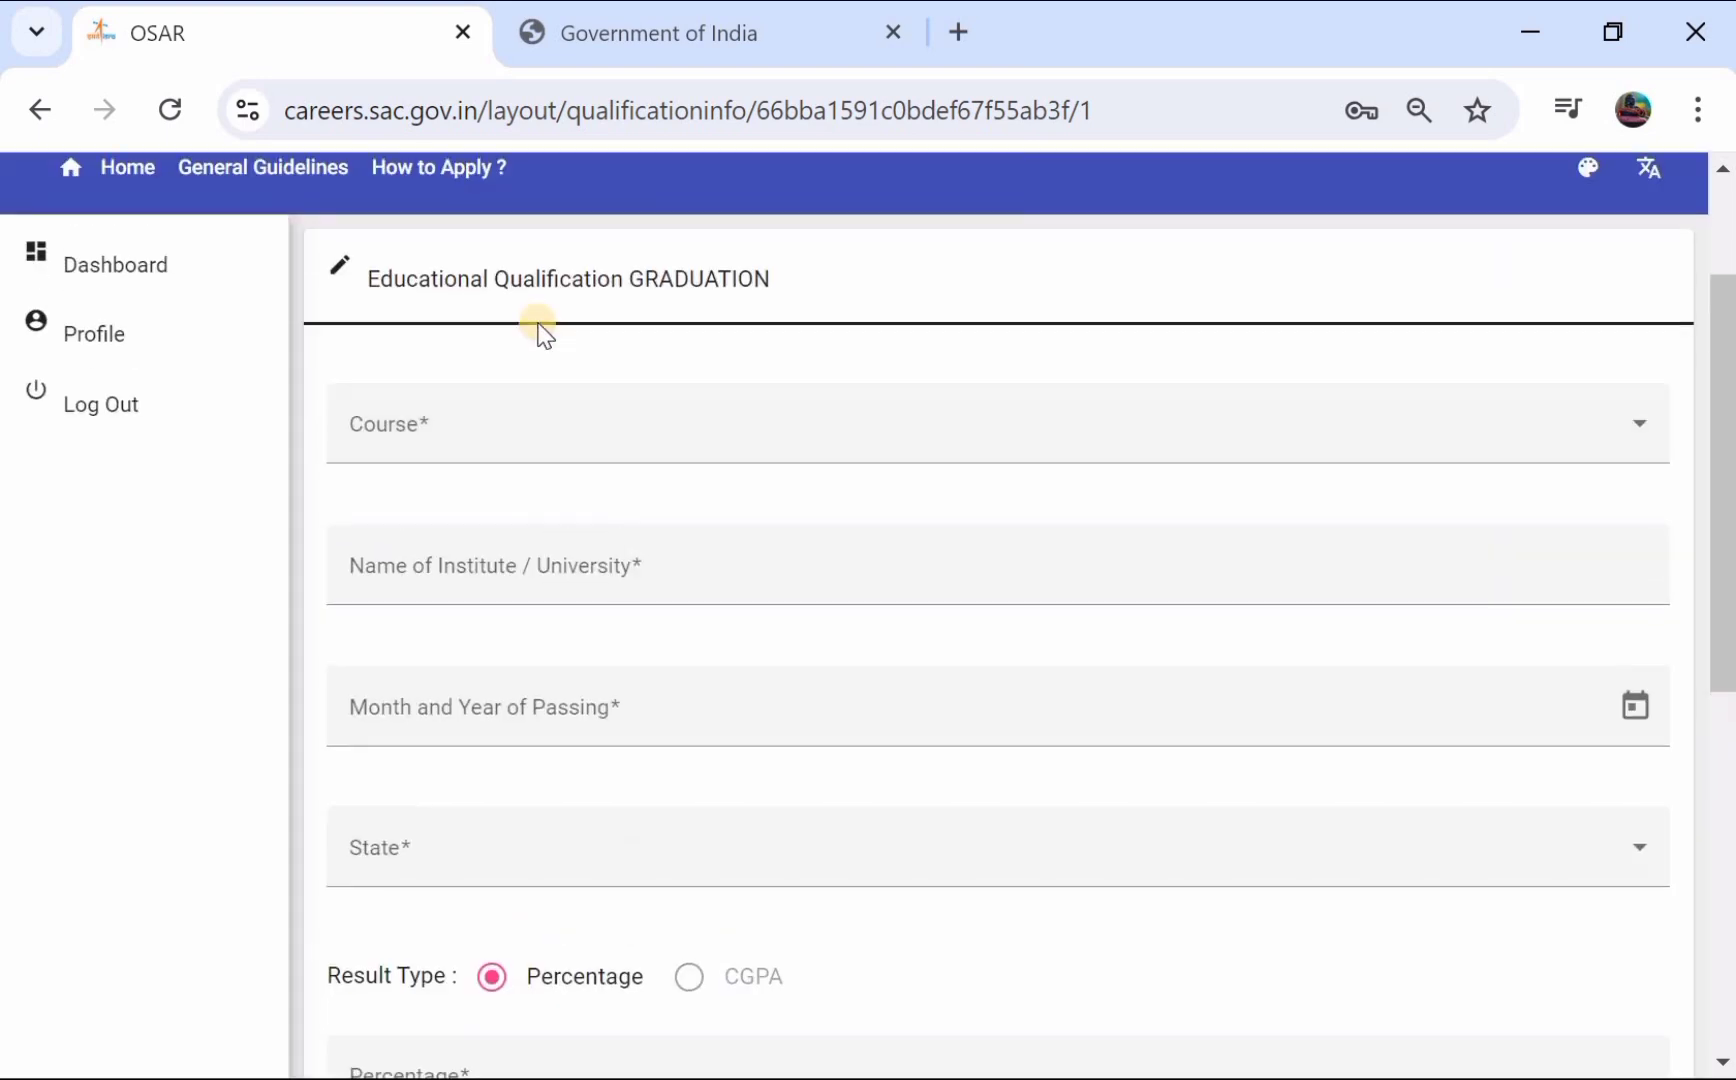
scroll(540, 330, down, 1)
click(525, 332)
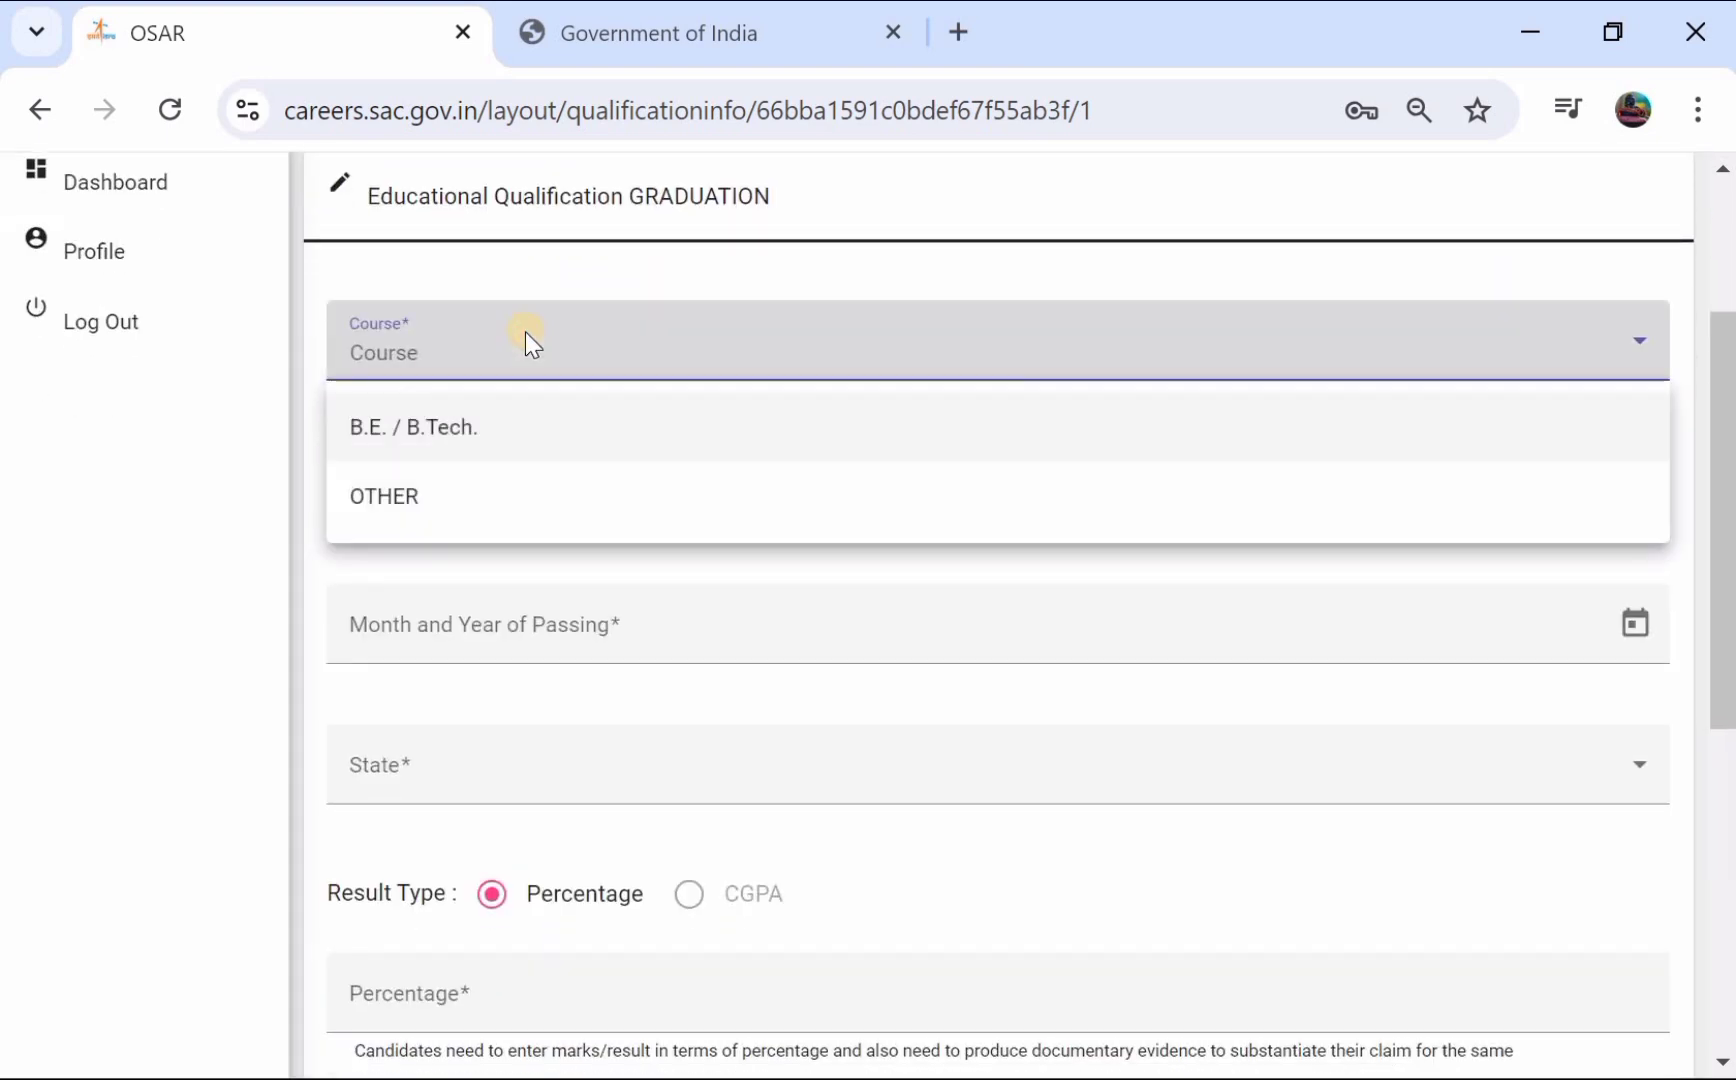
click(418, 447)
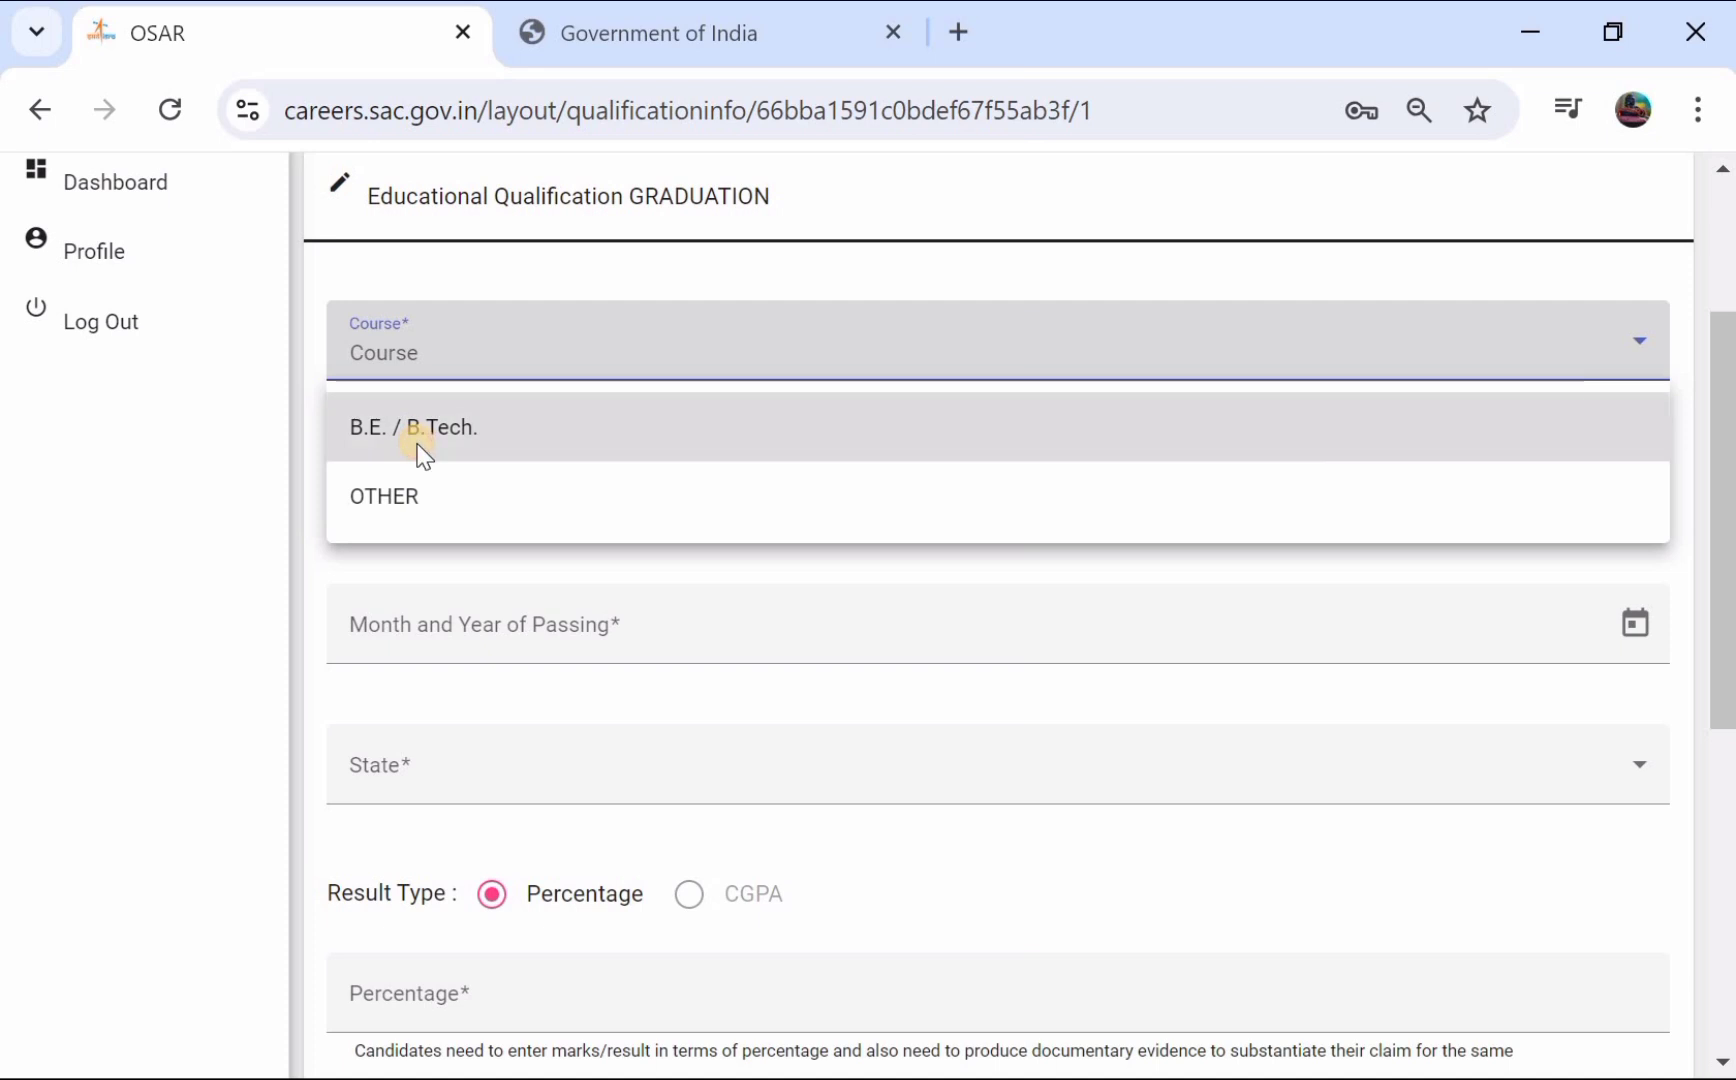
click(448, 505)
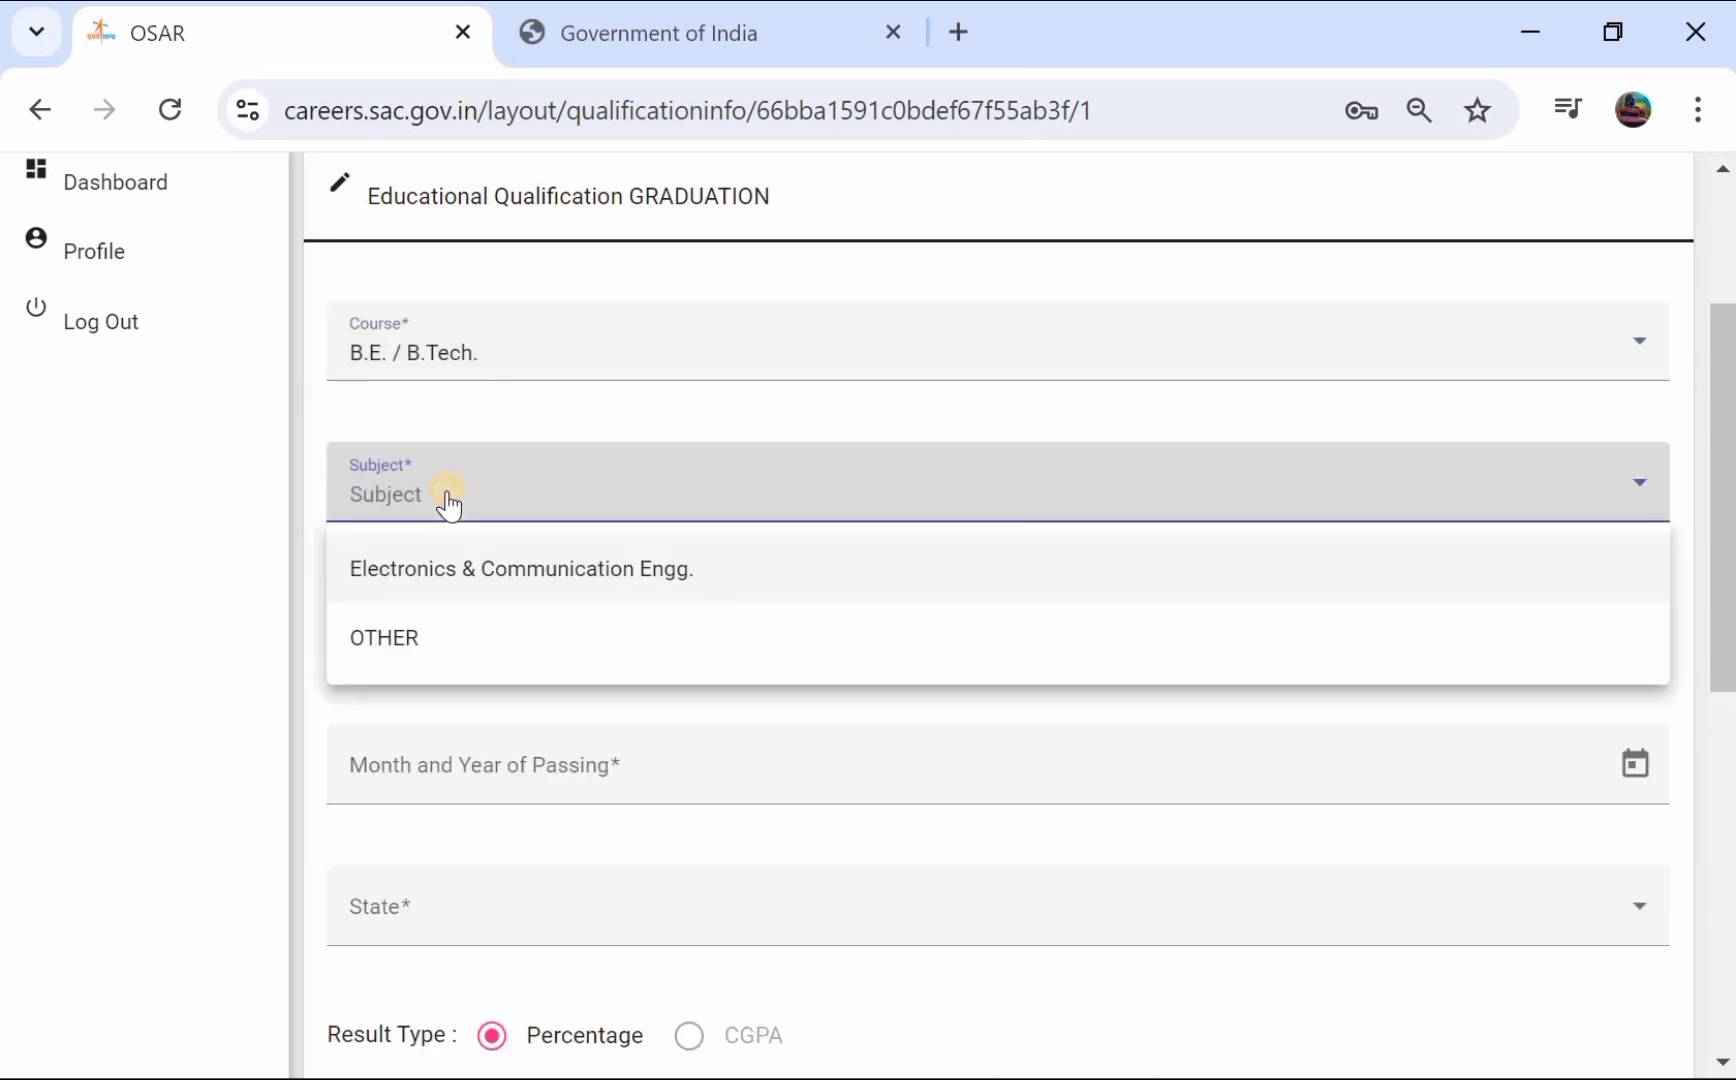
click(530, 584)
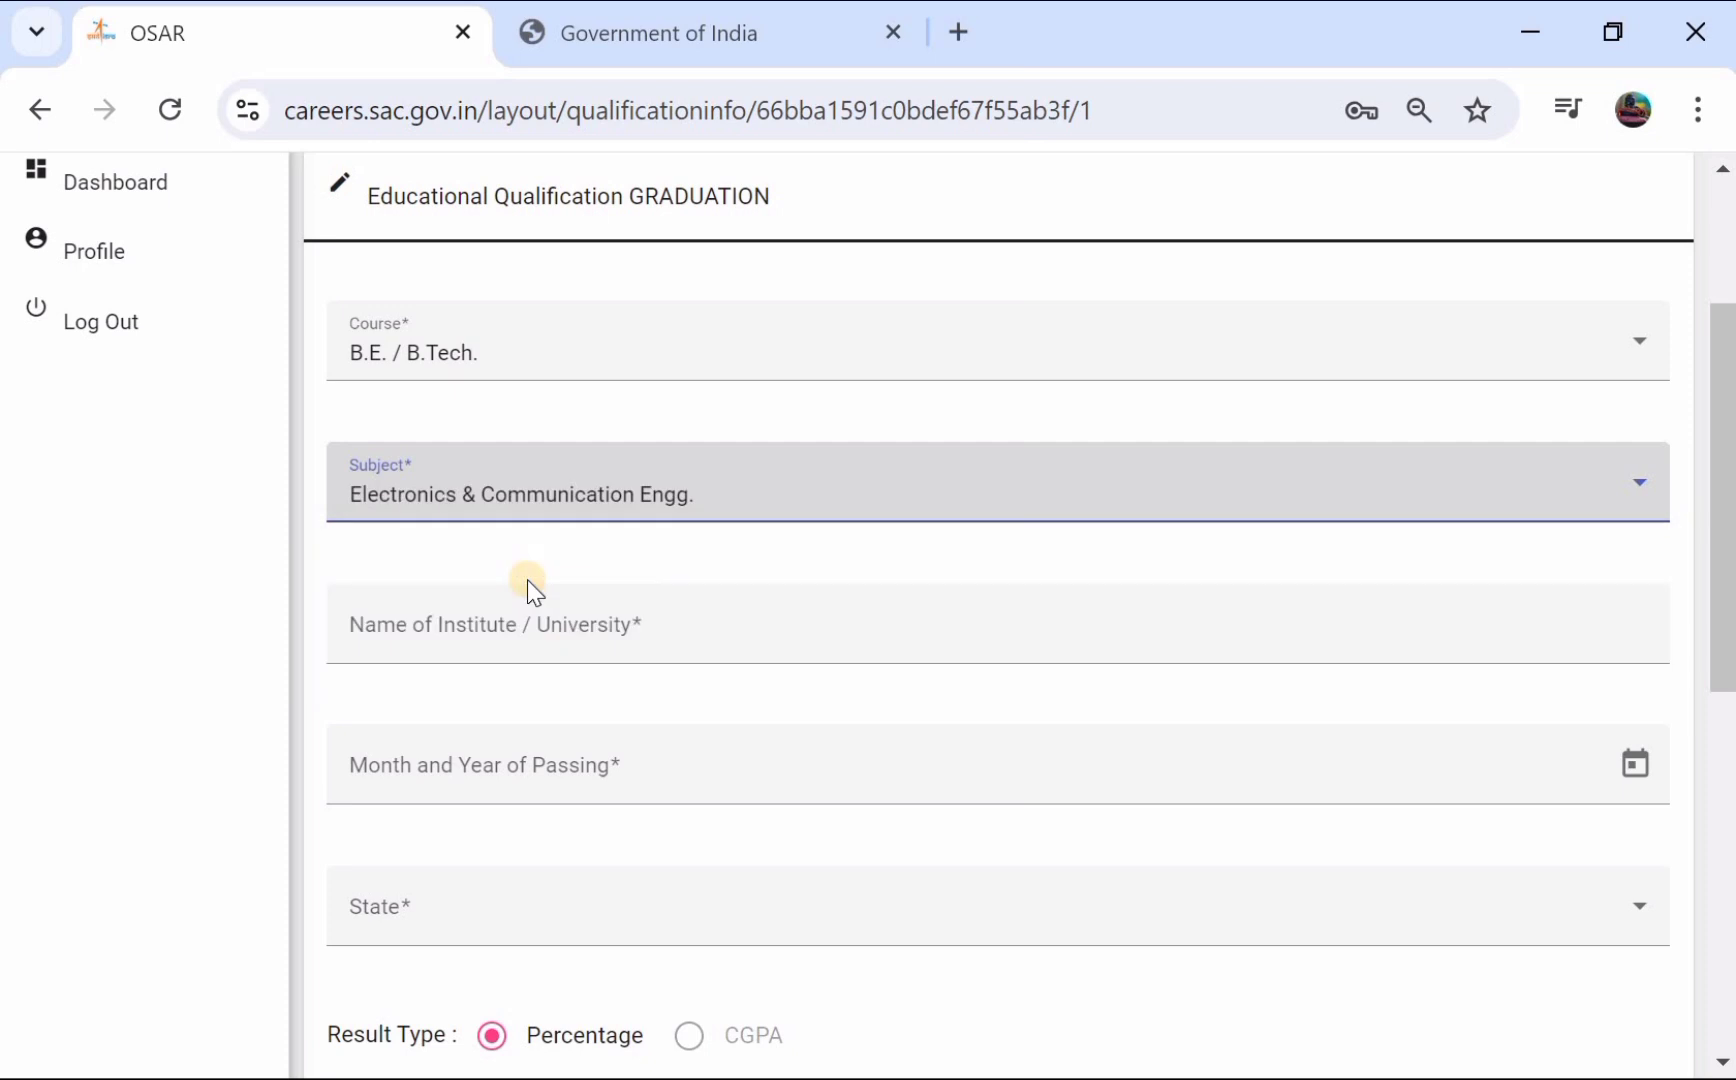
- Enter KALTEYEB as the institute and set the passing date to May 2022
scroll(540, 570, down, 1)
click(566, 546)
text(T)
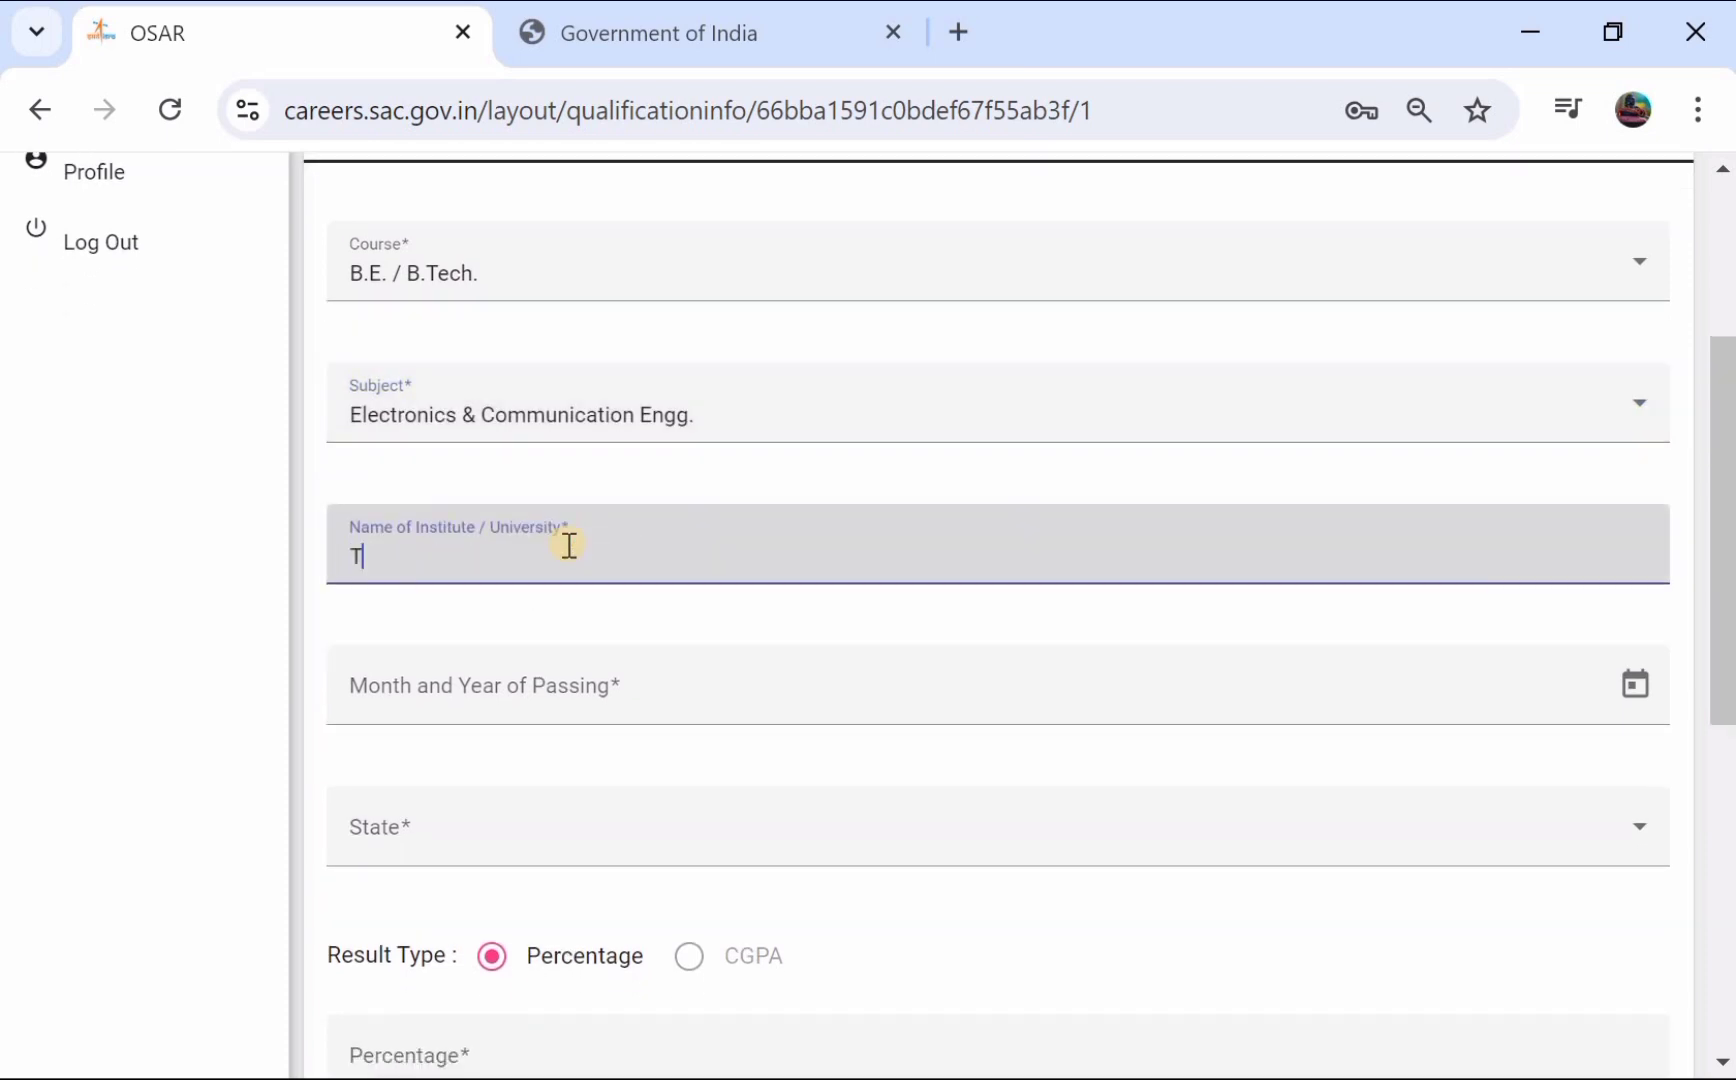
key(BackSpace)
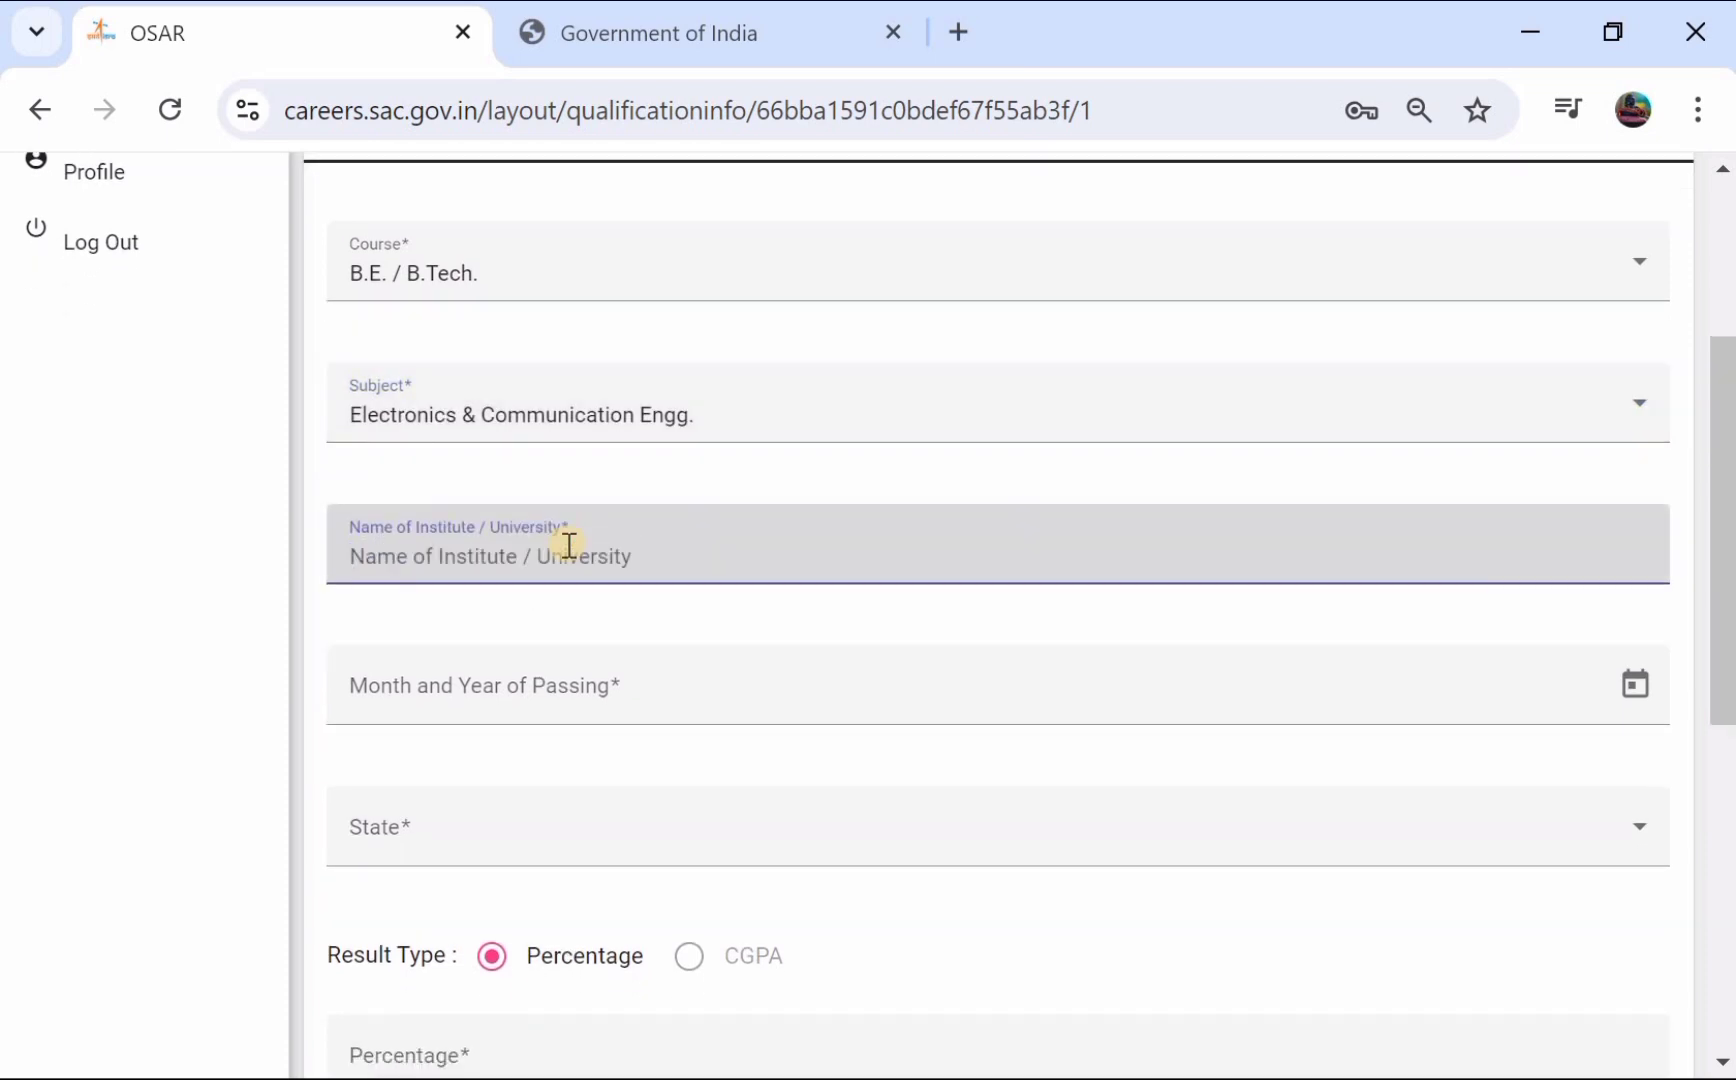
text(KALTEYEB)
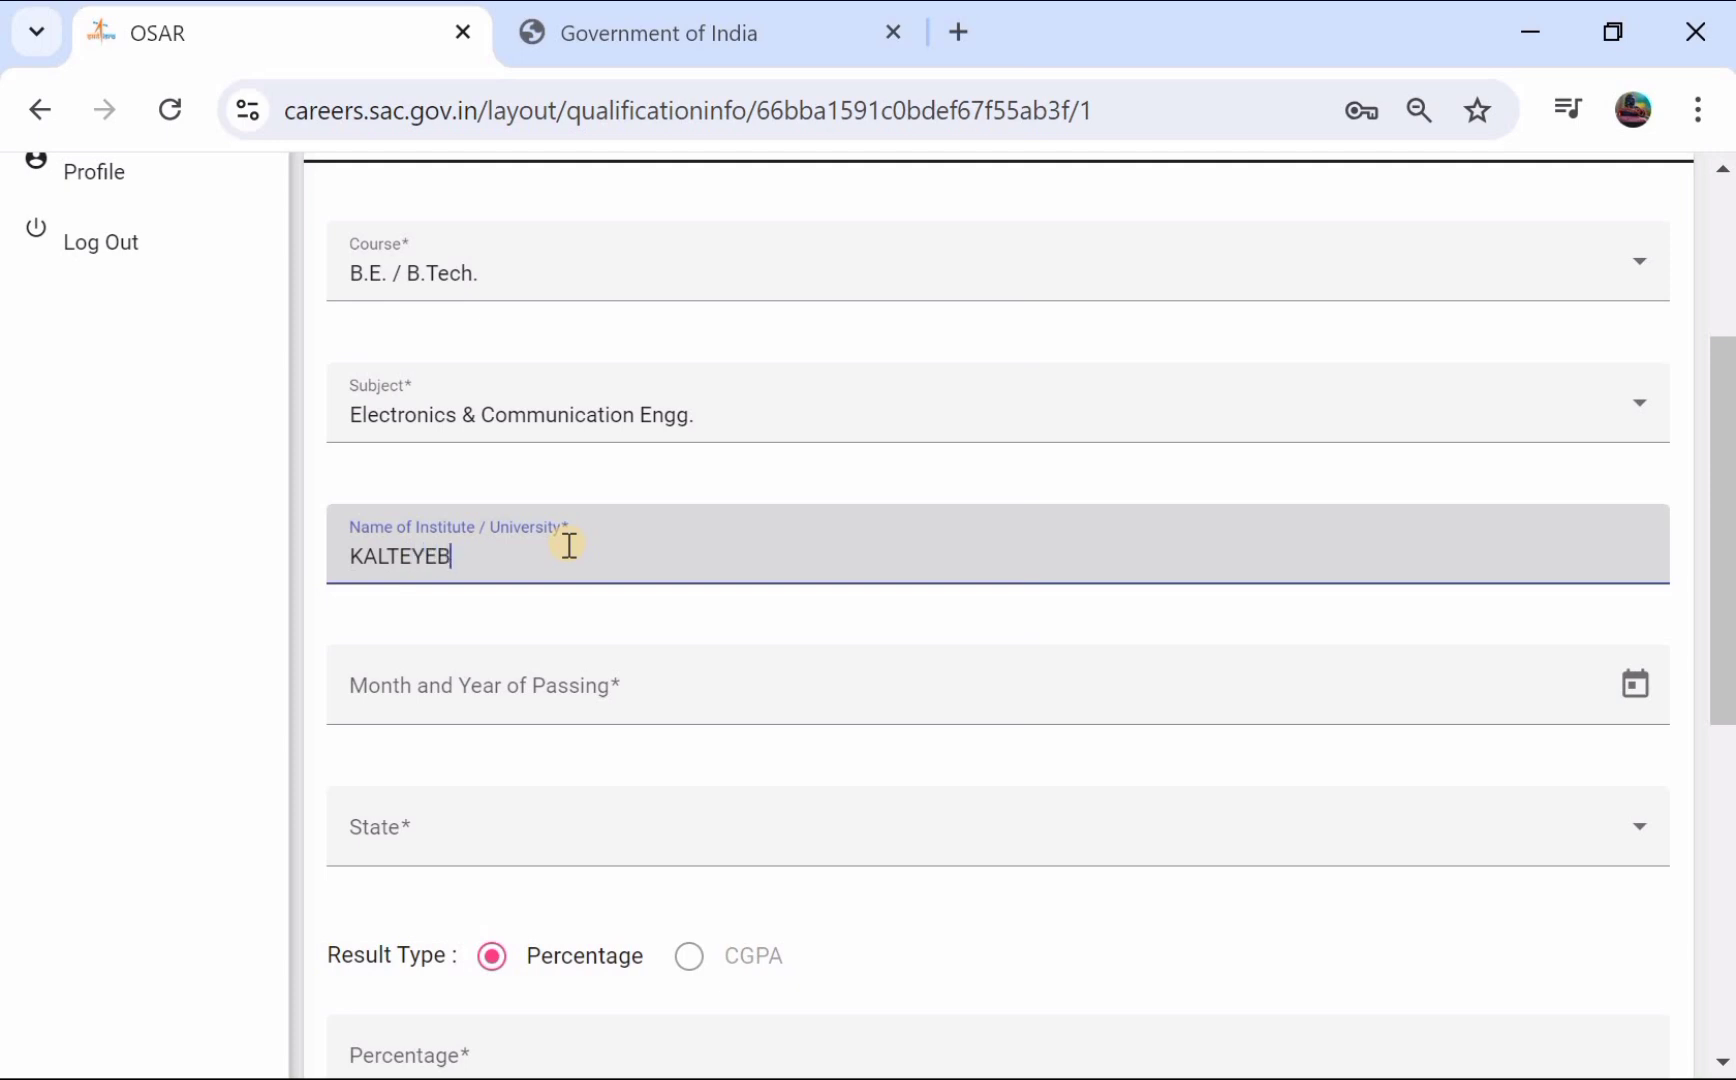
scroll(569, 545, down, 2)
click(569, 545)
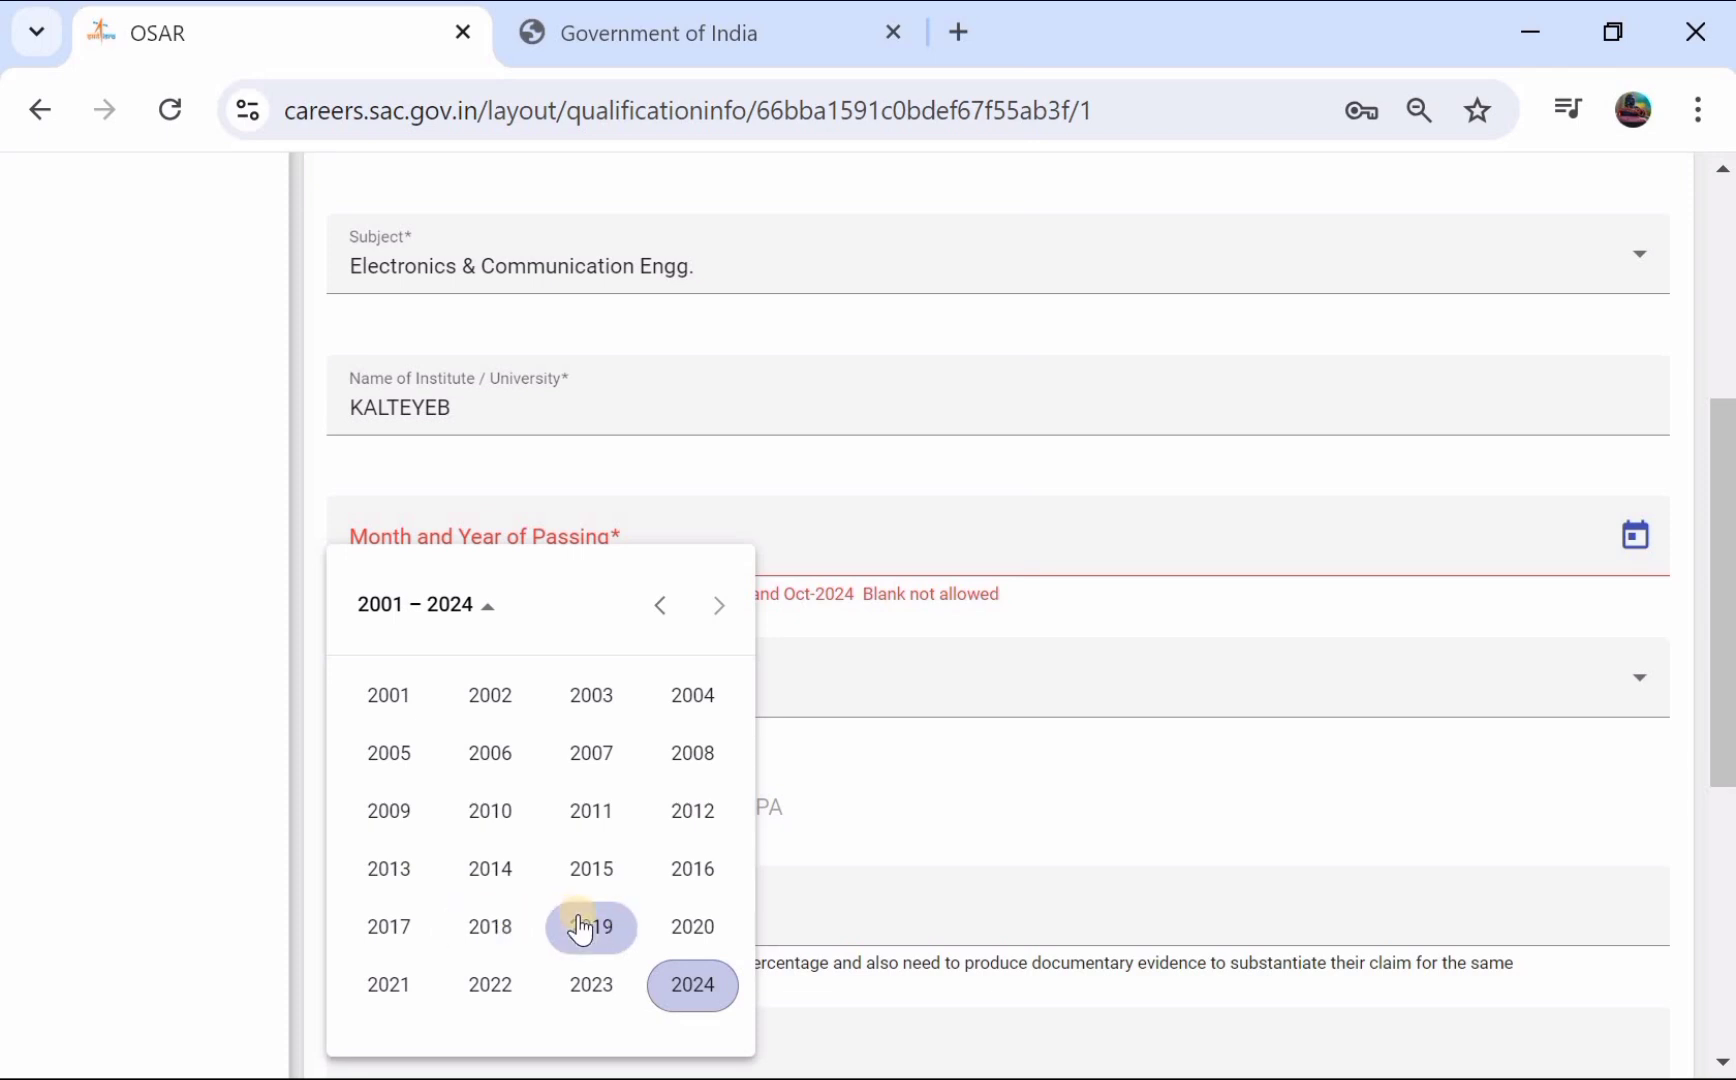
click(608, 929)
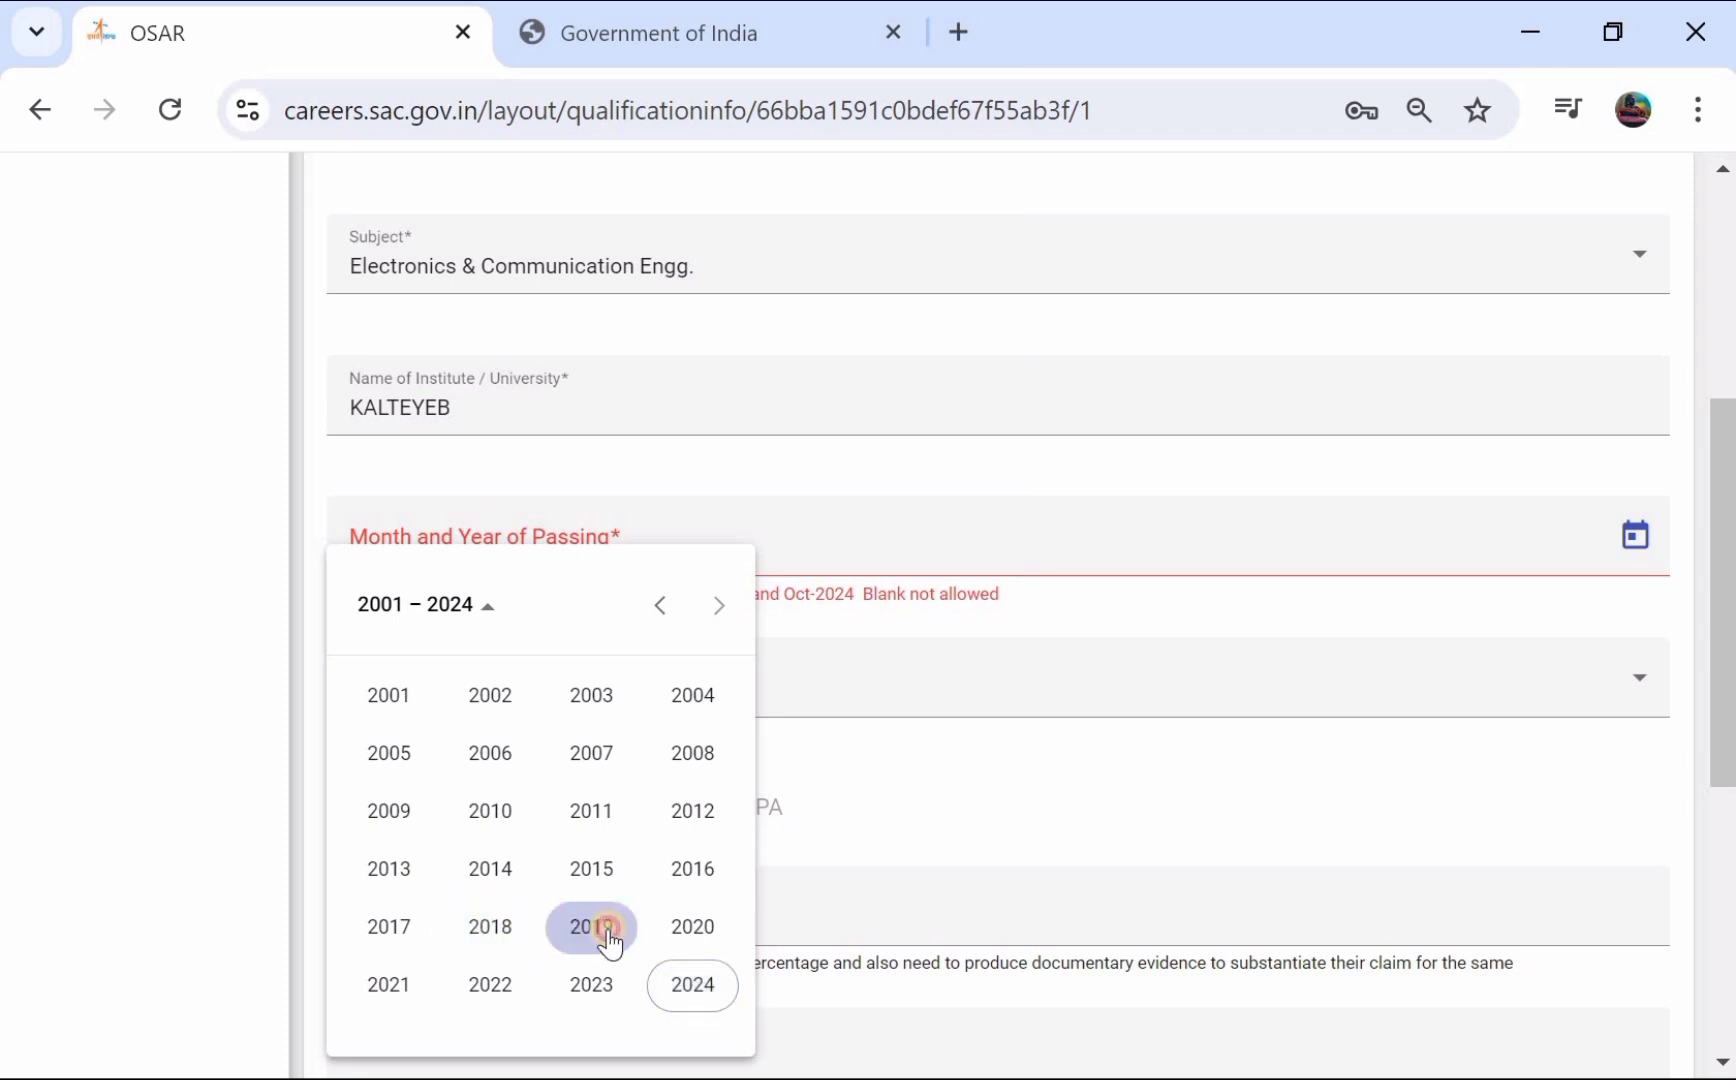
click(407, 620)
click(418, 614)
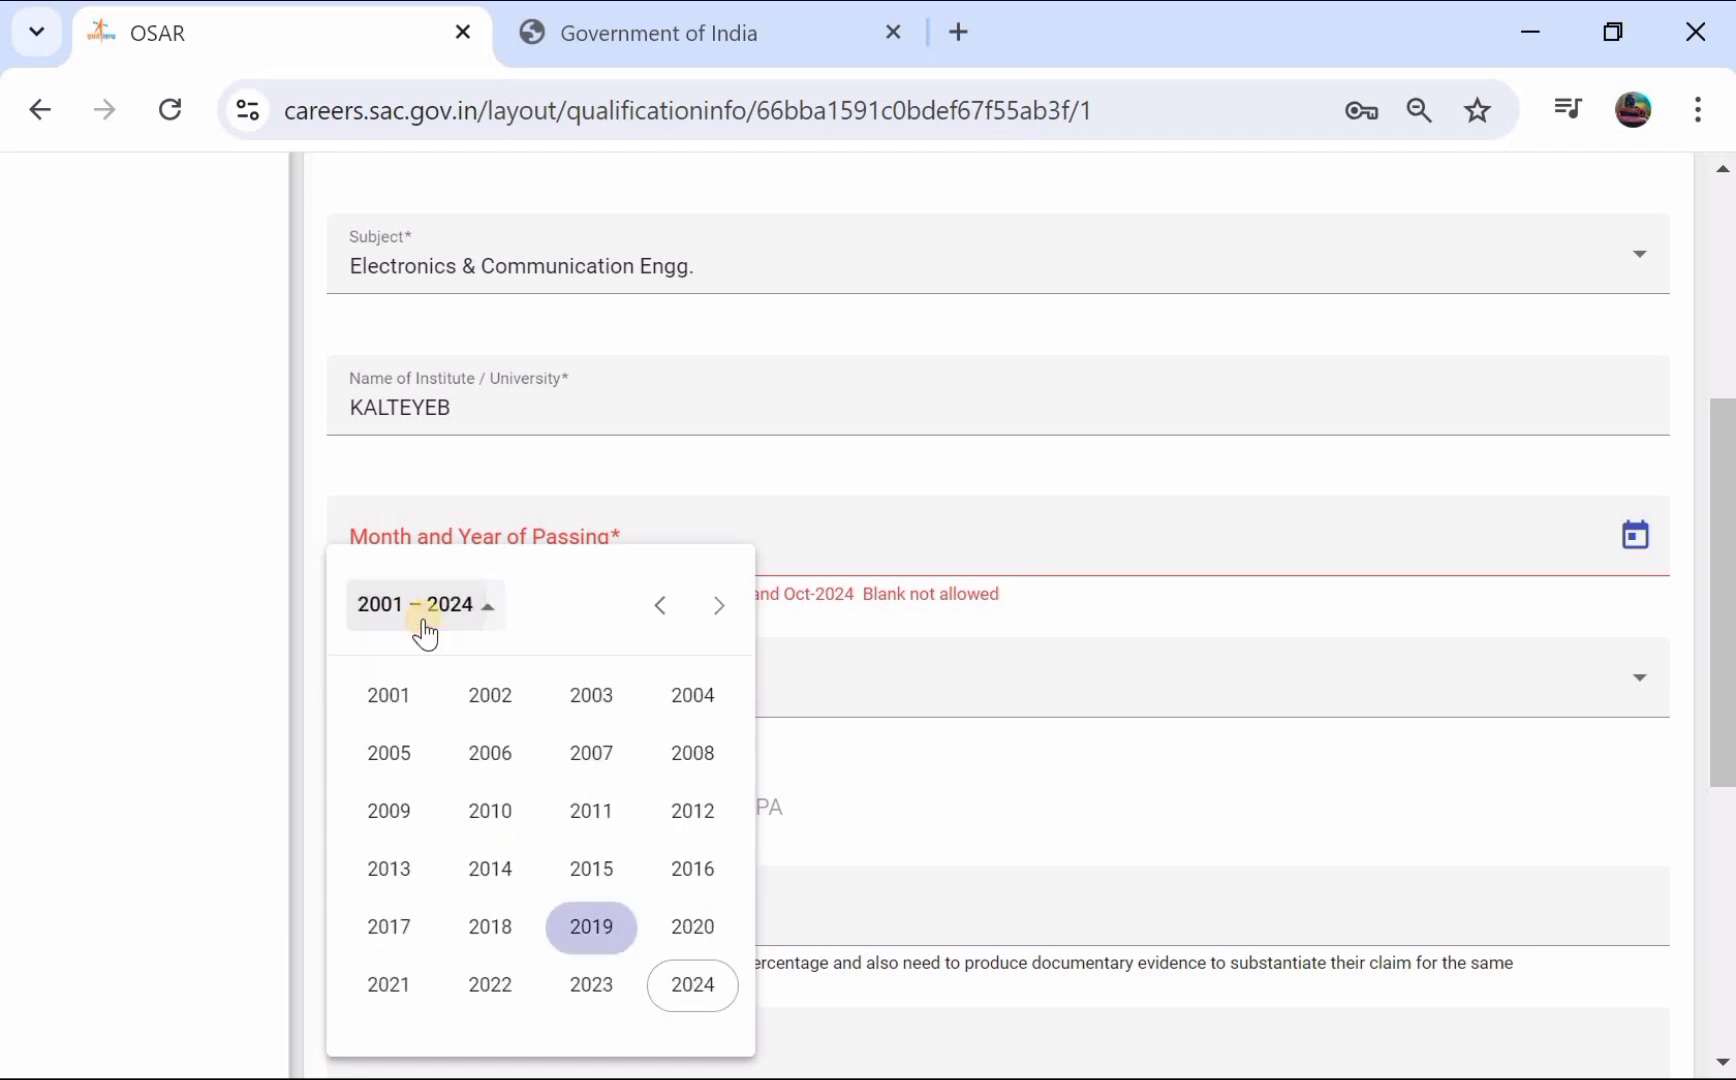
click(492, 984)
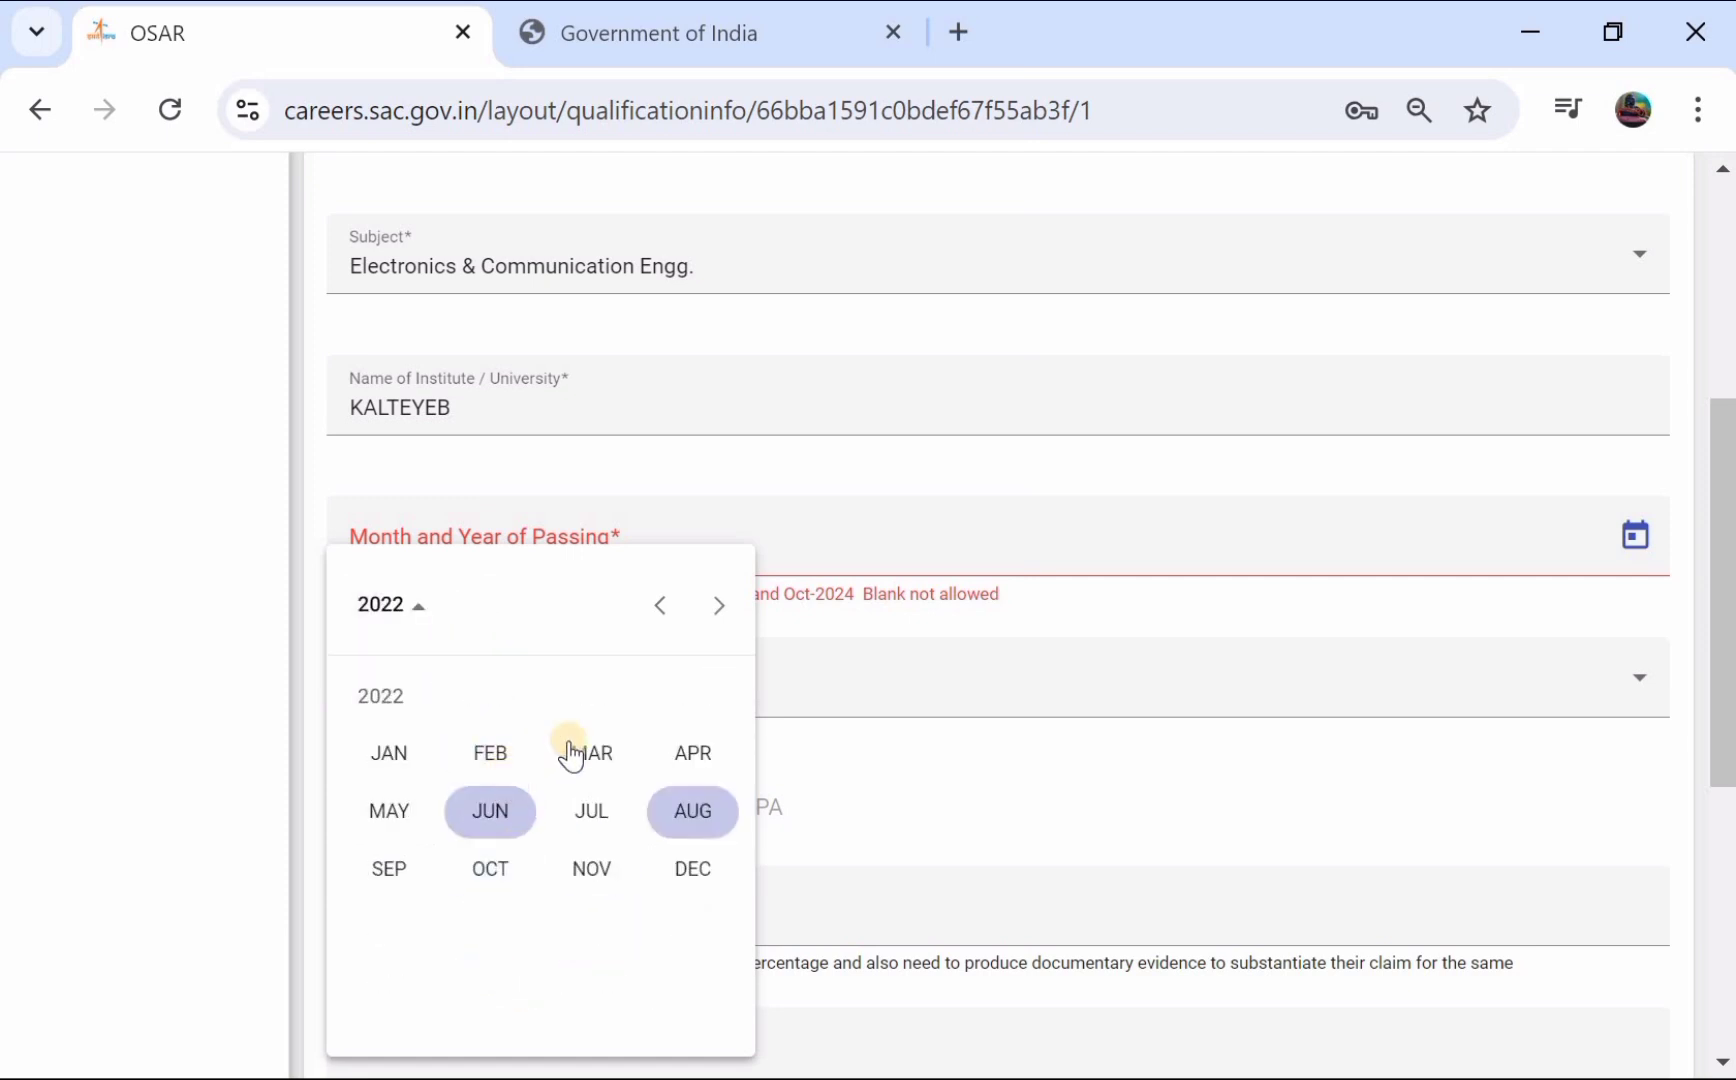
click(392, 815)
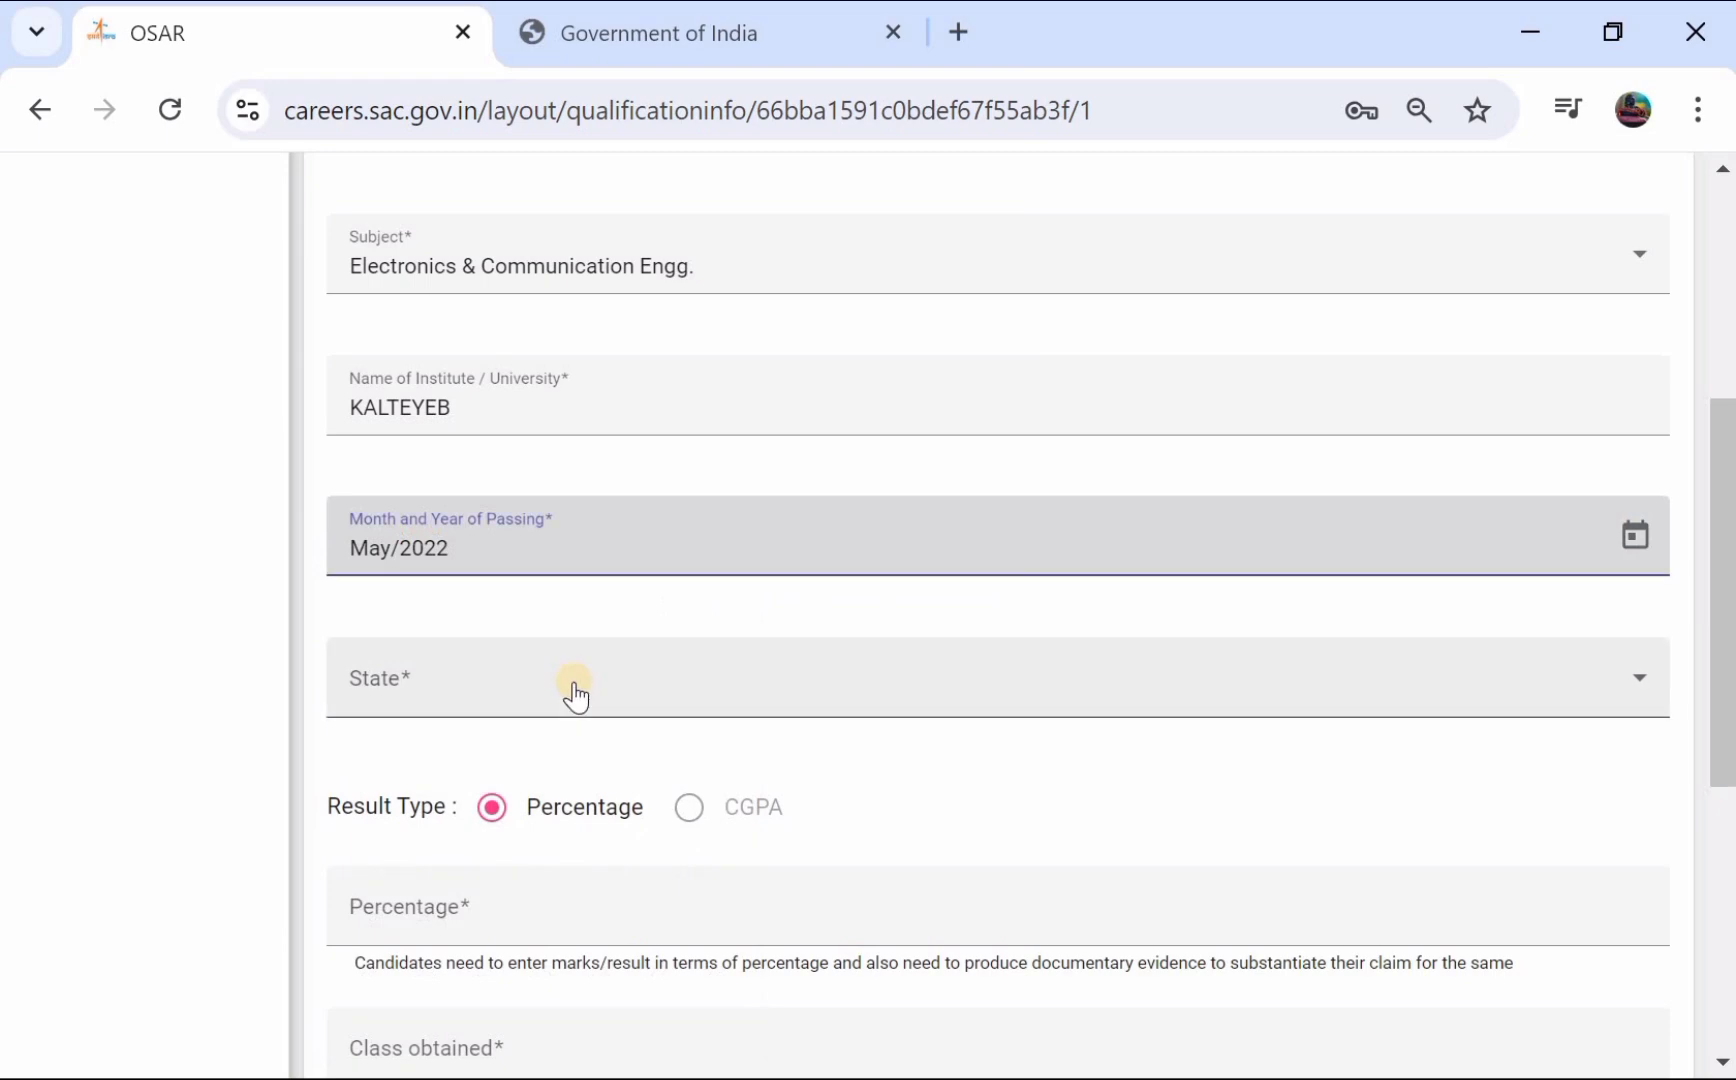
- Select GUJARAT as the state of the graduation institute
click(575, 690)
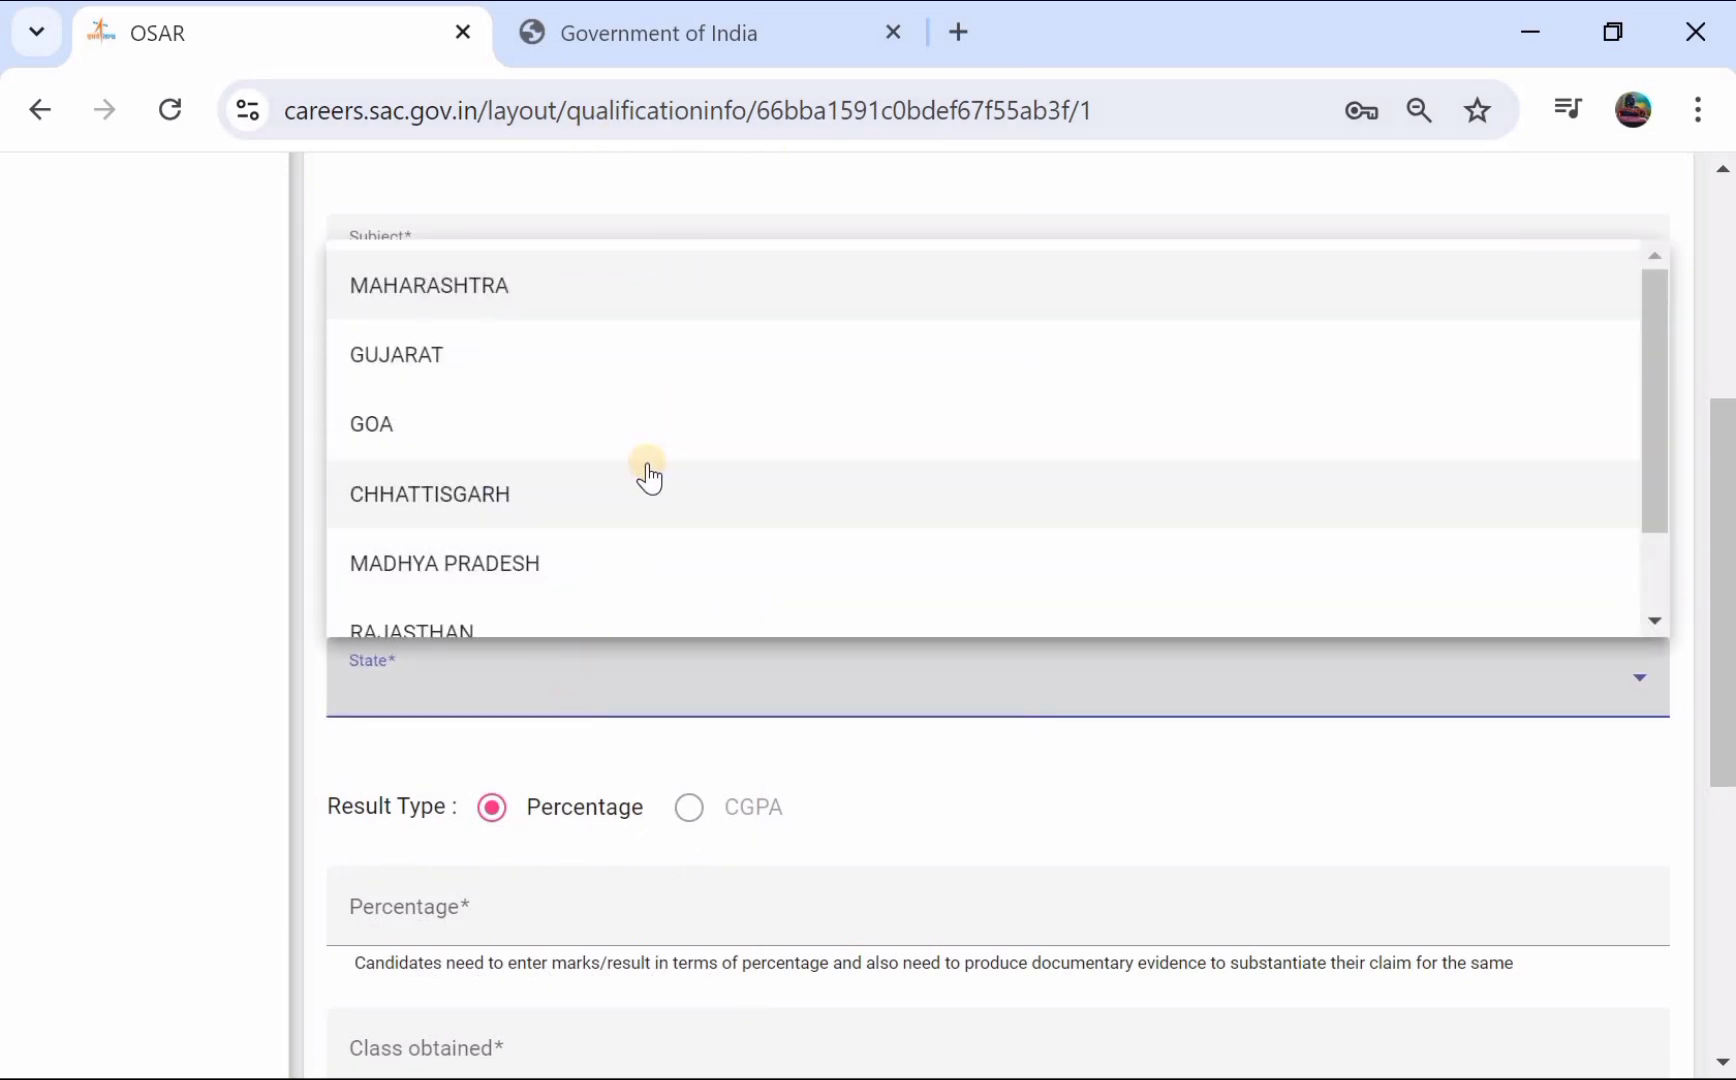
scroll(647, 468, down, 4)
scroll(647, 462, down, 2)
scroll(647, 462, up, 6)
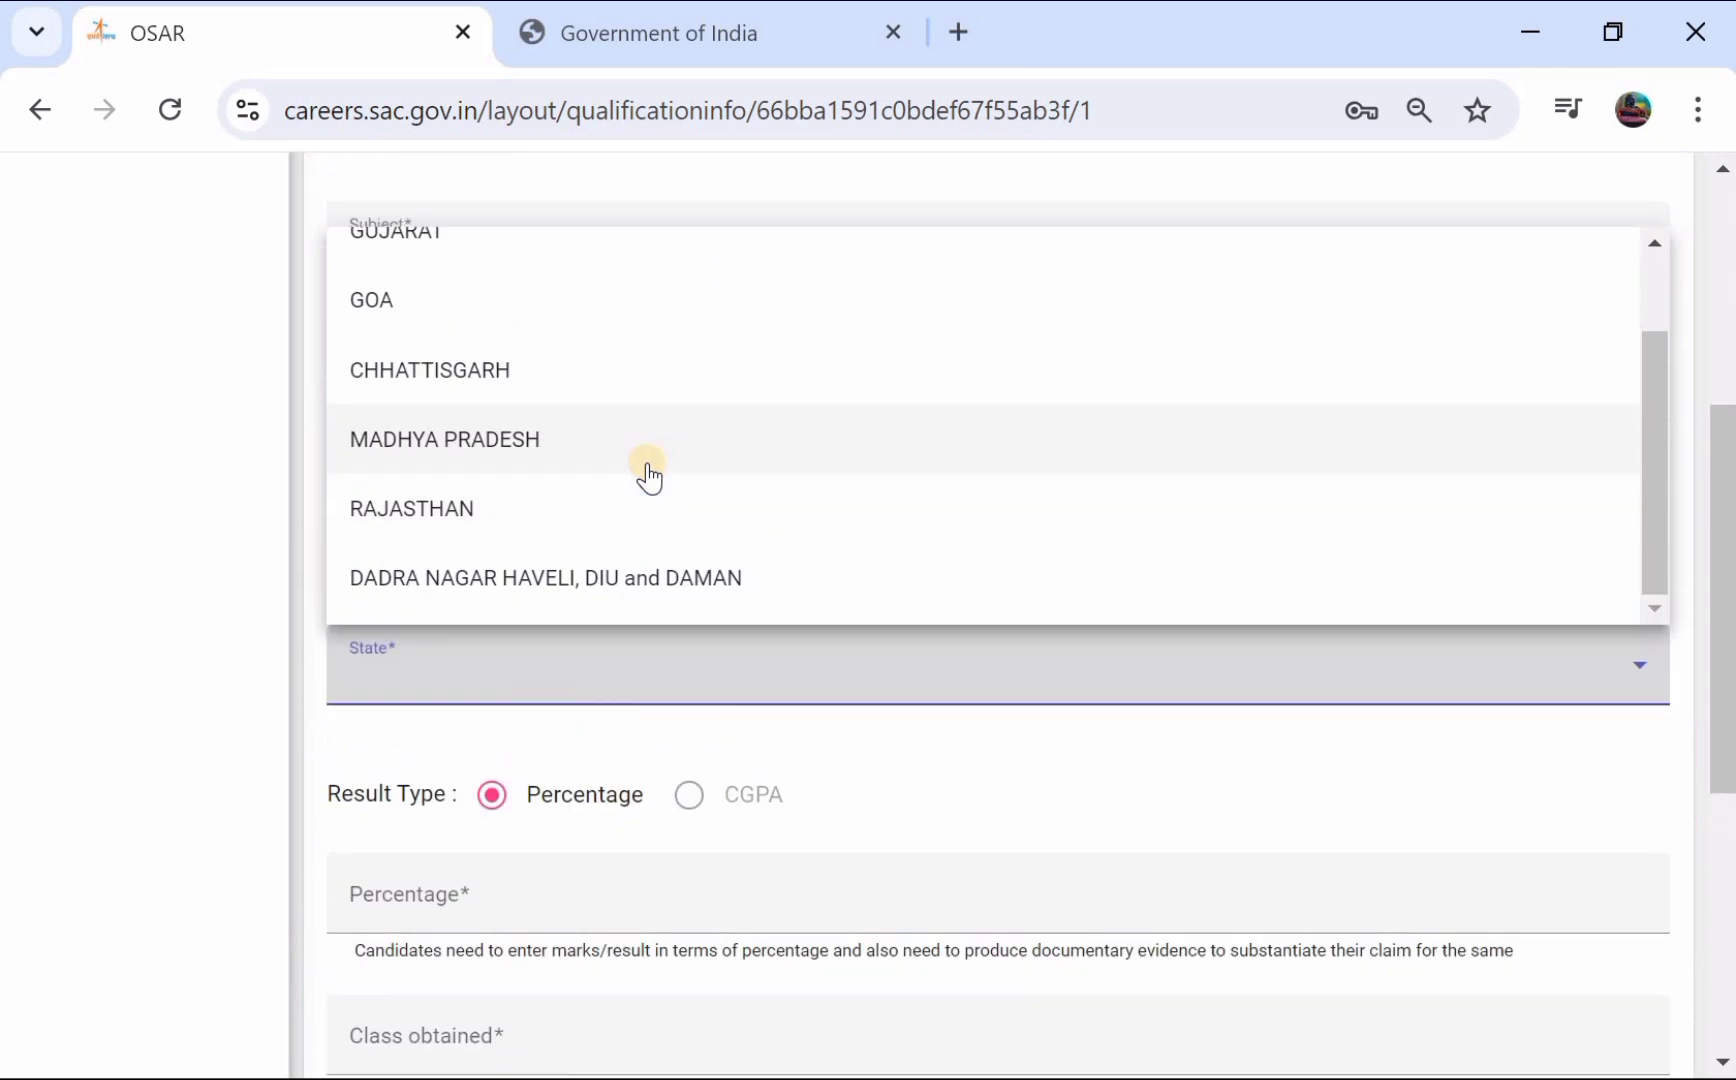
scroll(649, 478, up, 3)
scroll(649, 478, down, 3)
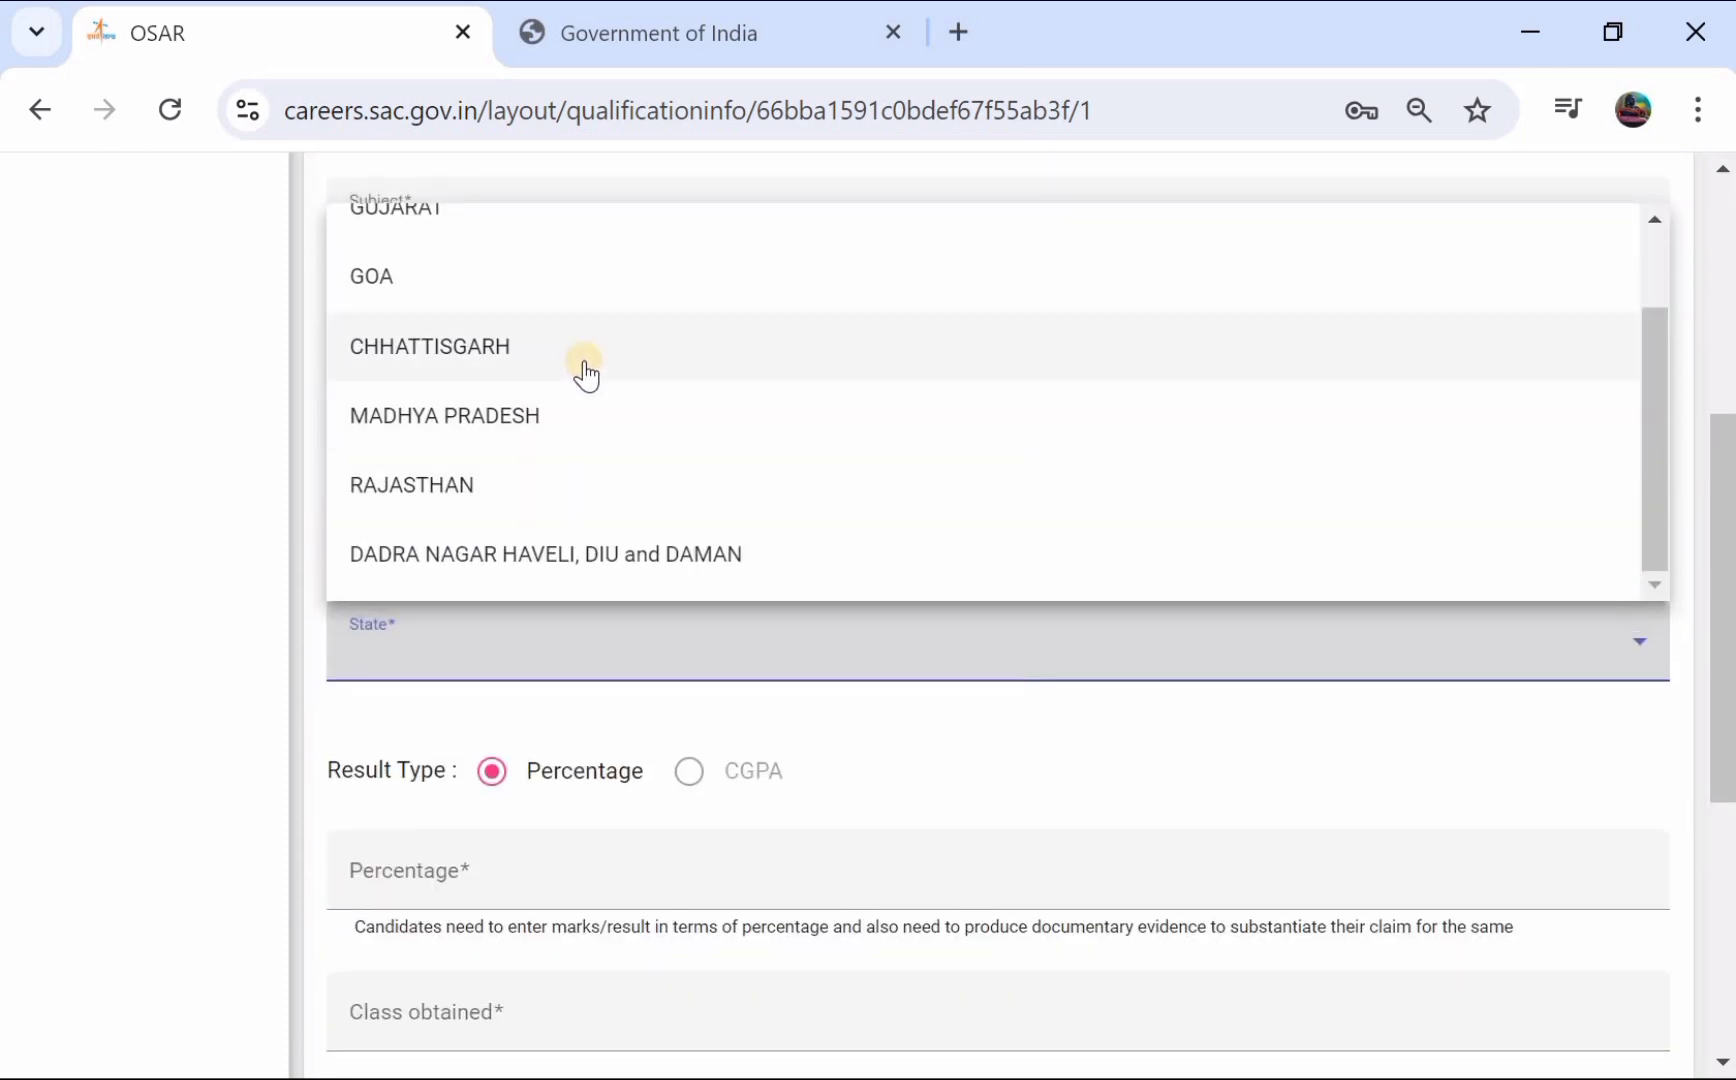
scroll(620, 341, up, 2)
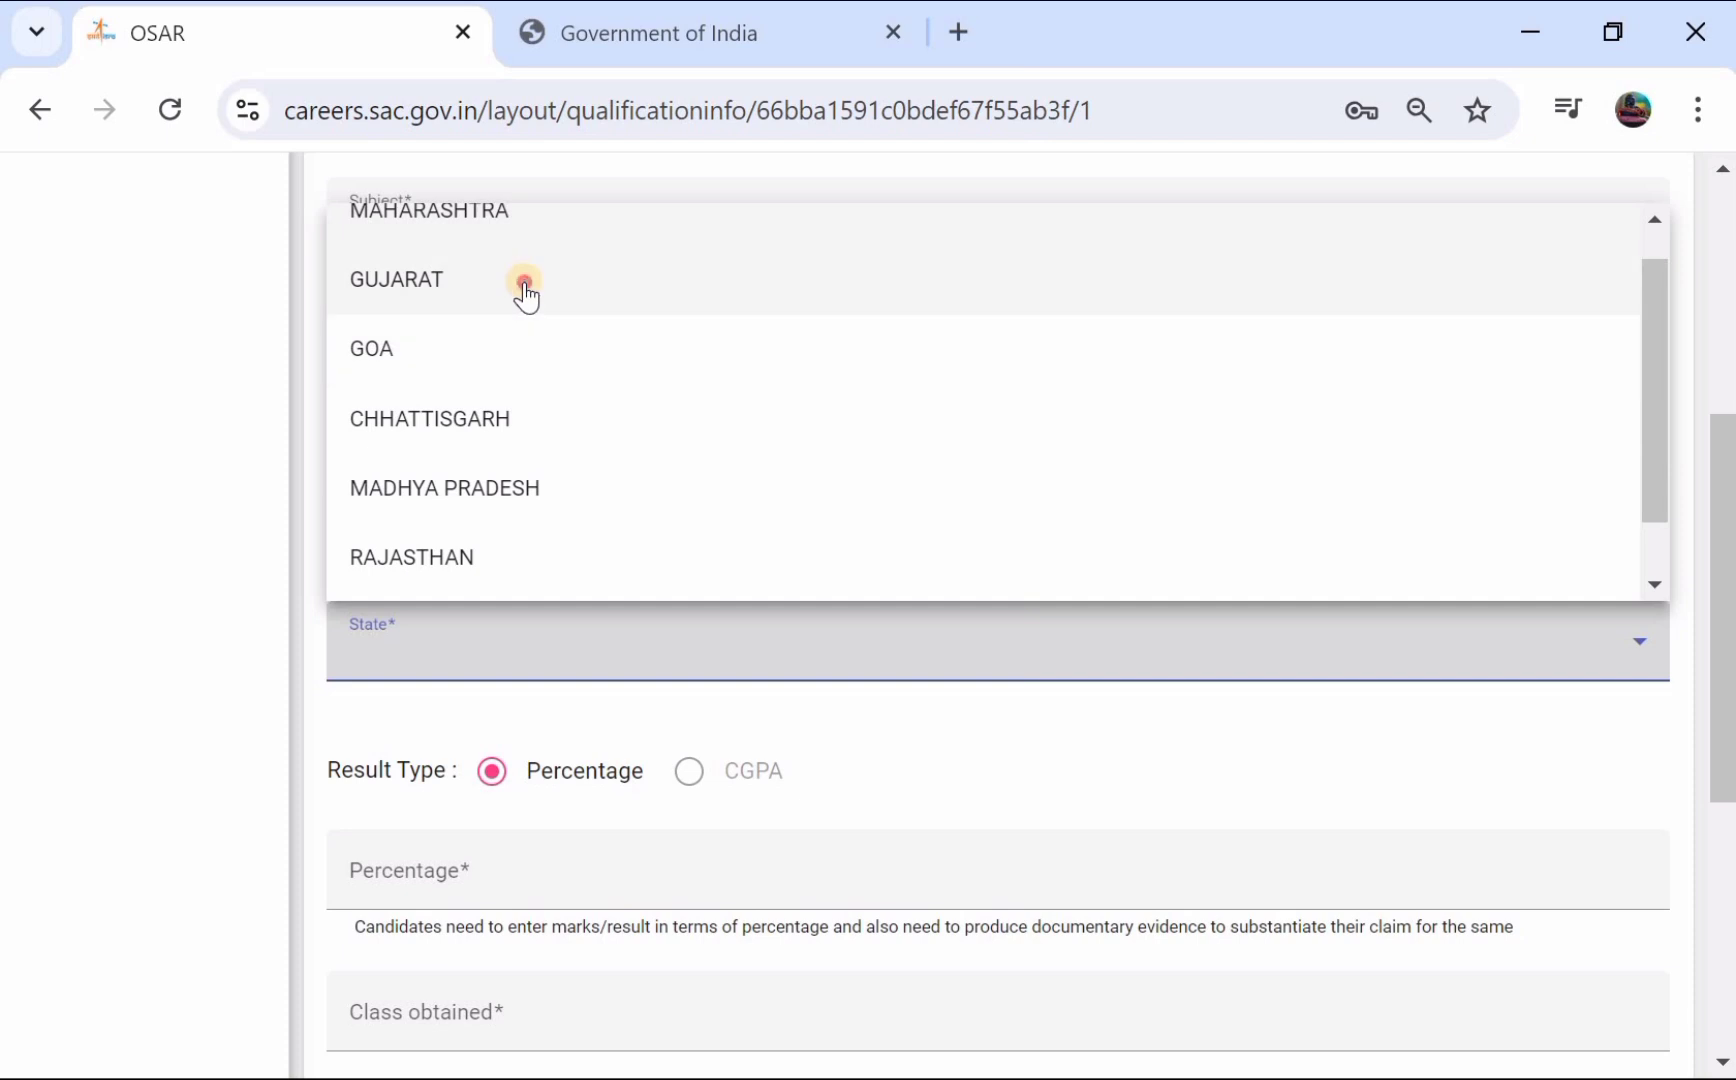
click(524, 288)
- Enter 95 percent with PASS class obtained and save the graduation record
scroll(524, 282, down, 2)
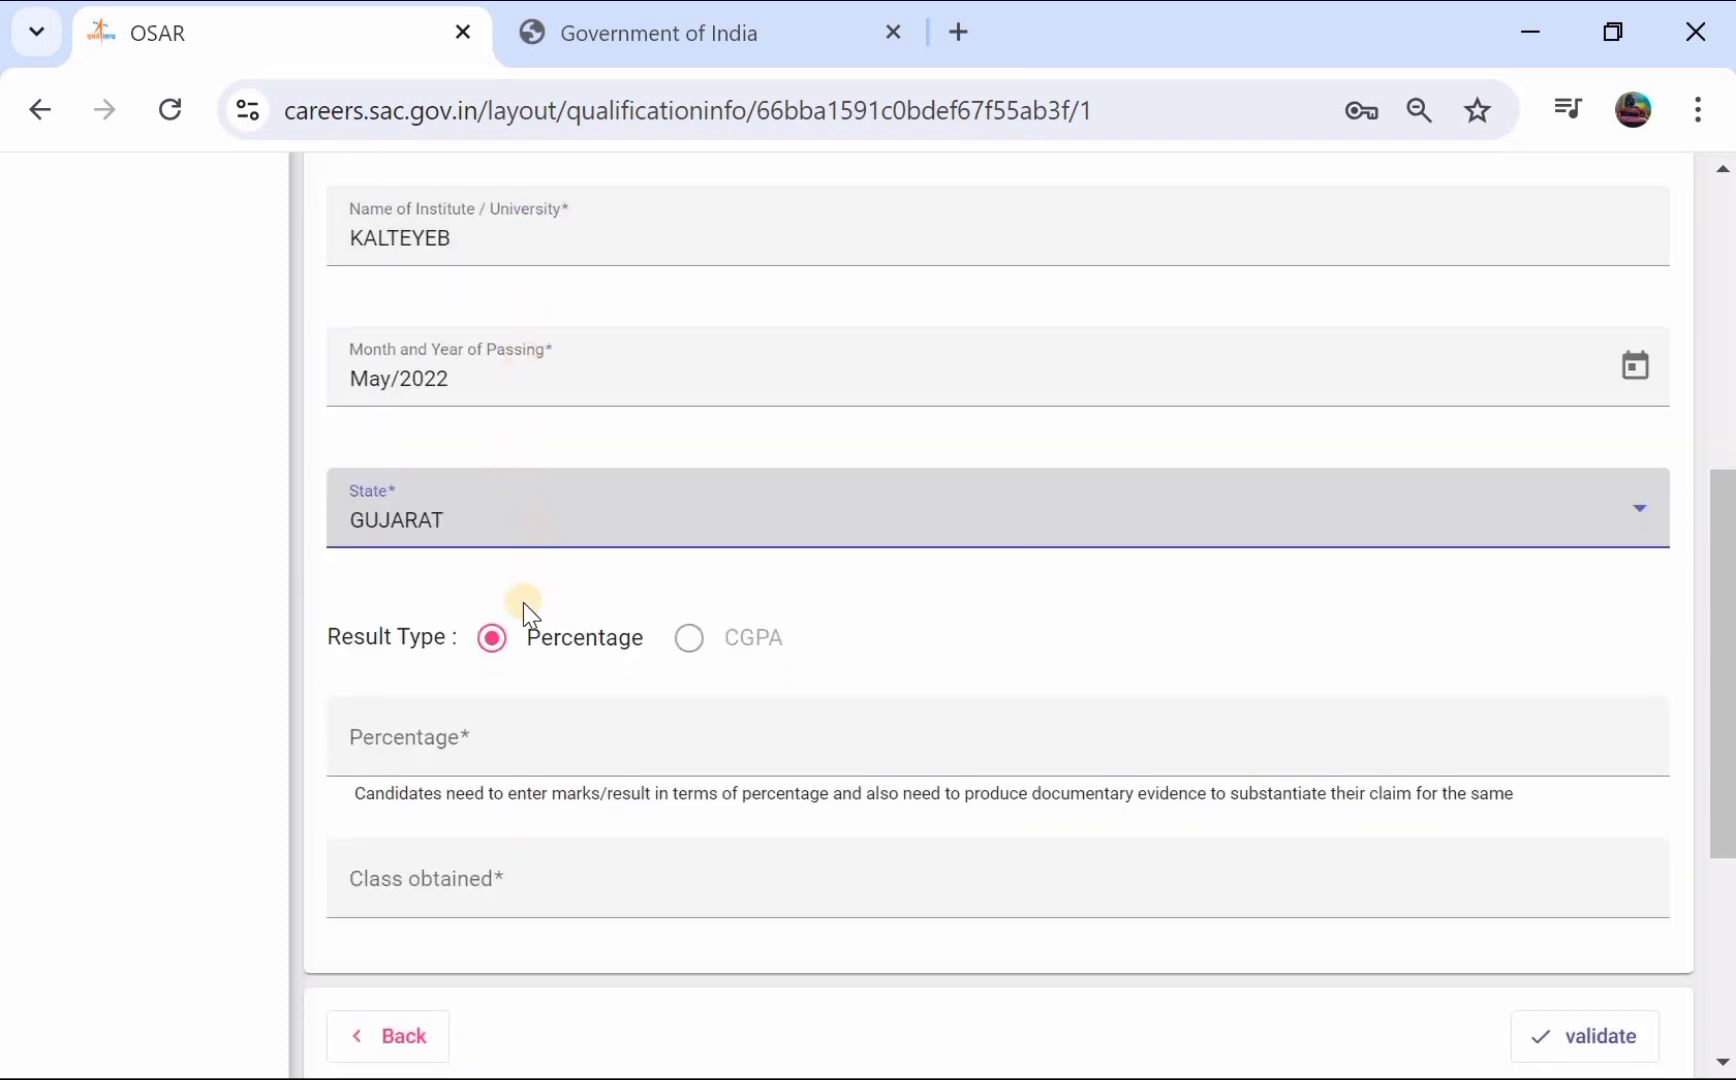
click(517, 742)
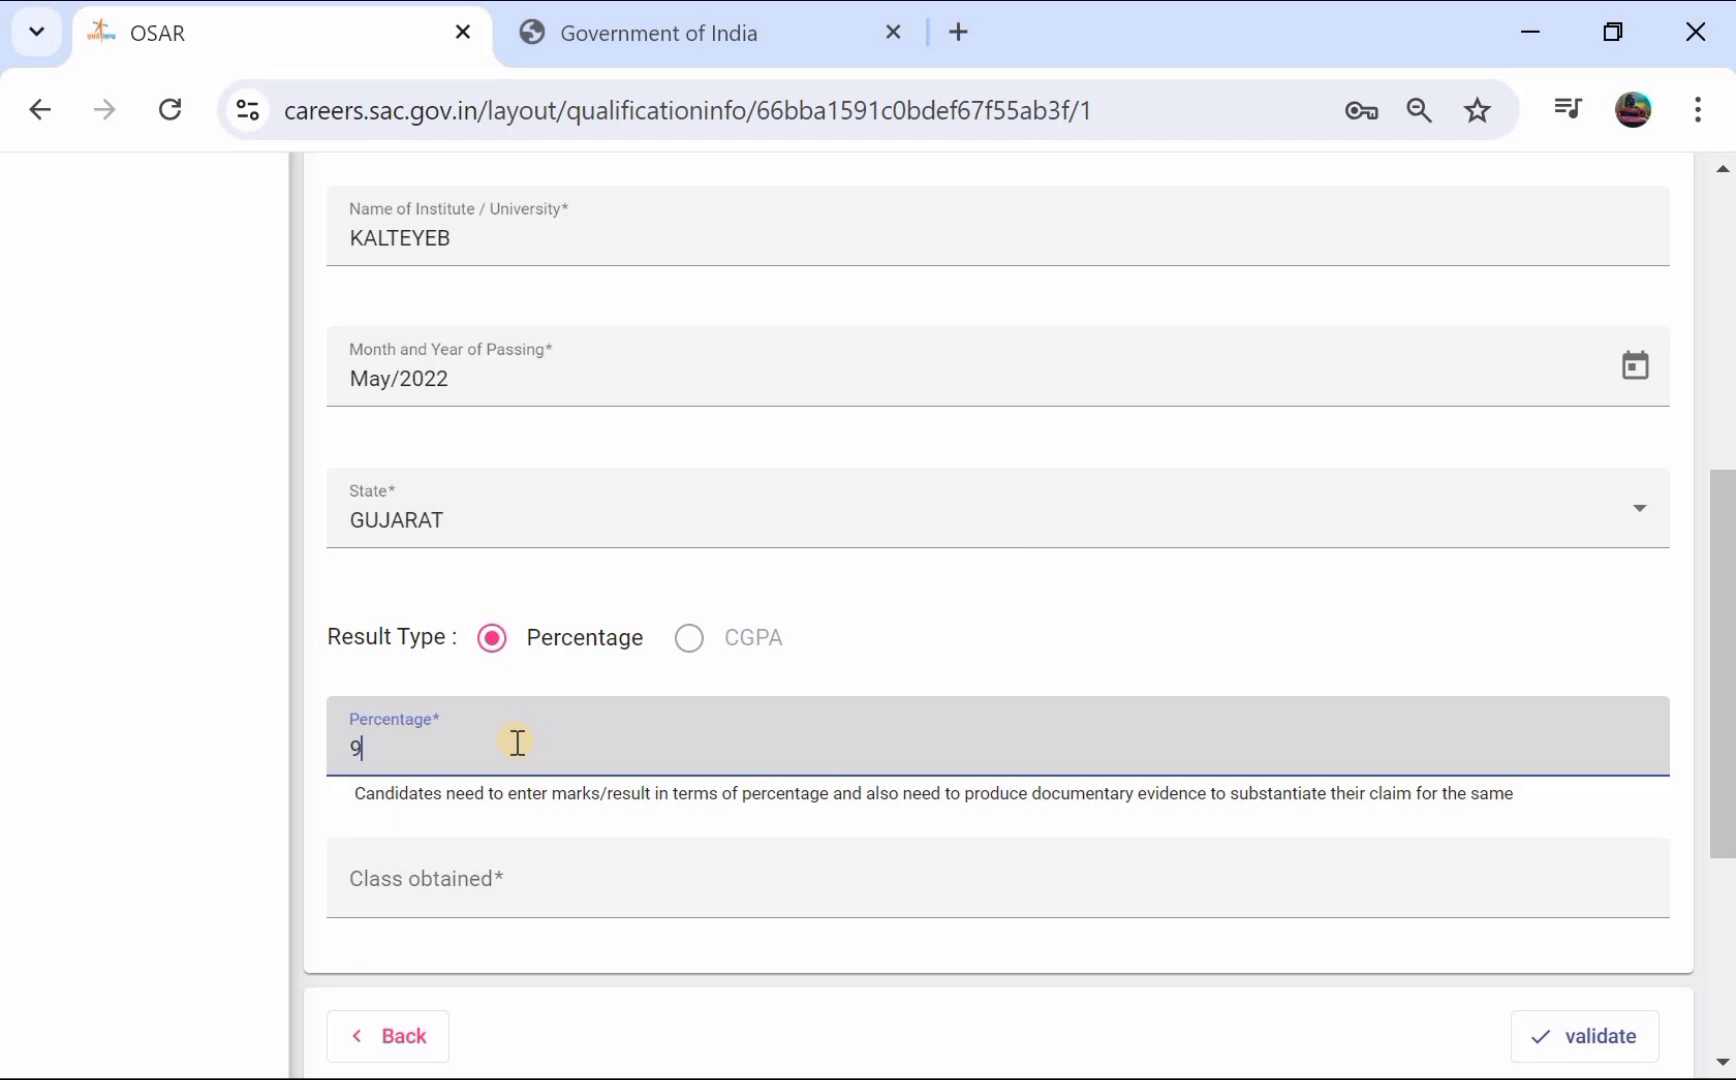
text(95)
scroll(517, 742, down, 2)
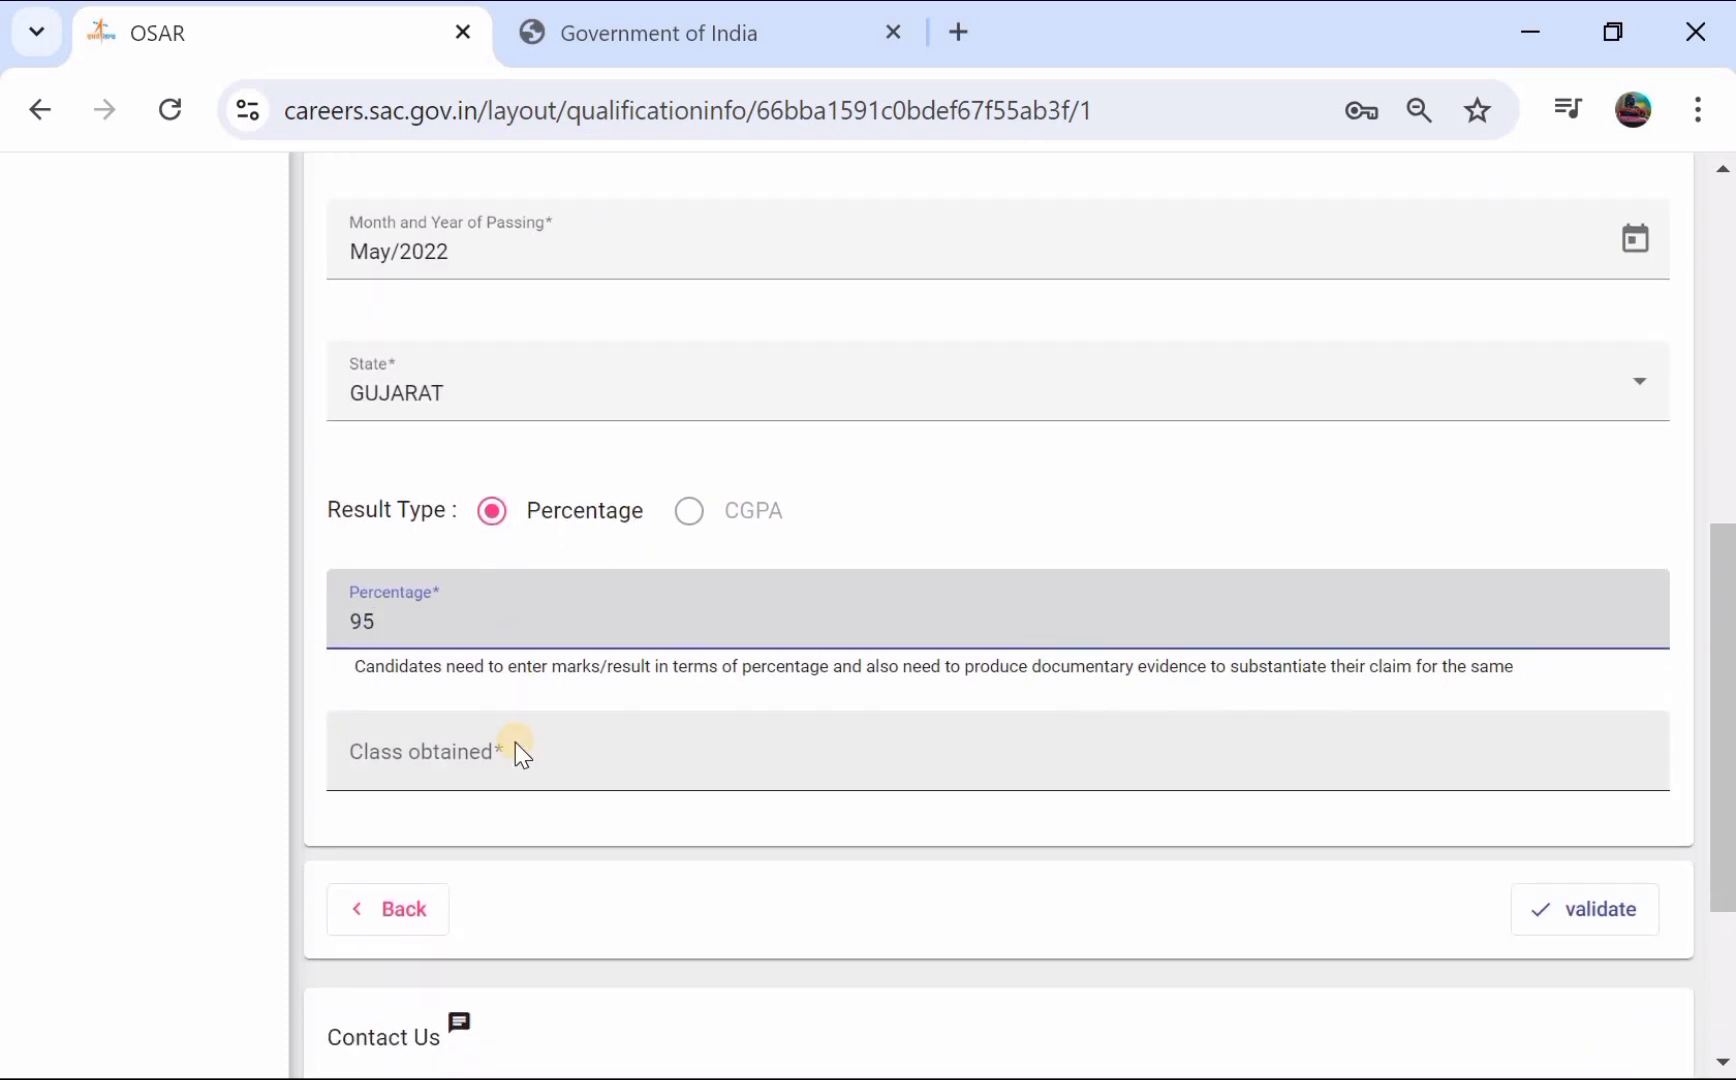
click(515, 742)
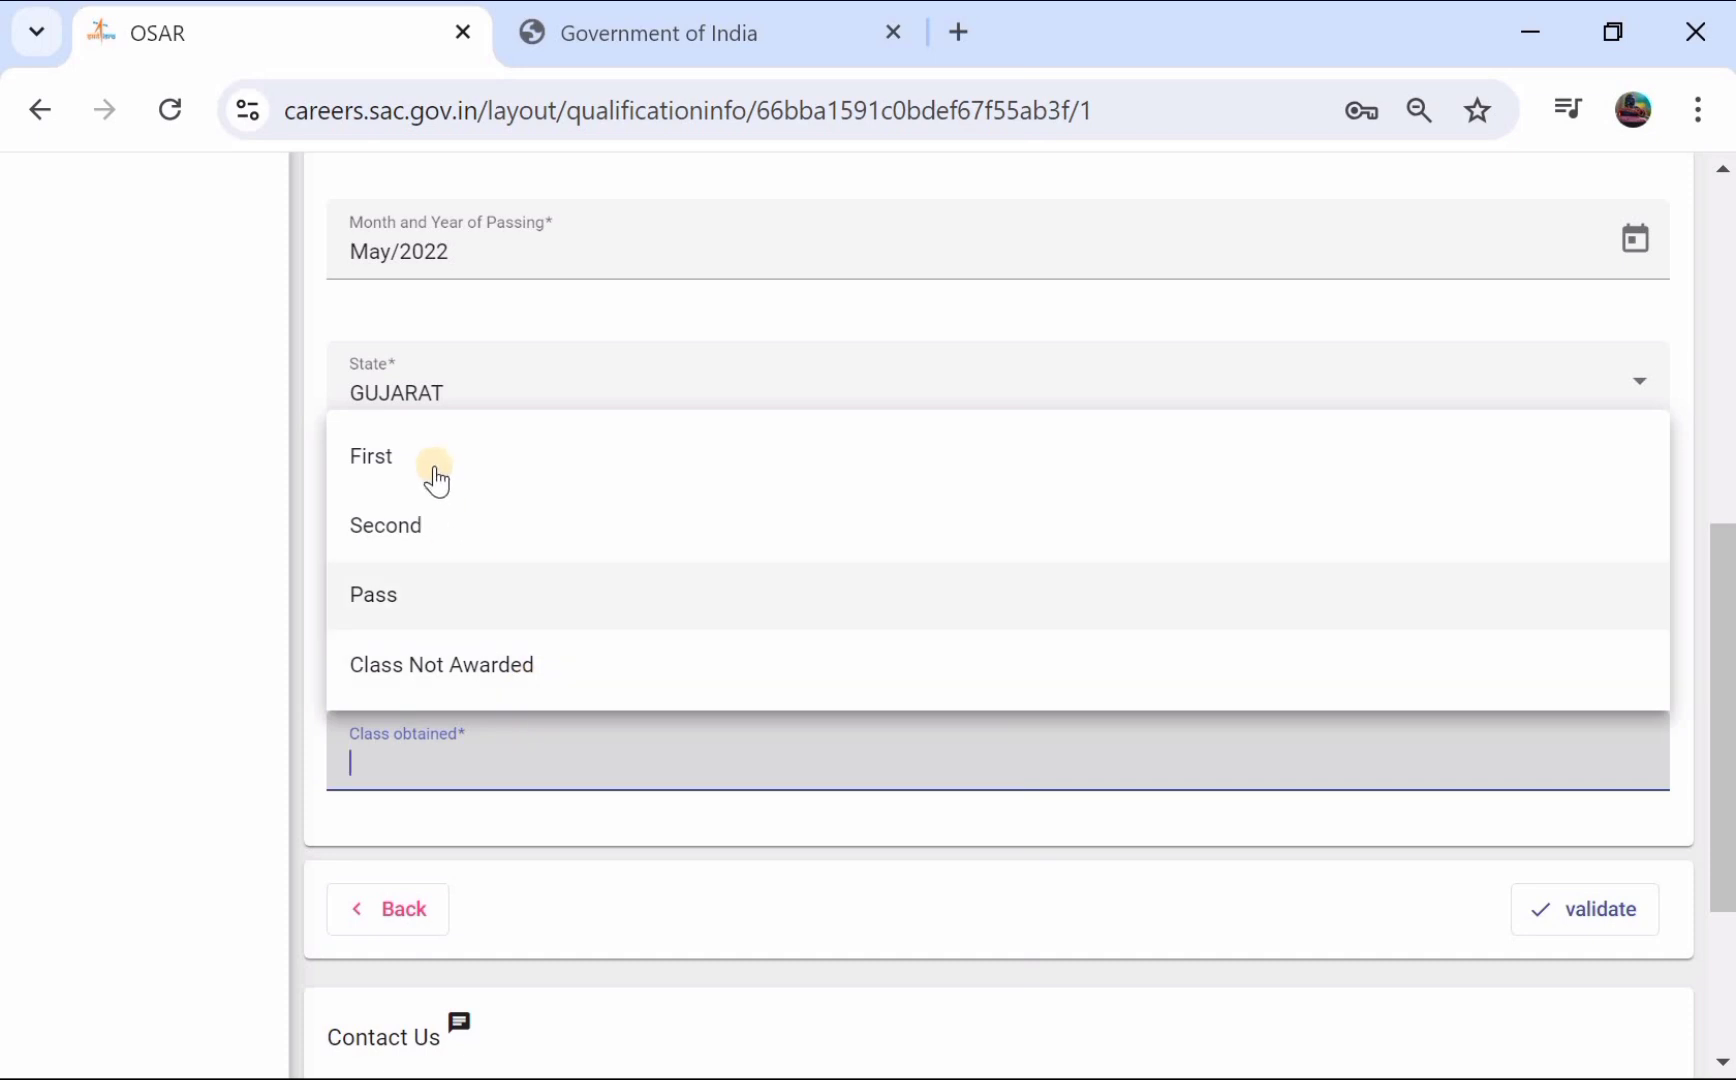
click(382, 614)
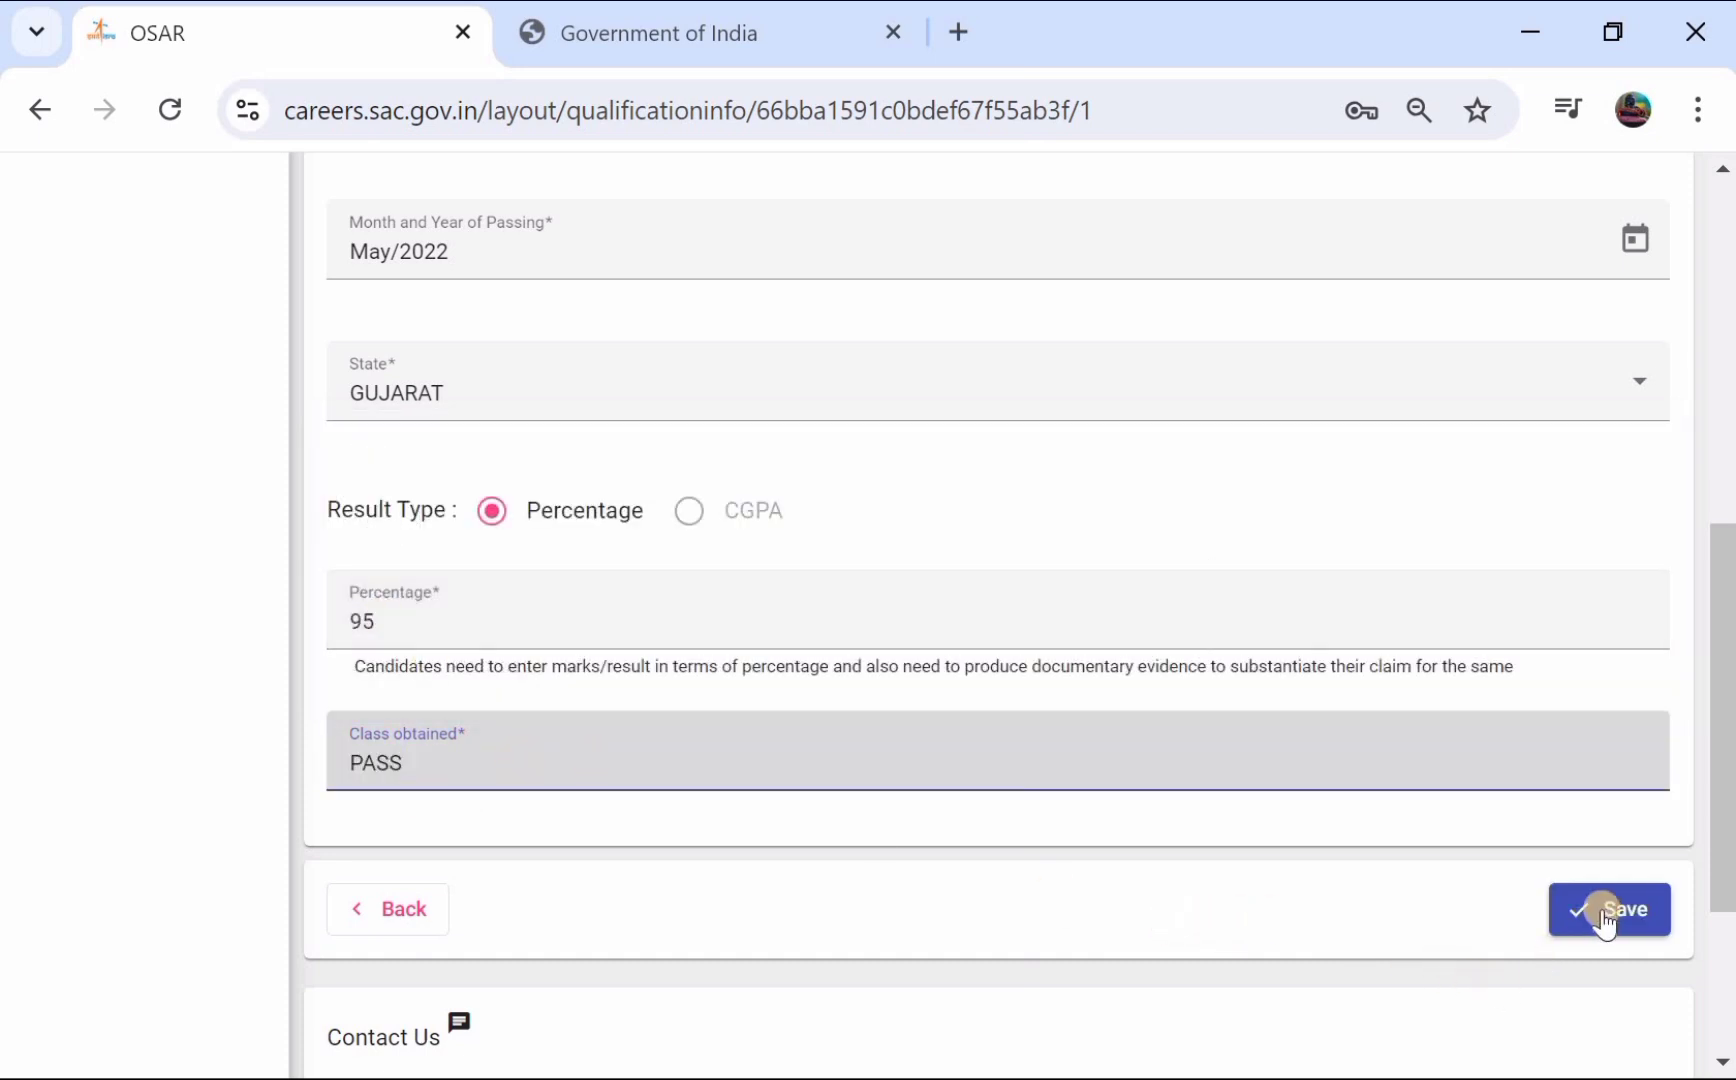
click(1607, 912)
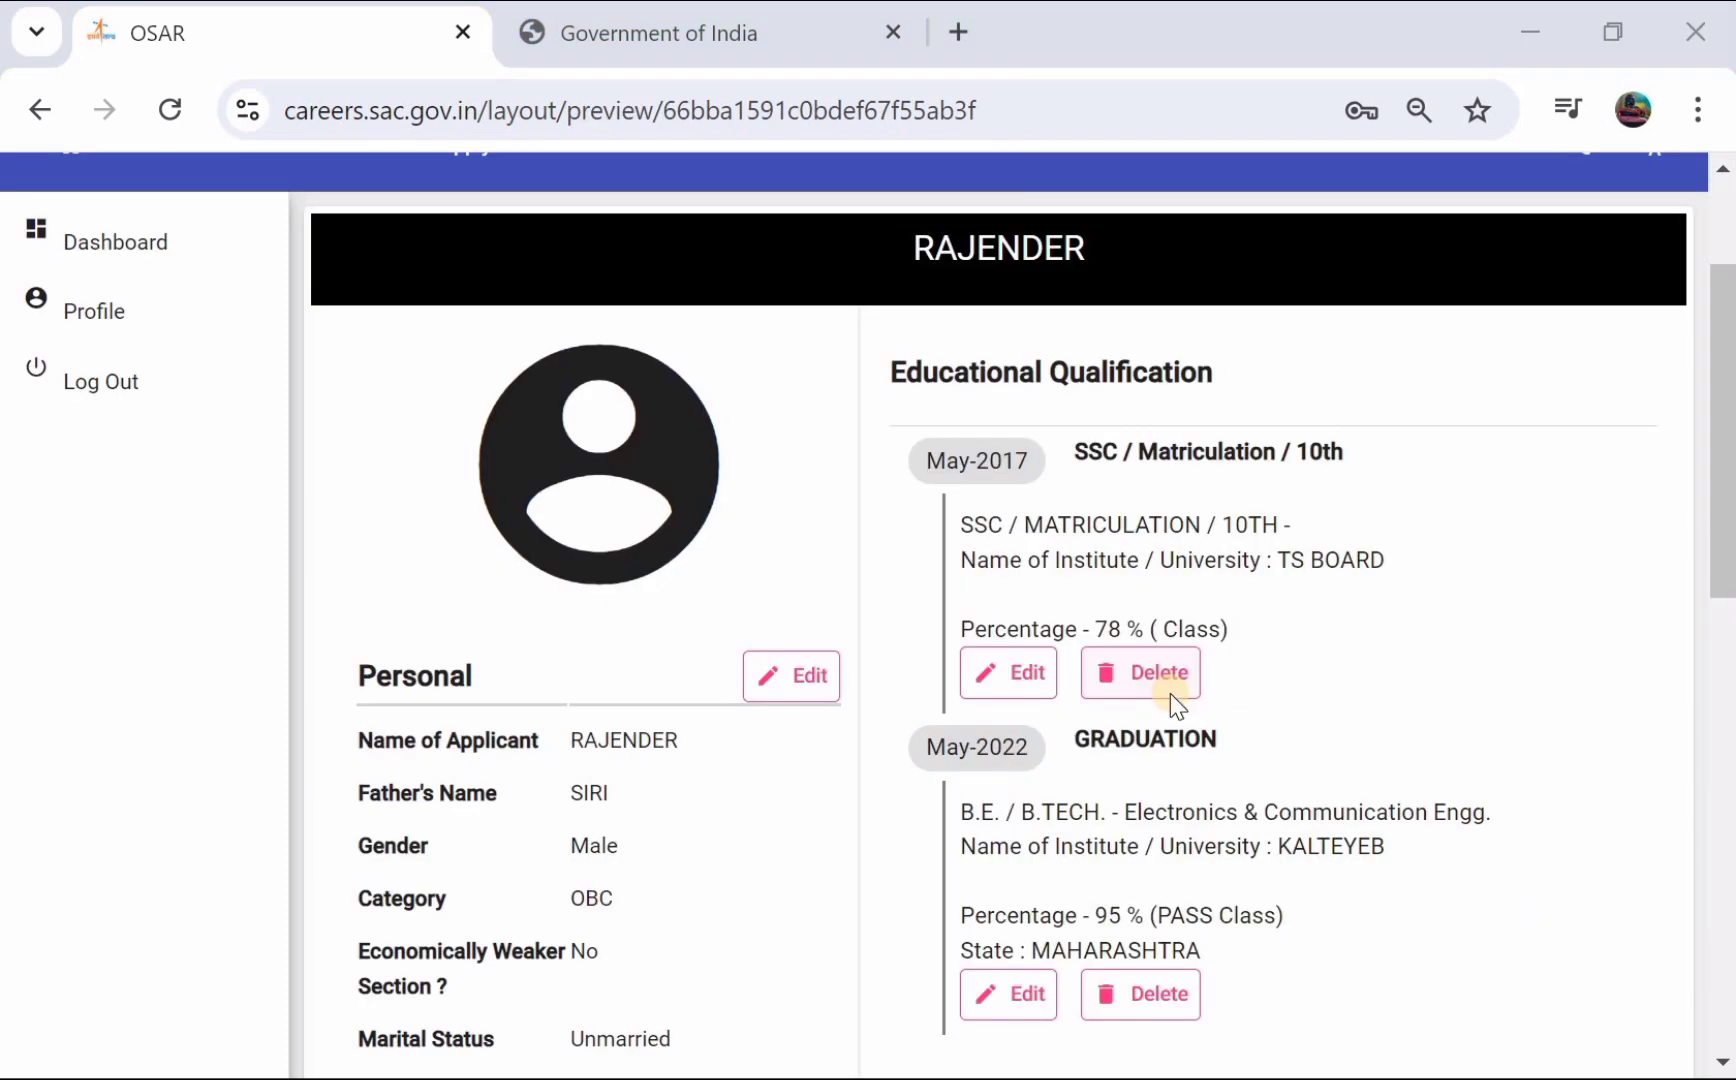
- Open the form for adding a work experience entry
scroll(1170, 693, down, 2)
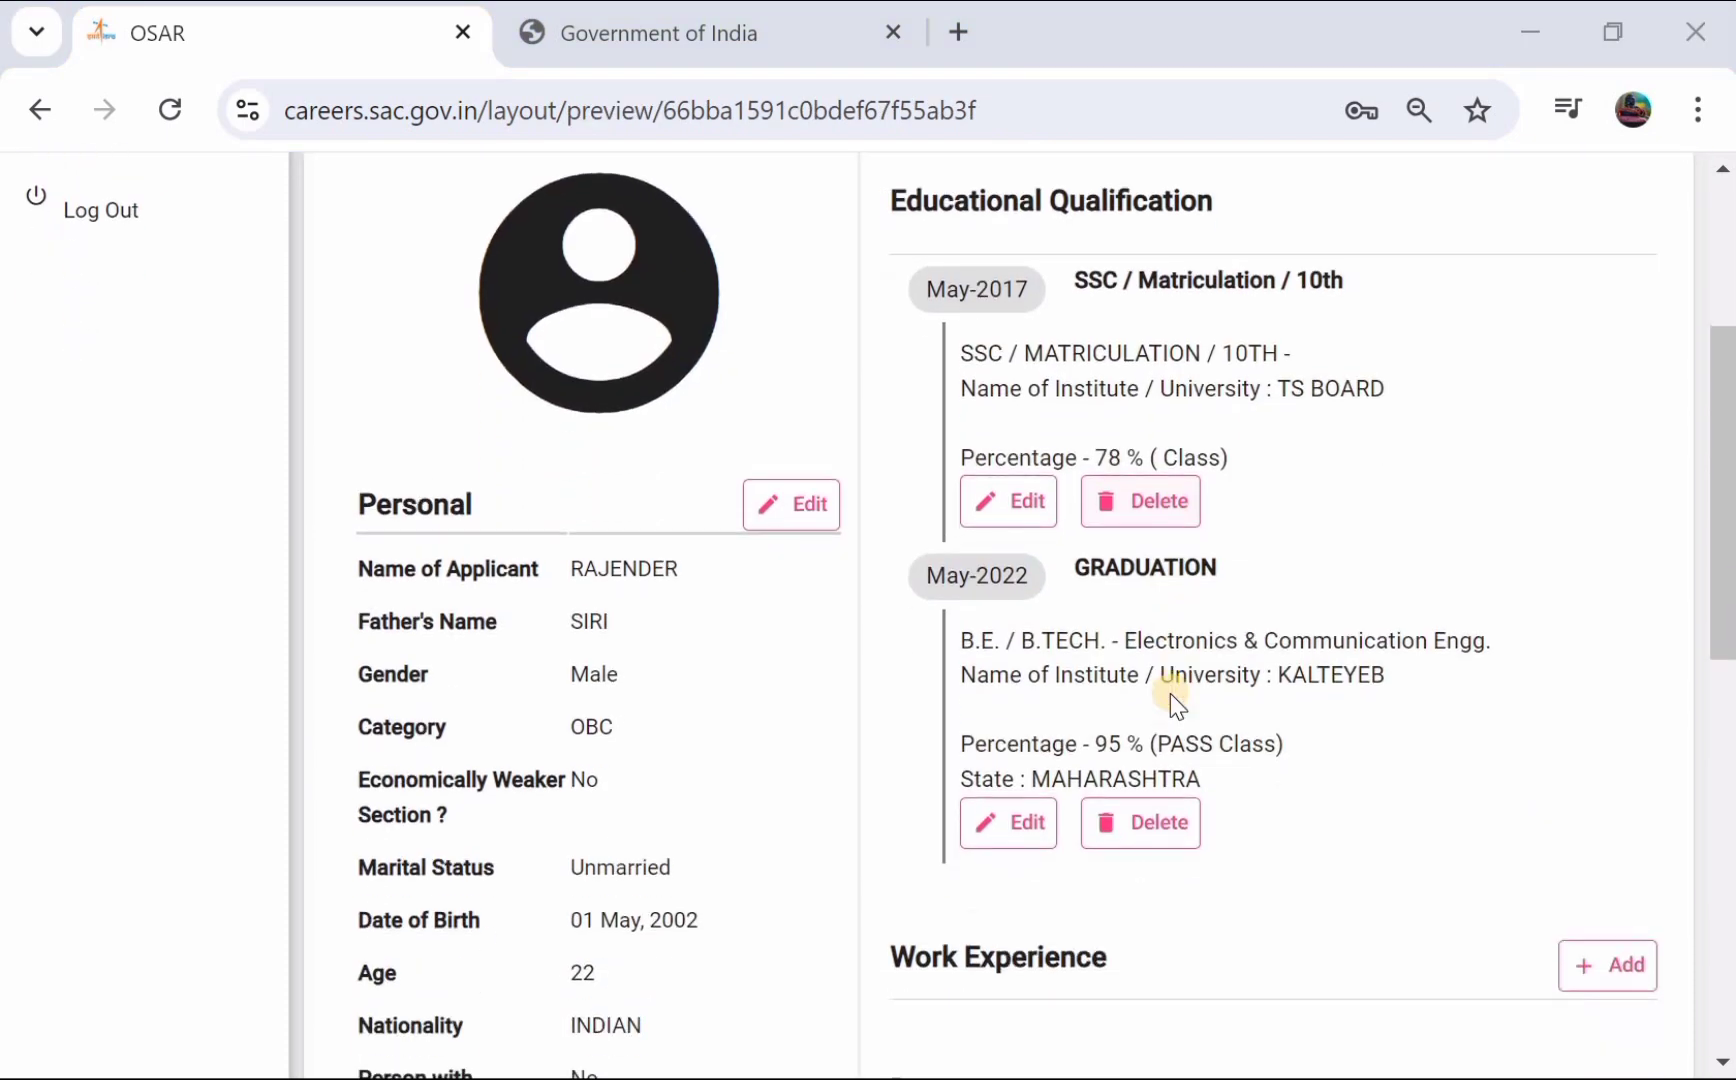
scroll(1170, 693, down, 2)
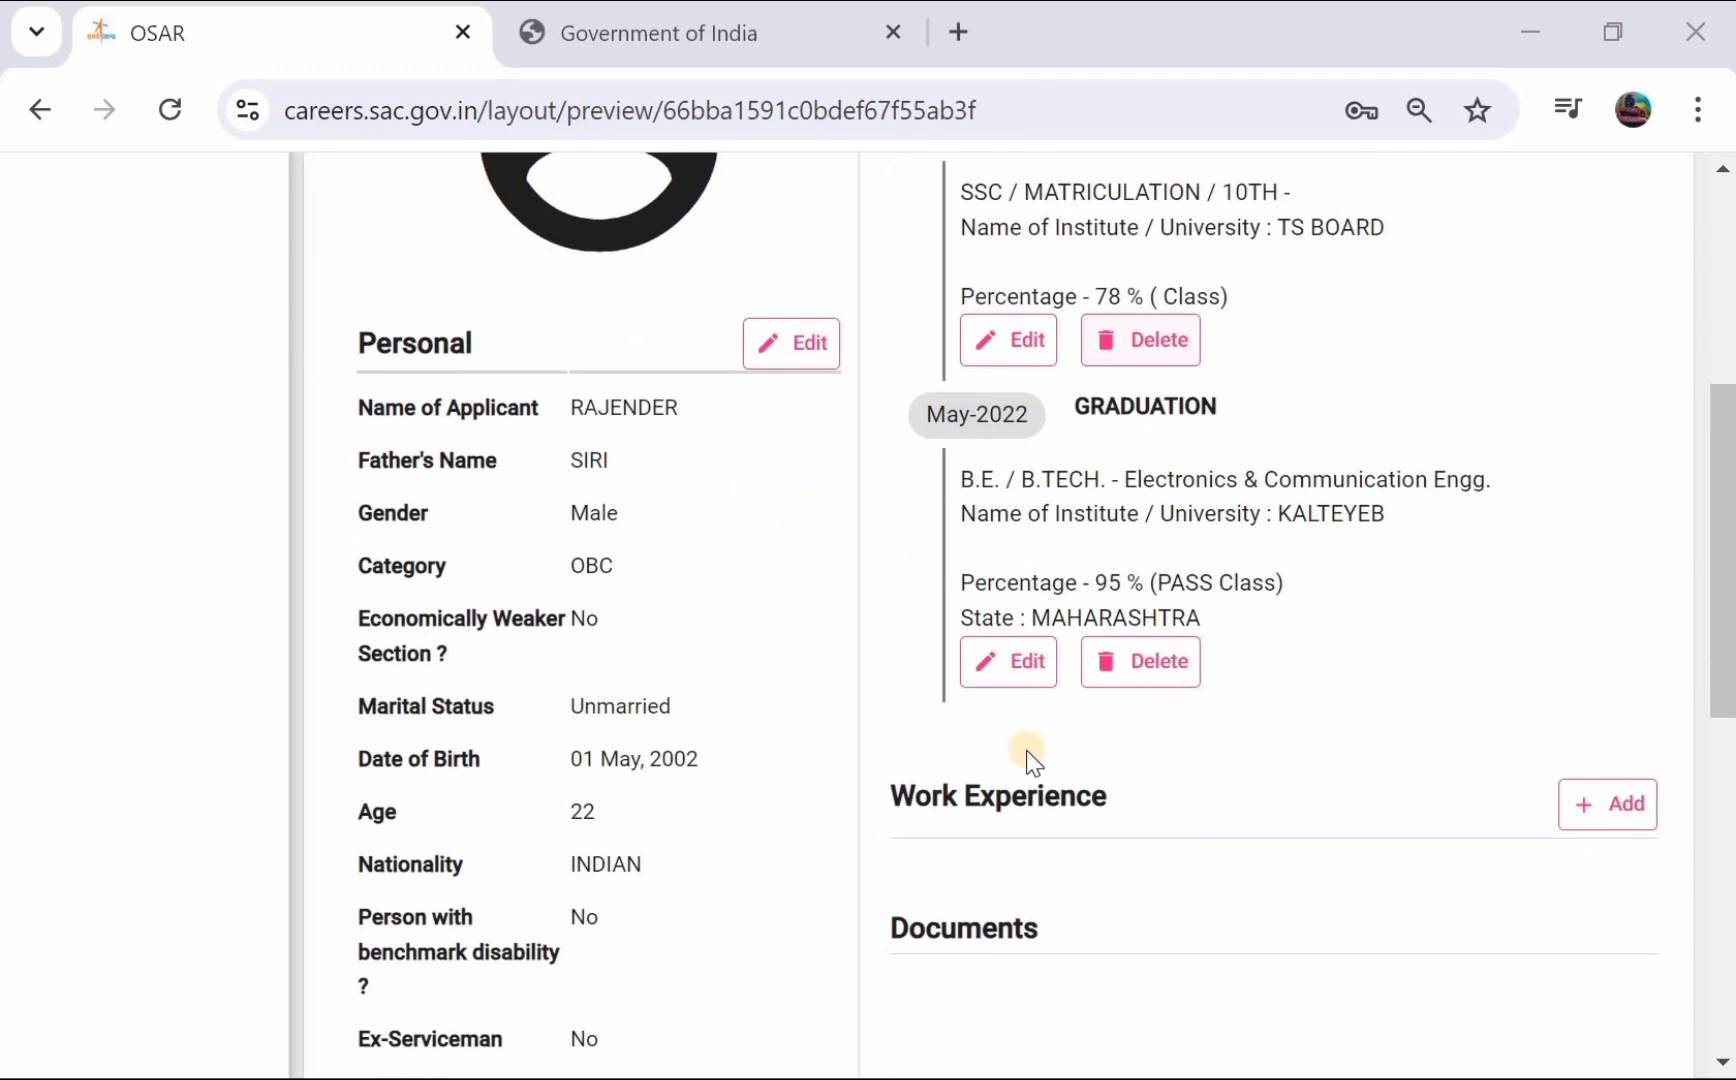
click(1584, 803)
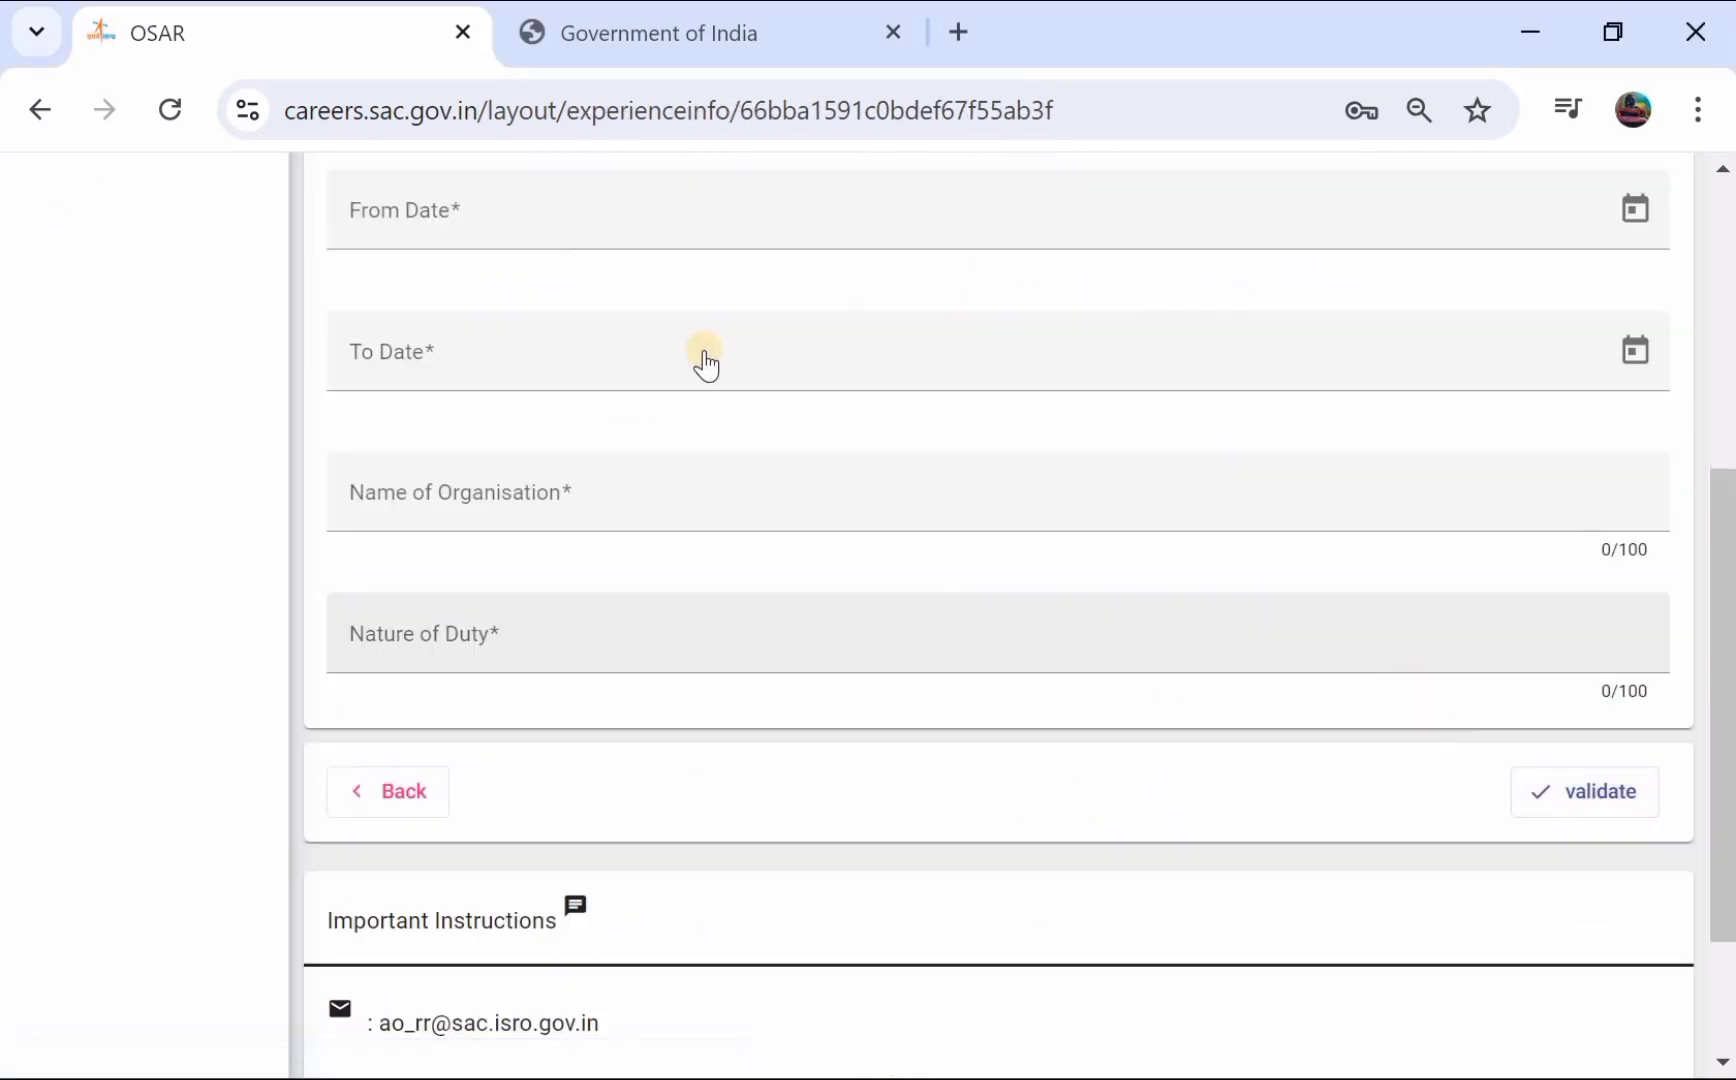
- Go back to the application preview and scroll down to the Application No and Submit button
scroll(620, 248, up, 3)
scroll(618, 245, up, 2)
scroll(618, 245, down, 6)
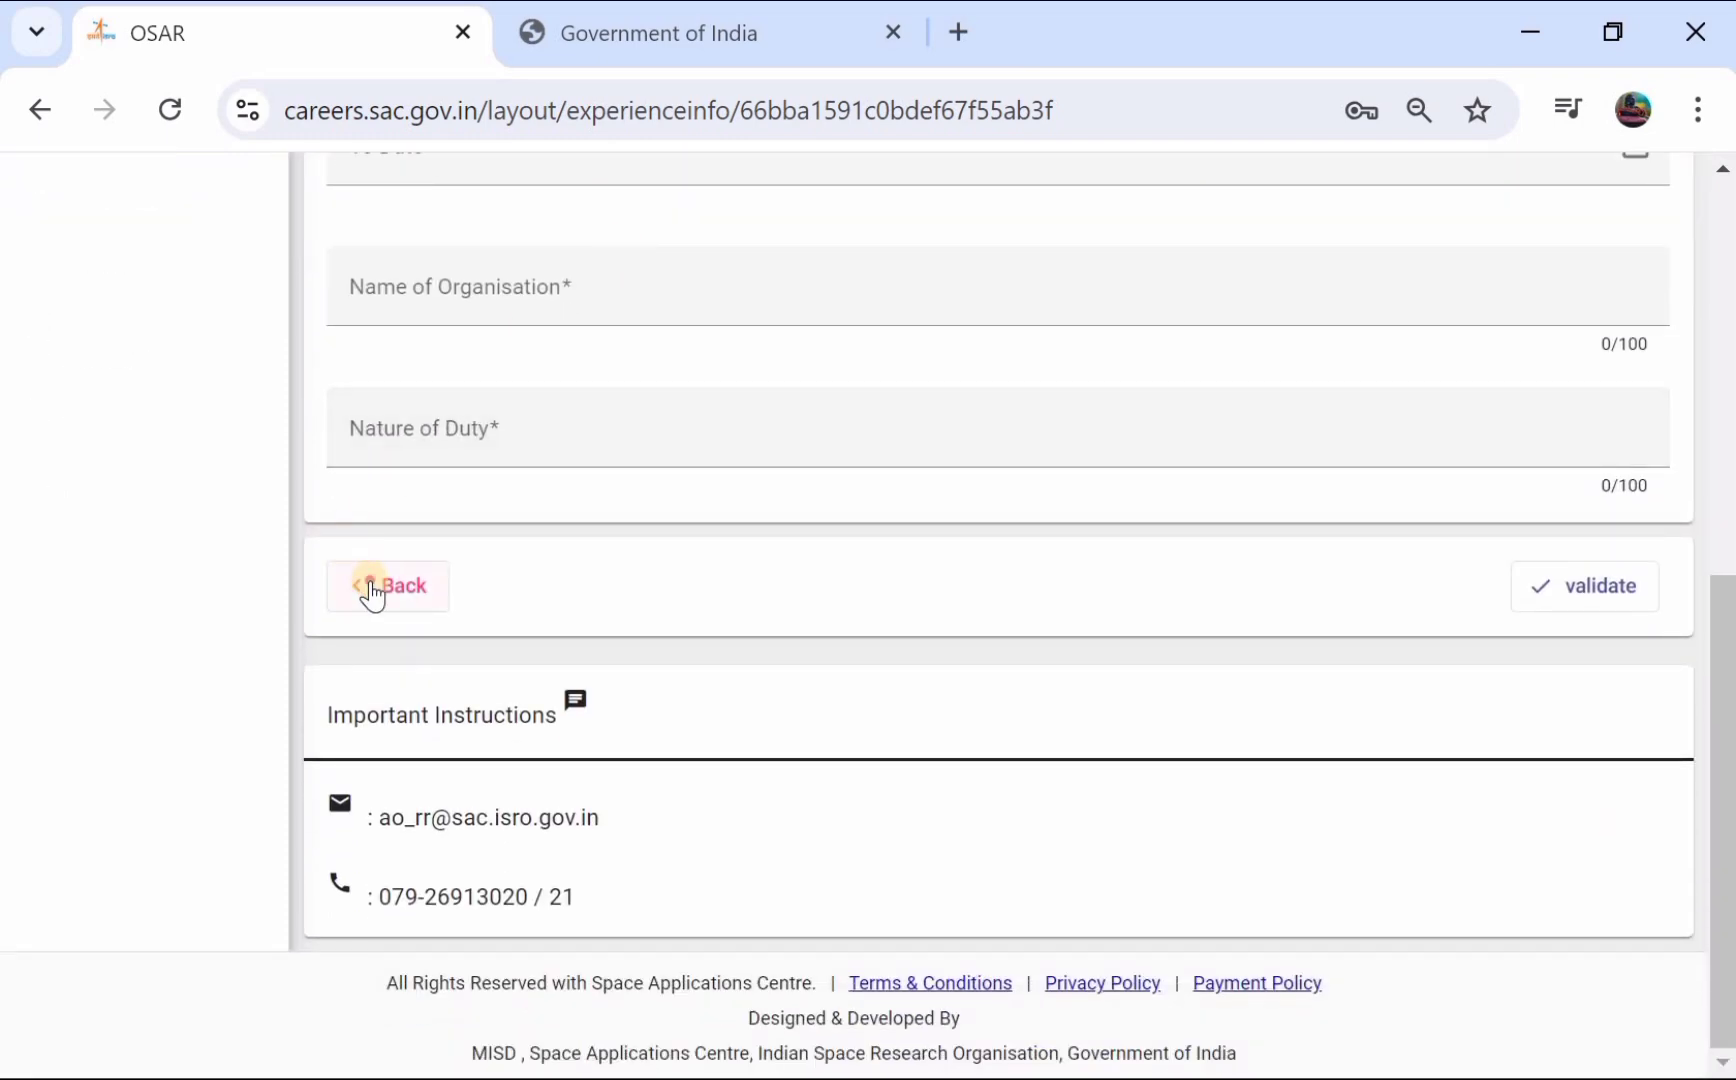
click(372, 590)
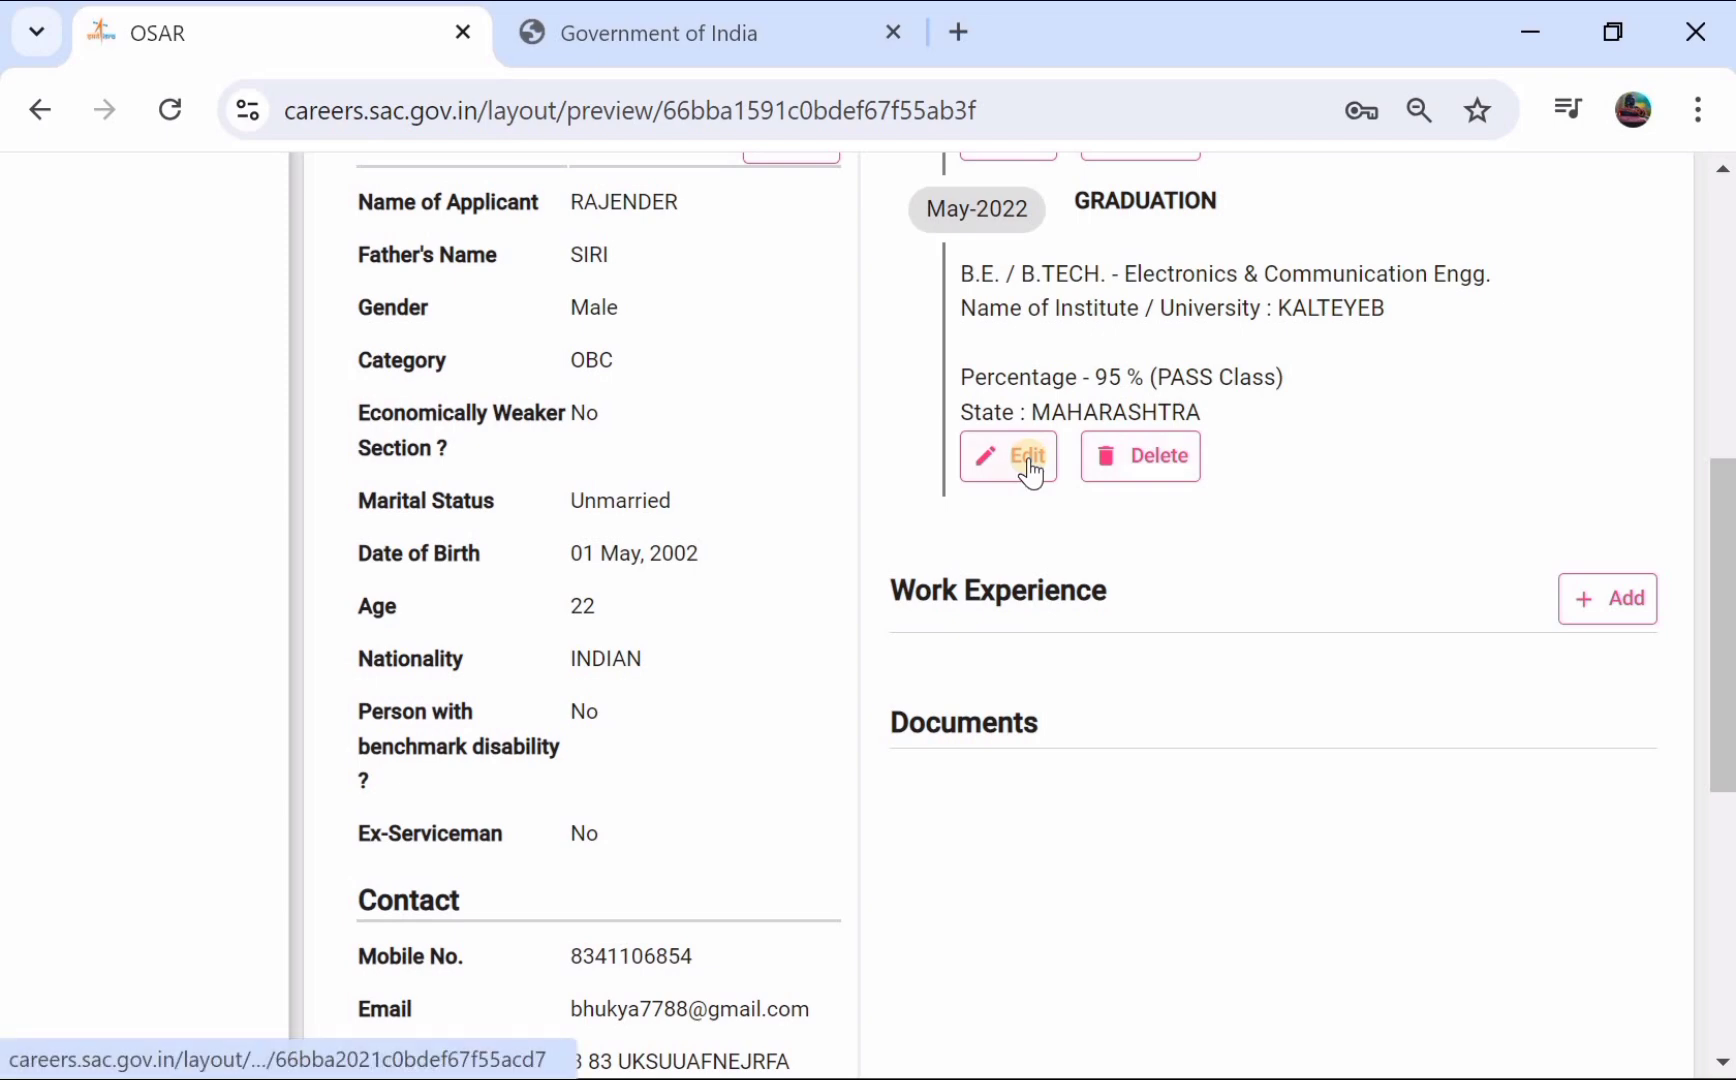
scroll(1027, 469, down, 1)
scroll(867, 621, down, 7)
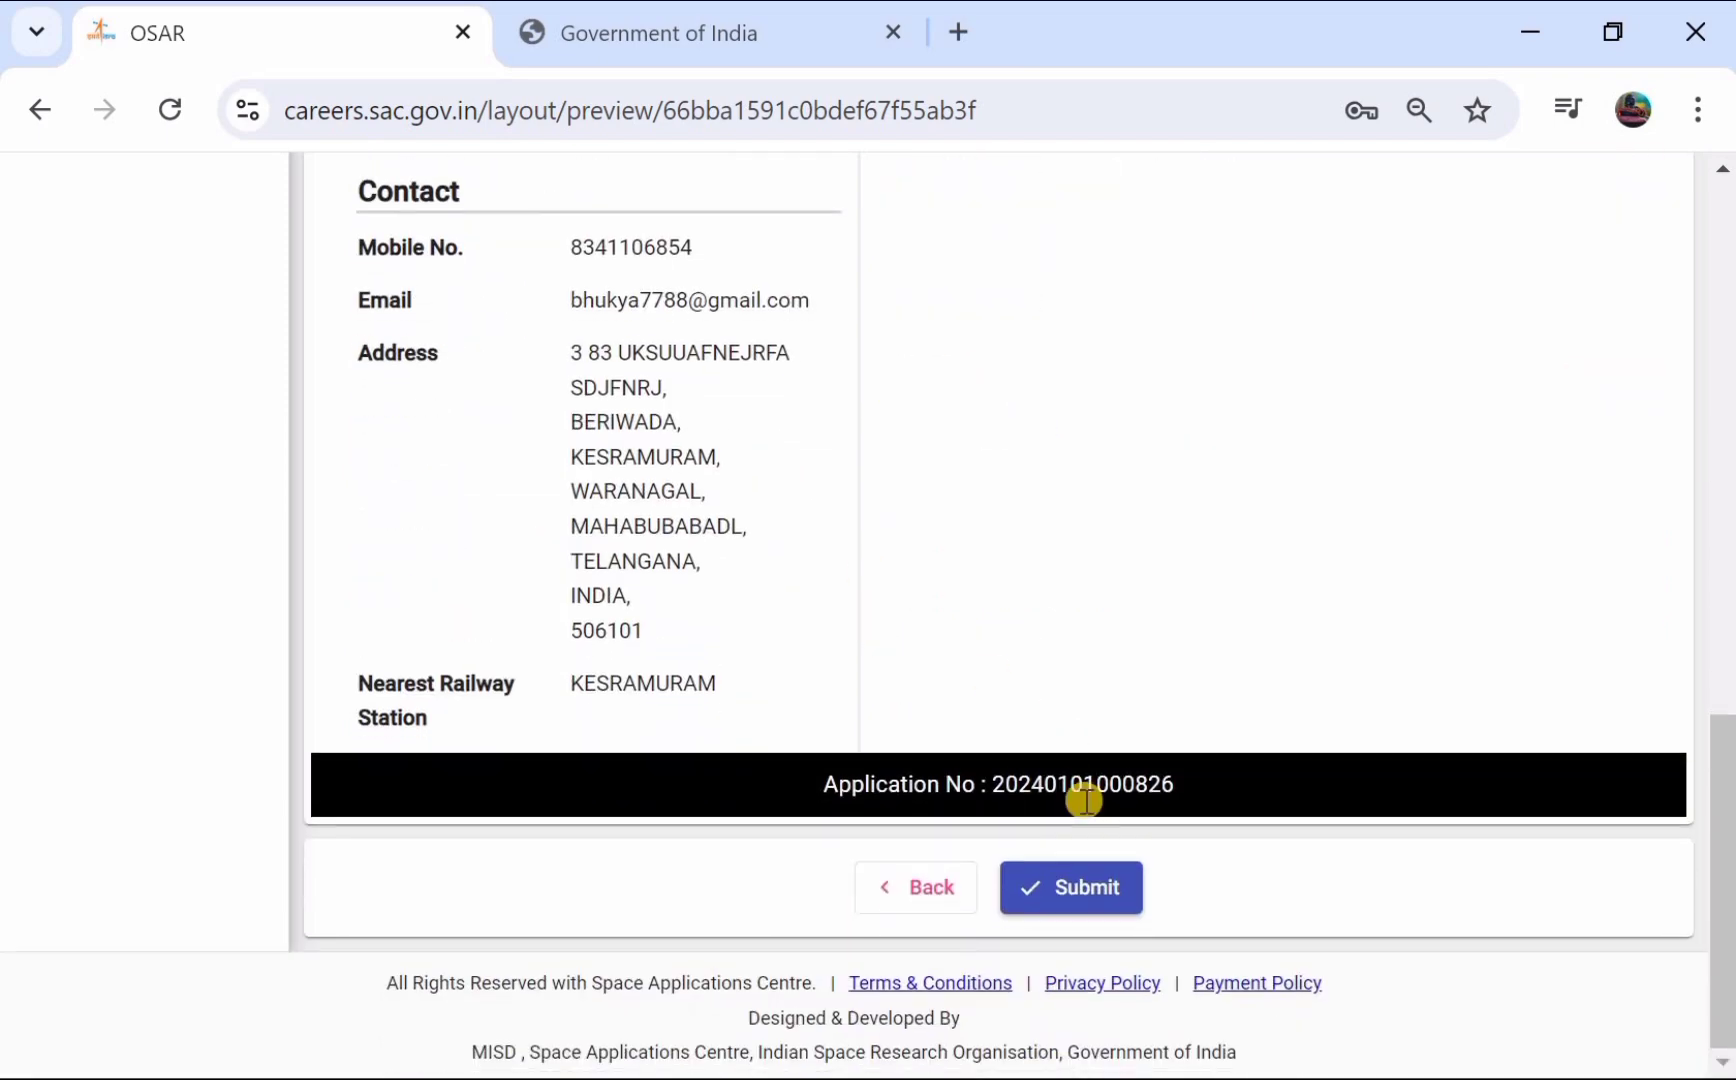
- Submit the application from the preview and confirm it on the Final Submit page
click(1068, 880)
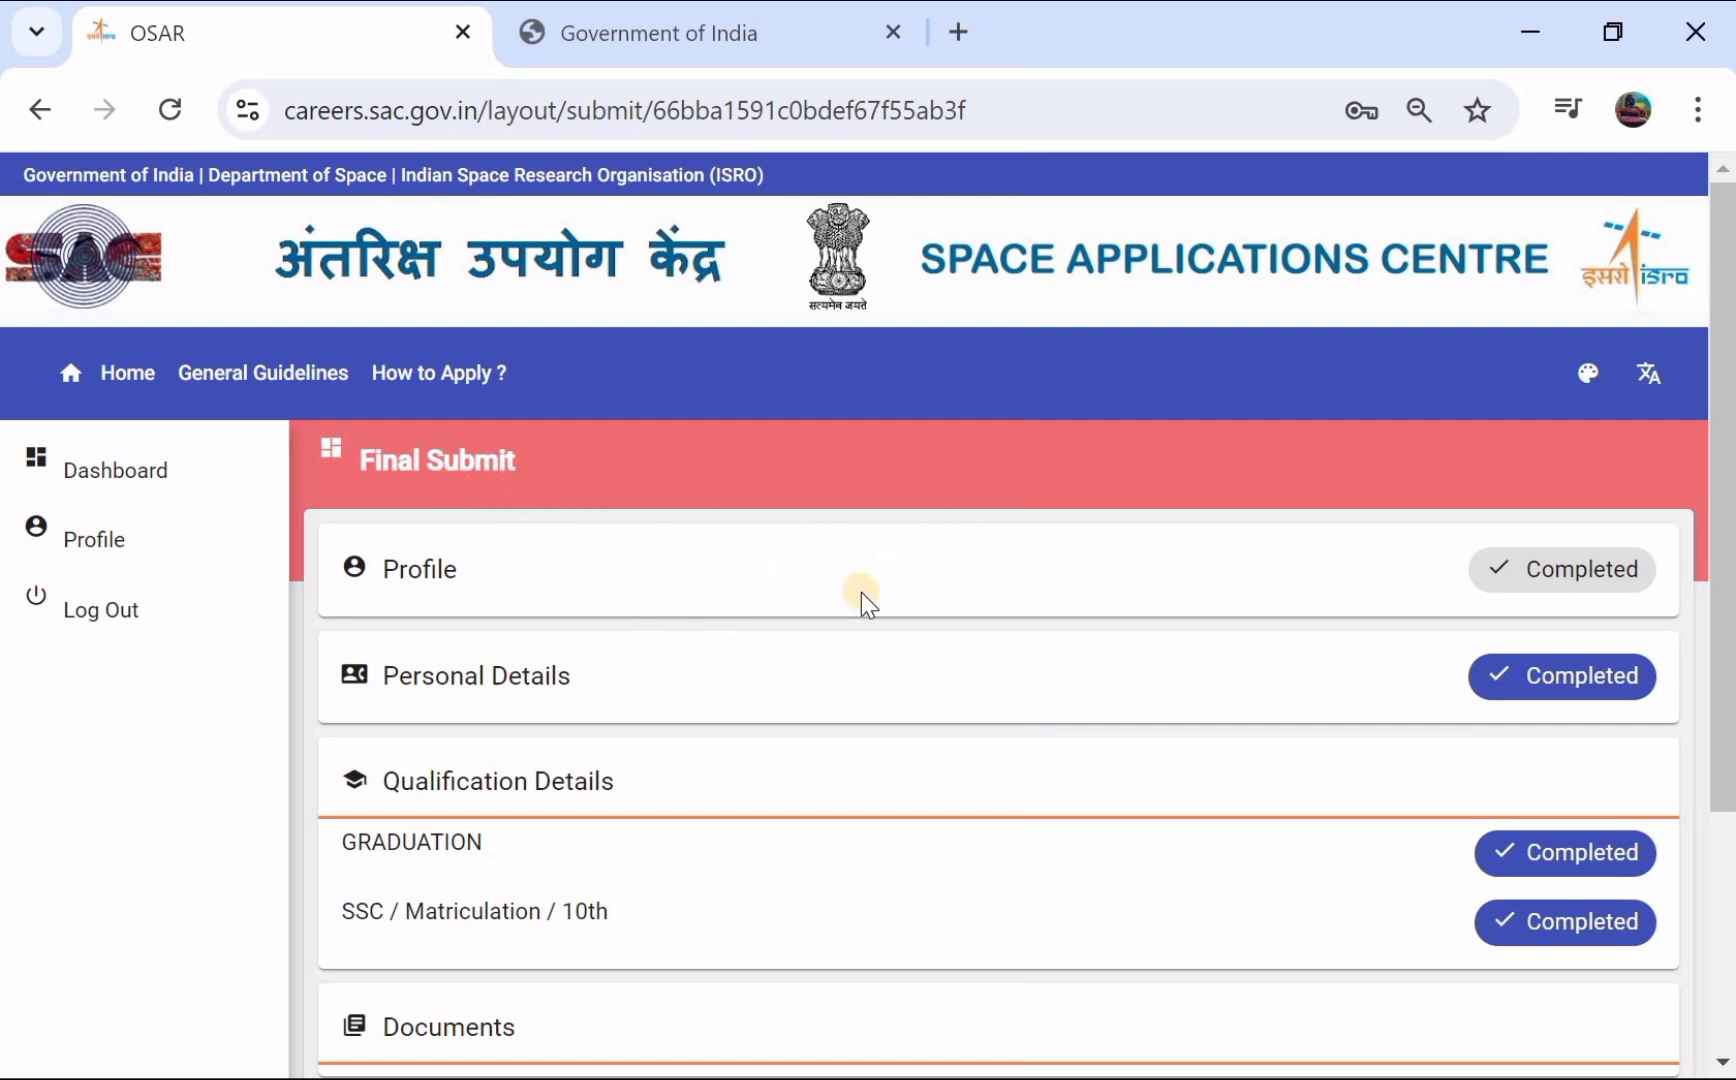
scroll(861, 591, down, 1)
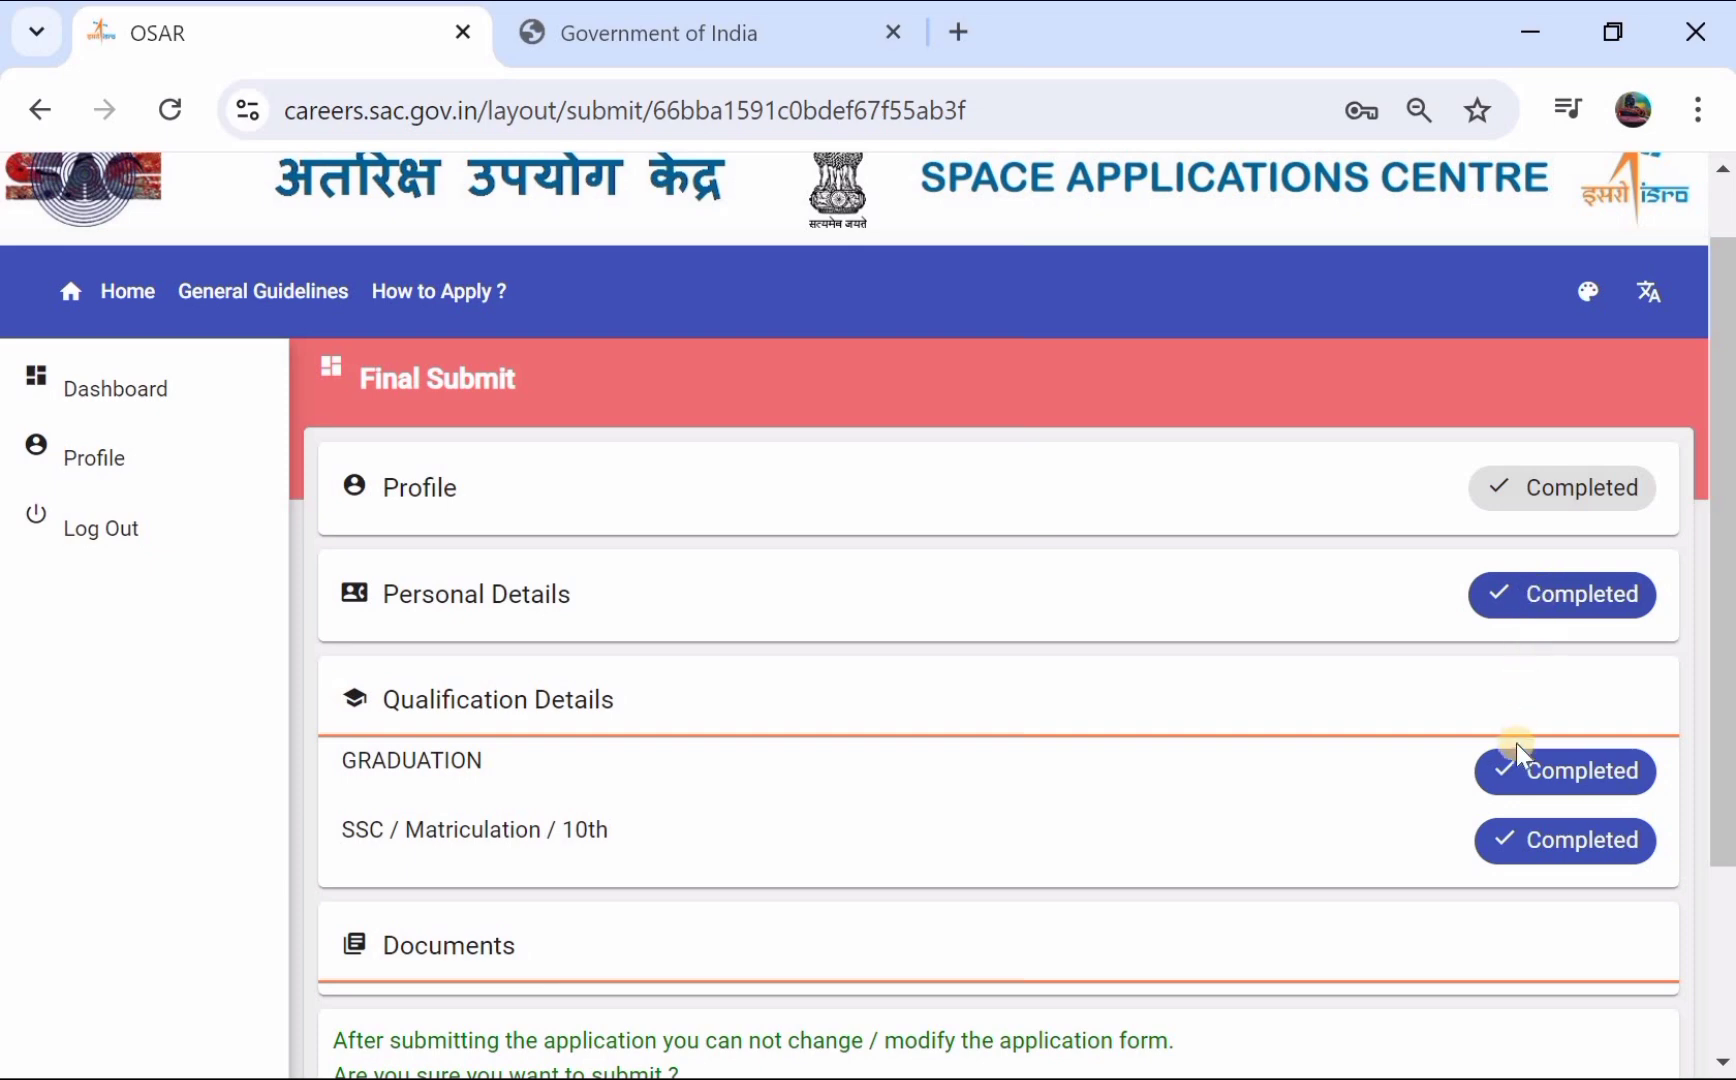
scroll(1515, 758, down, 1)
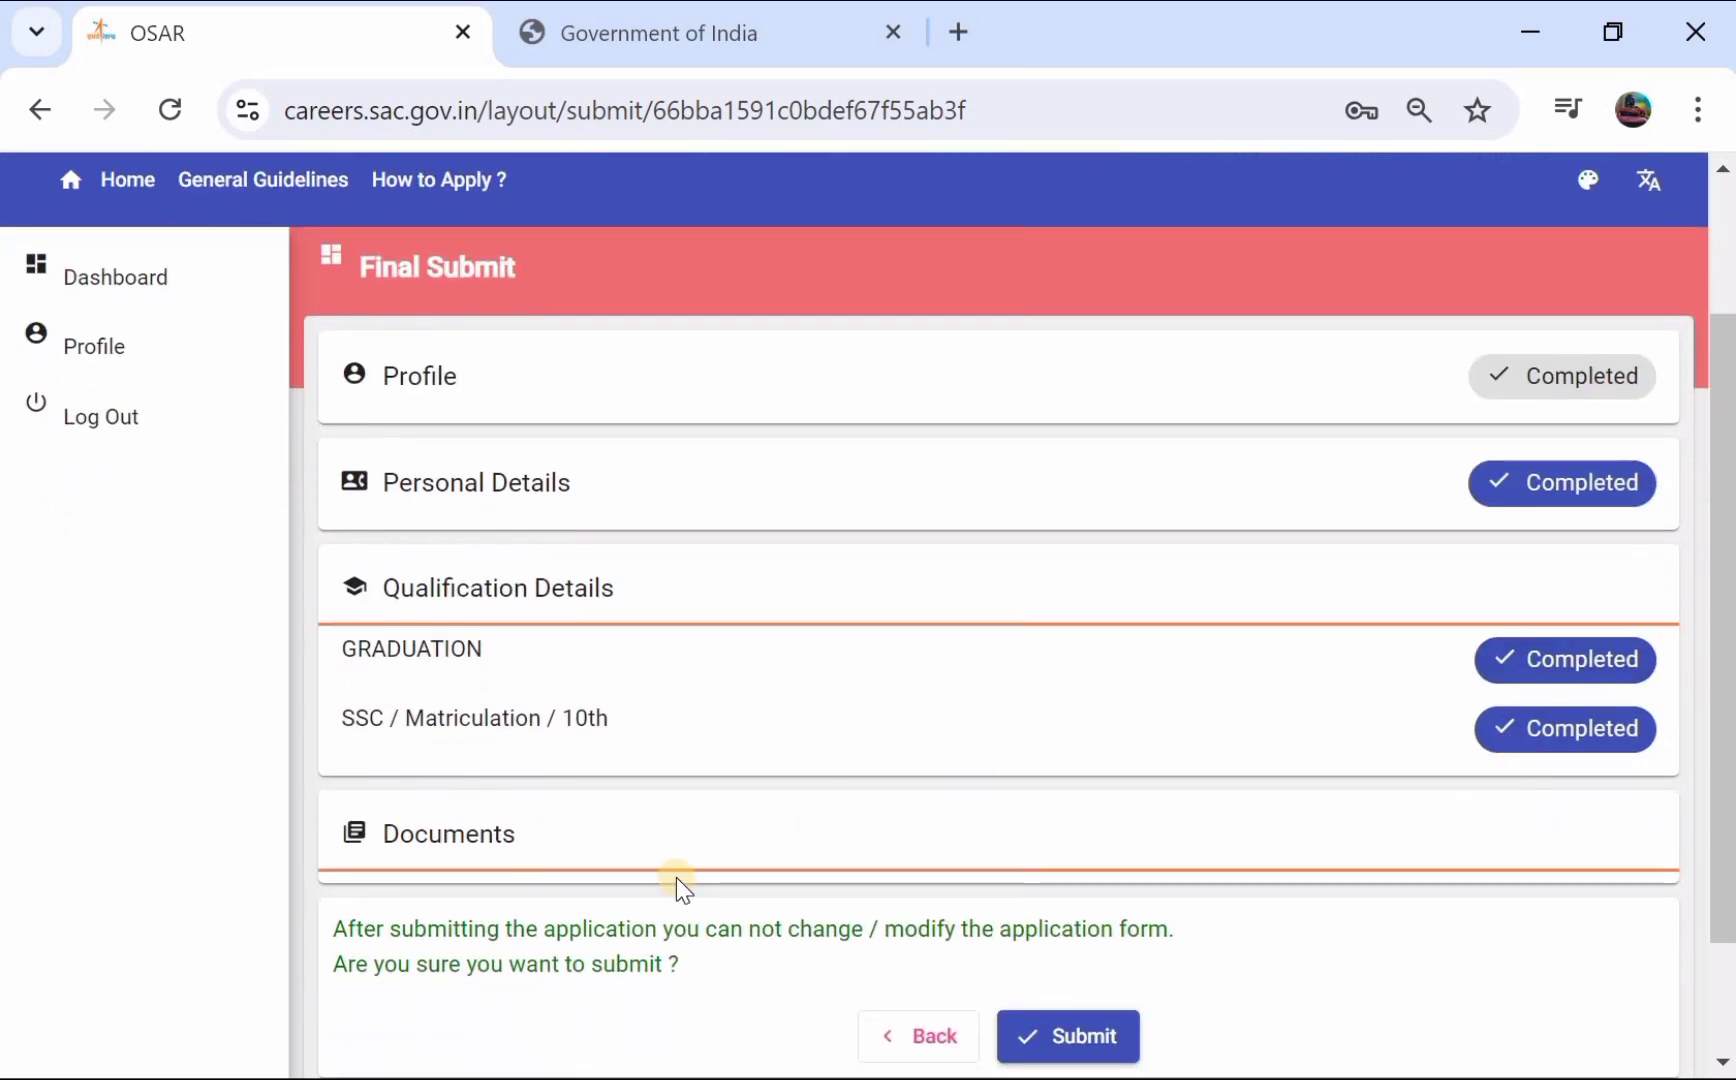
scroll(757, 815, down, 1)
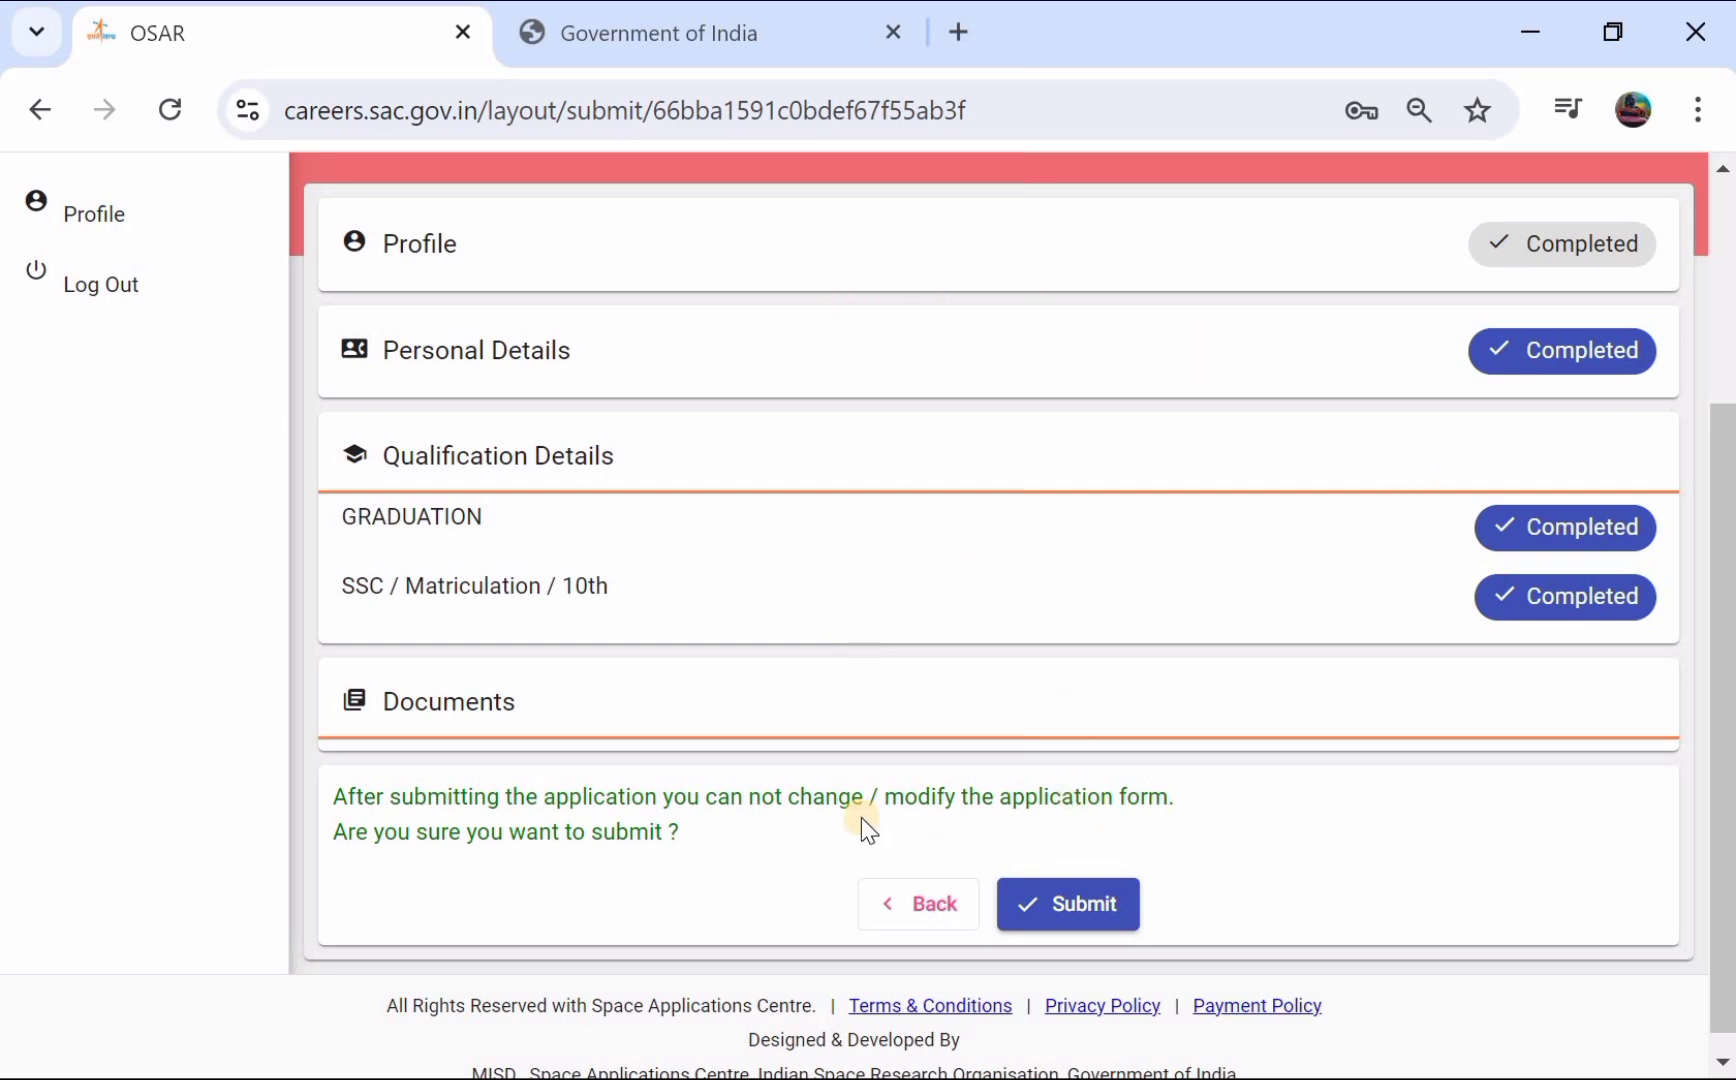
click(1066, 908)
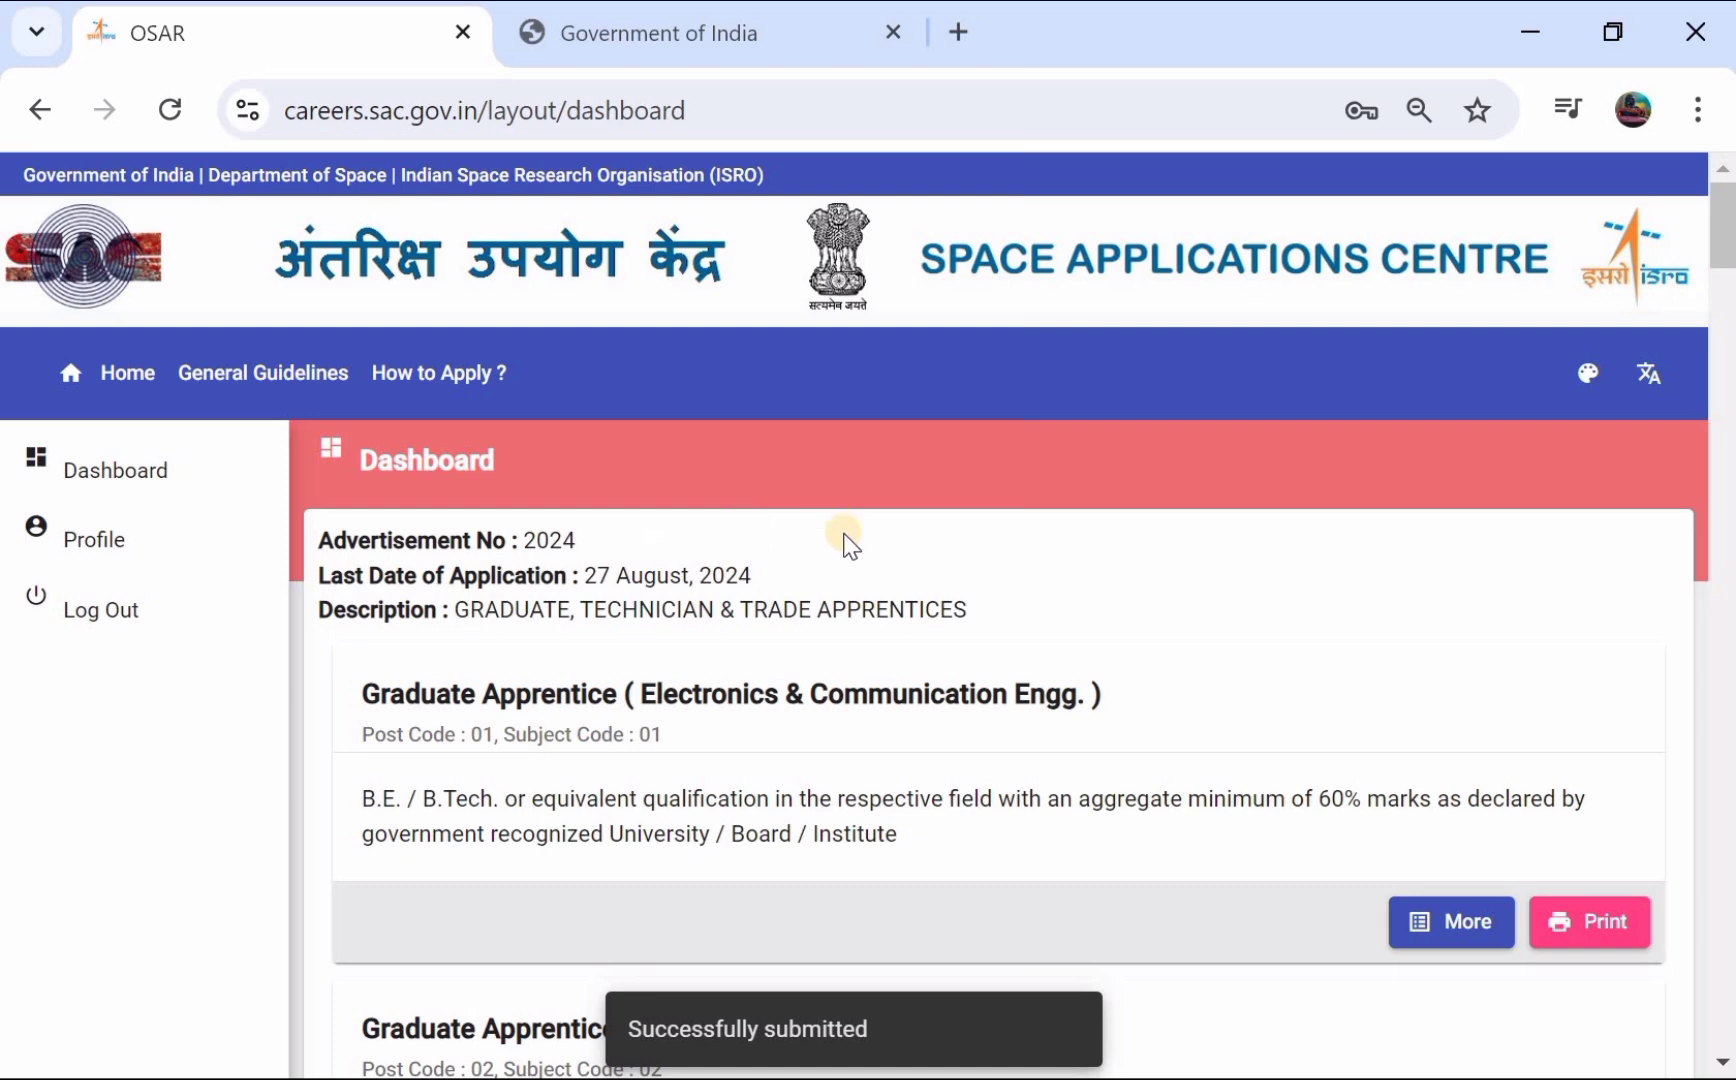
scroll(750, 540, down, 2)
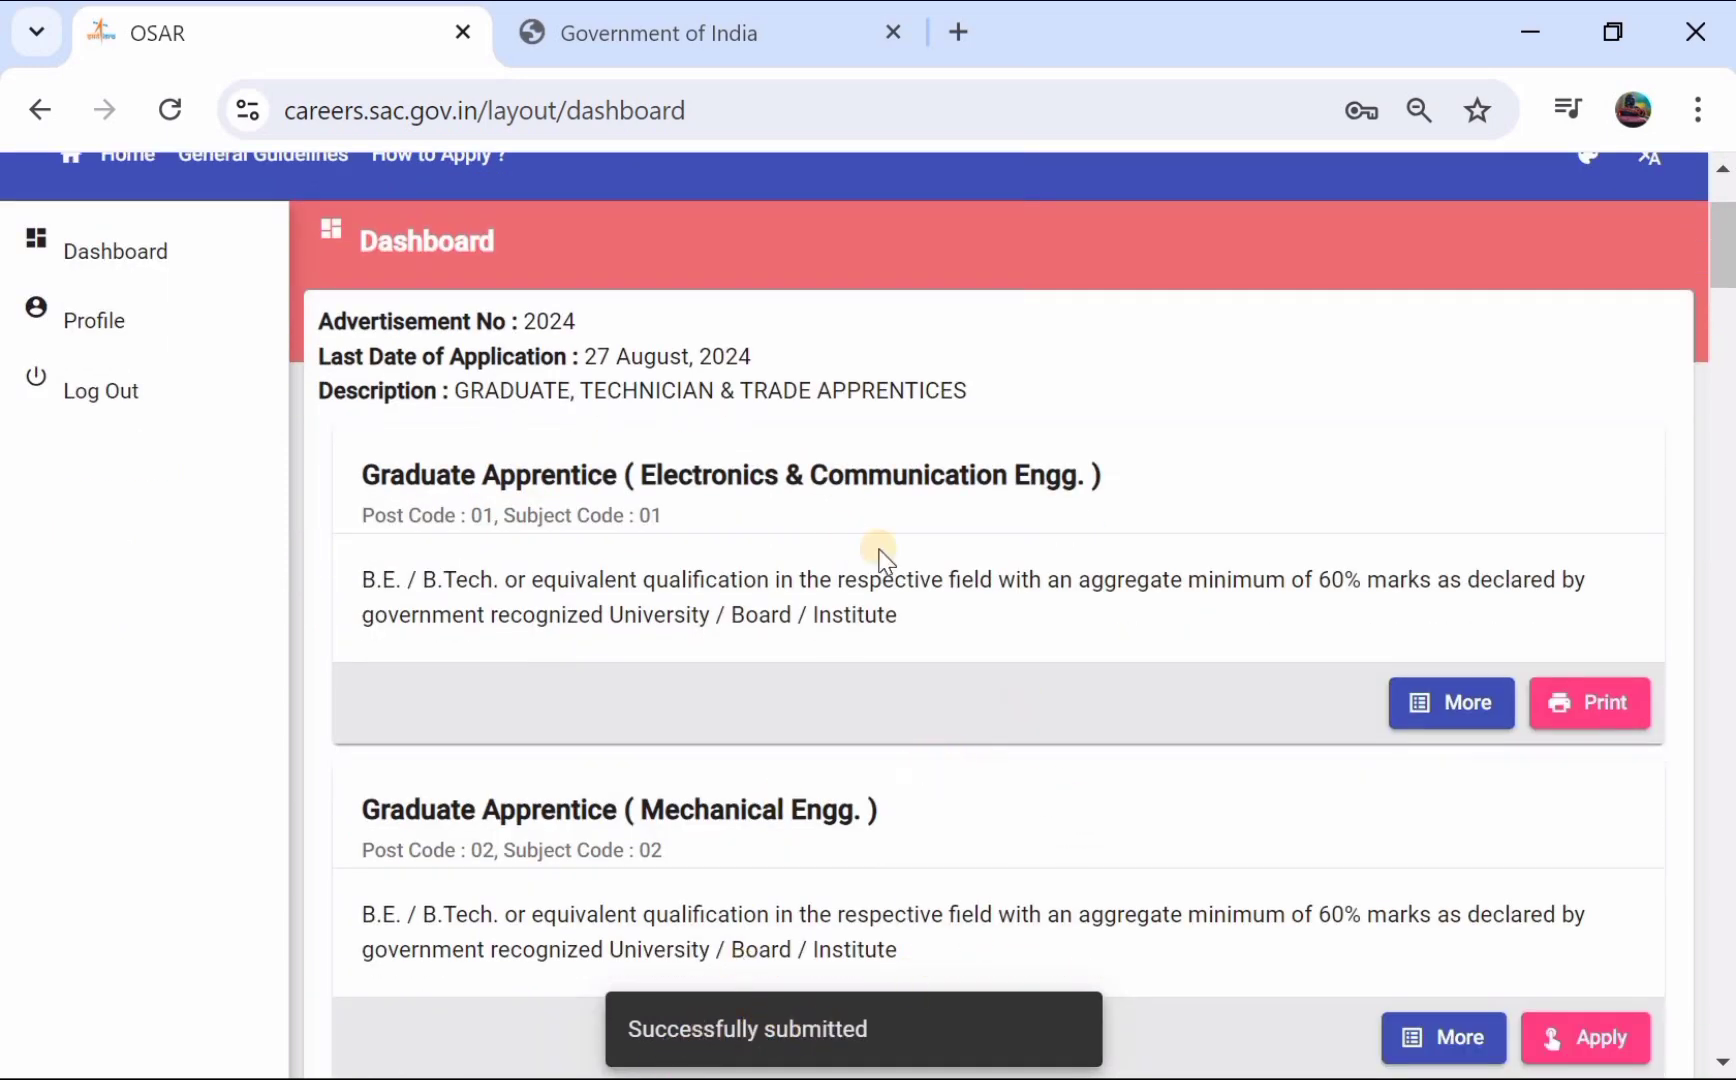
- Open the printable PDF of the submitted application for post 01 and look through it
click(1578, 719)
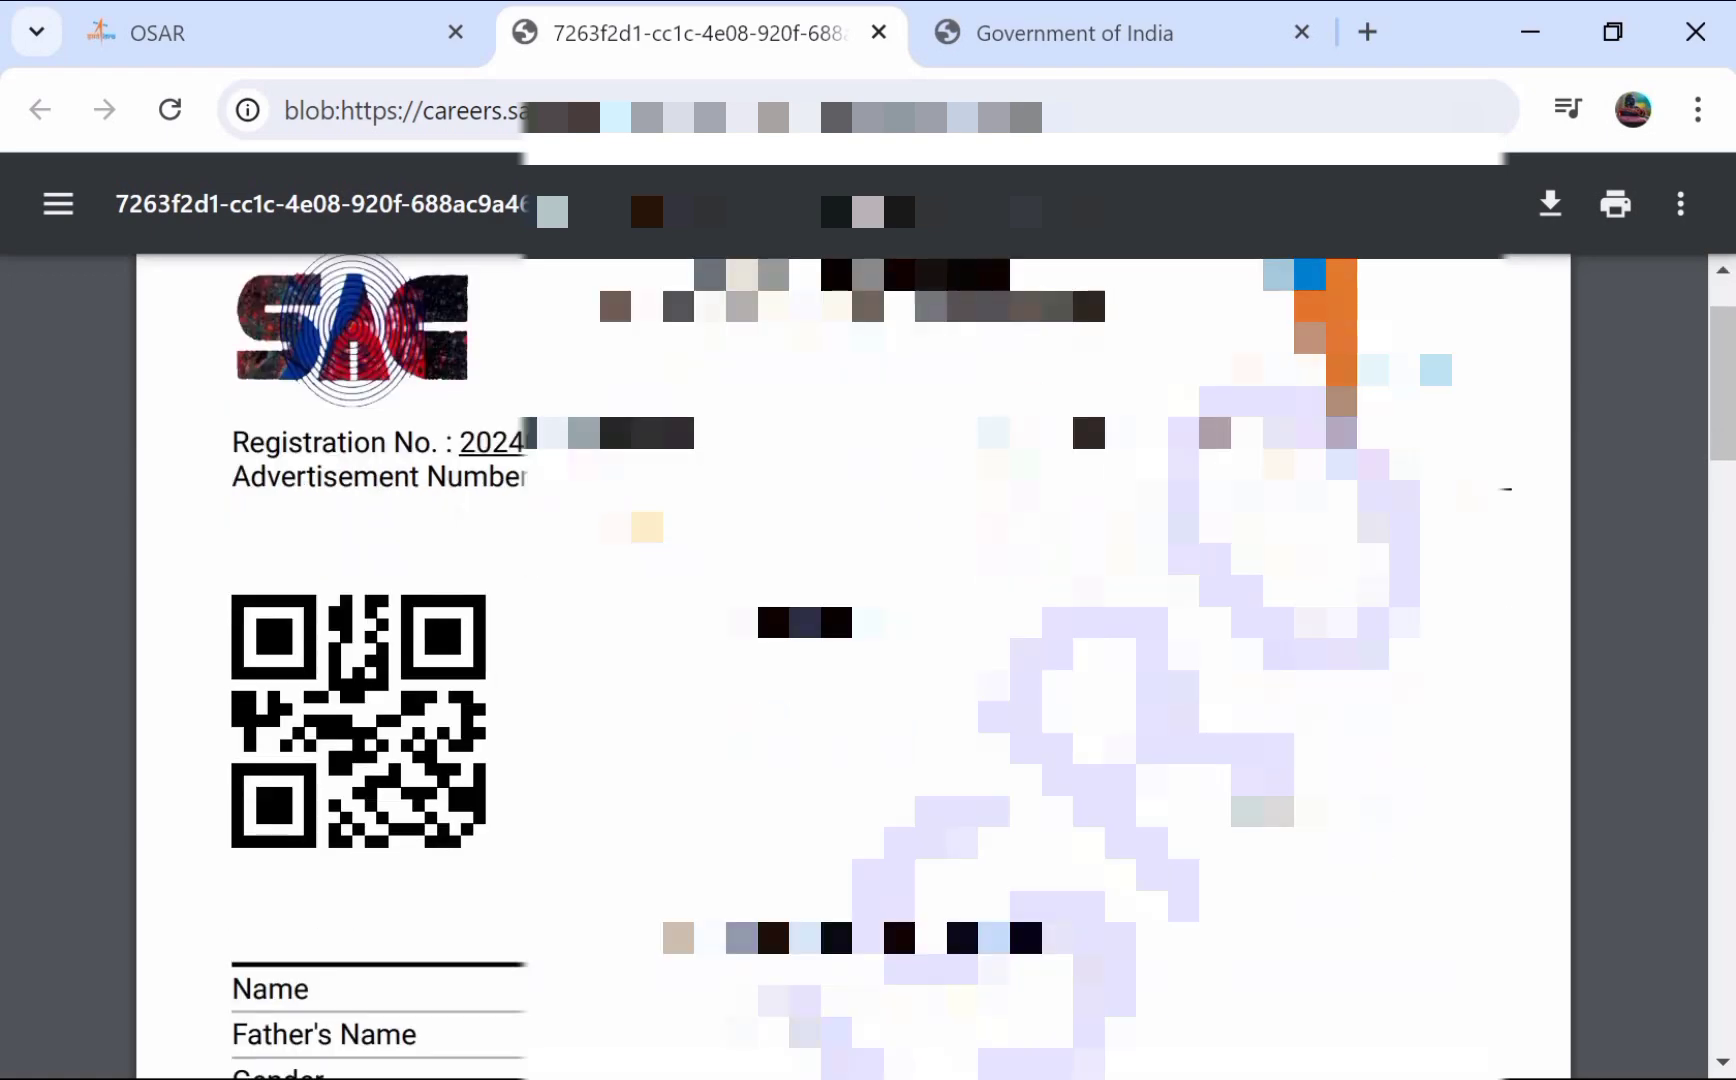
scroll(853, 660, down, 10)
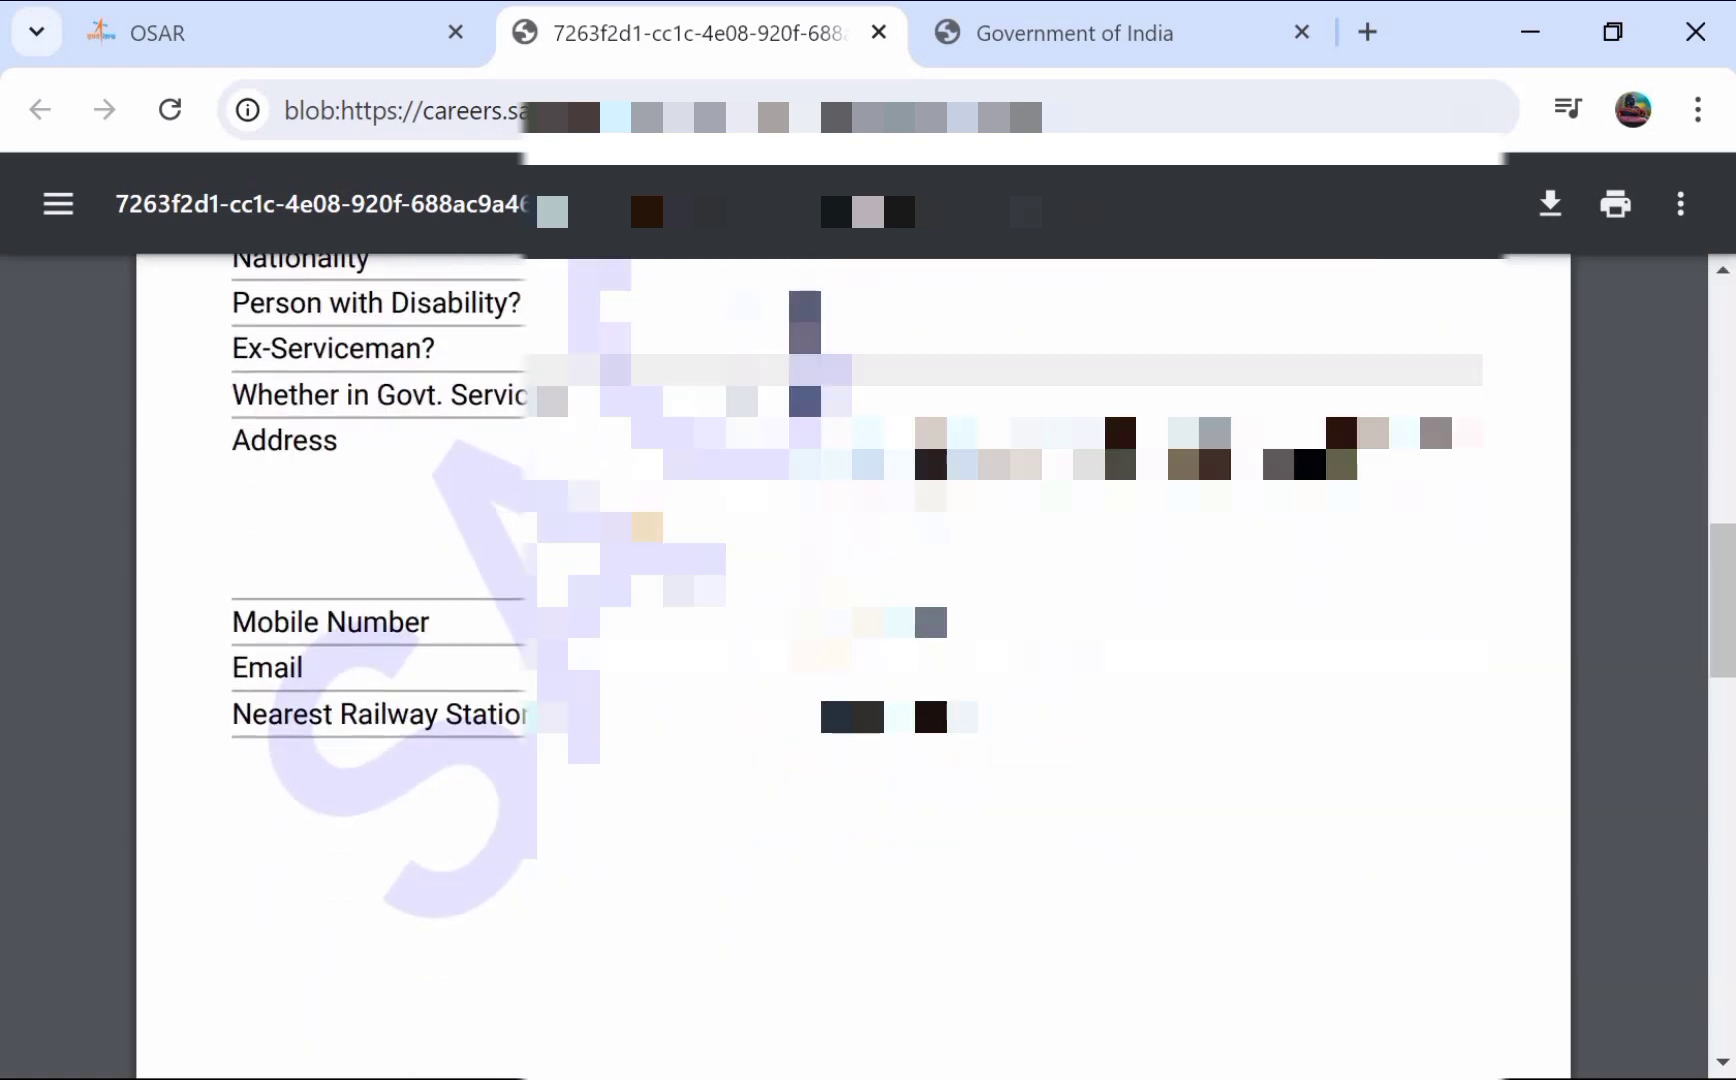
scroll(853, 660, down, 8)
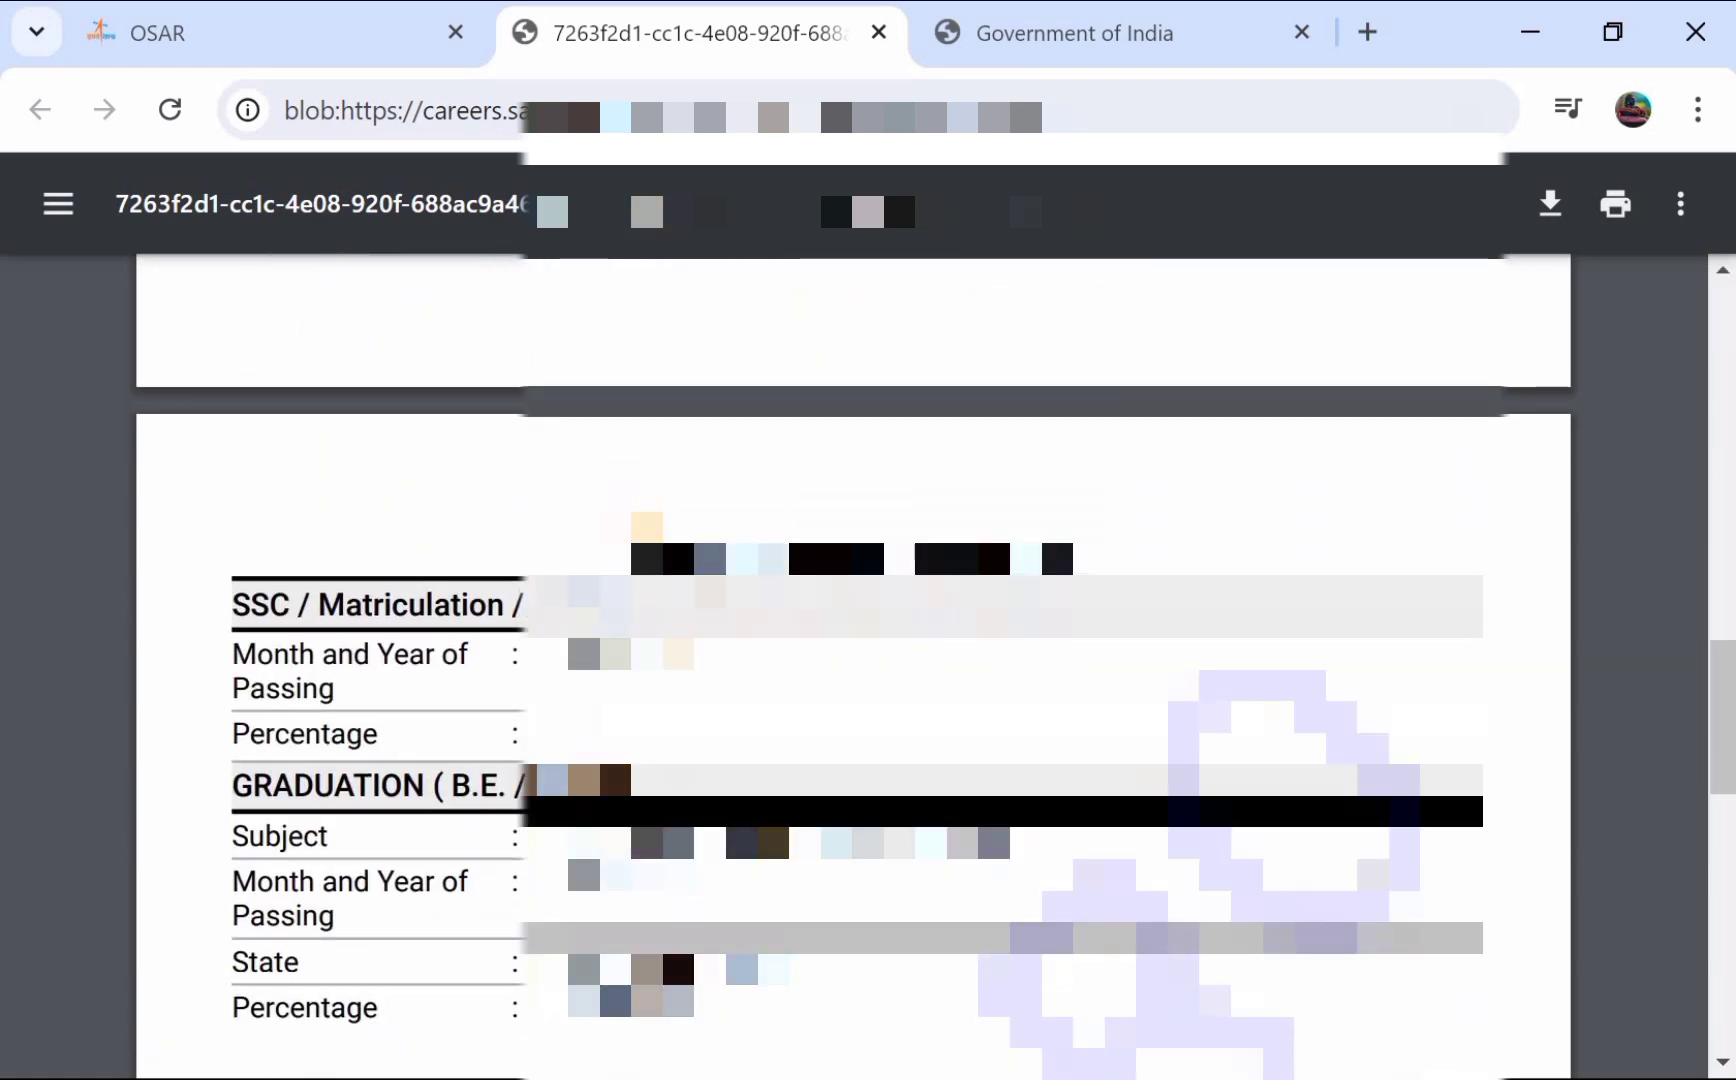
scroll(853, 660, down, 10)
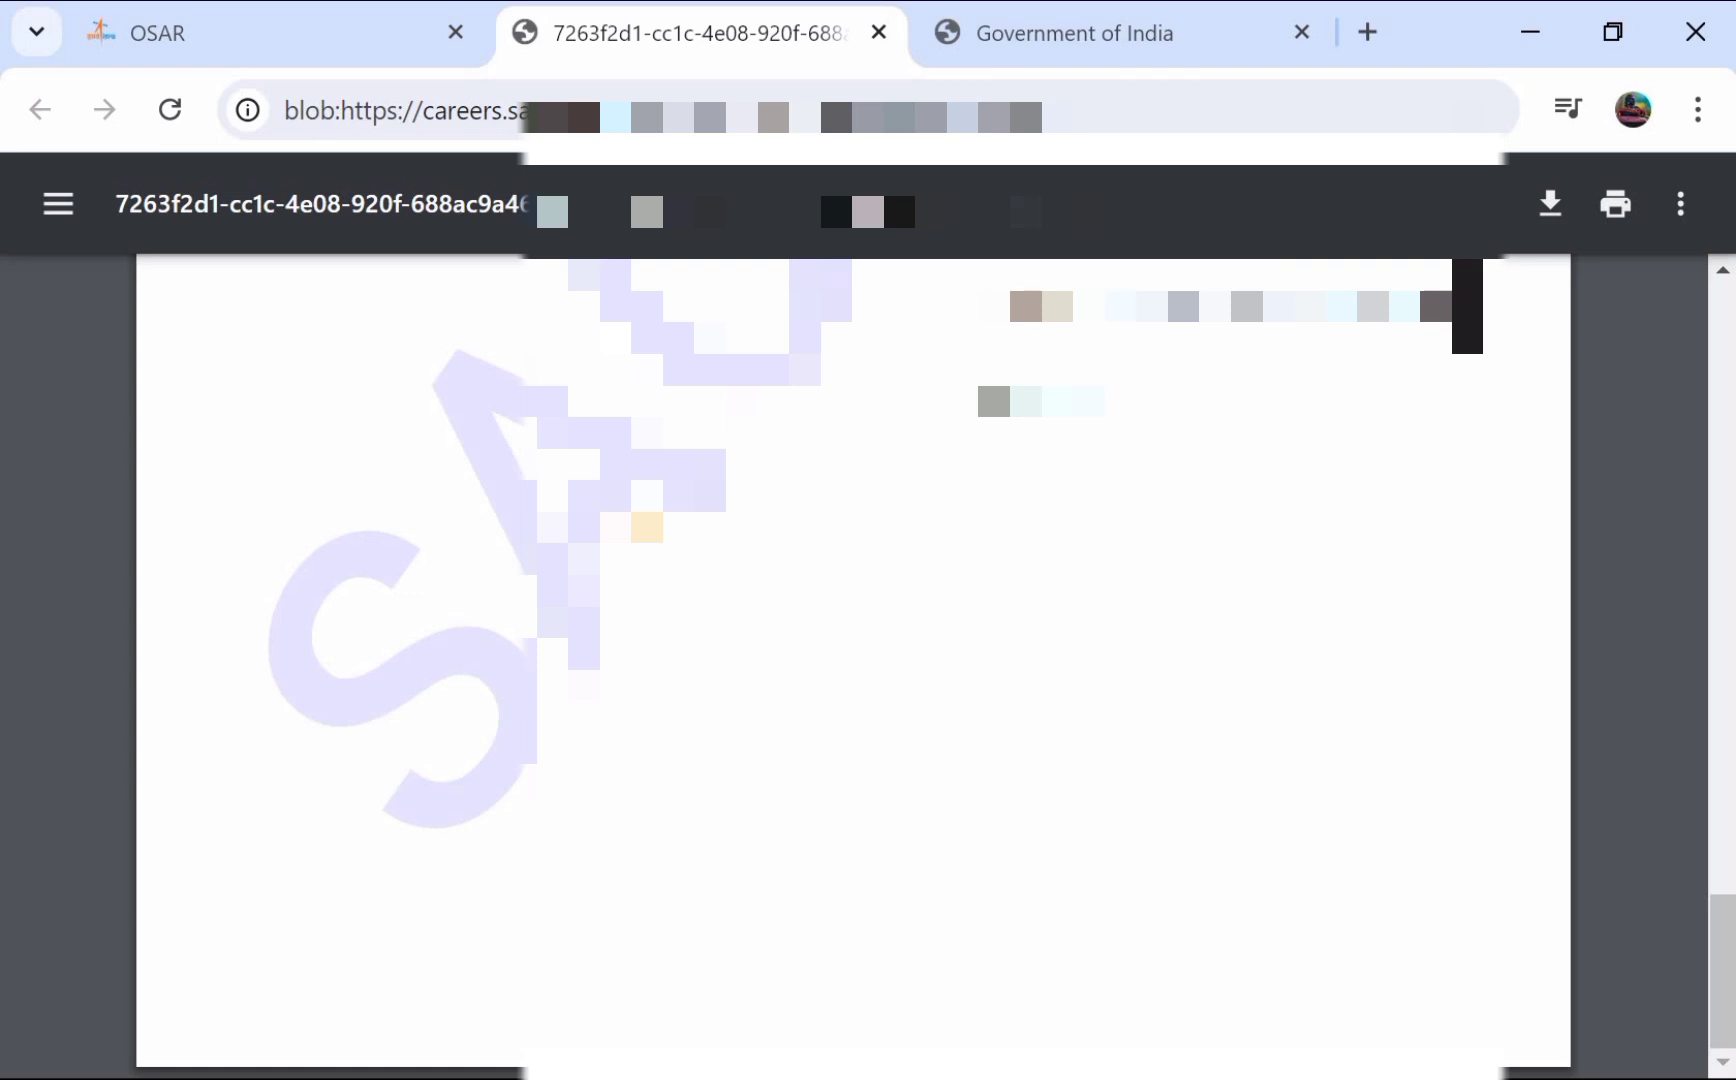
scroll(959, 784, up, 20)
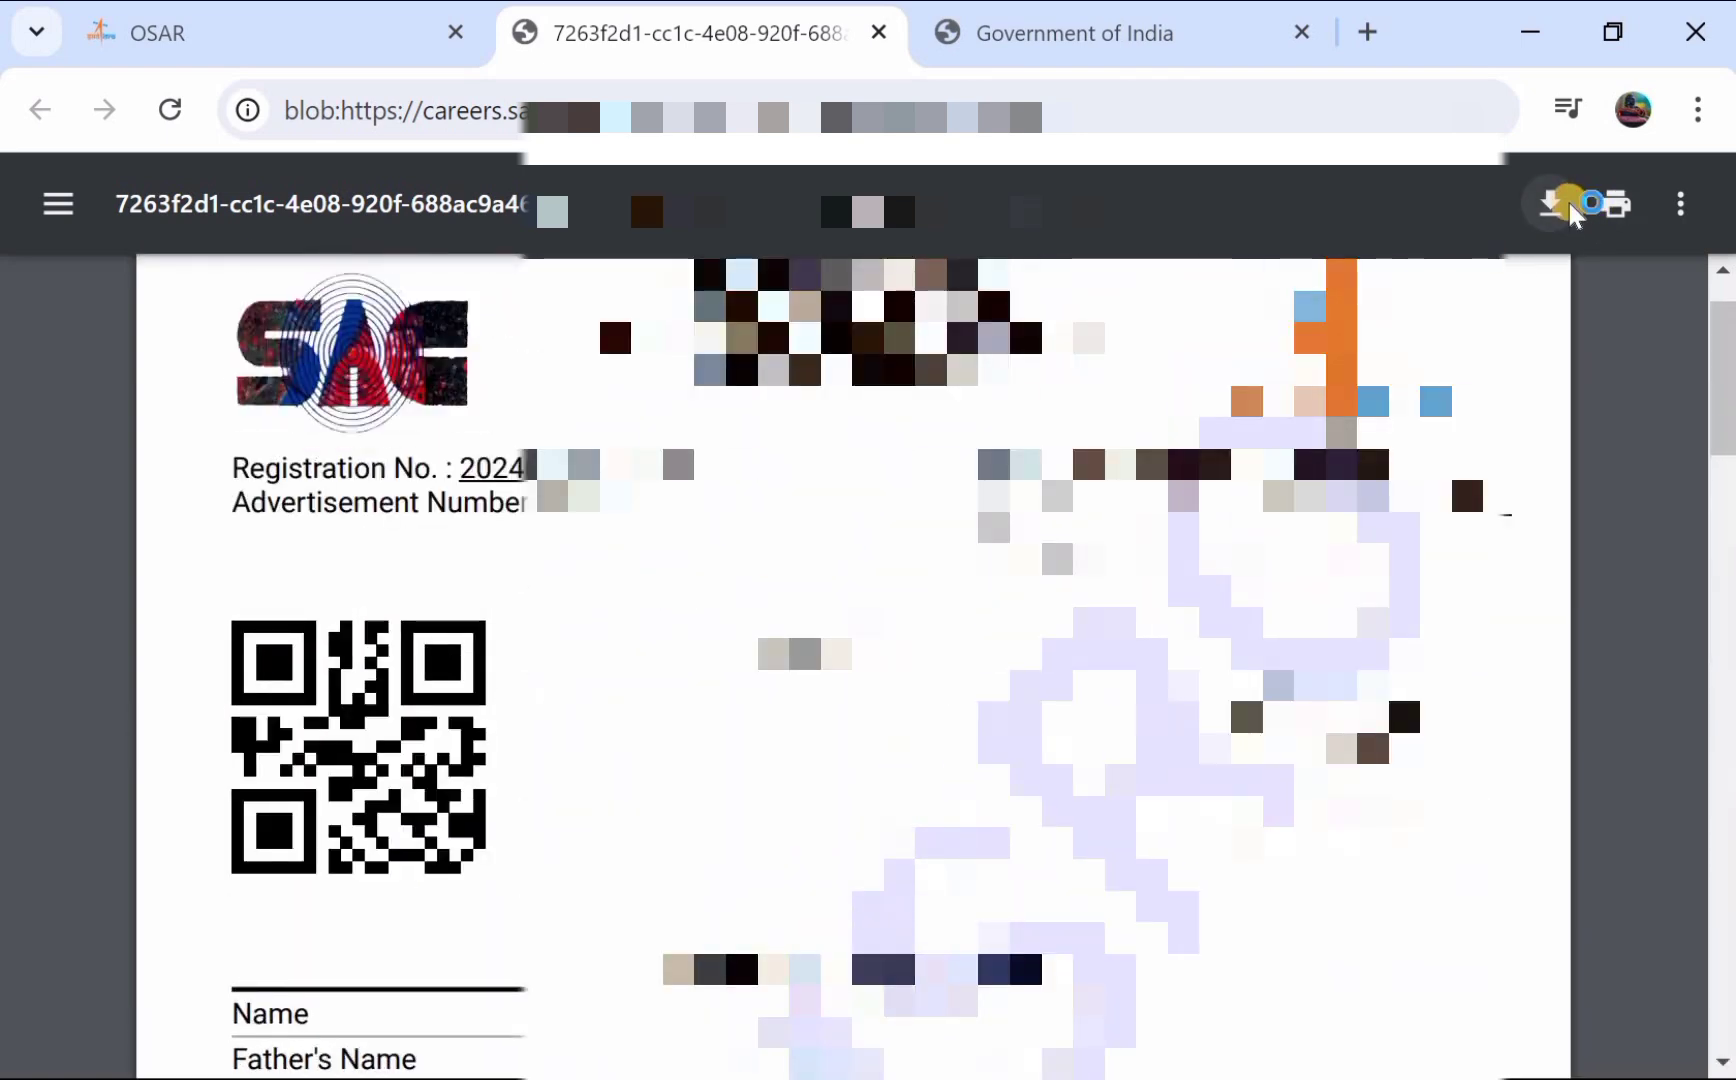
- Save the application printout PDF to Documents and return to the advertisement PDF
click(1570, 208)
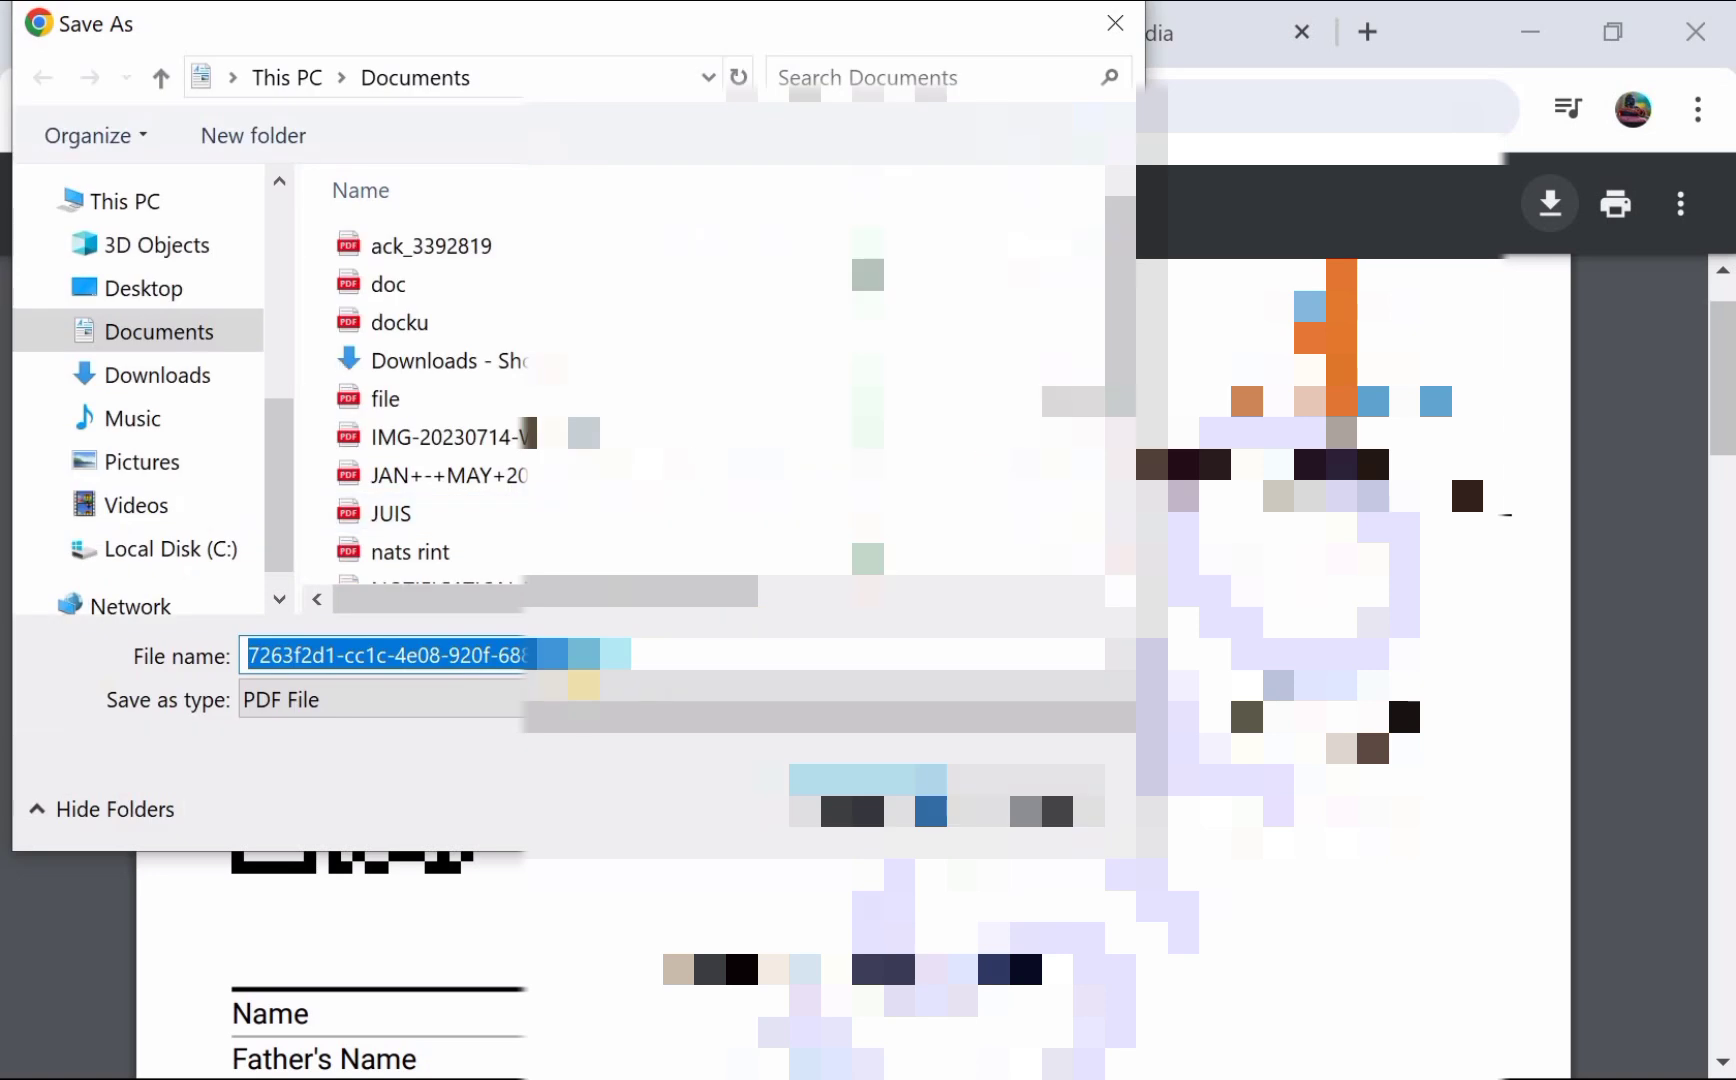
click(880, 805)
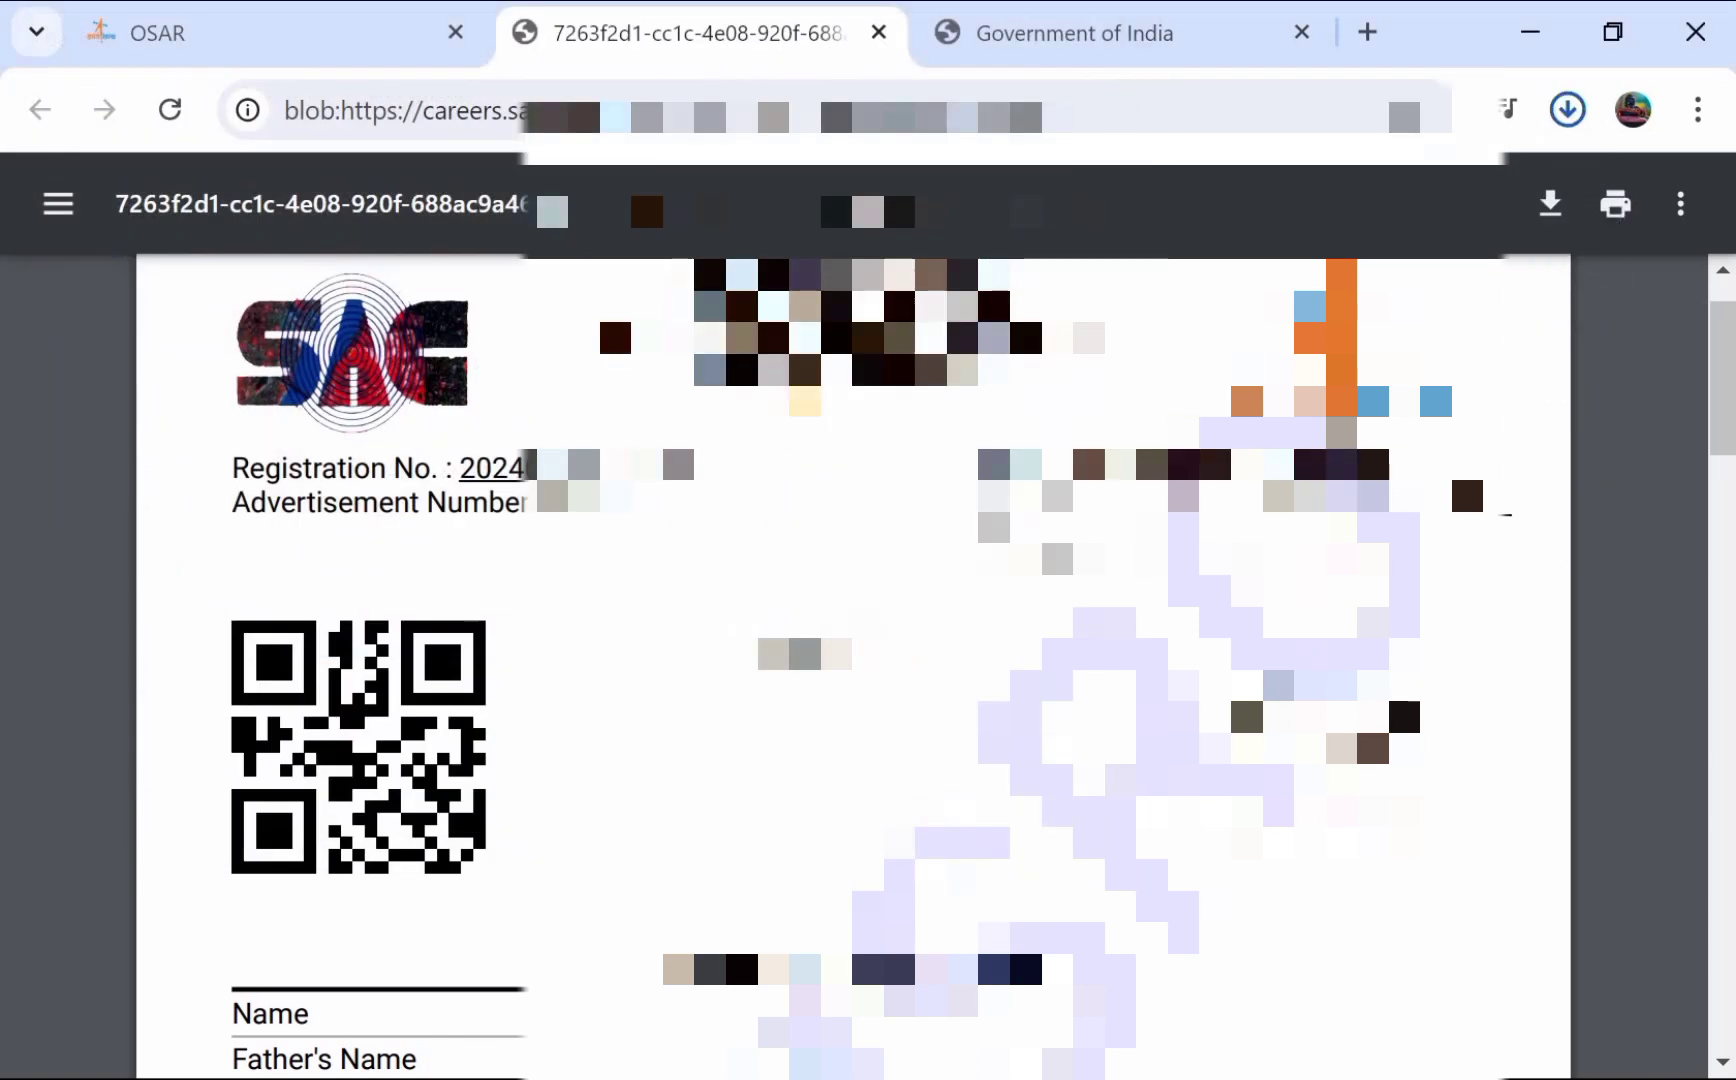
click(1019, 31)
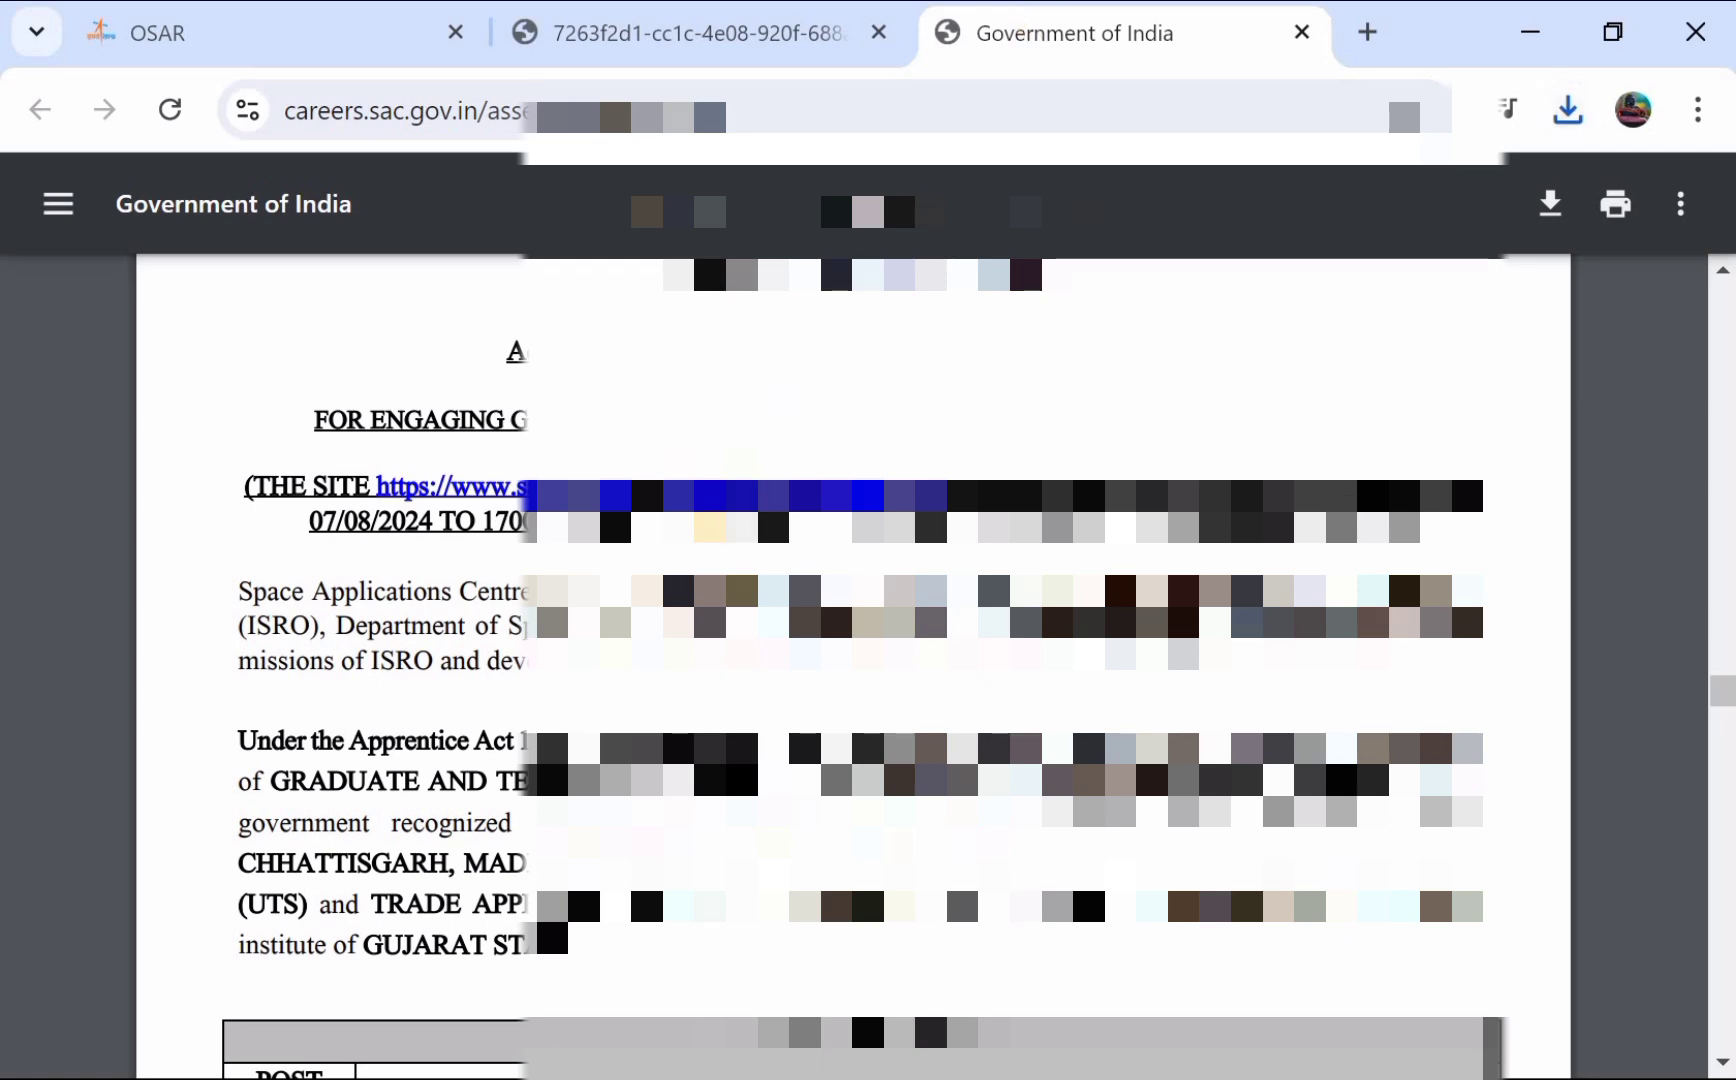
- Read the advertisement's opening and the Graduate Apprentice table on page 6
scroll(713, 519, up, 1)
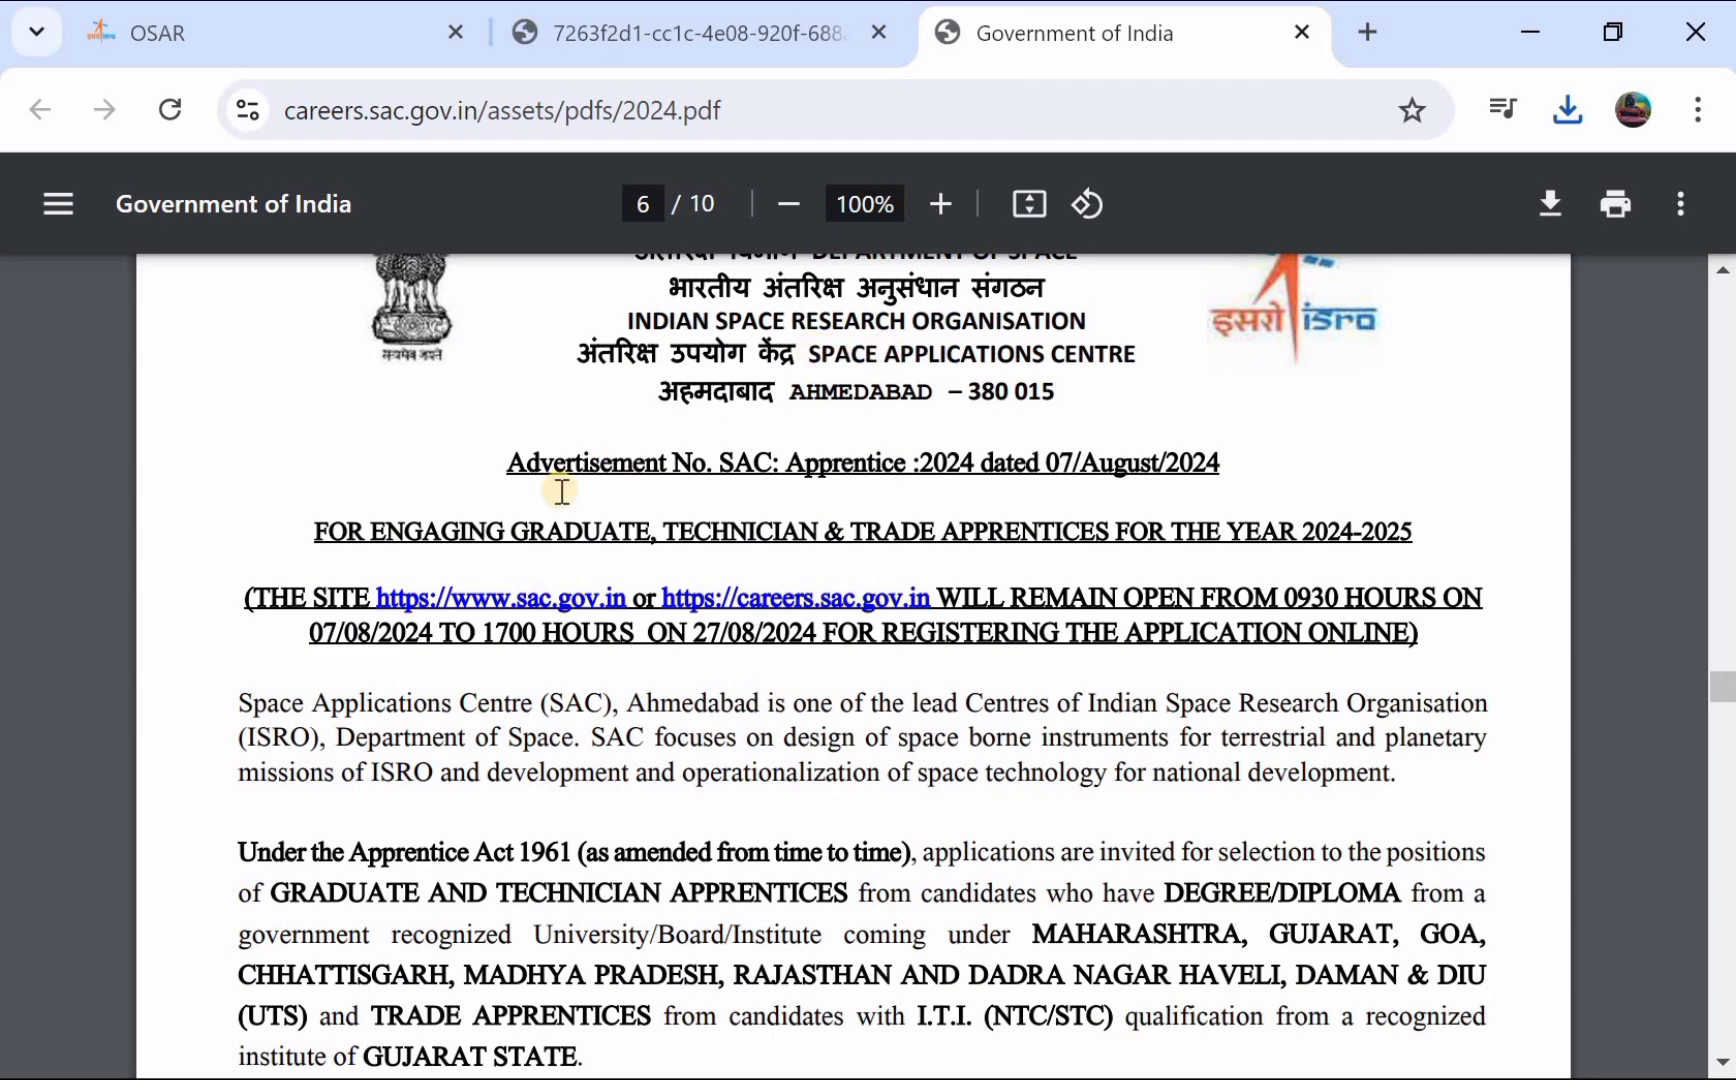
scroll(562, 490, up, 1)
scroll(562, 490, down, 1)
scroll(562, 490, up, 3)
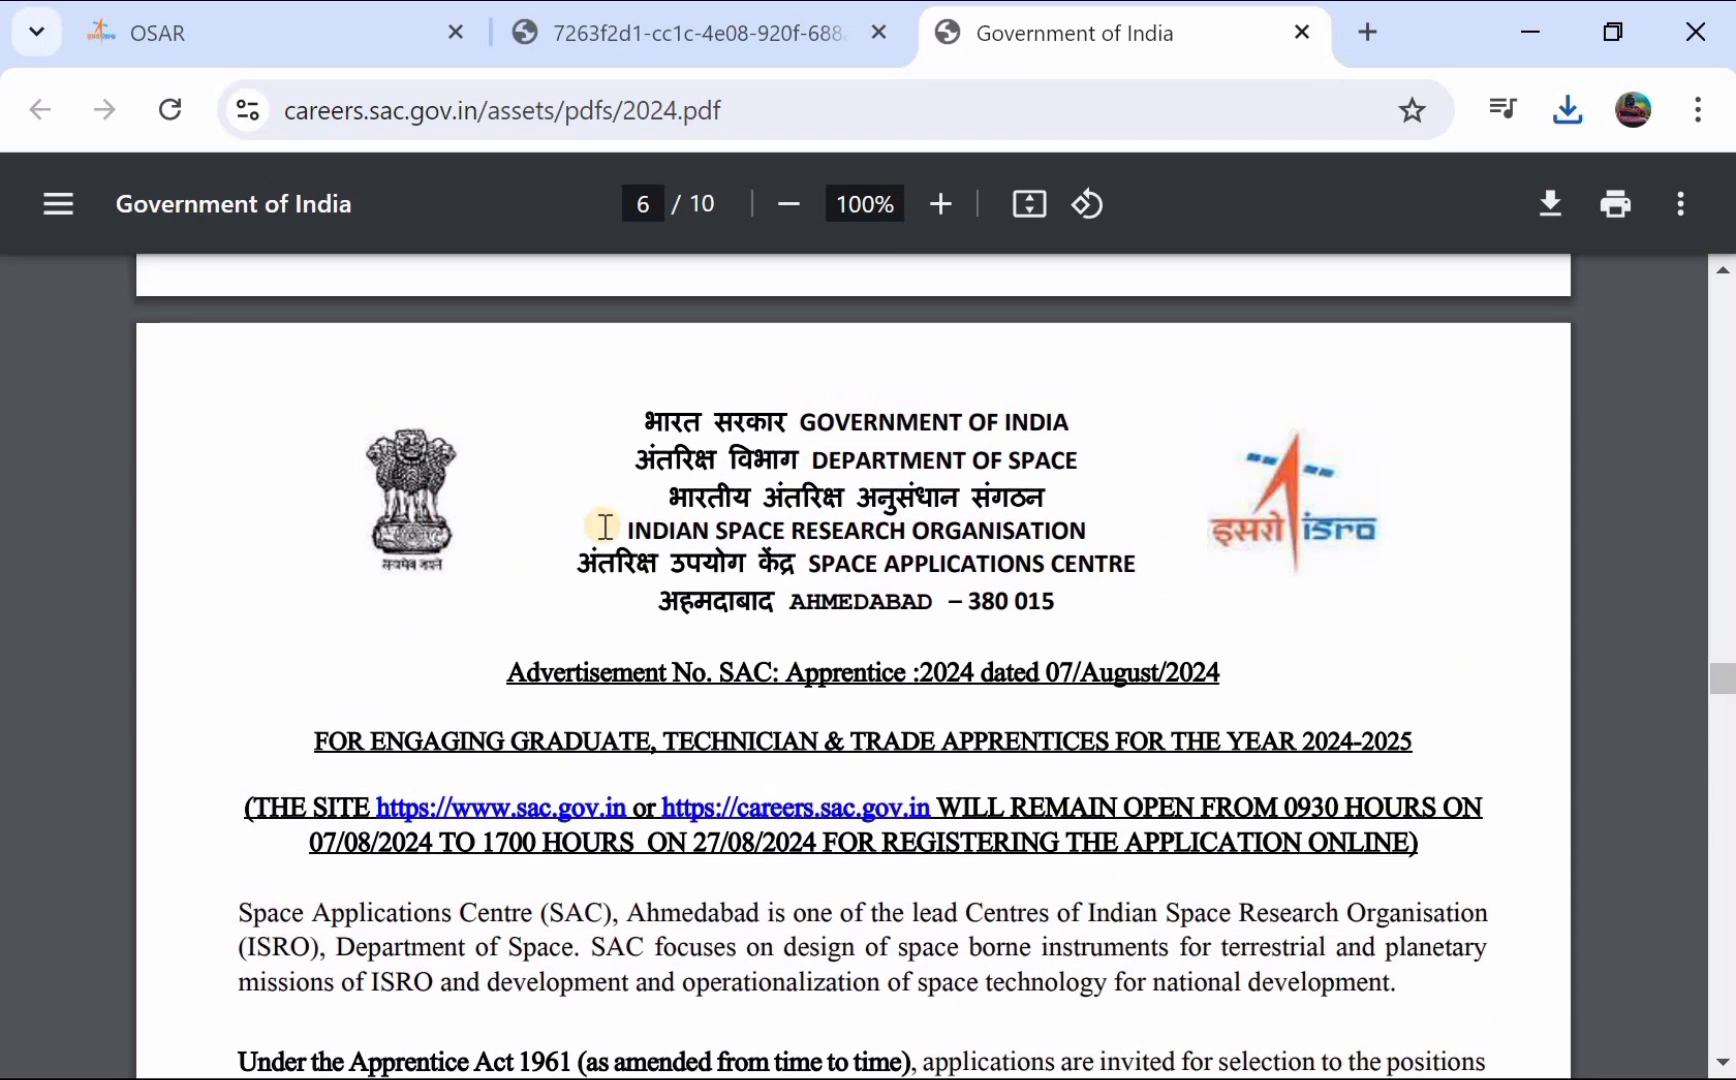
scroll(605, 525, down, 8)
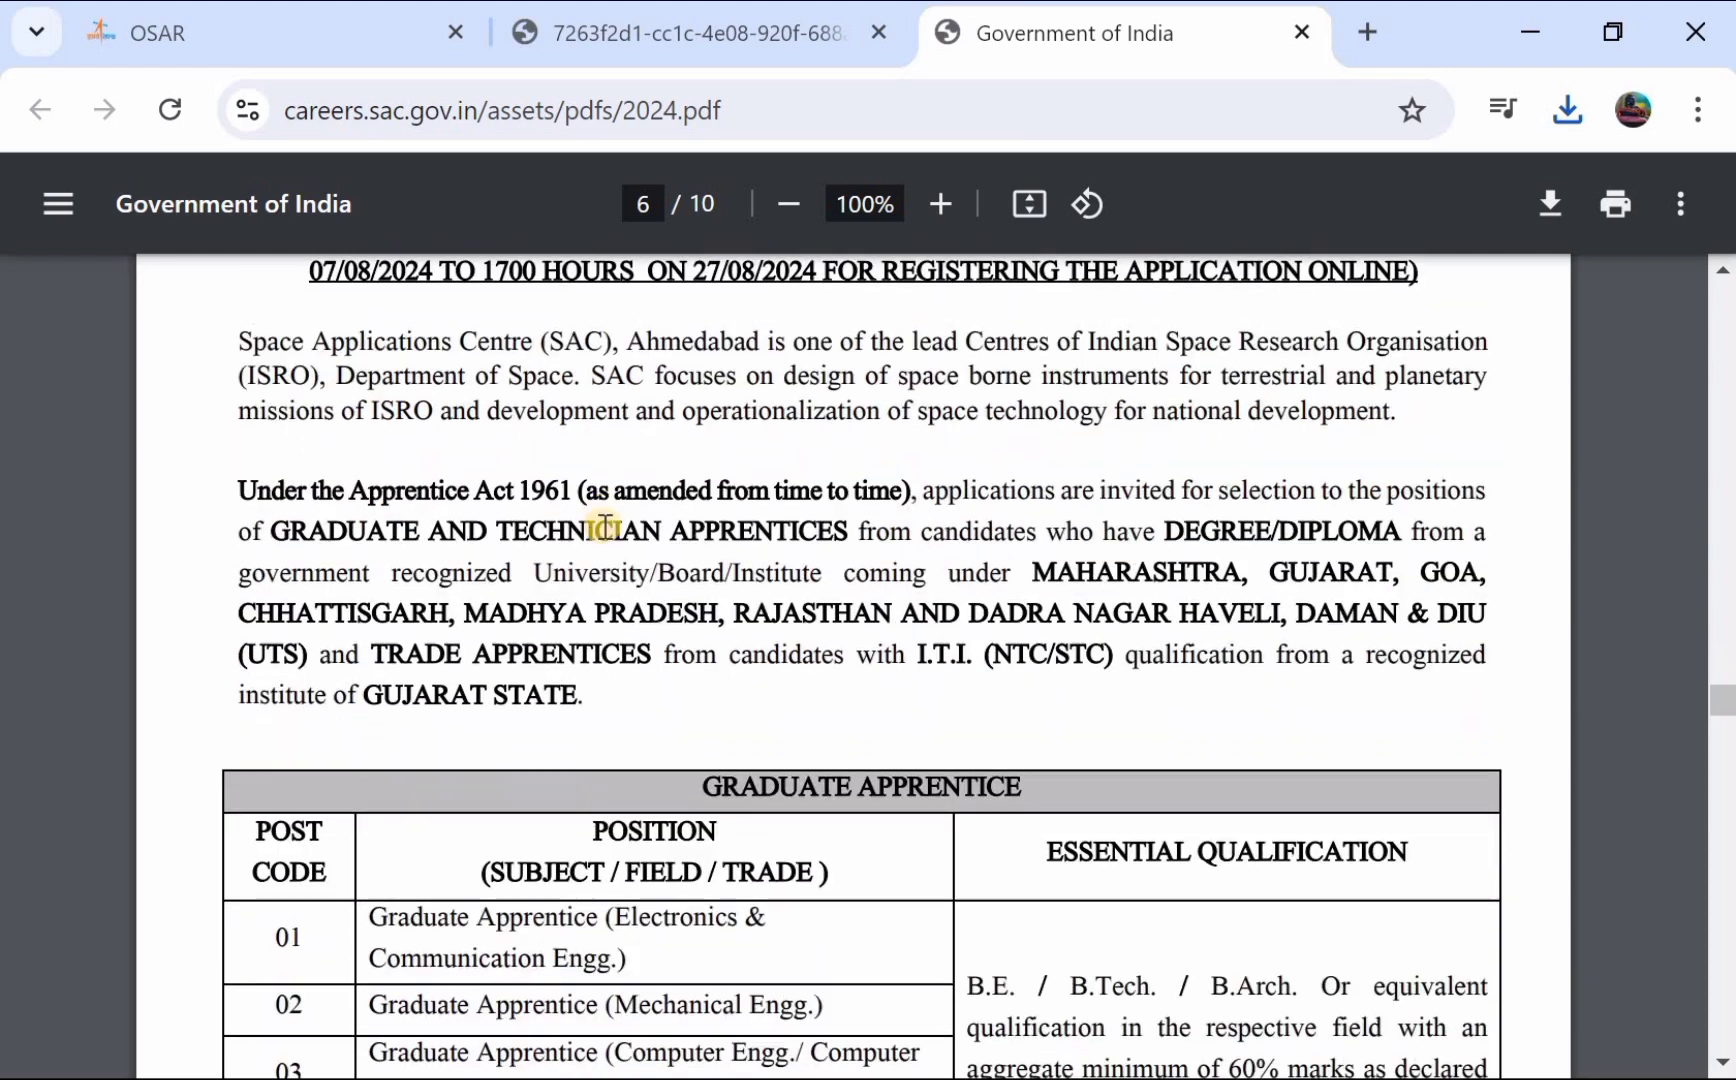
scroll(605, 525, down, 1)
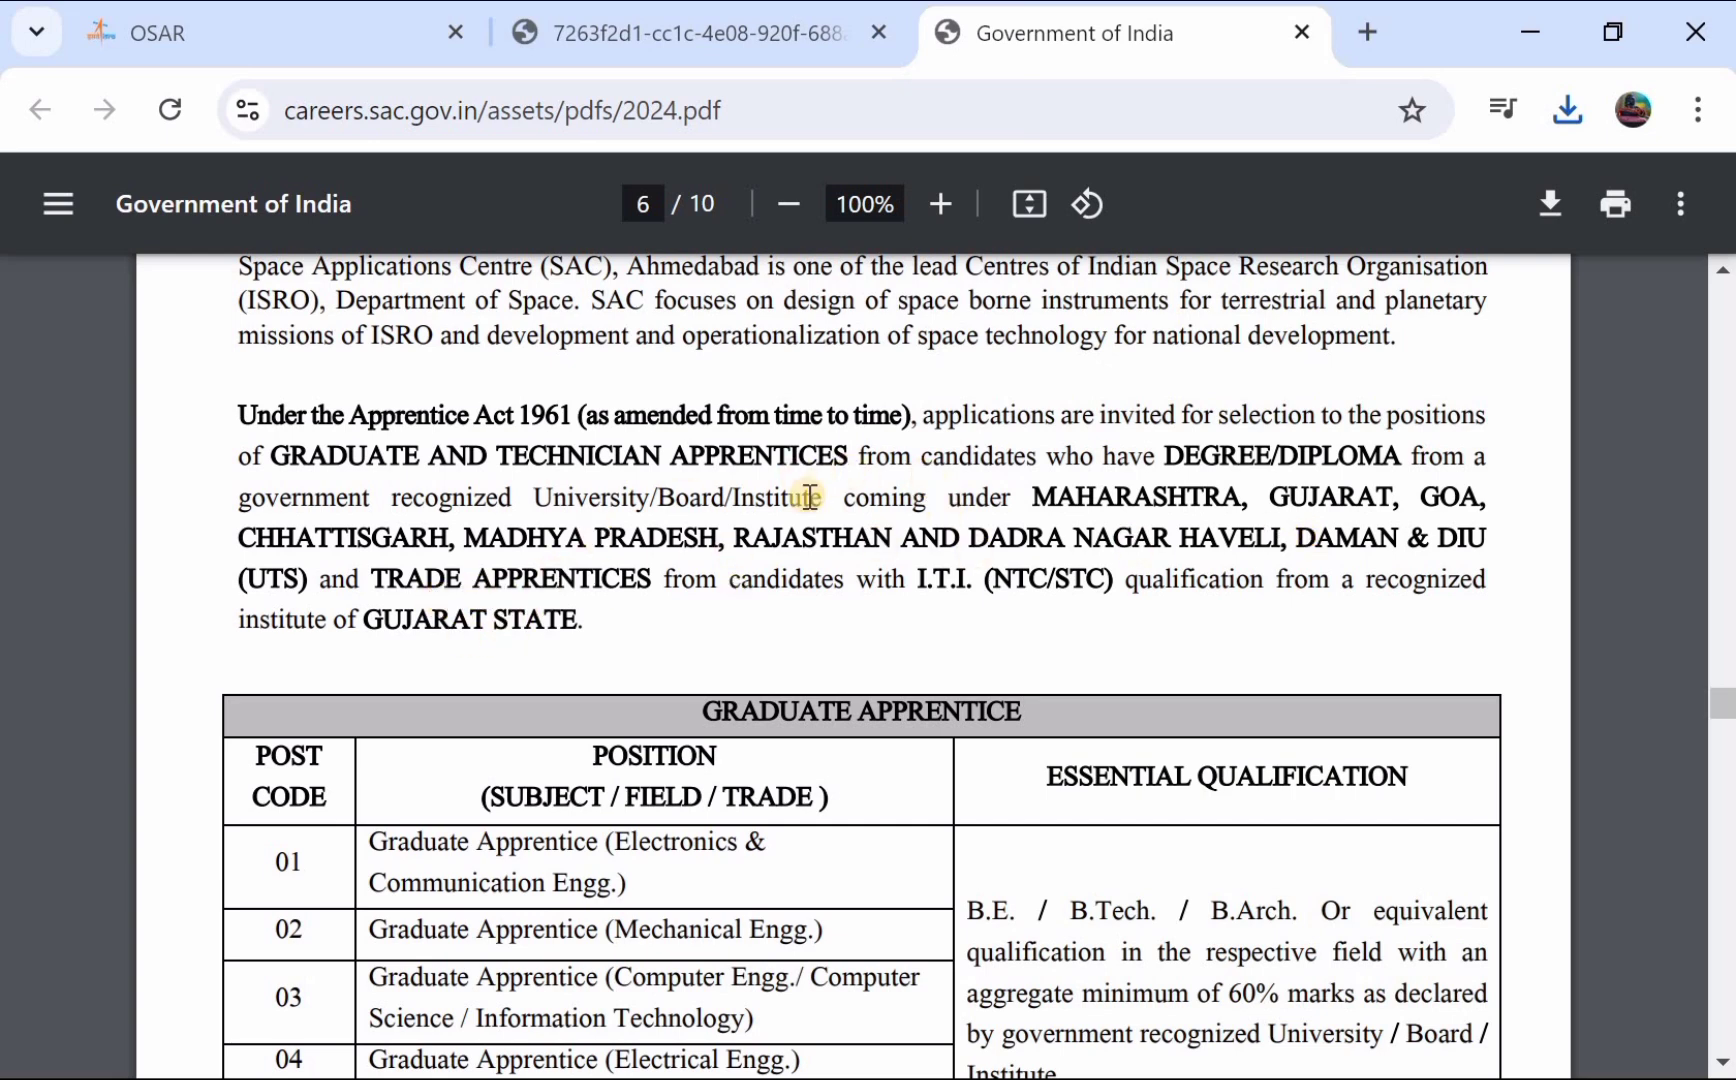
- Go back to the OSAR applicant dashboard and scroll to its top
scroll(806, 495, up, 1)
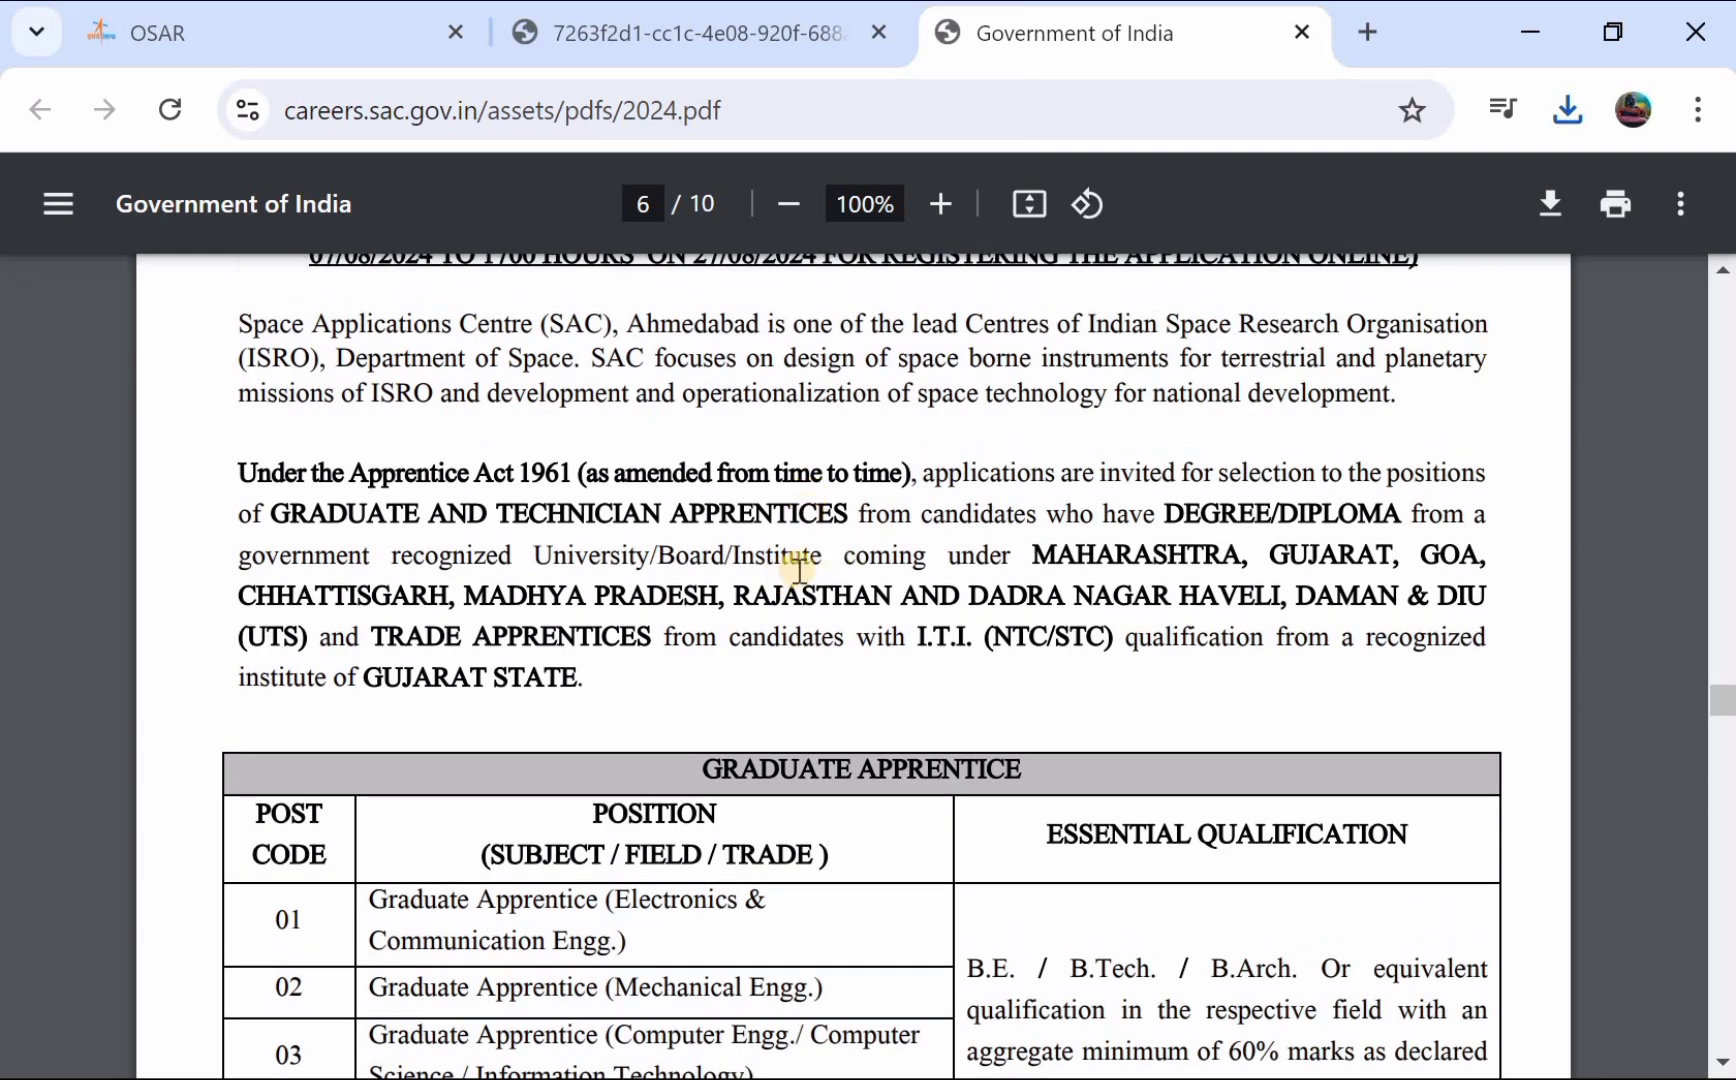
scroll(701, 513, up, 3)
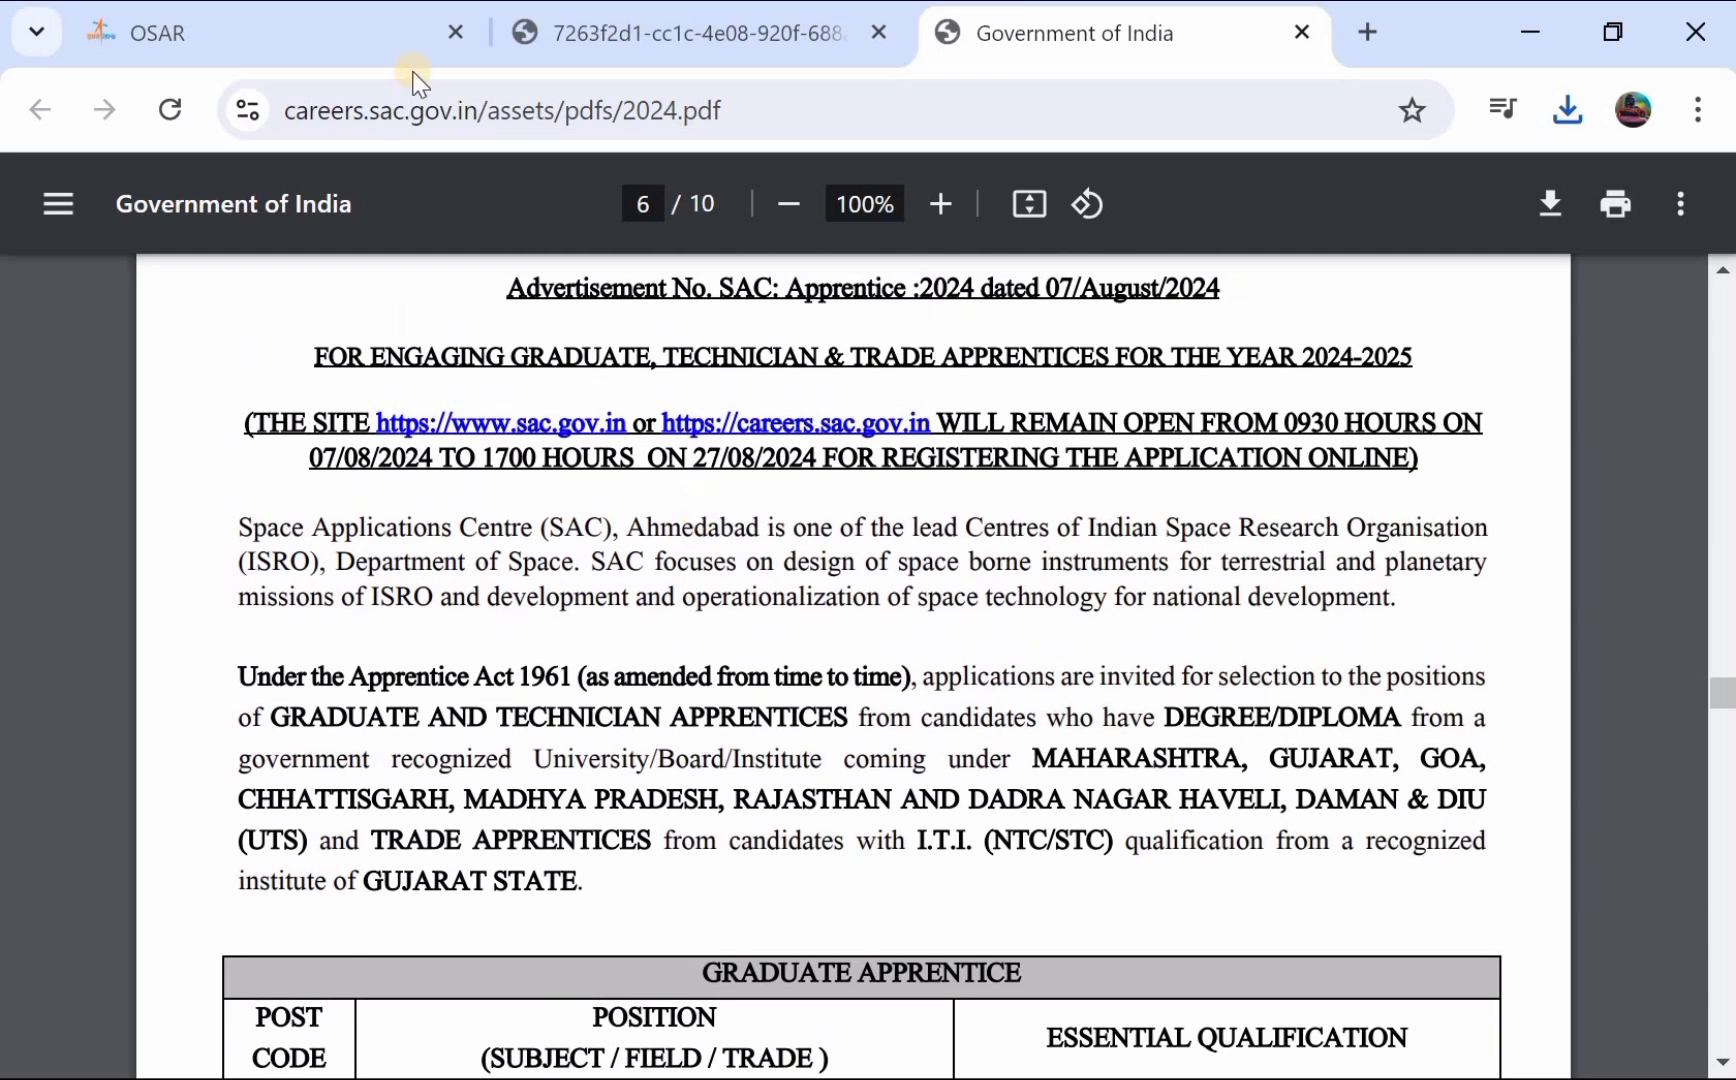
click(320, 38)
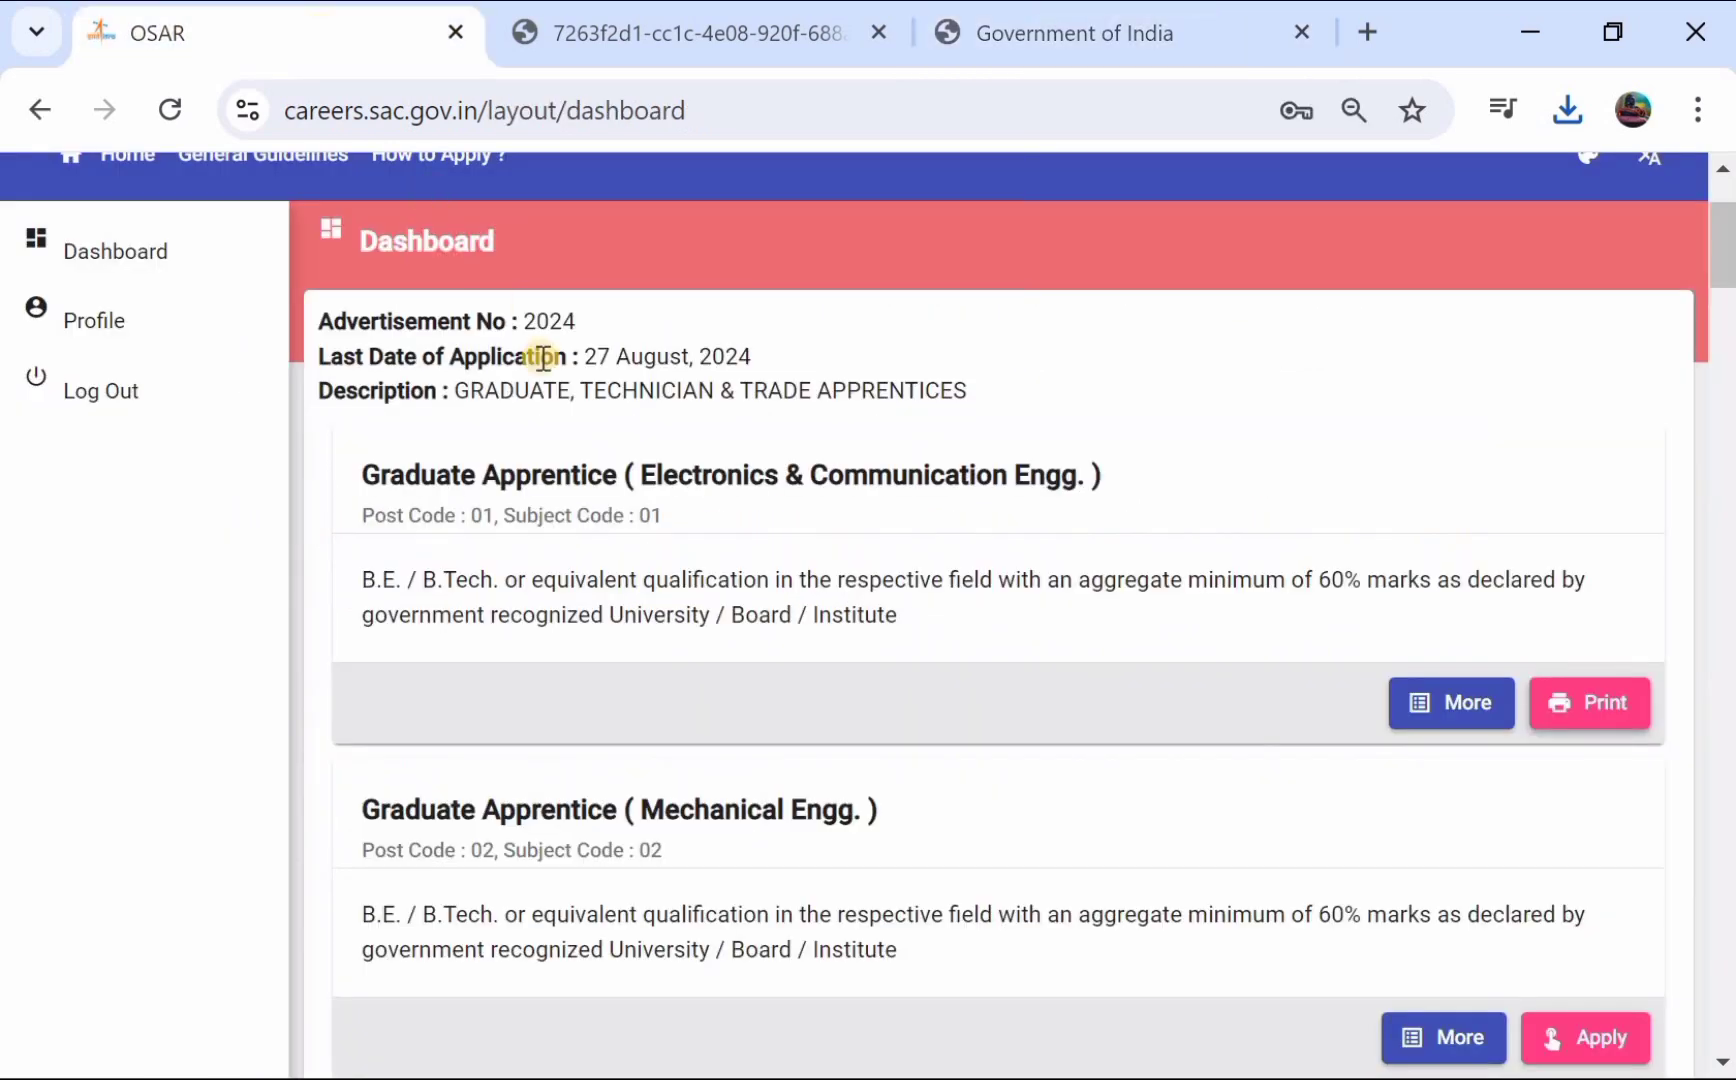
scroll(541, 358, up, 2)
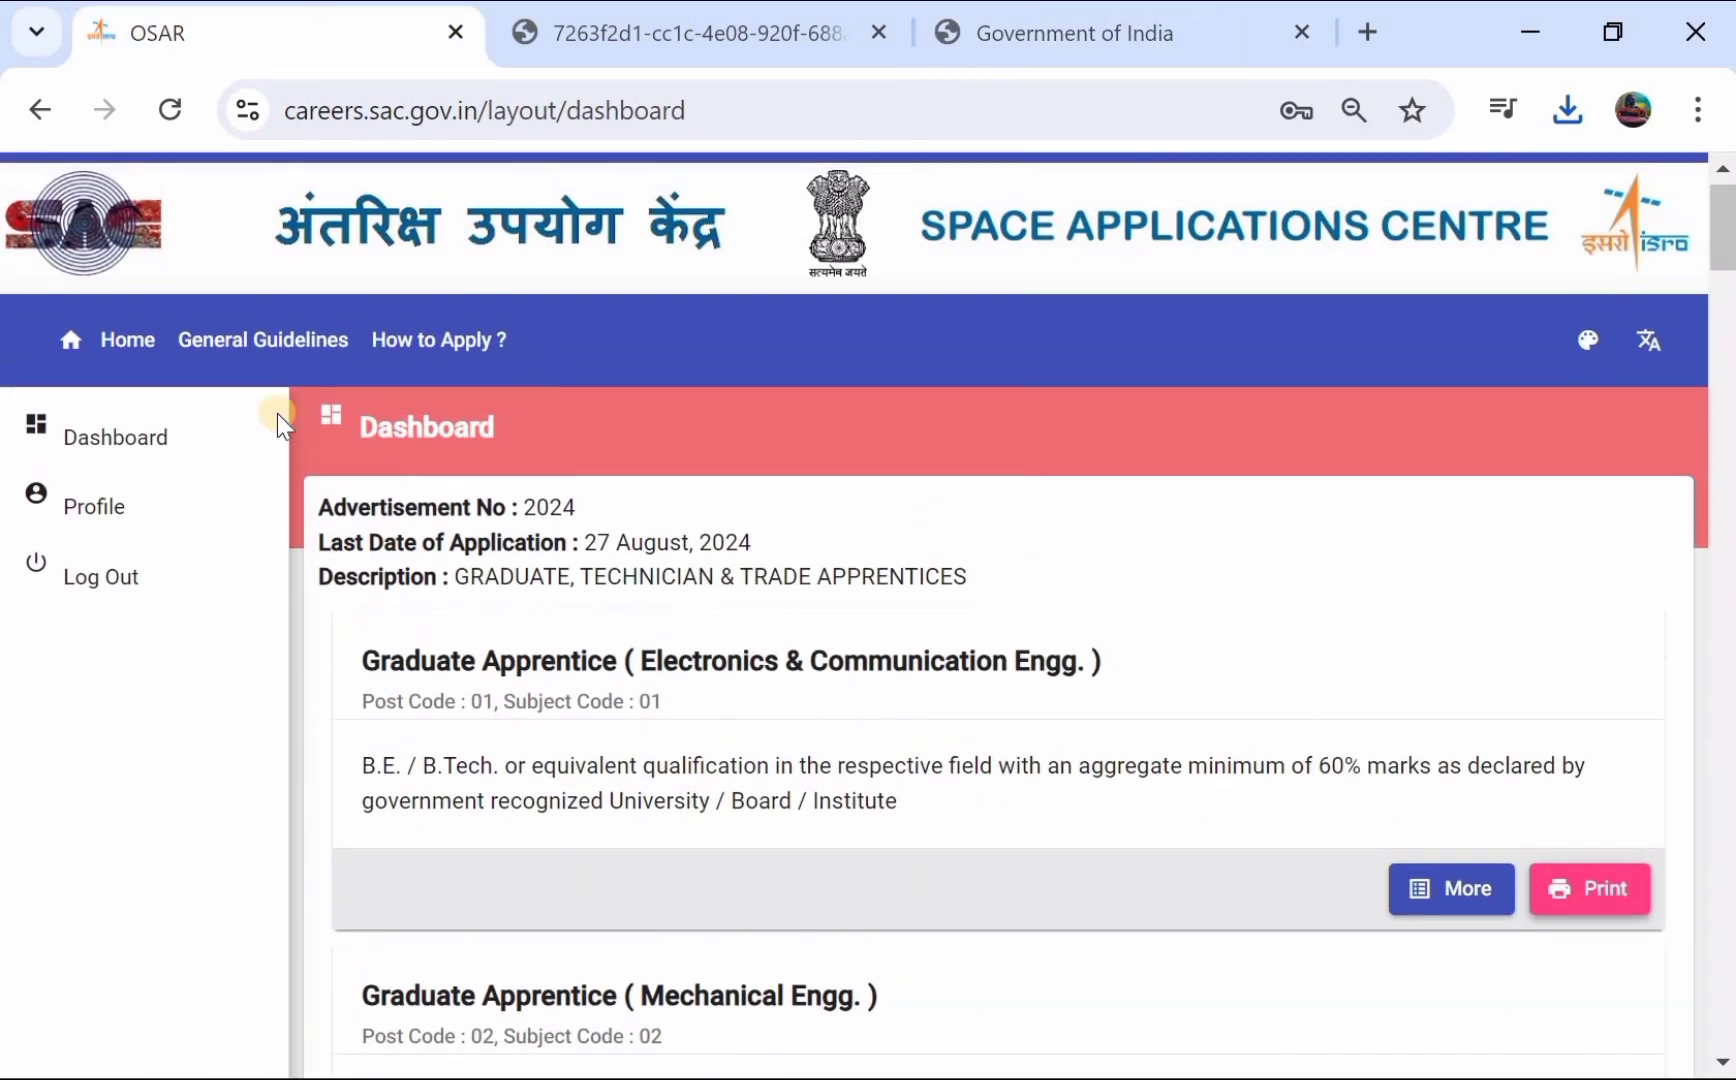